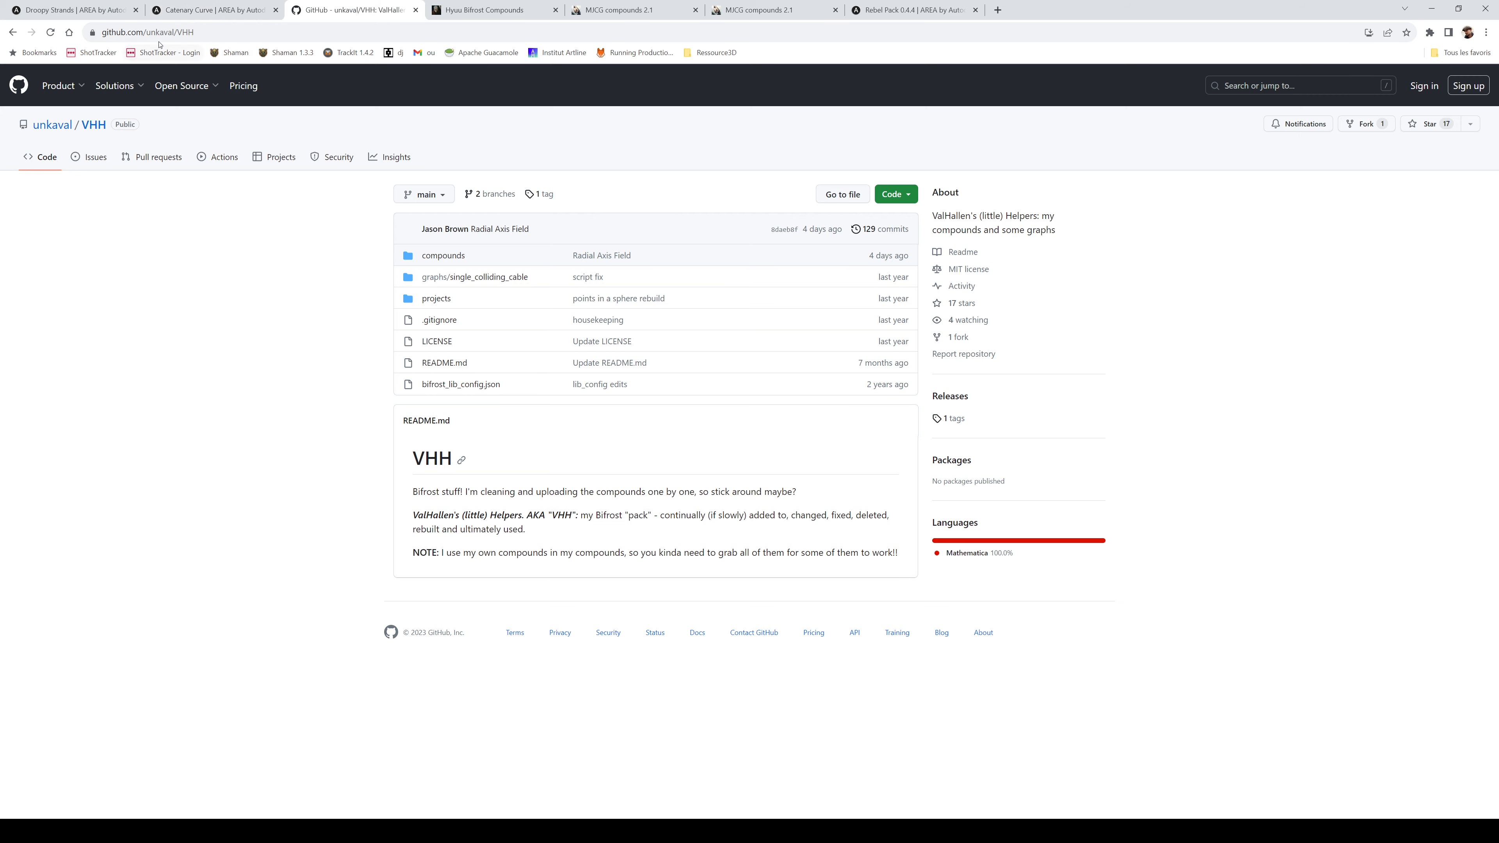
- Switch from the GitHub VHH repository to the Droopy Strands asset page on AREA
left_click(28, 10)
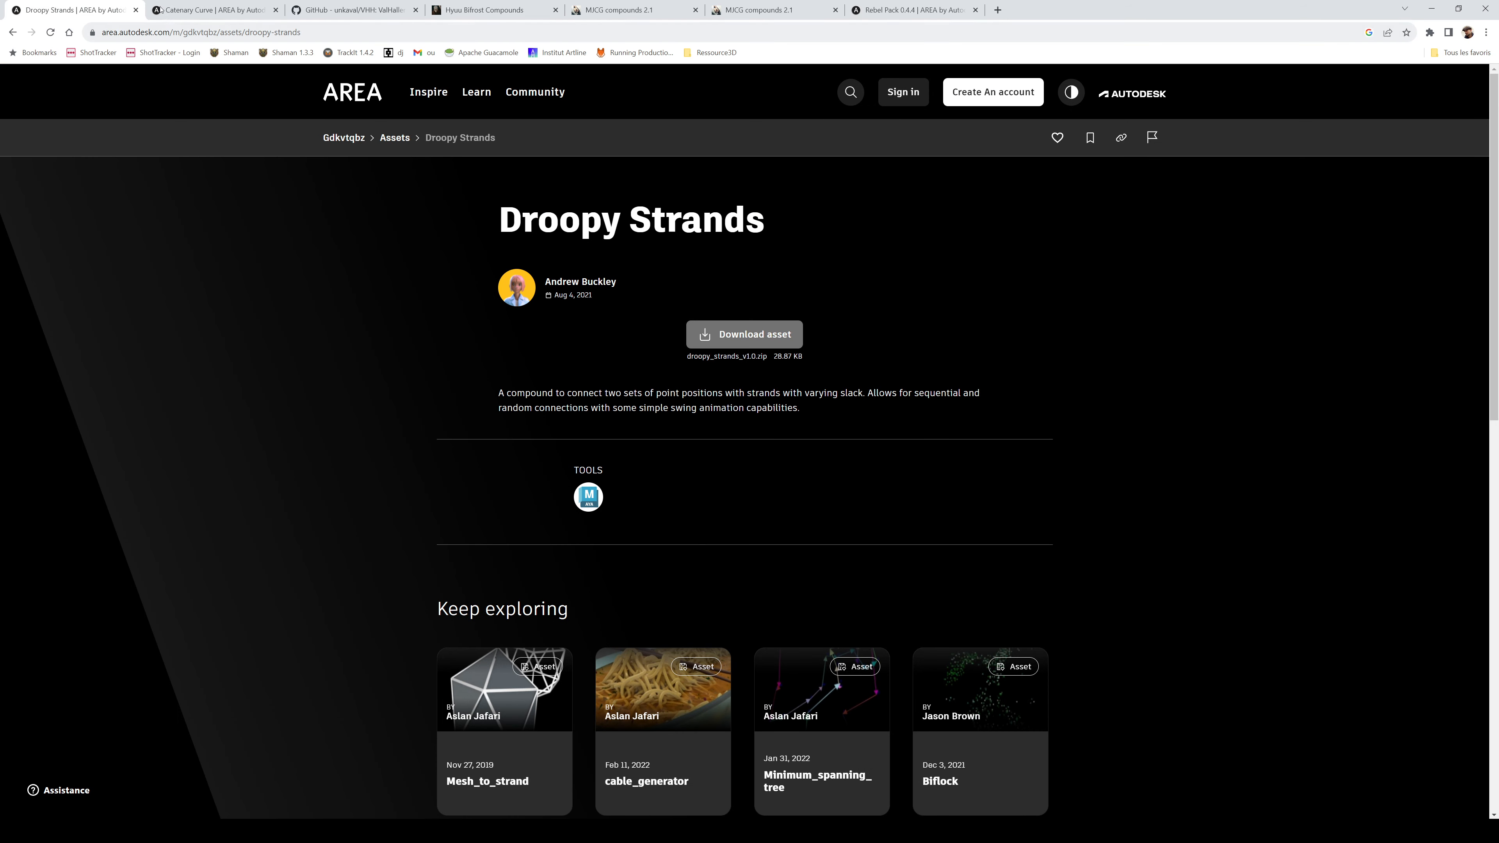
- Look over the Catenary Curve asset page, then go back to the GitHub VHH repository
left_click(195, 11)
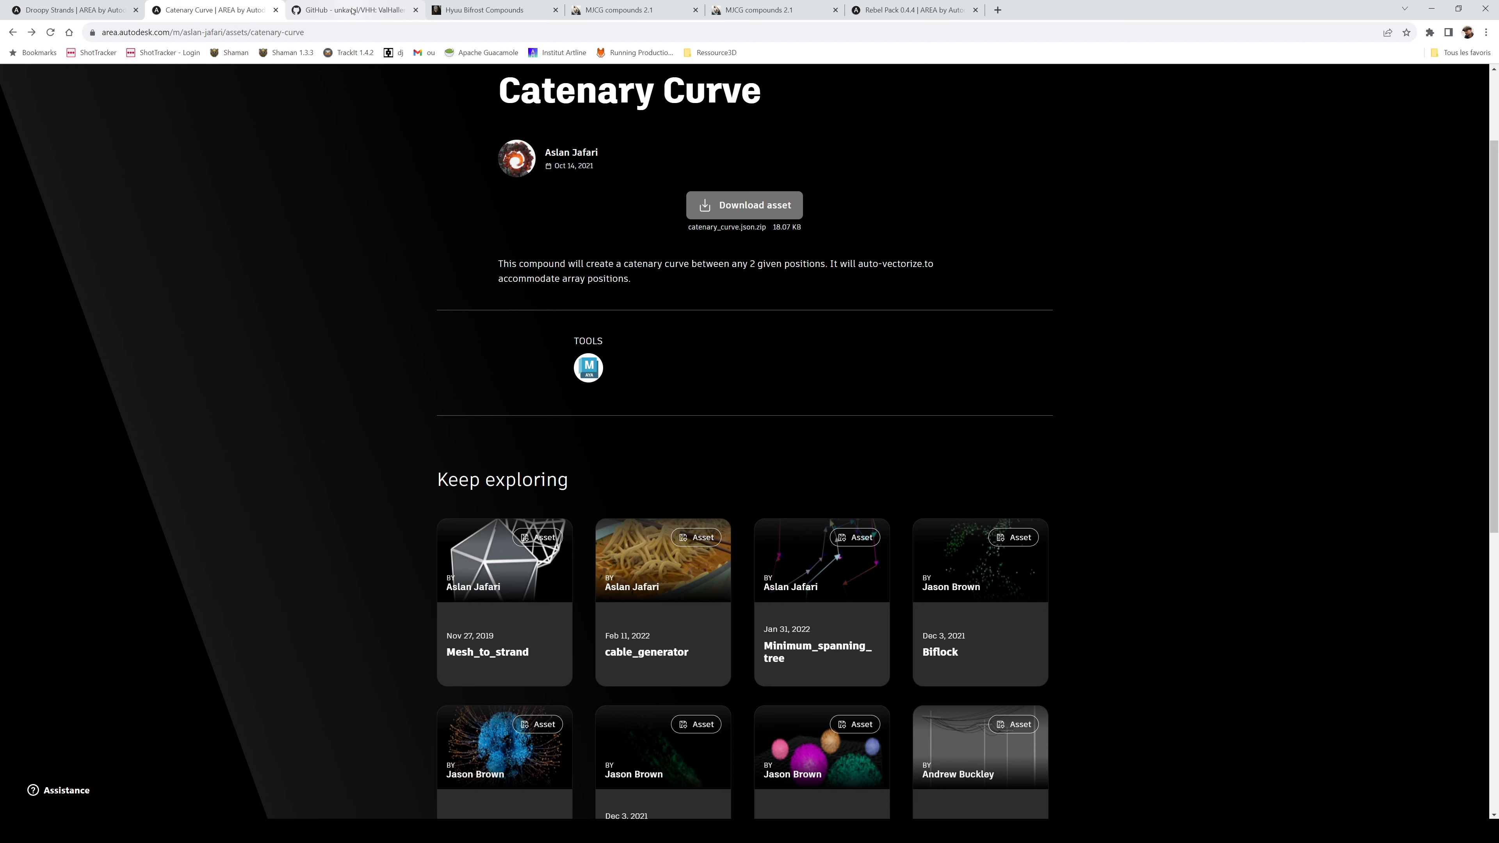
mouse_move(352, 10)
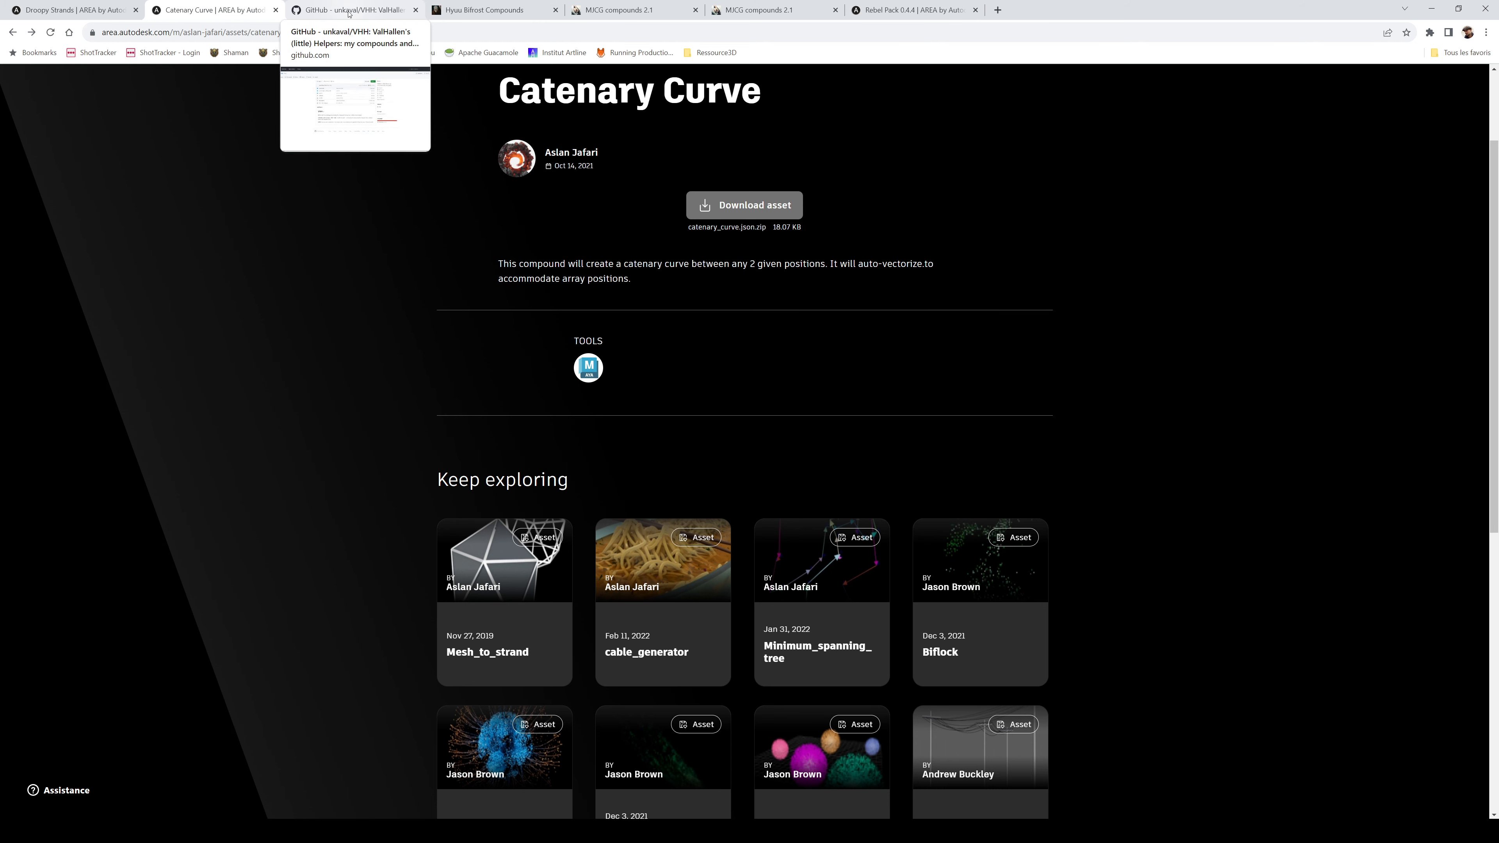
left_click(349, 11)
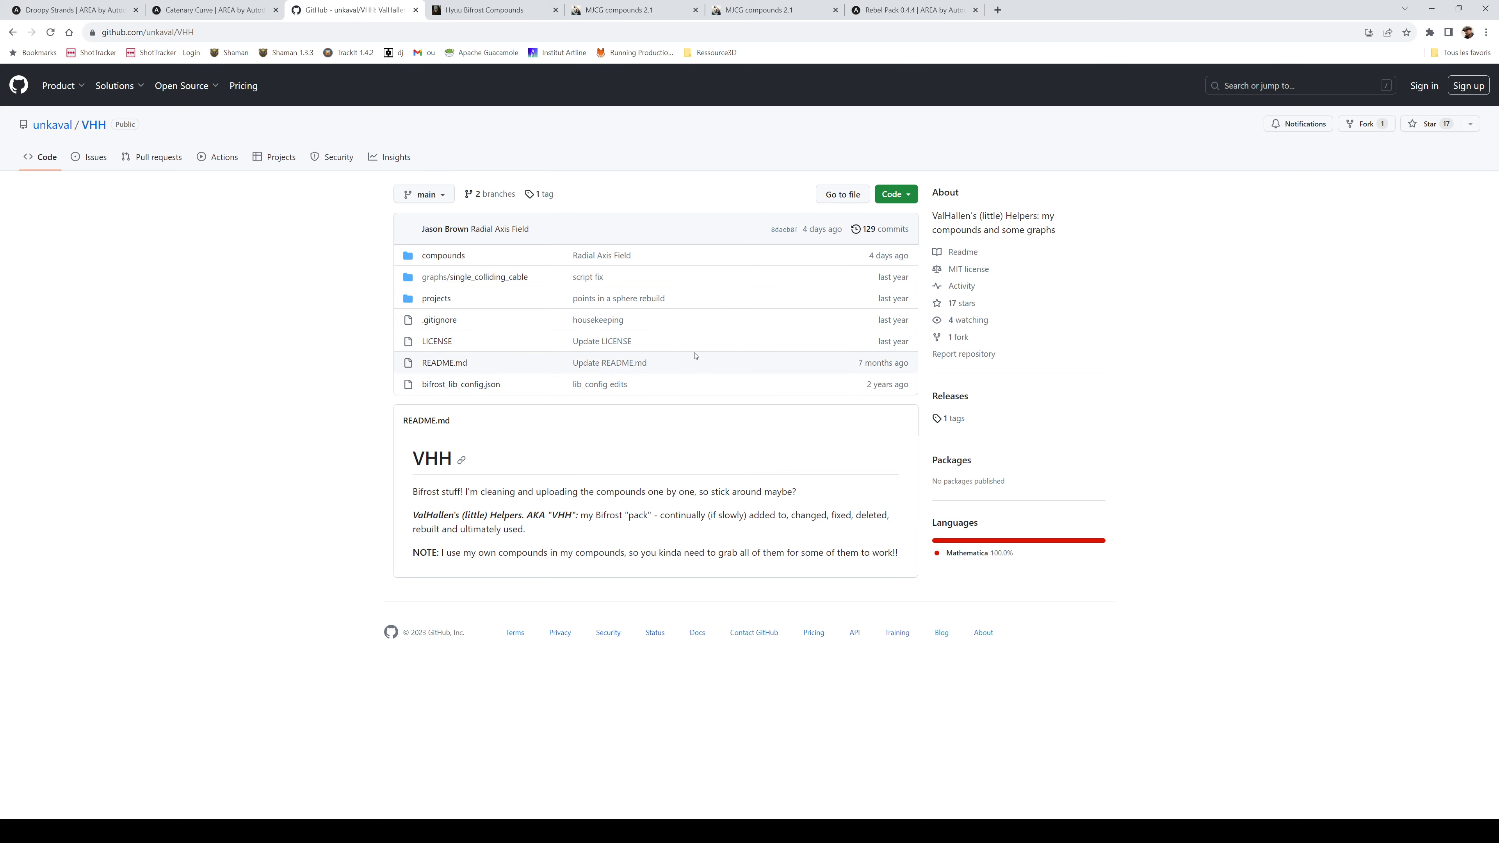
- In Maya, add a new empty Bifrost graph and hide the bifrostGraph2 bridge strands
left_click(1430, 11)
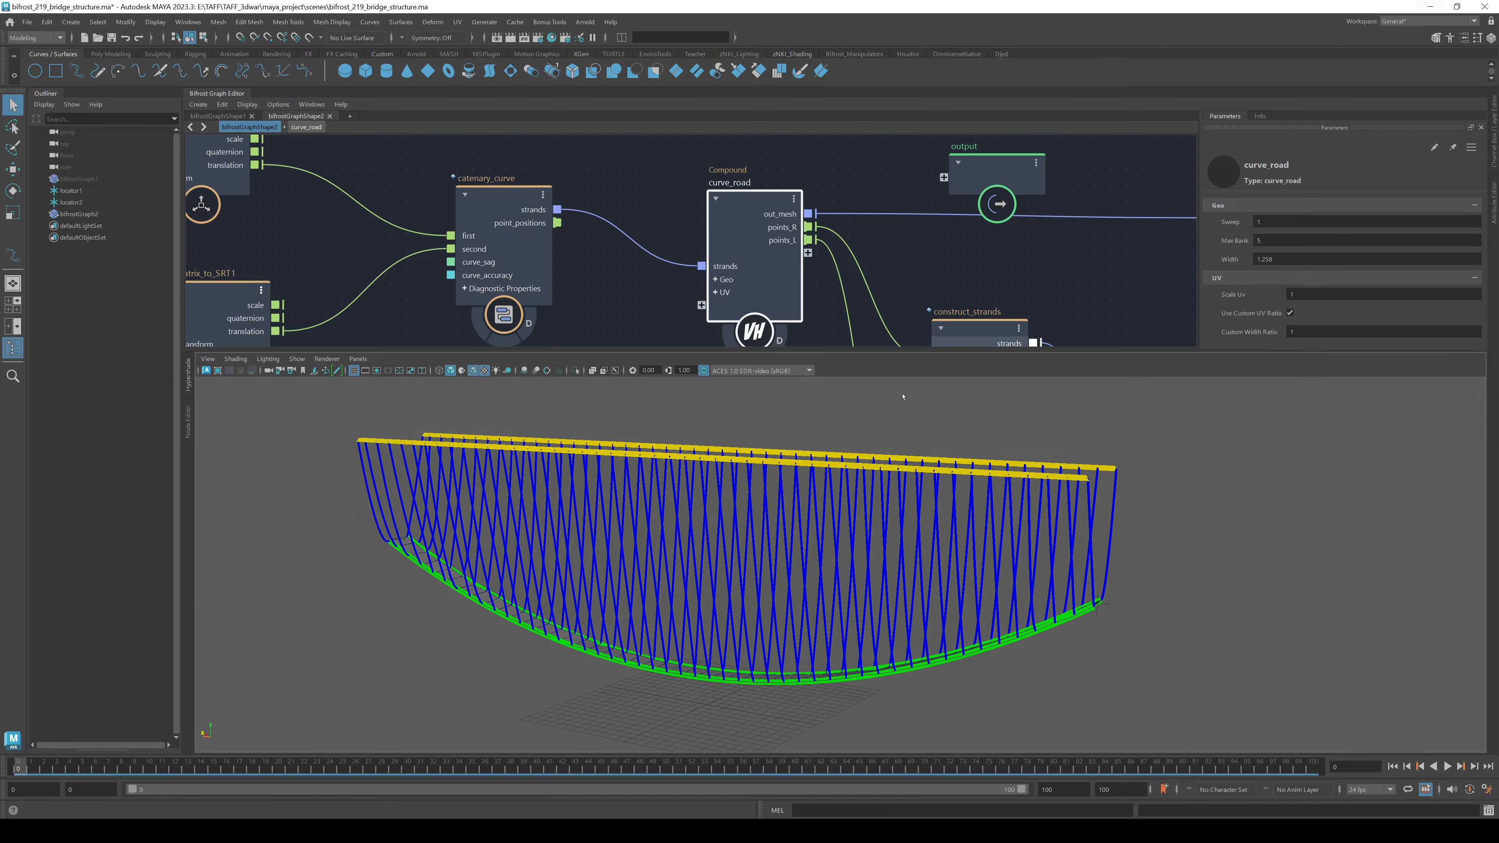
left_click(349, 116)
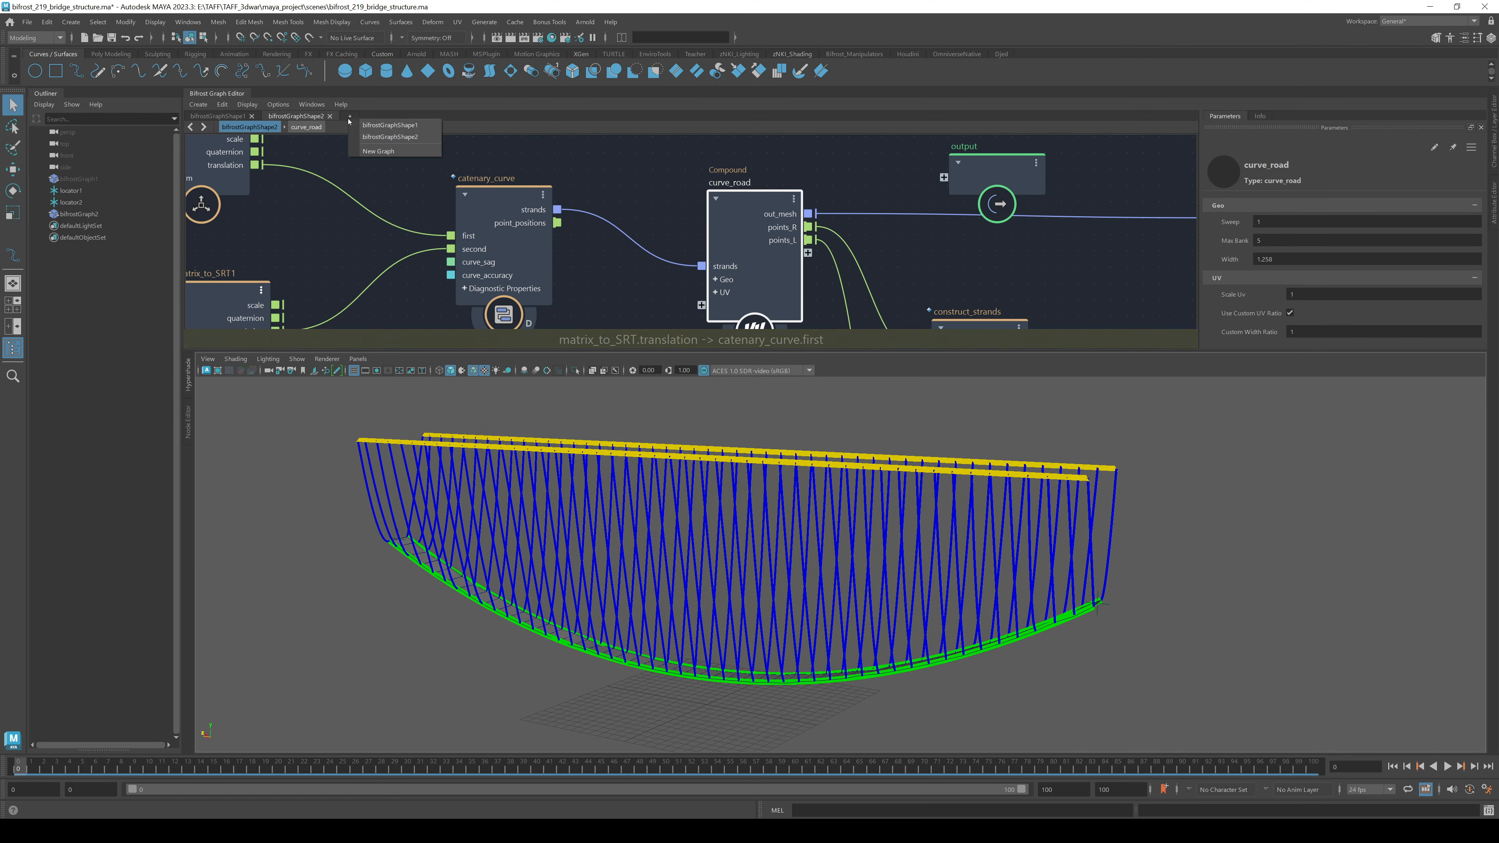
left_click(390, 151)
left_click(79, 214)
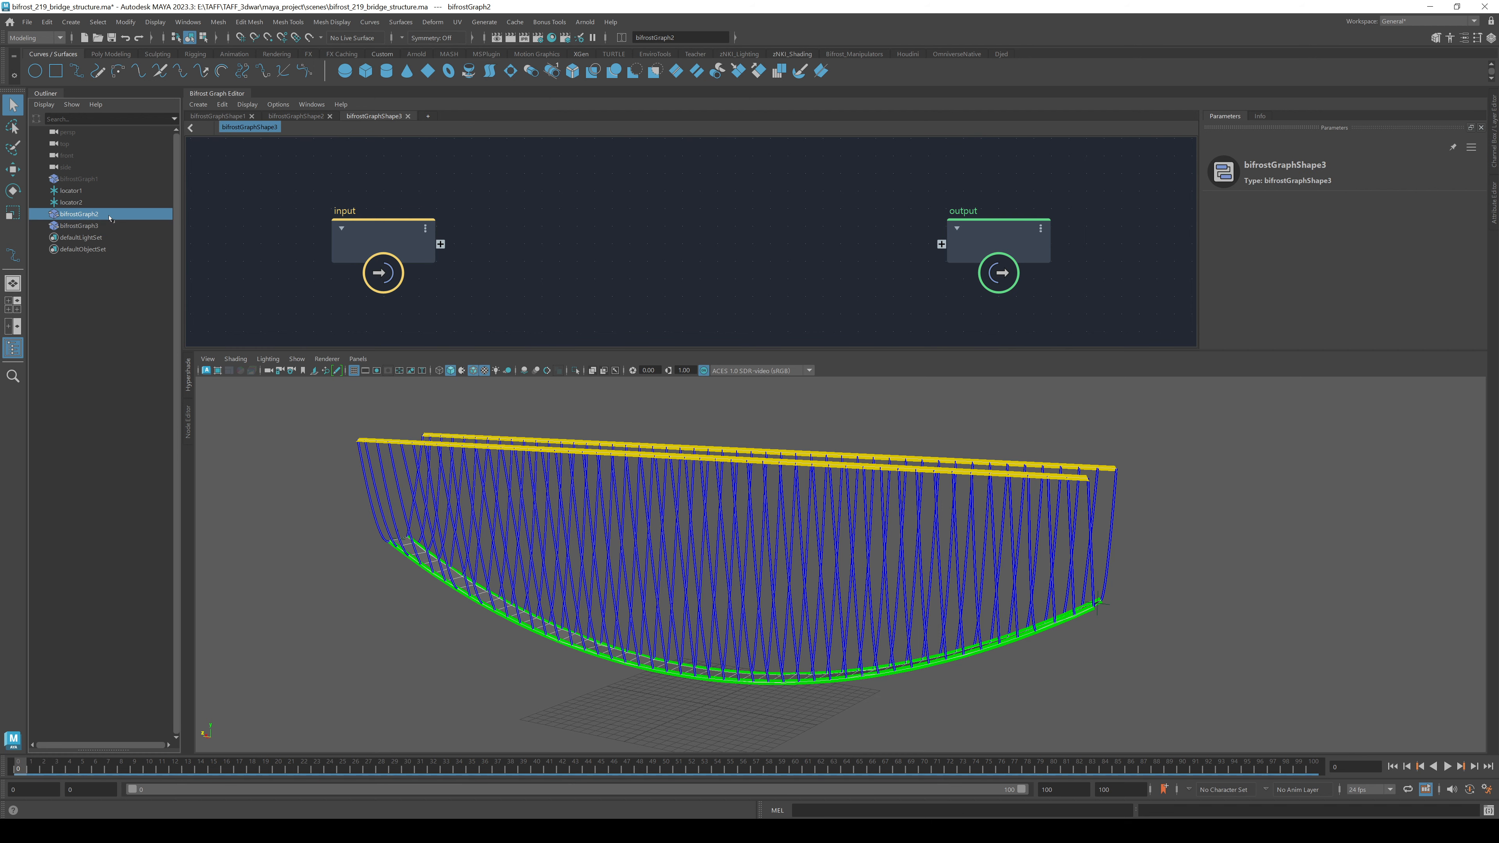
key("ctrl+h")
- Bring locator1 and locator2 from the Outliner into the new graph as input nodes
left_click(89, 191)
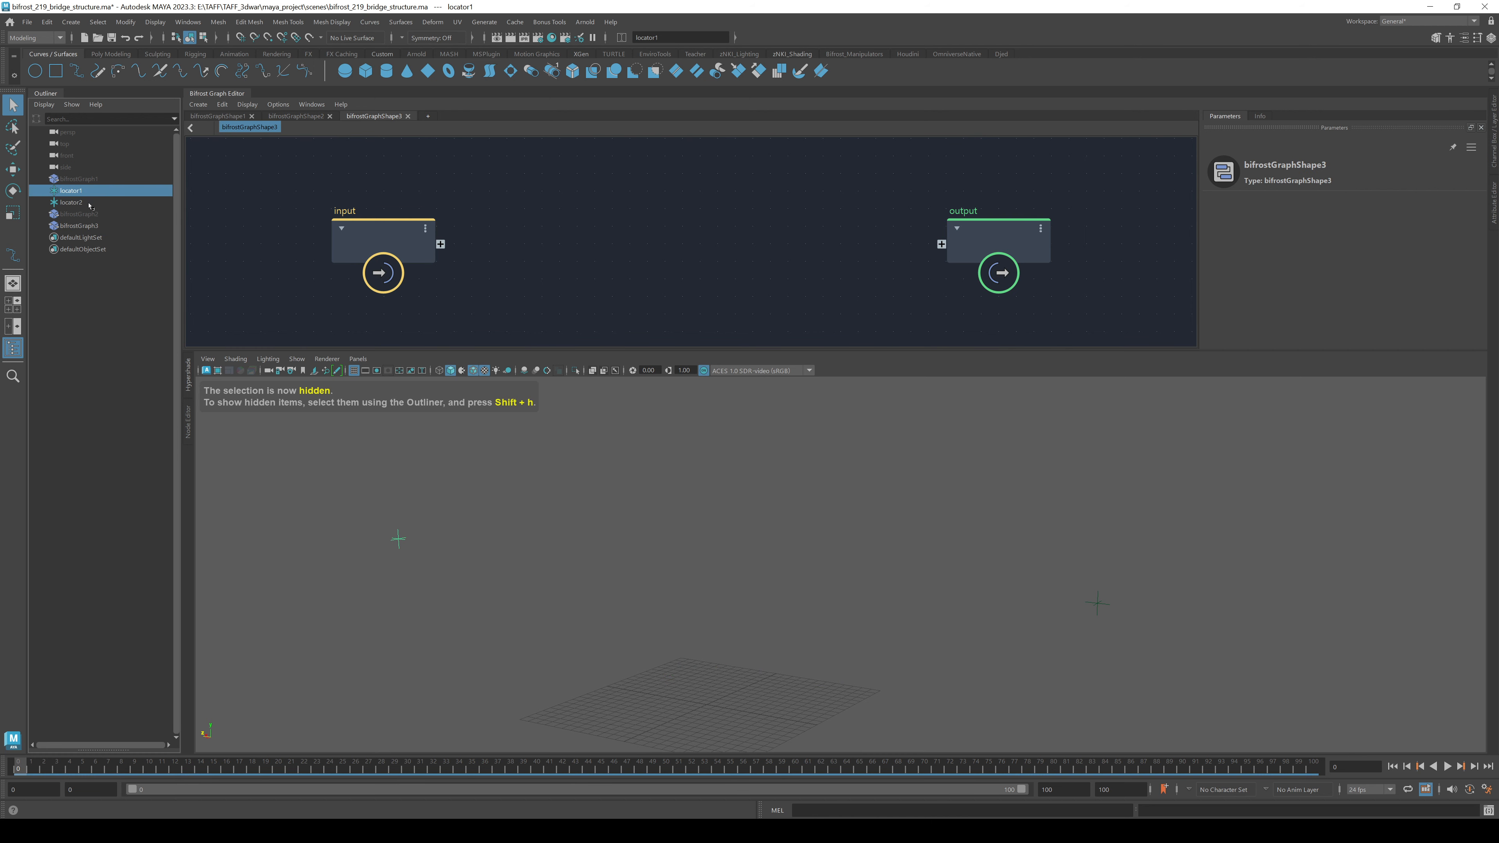
middle_click_drag(248, 205, 510, 184)
left_click(88, 203)
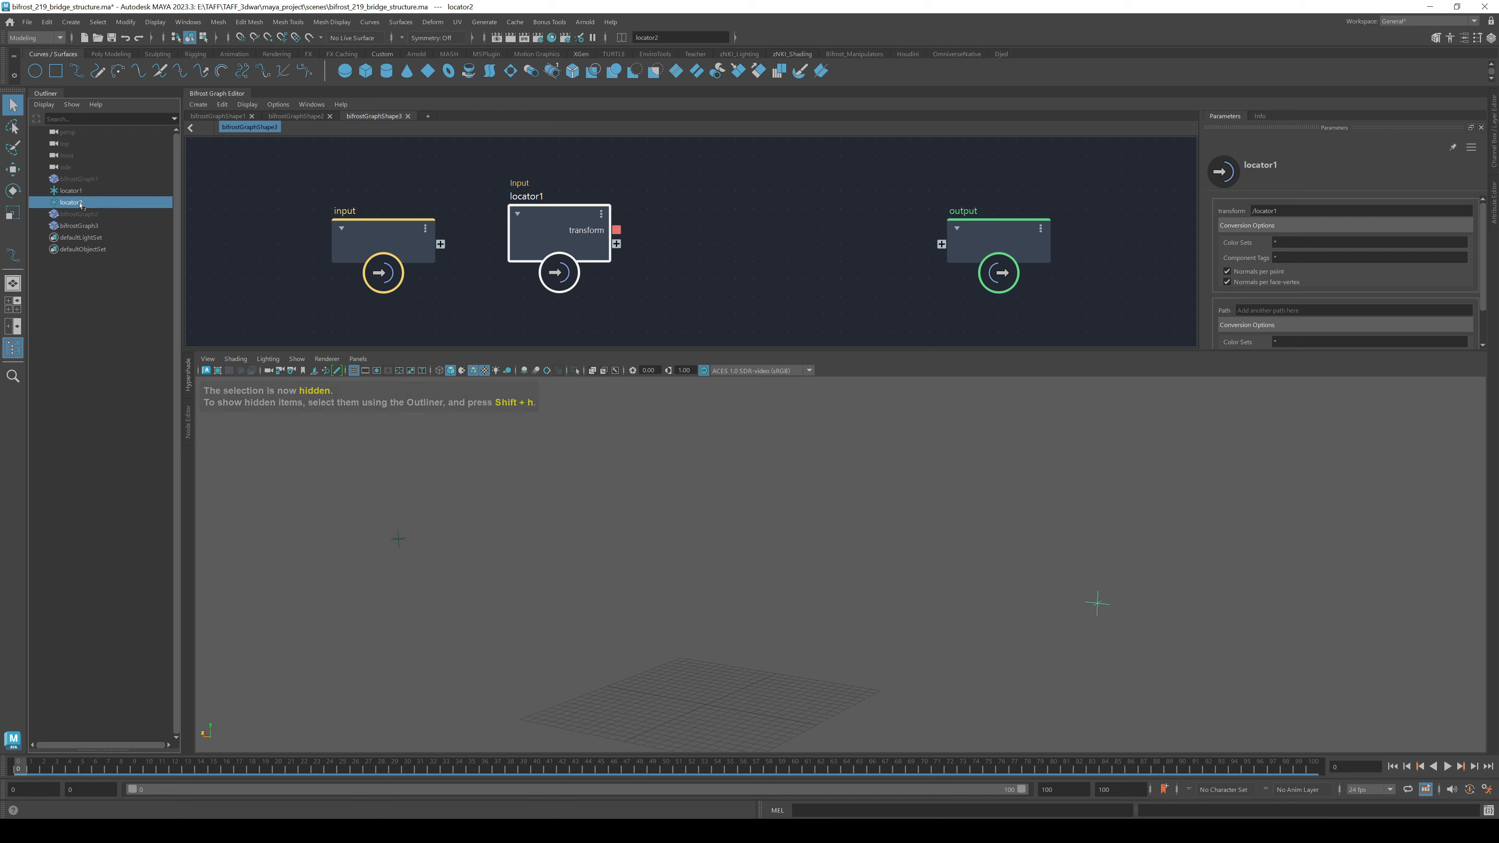
middle_click_drag(89, 203, 596, 152)
scroll(597, 154, "up", 1)
left_click_drag(623, 227, 574, 278)
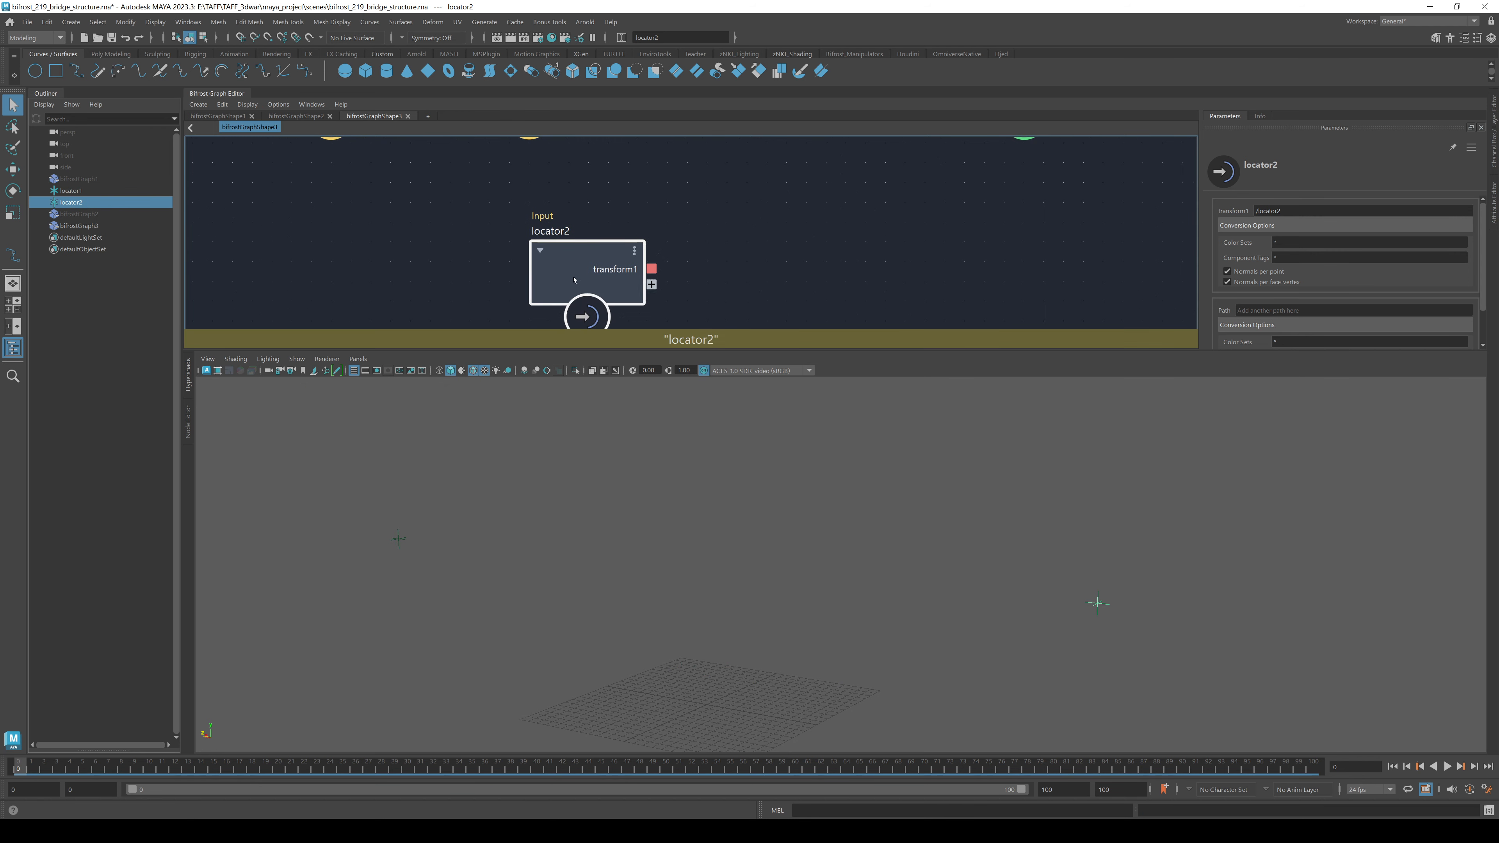
left_click(398, 538)
left_click(1096, 603)
left_click(798, 232)
key("a")
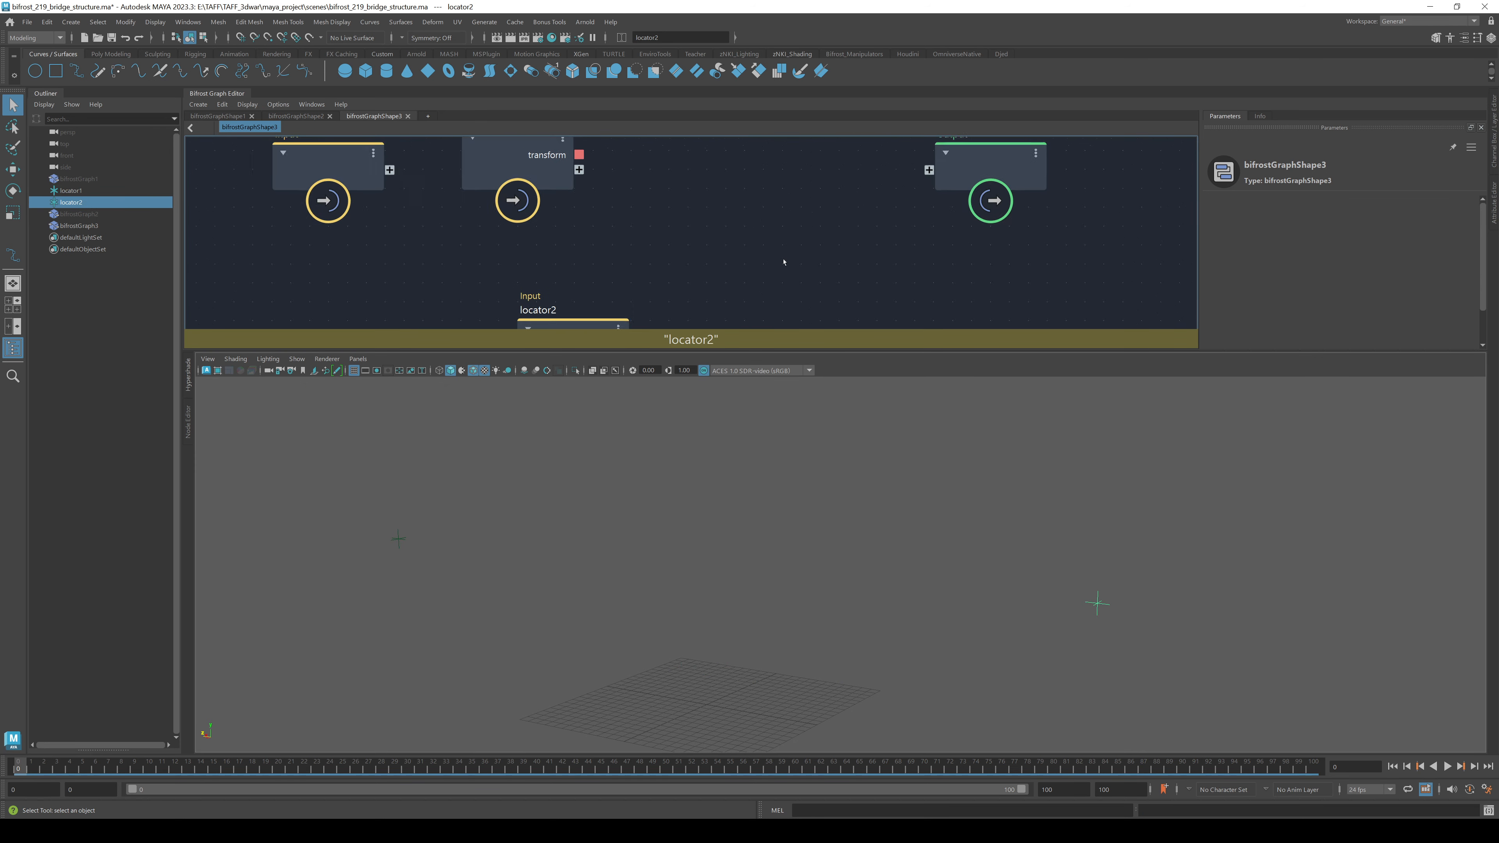
- Add two matrix_to_SRT nodes, fed by locator1's transform and locator2's transform1
key("Tab")
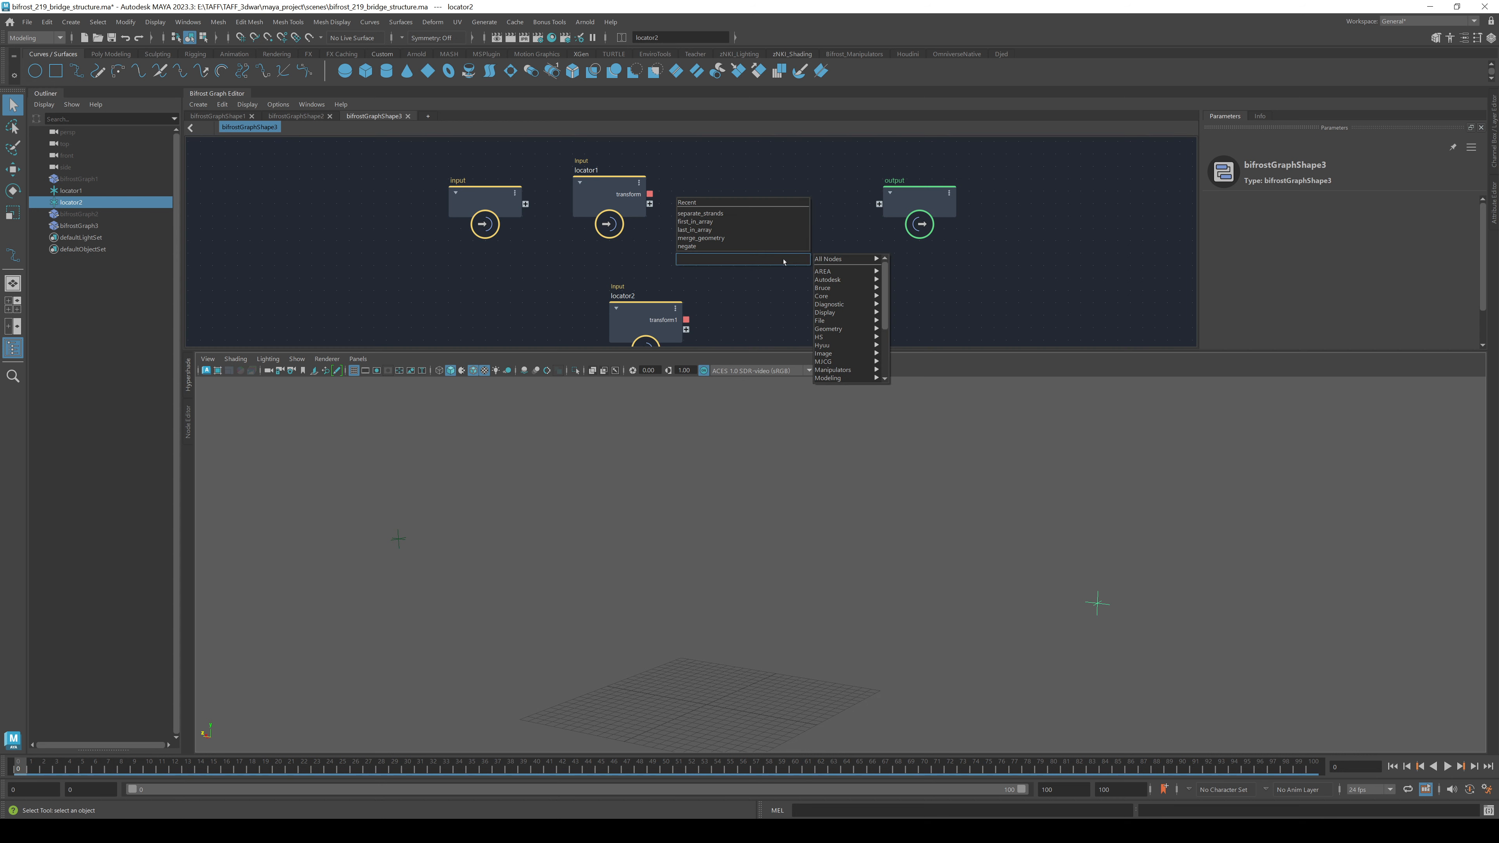
type("mts")
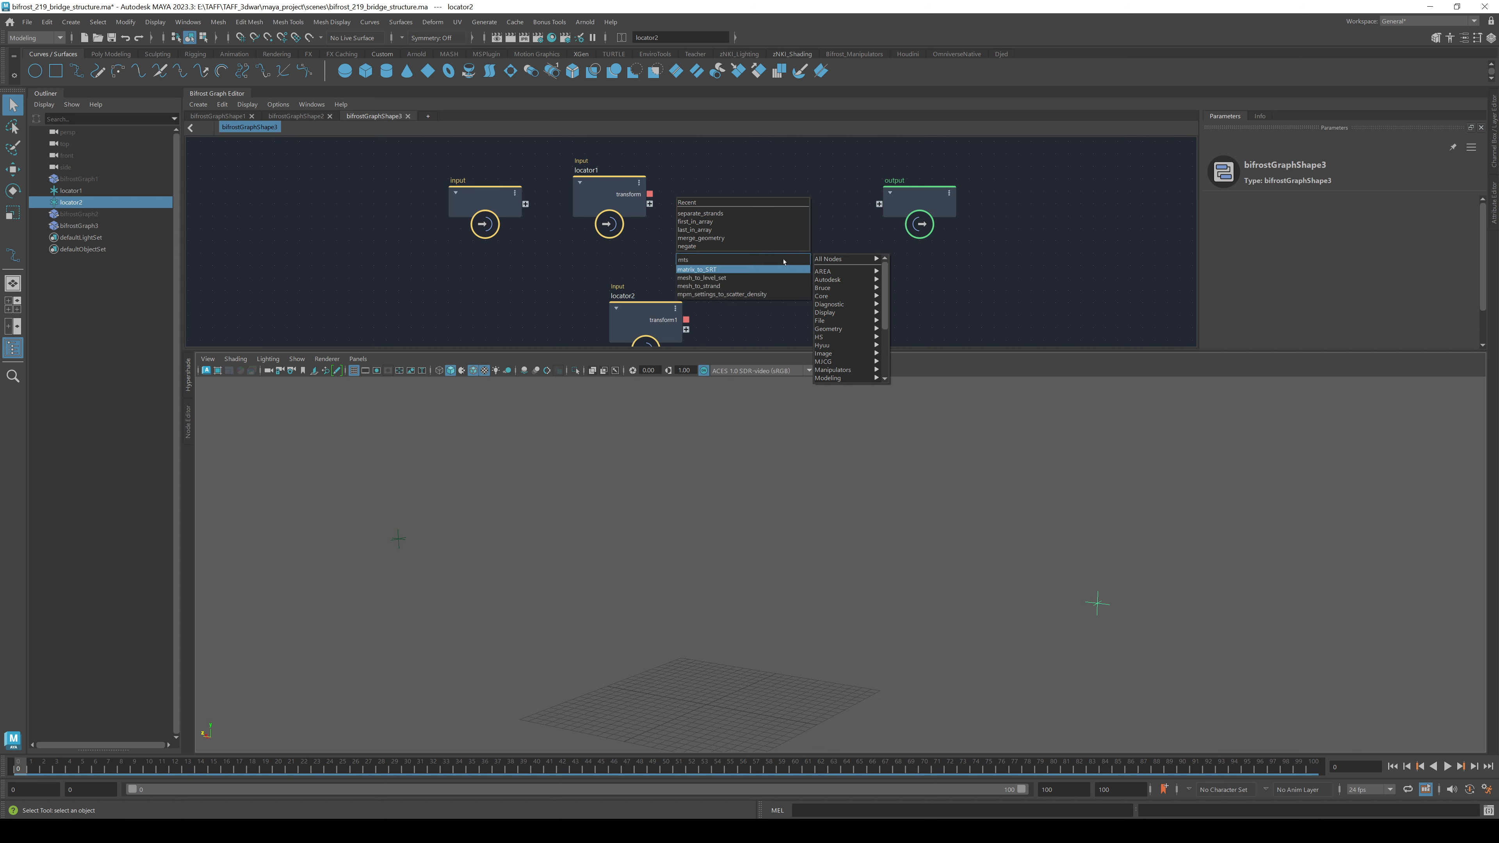
left_click(784, 269)
left_click_drag(785, 277, 740, 172)
left_click_drag(652, 196, 707, 207)
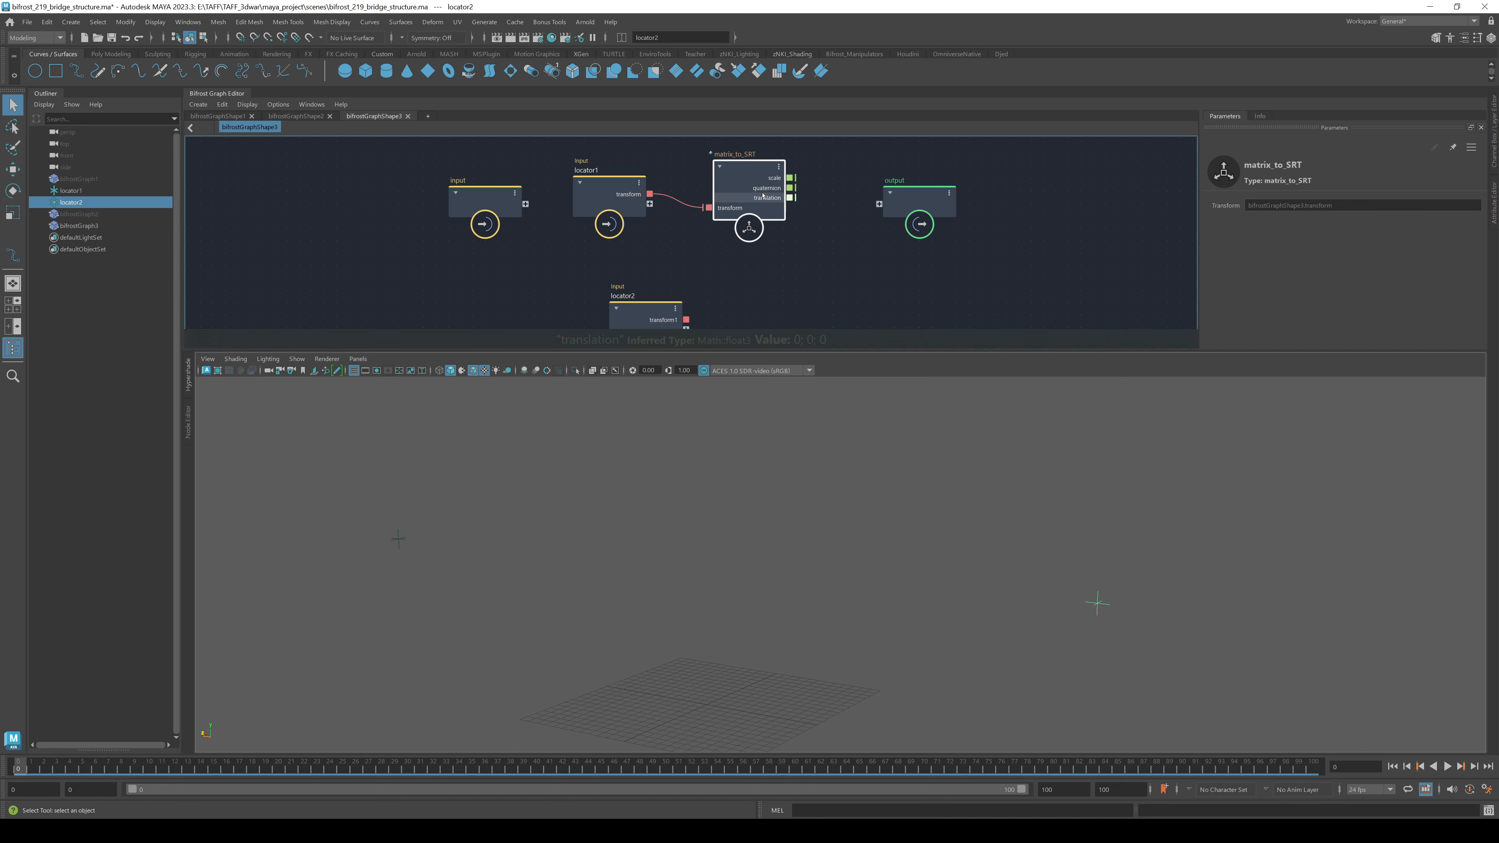
key("ctrl+d")
middle_click_drag(740, 272, 700, 185, "alt")
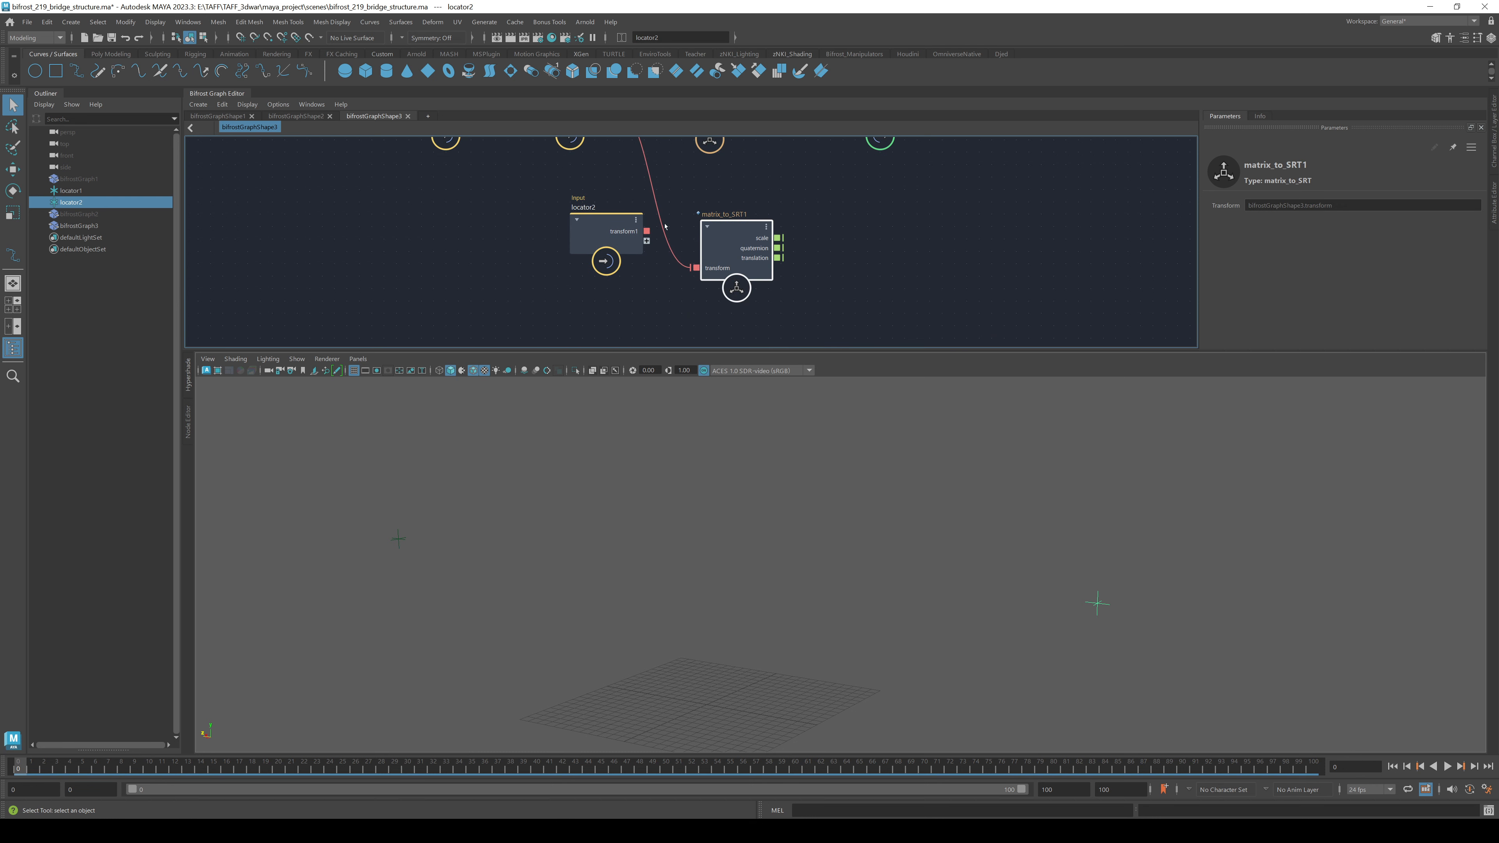
left_click_drag(647, 232, 697, 268)
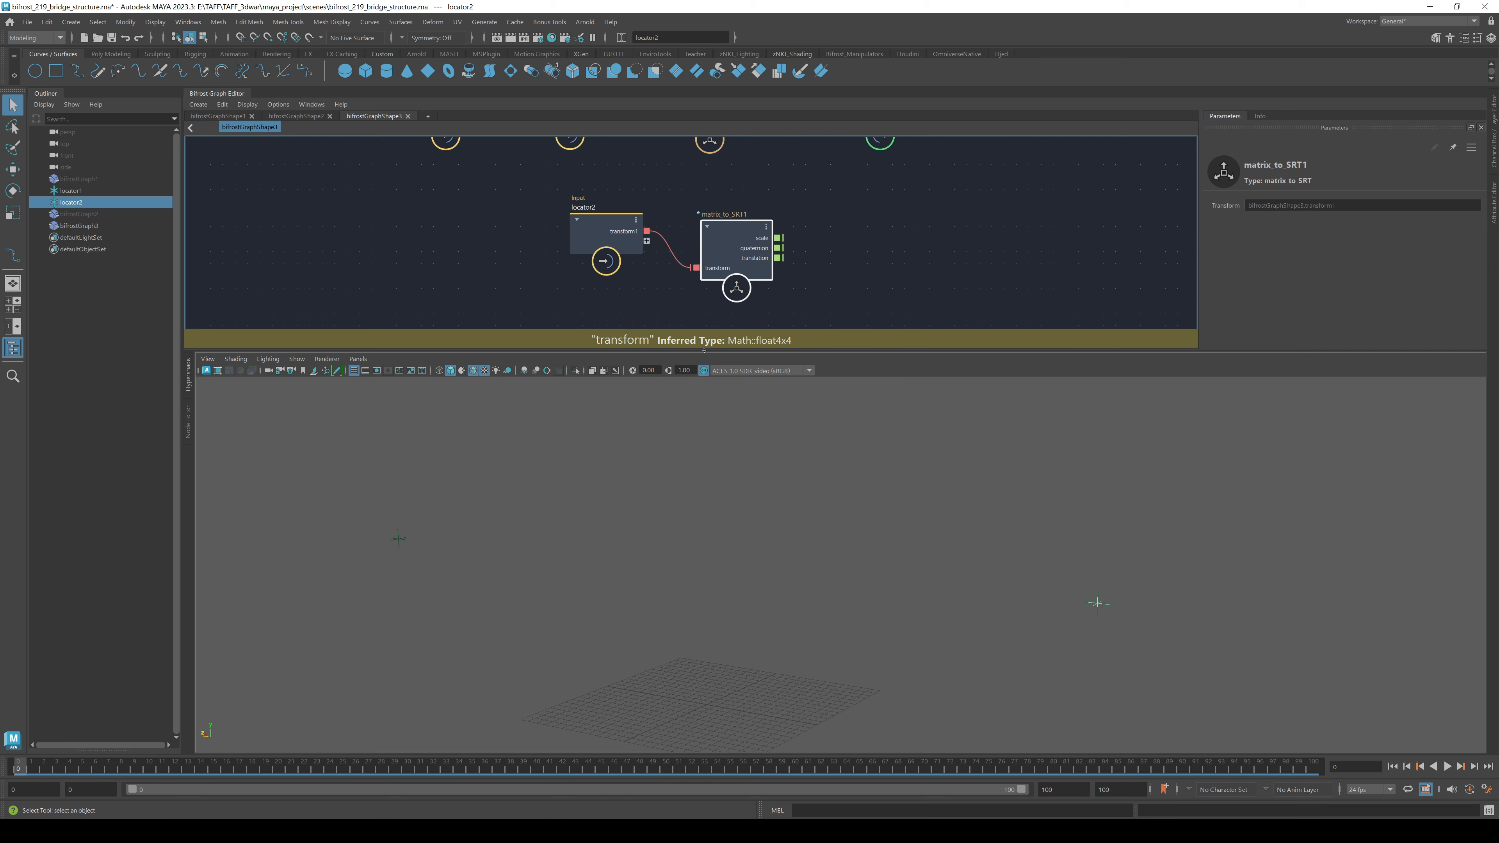
left_click_drag(748, 352, 748, 470)
middle_click_drag(864, 340, 764, 465, "alt")
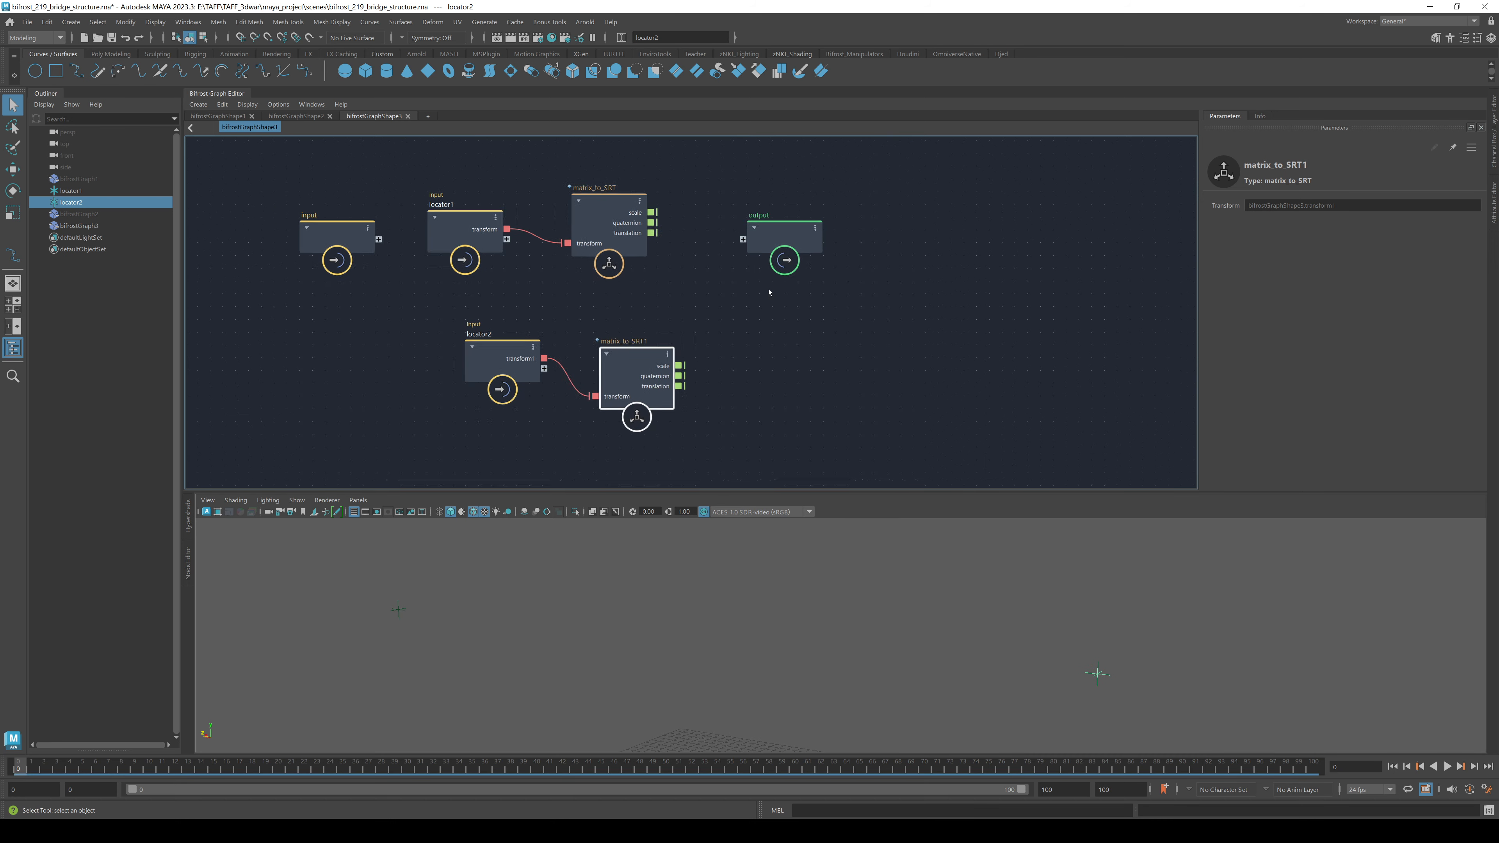
scroll(746, 307, "up", 2)
left_click_drag(827, 233, 992, 251)
- Add a catenary_curve node using both matrix_to_SRT translations as its first and second points
left_click(799, 317)
key("Tab")
type("ca")
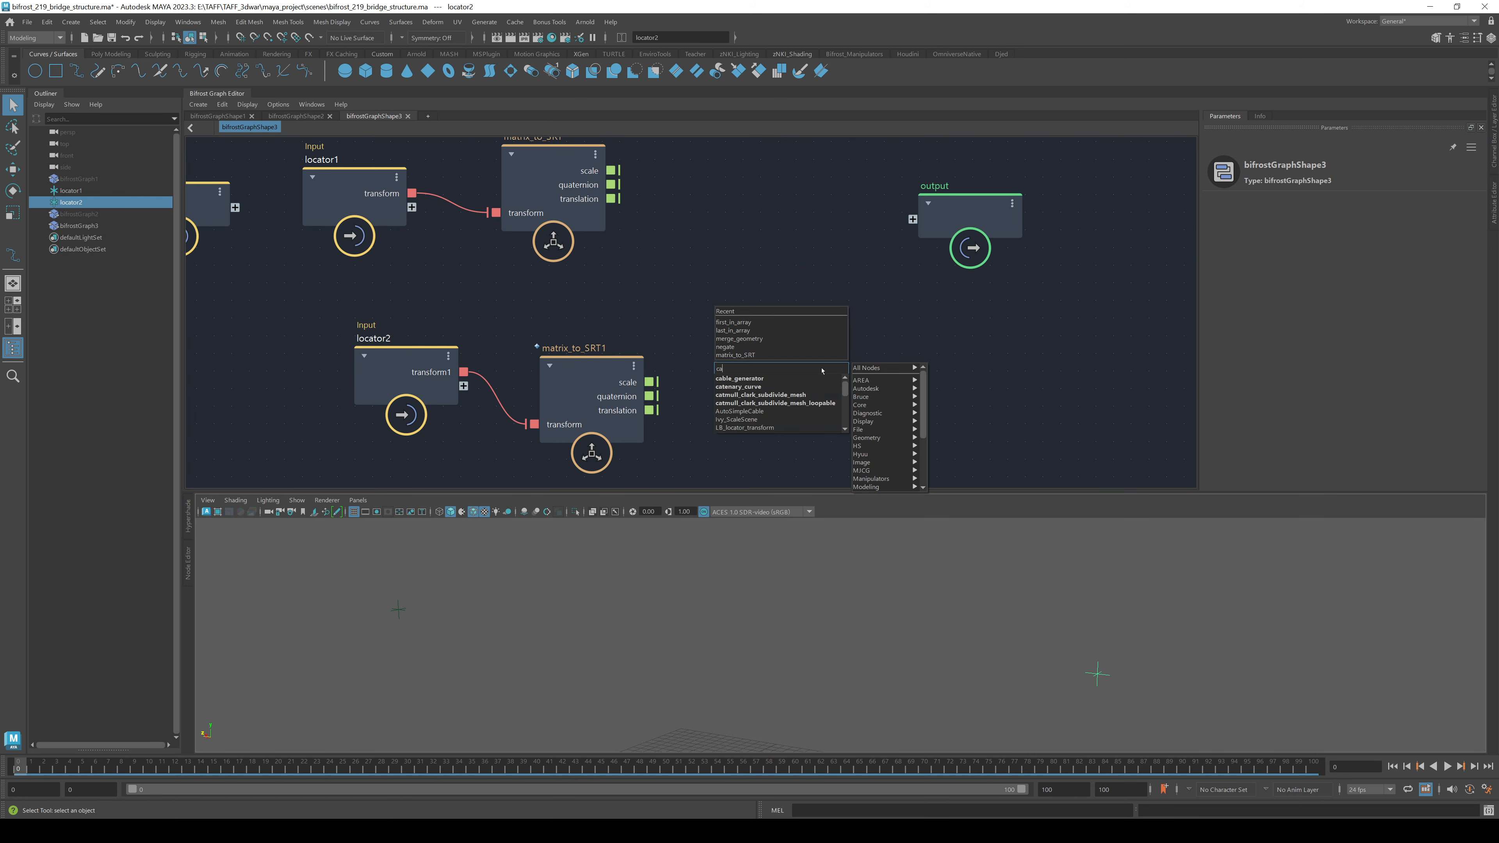
type("tena")
key("Return")
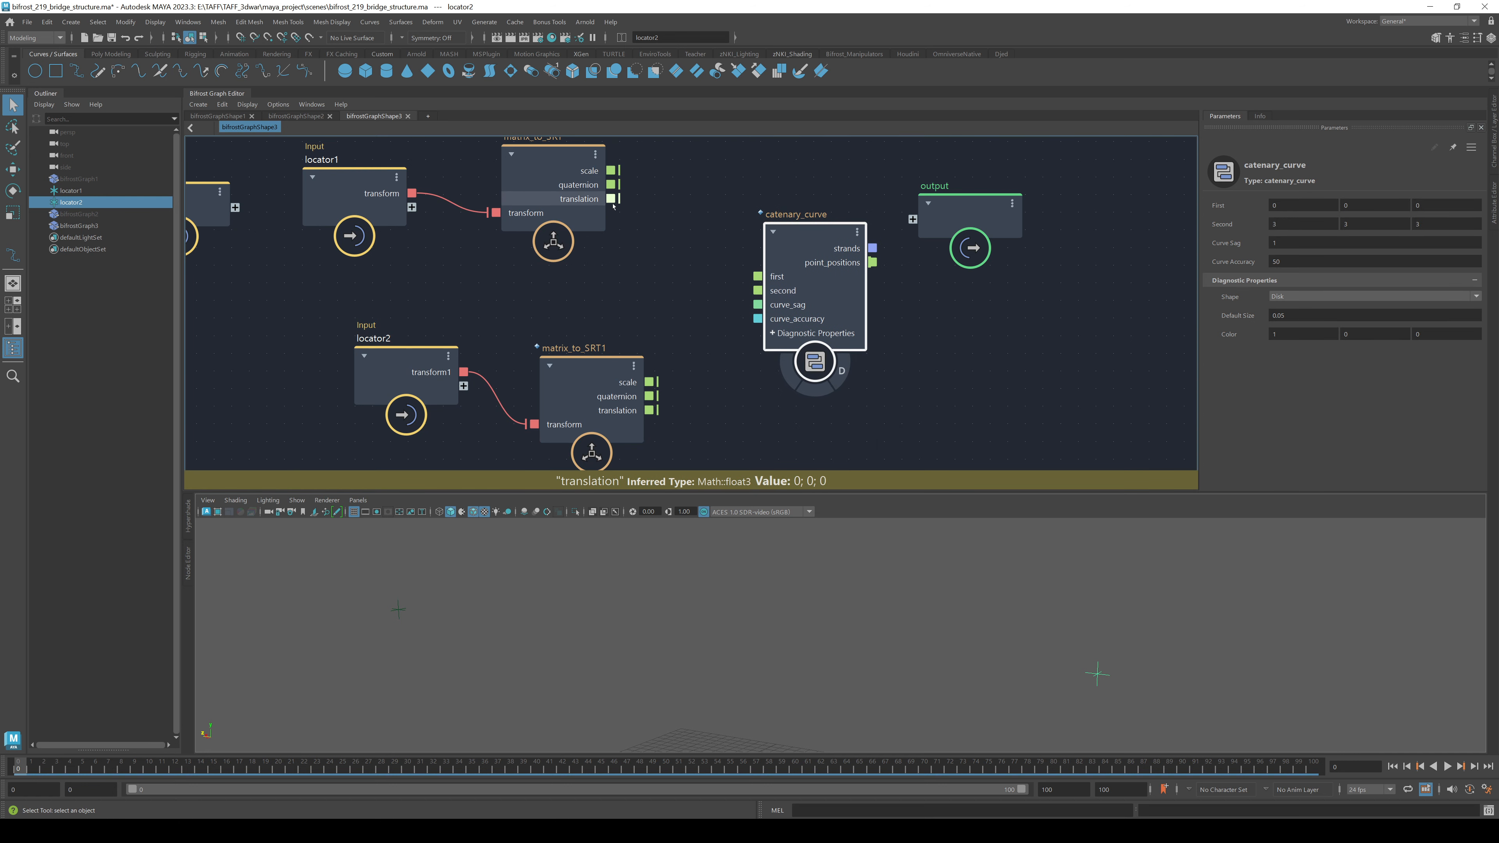
left_click_drag(611, 198, 761, 276)
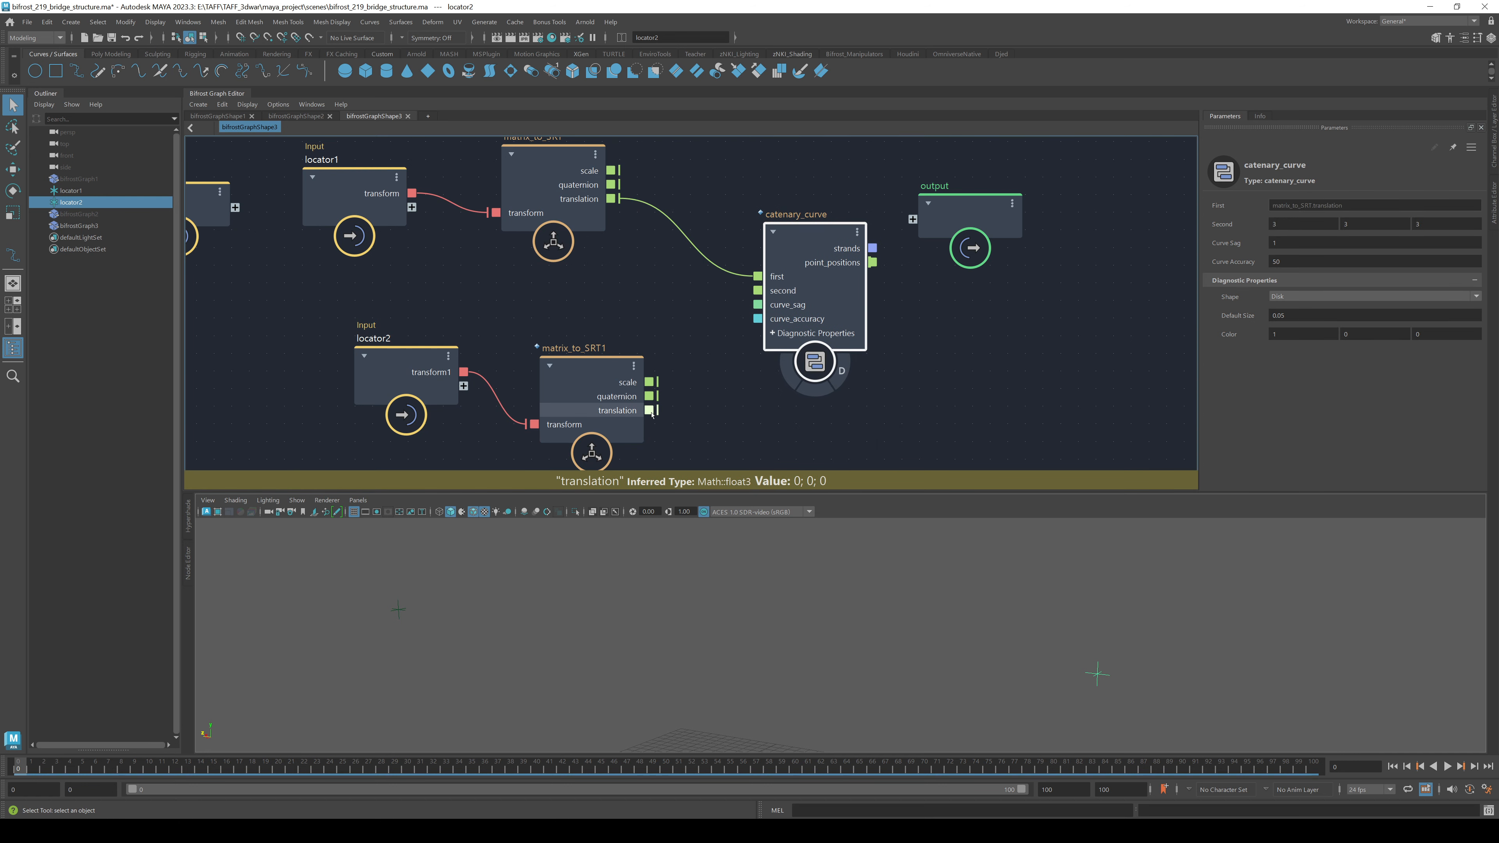
left_click_drag(650, 410, 758, 290)
middle_click_drag(1036, 336, 728, 394, "alt")
left_click_drag(663, 277, 863, 297)
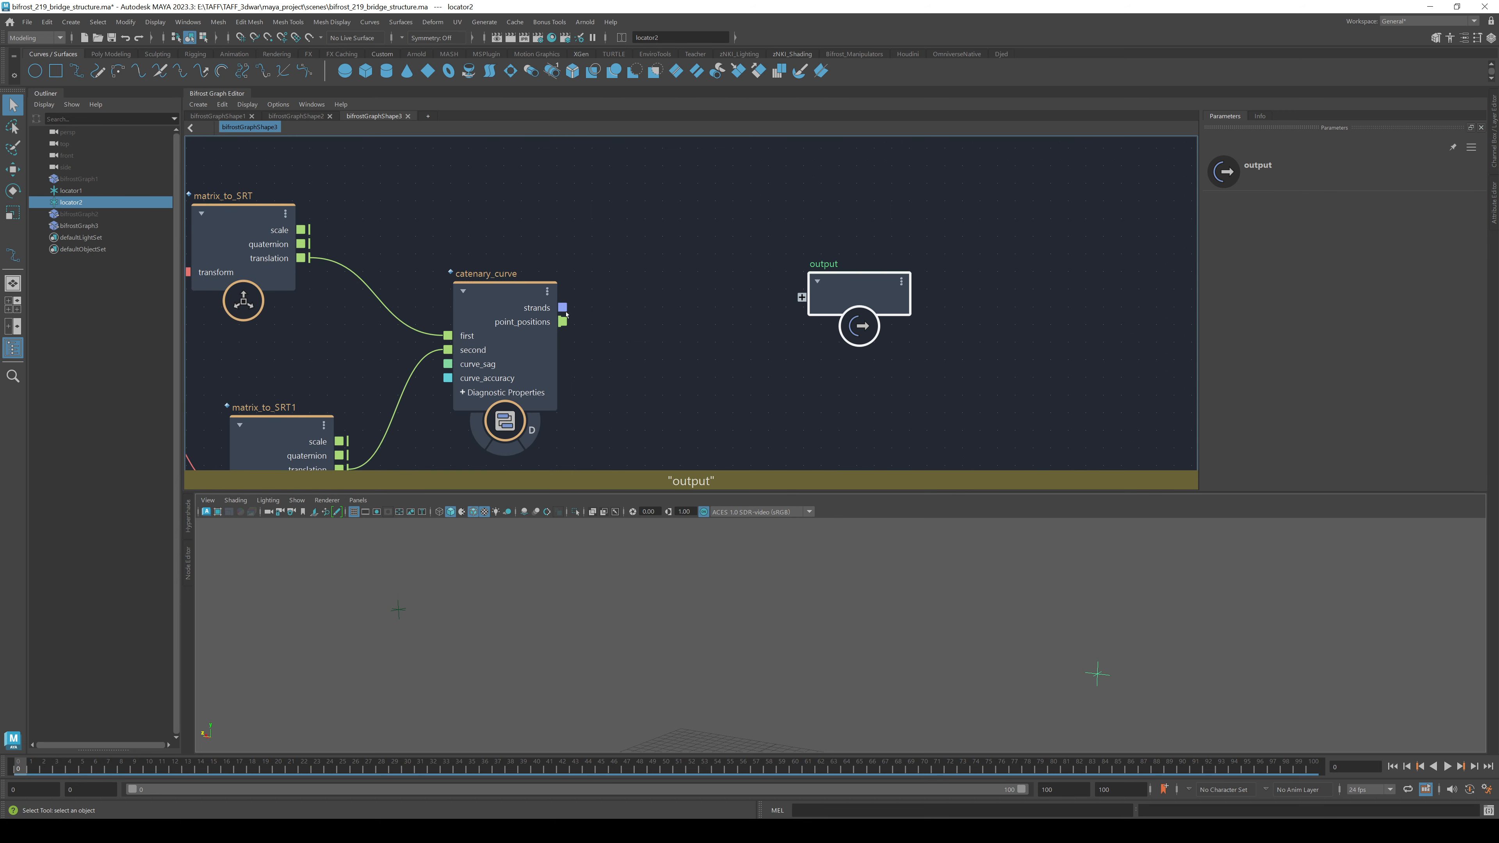
- Add a strand_scope node to the graph
left_click(745, 400)
key("Tab")
type("str")
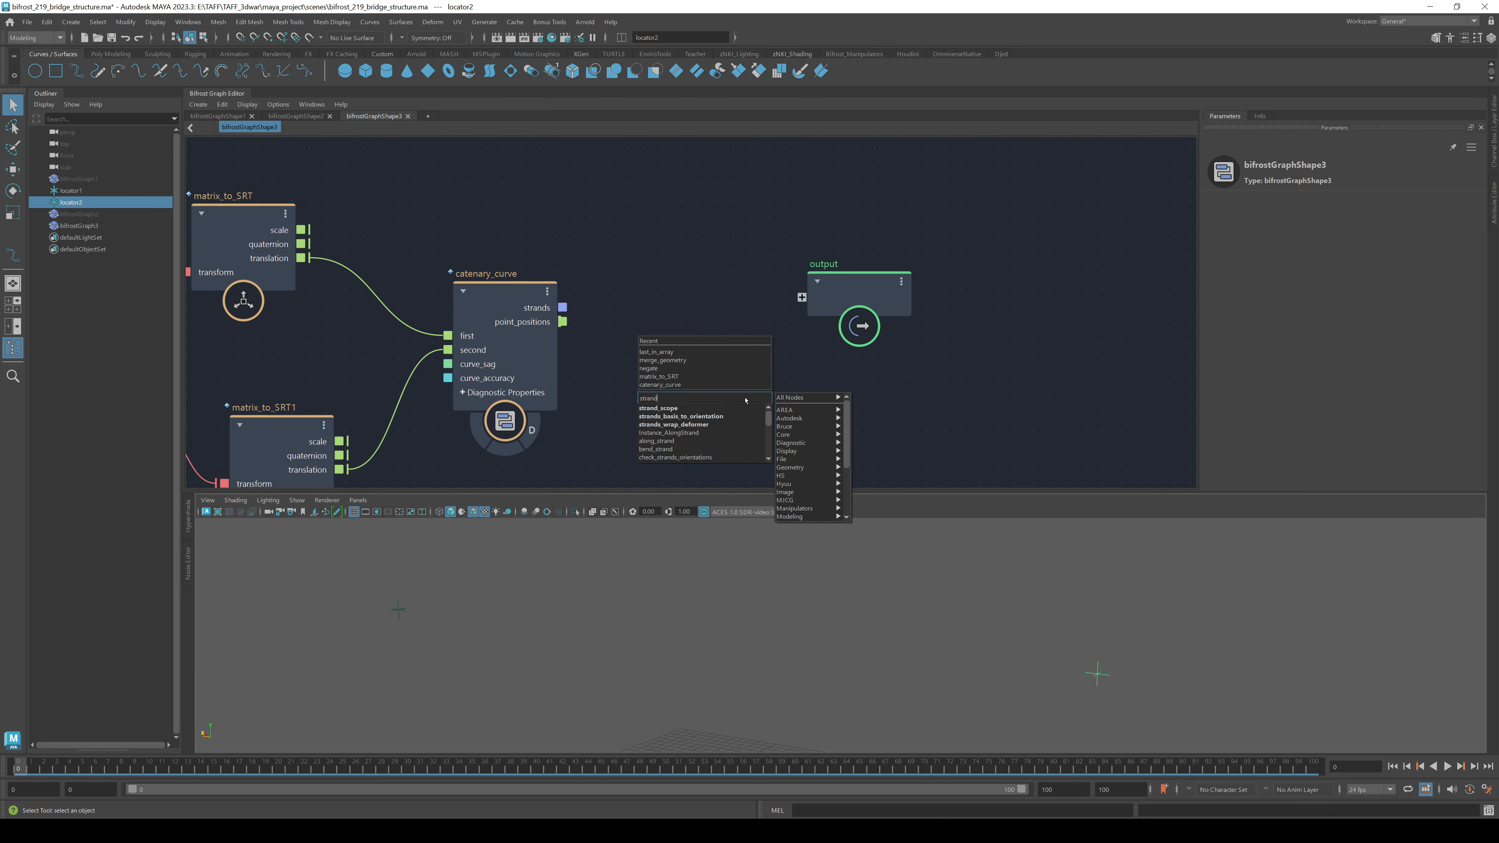
key("Return")
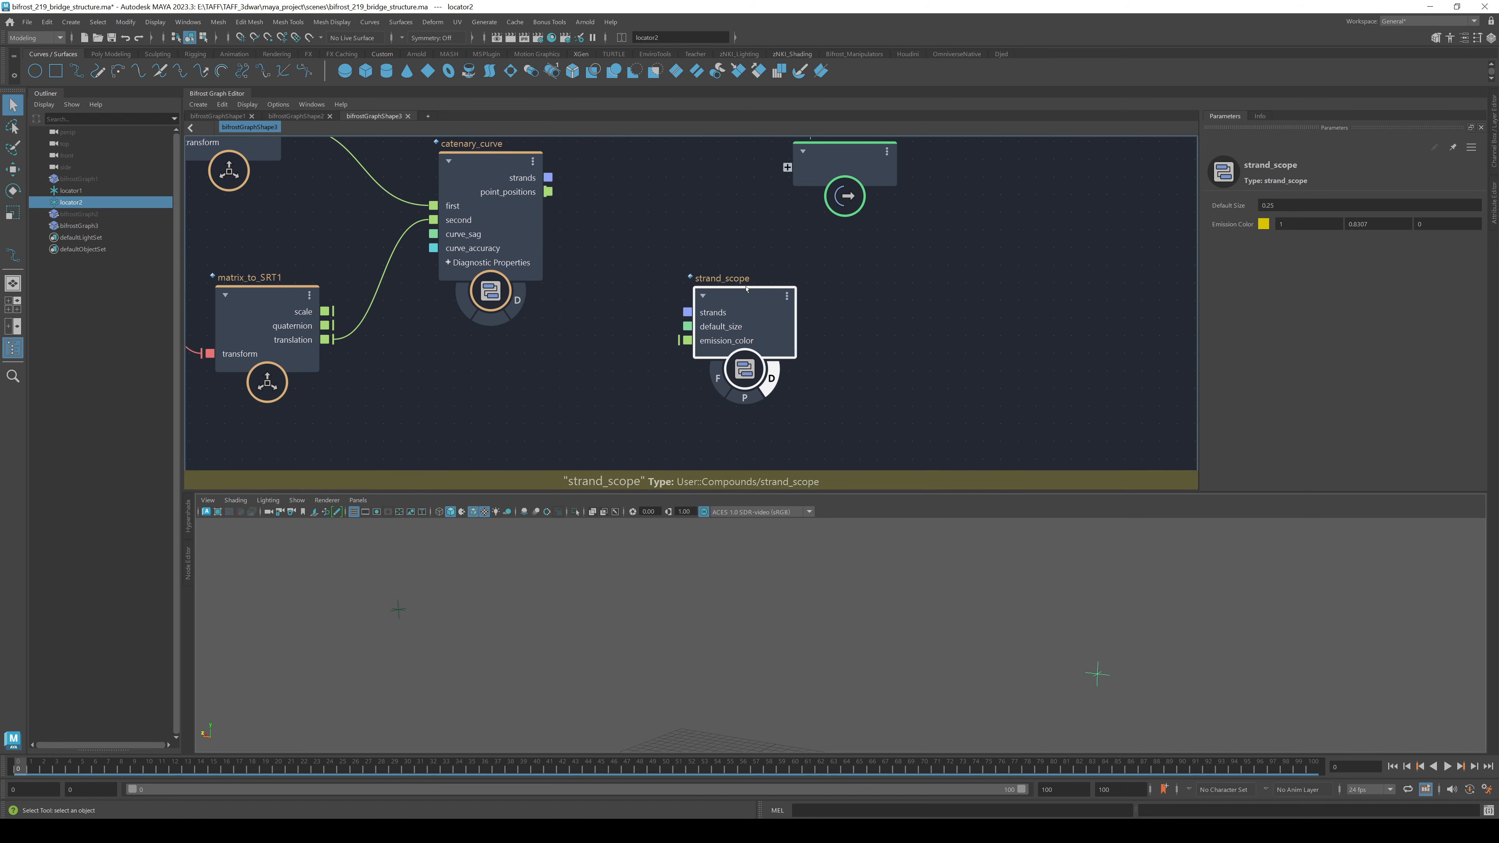
- Inspect strand_scope's contents, then feed the catenary_curve strands into it for display
double_click(742, 368)
middle_click_drag(526, 424, 845, 421, "alt")
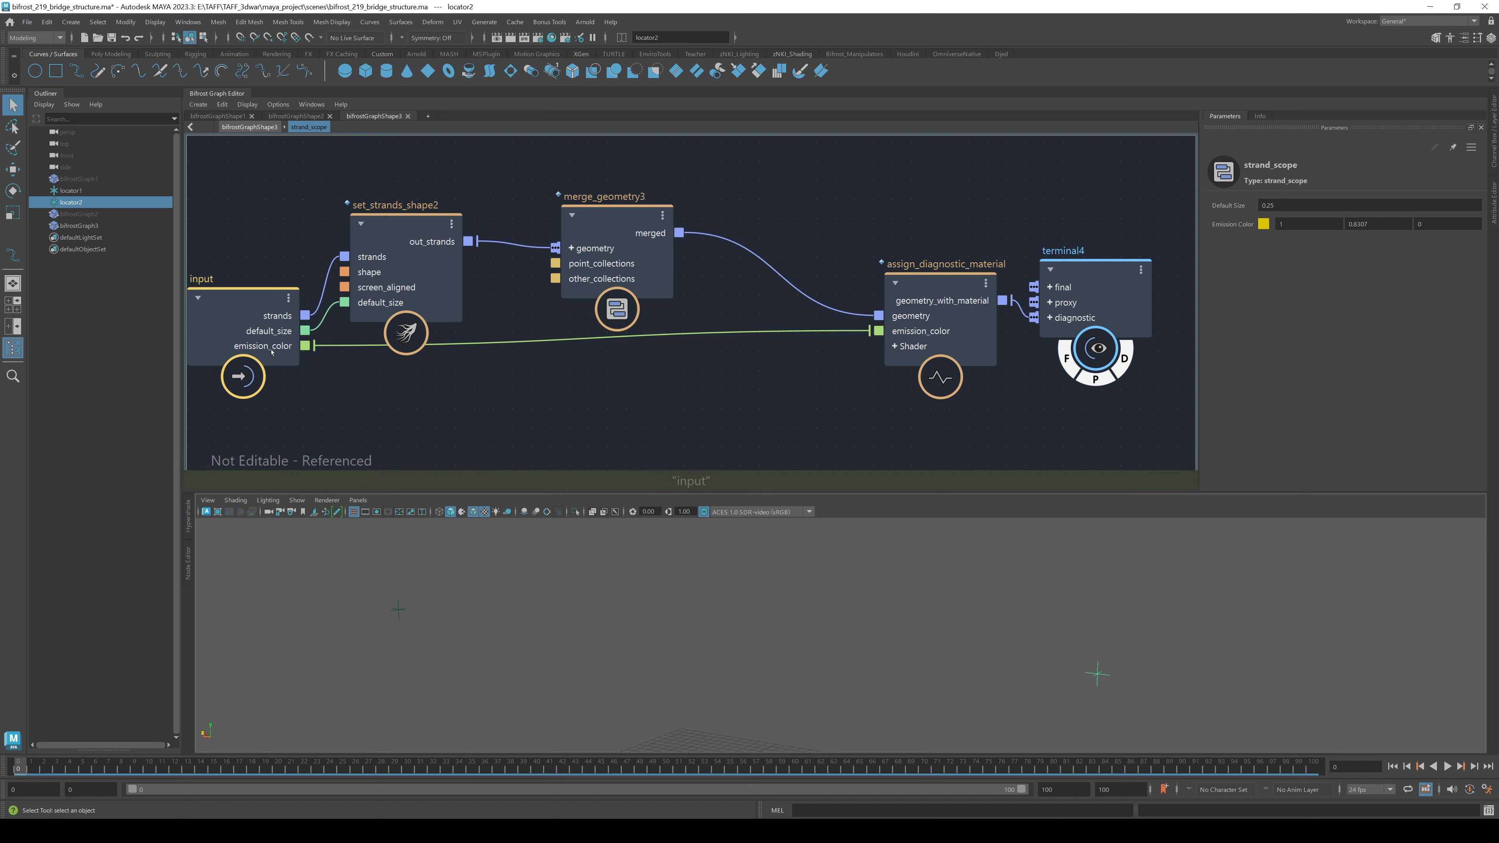
left_click(249, 127)
middle_click_drag(591, 384, 566, 446, "alt")
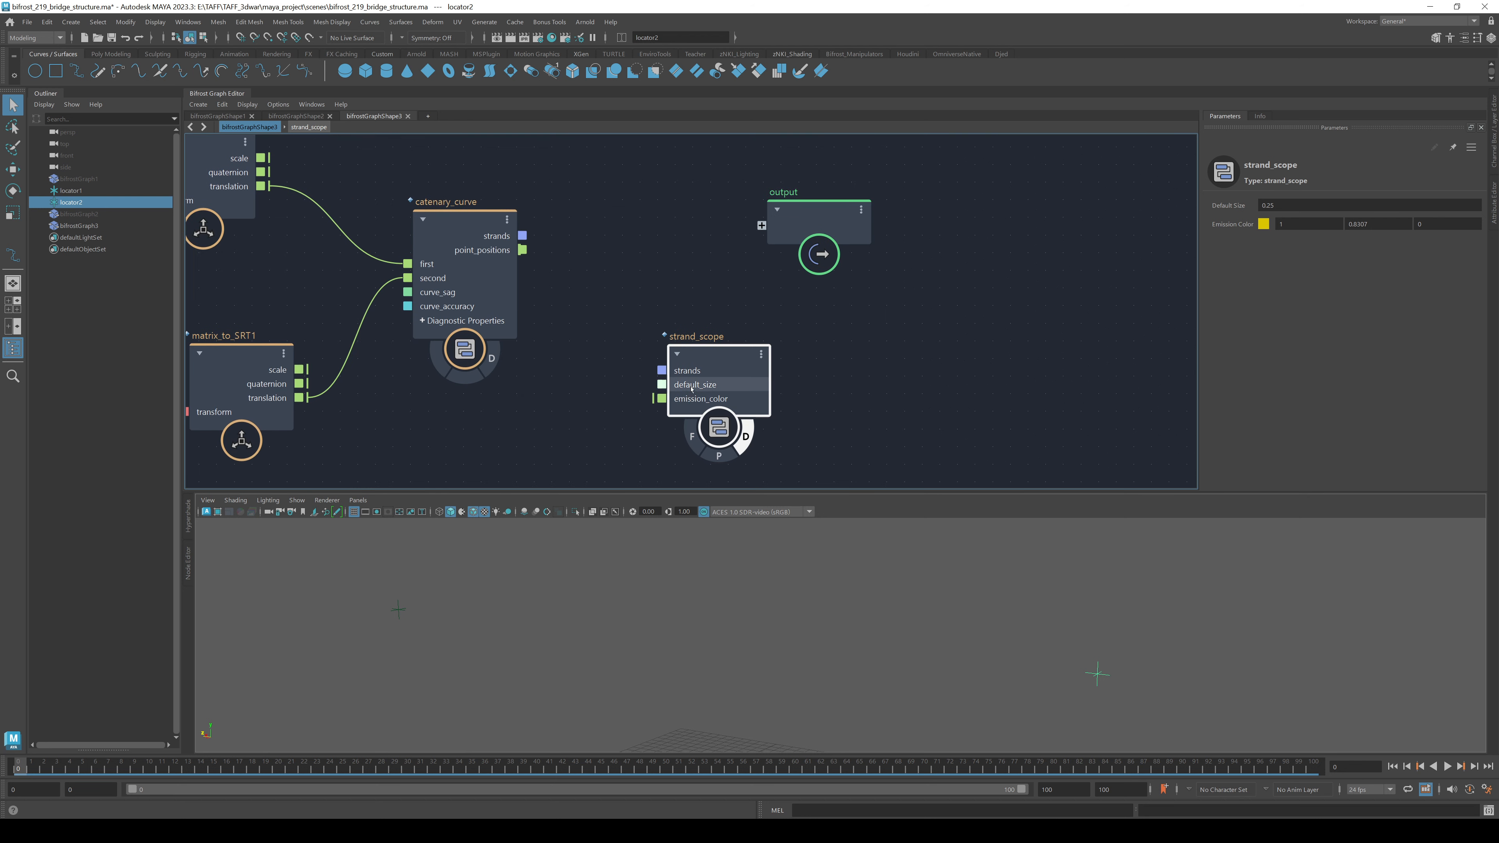
left_click_drag(676, 366, 734, 319)
left_click_drag(522, 236, 930, 356)
- Test the curve by moving locator1 in the viewport, then undo the move
left_click_drag(649, 609, 647, 566, "alt")
left_click(330, 627)
key("w")
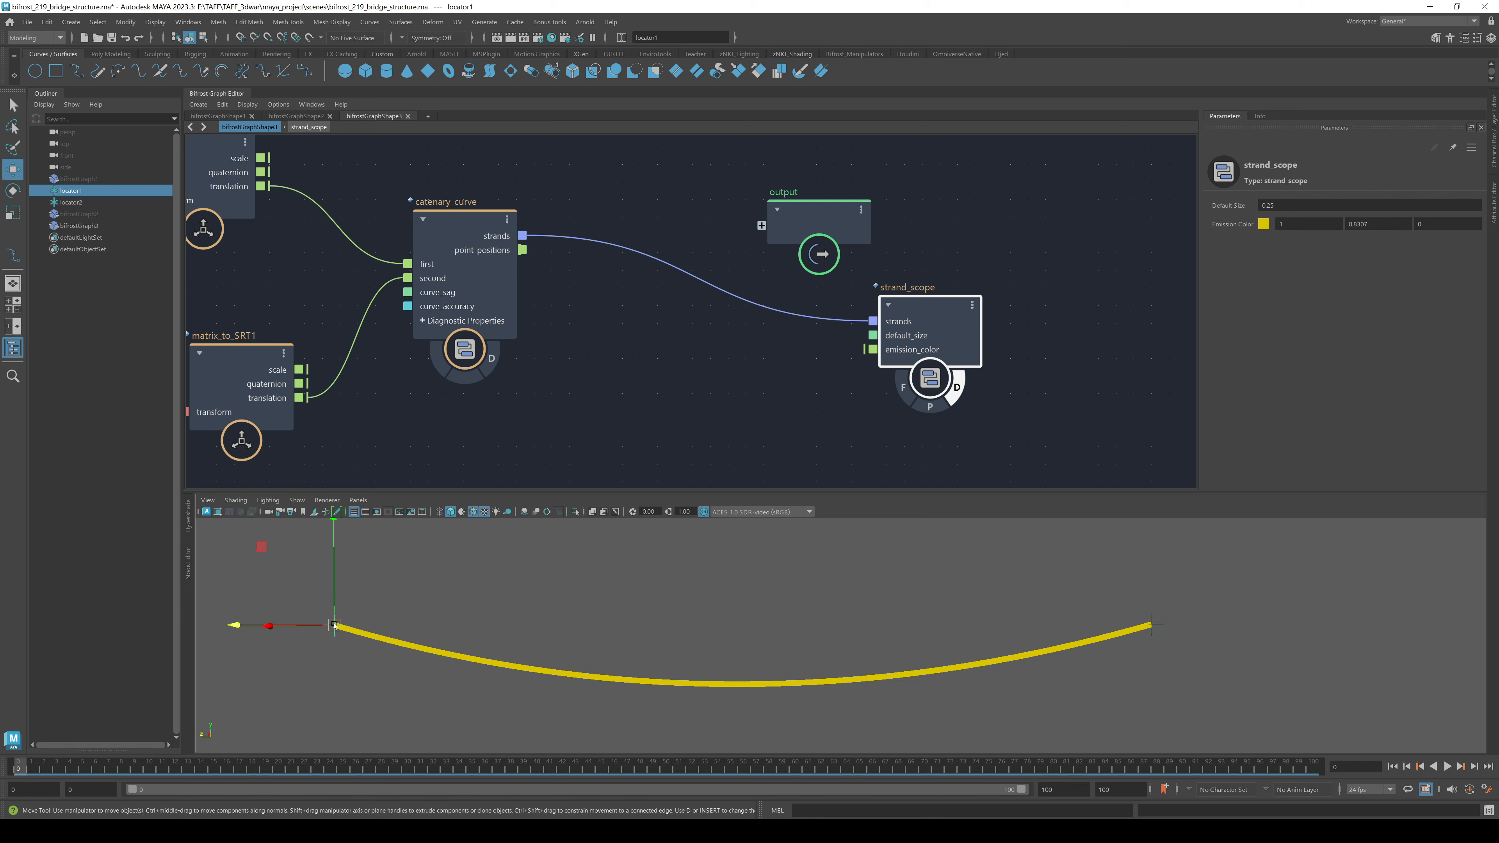
left_click_drag(330, 627, 1027, 625)
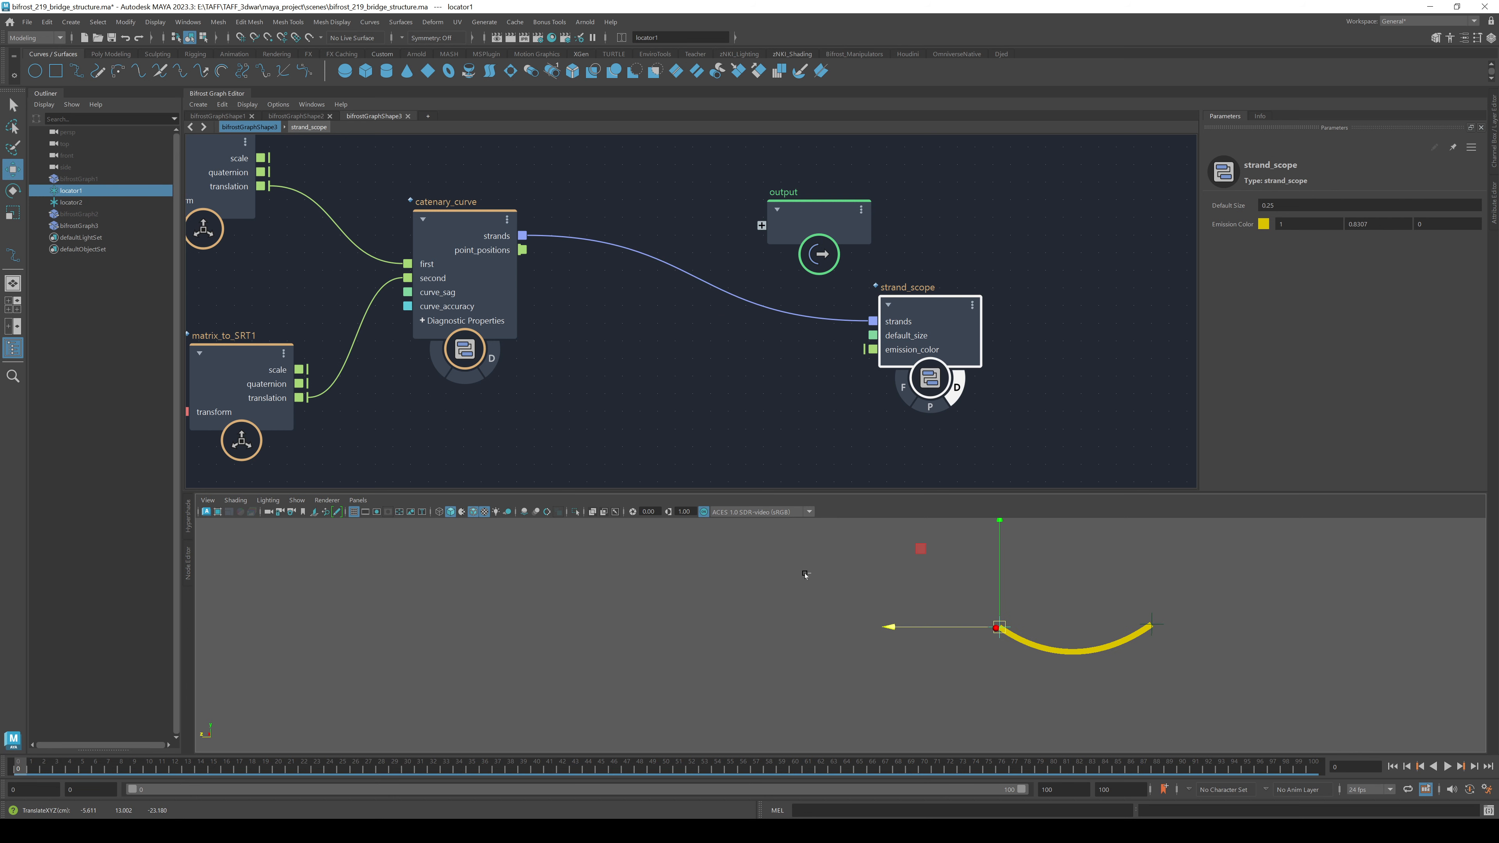
key("ctrl+z")
- Raise the catenary_curve sag to 4.983 and spread out the strand_scope and output nodes
left_click(472, 248)
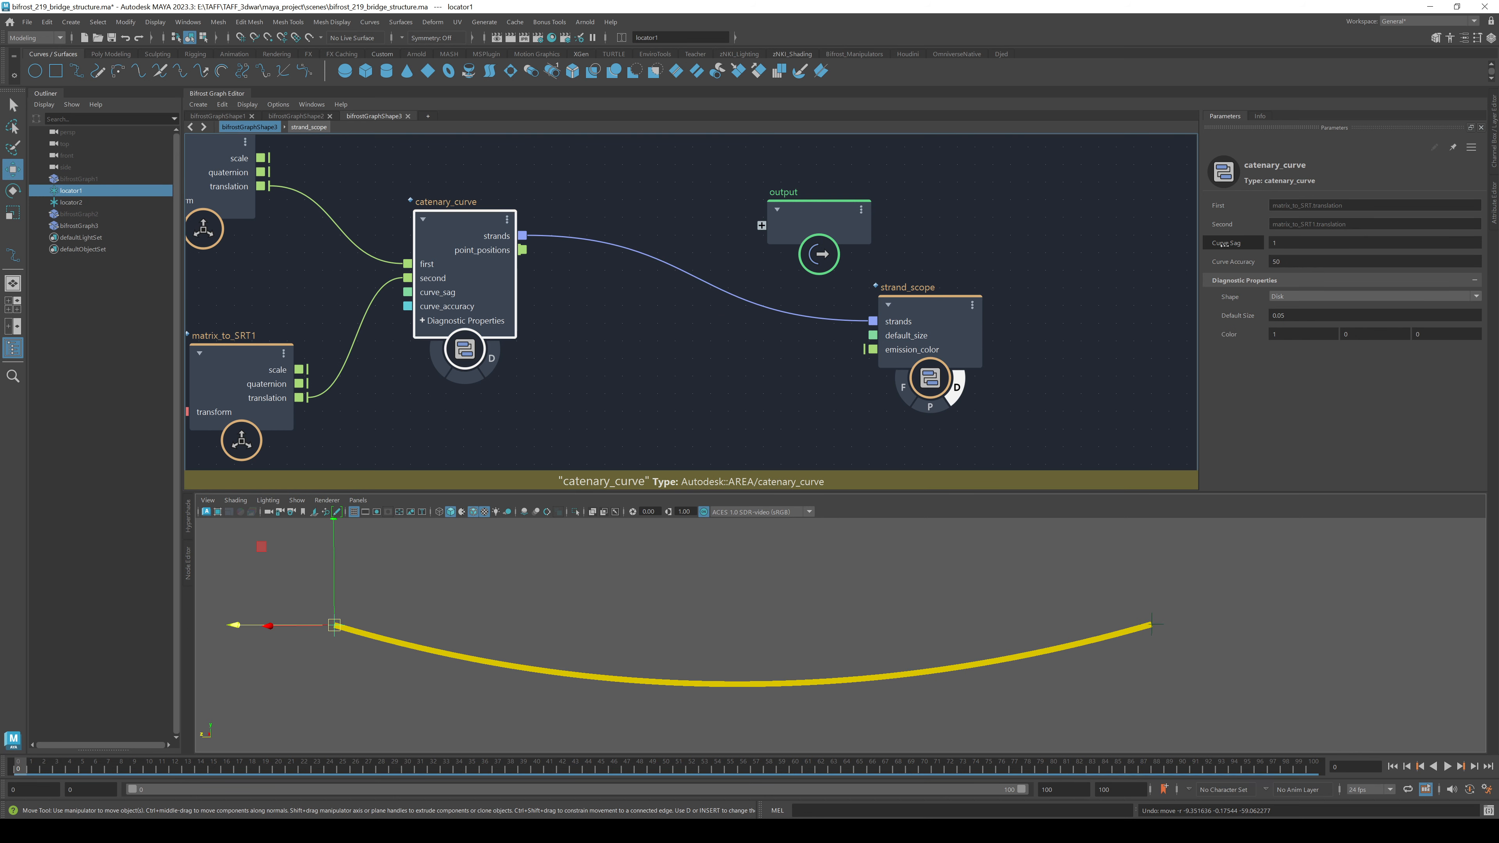
left_click_drag(1223, 245, 1372, 247)
scroll(690, 339, "down", 3)
middle_click_drag(826, 471, 702, 455, "alt")
left_click_drag(731, 323, 838, 322)
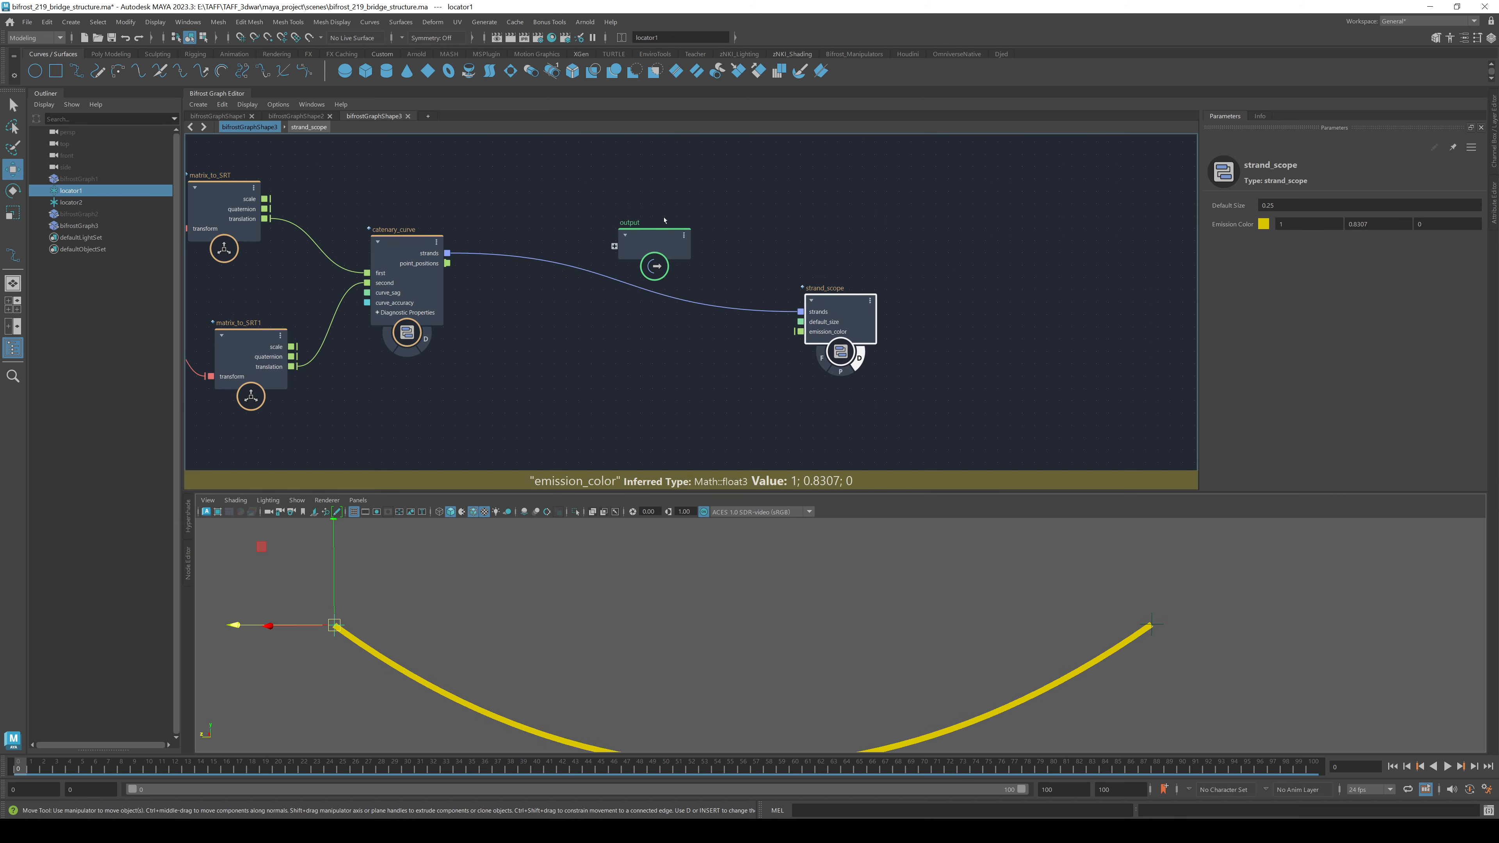
left_click_drag(664, 223, 920, 173)
- Create a curve_road node taking catenary_curve strands, with its out_mesh wired to output
left_click(652, 221)
key("Tab")
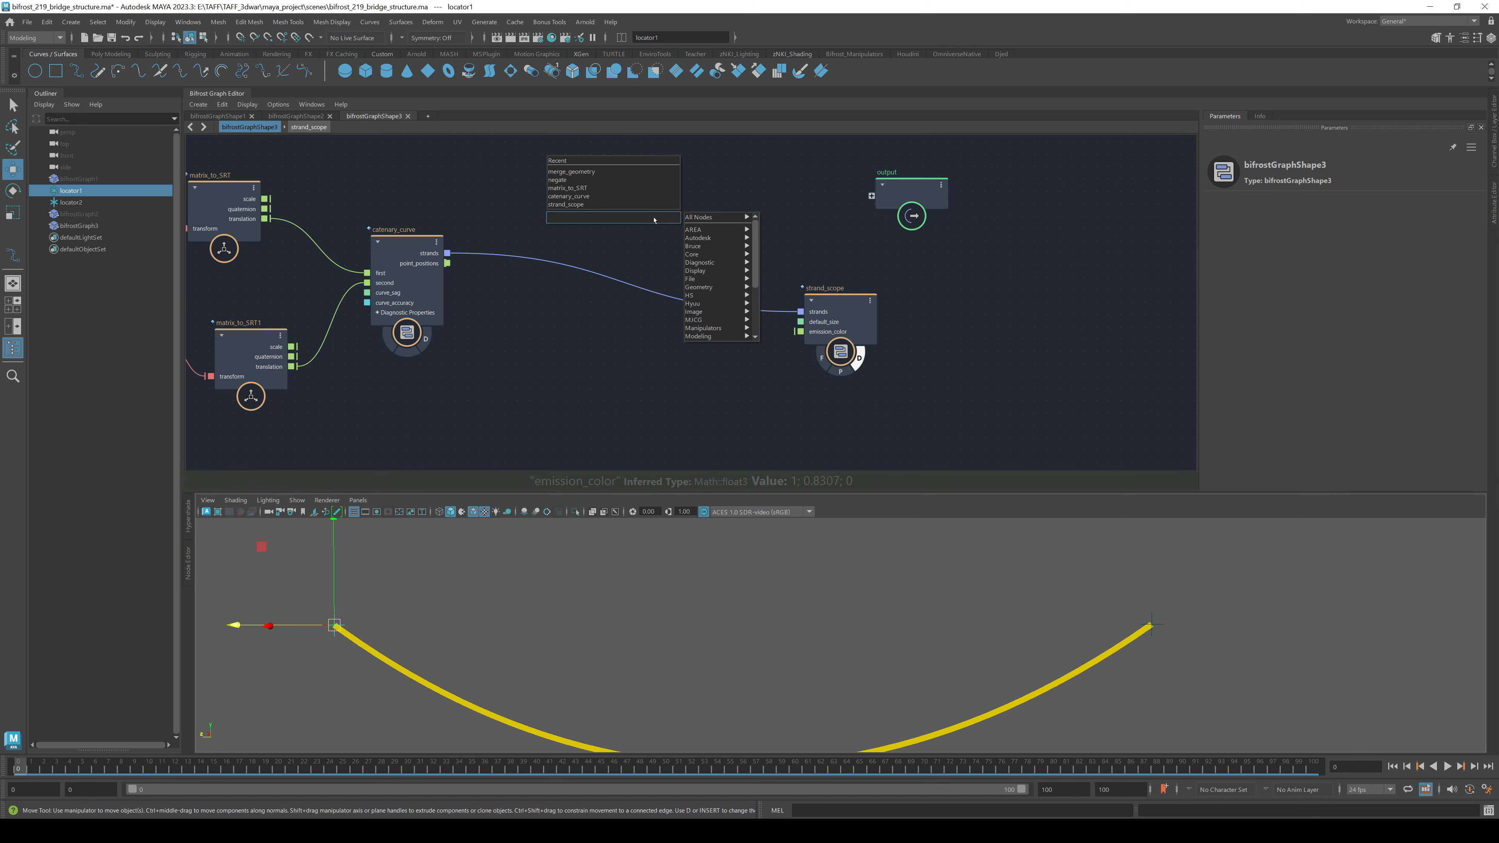
type("road")
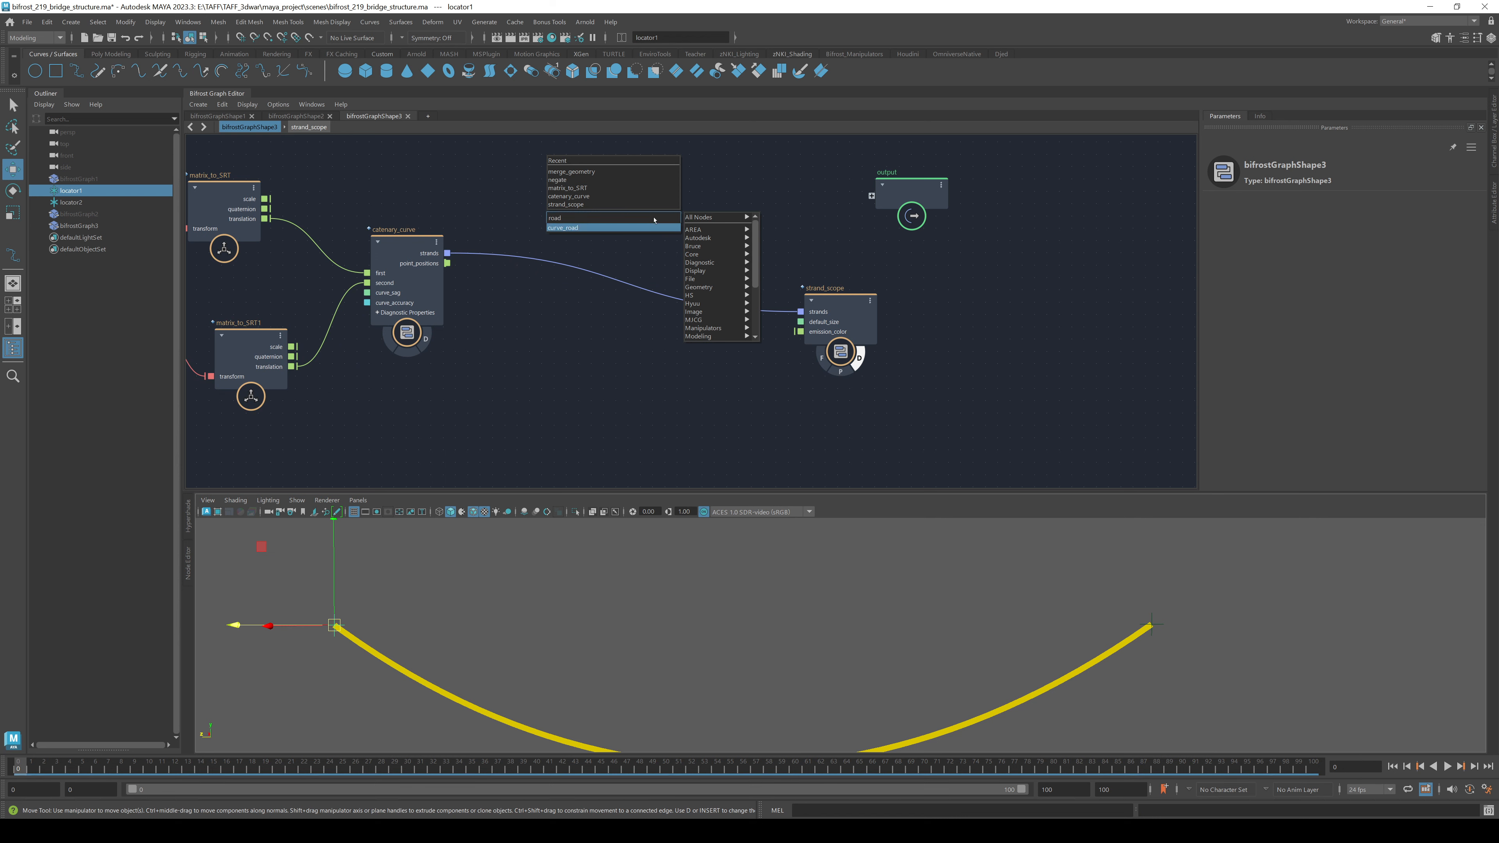
key("Return")
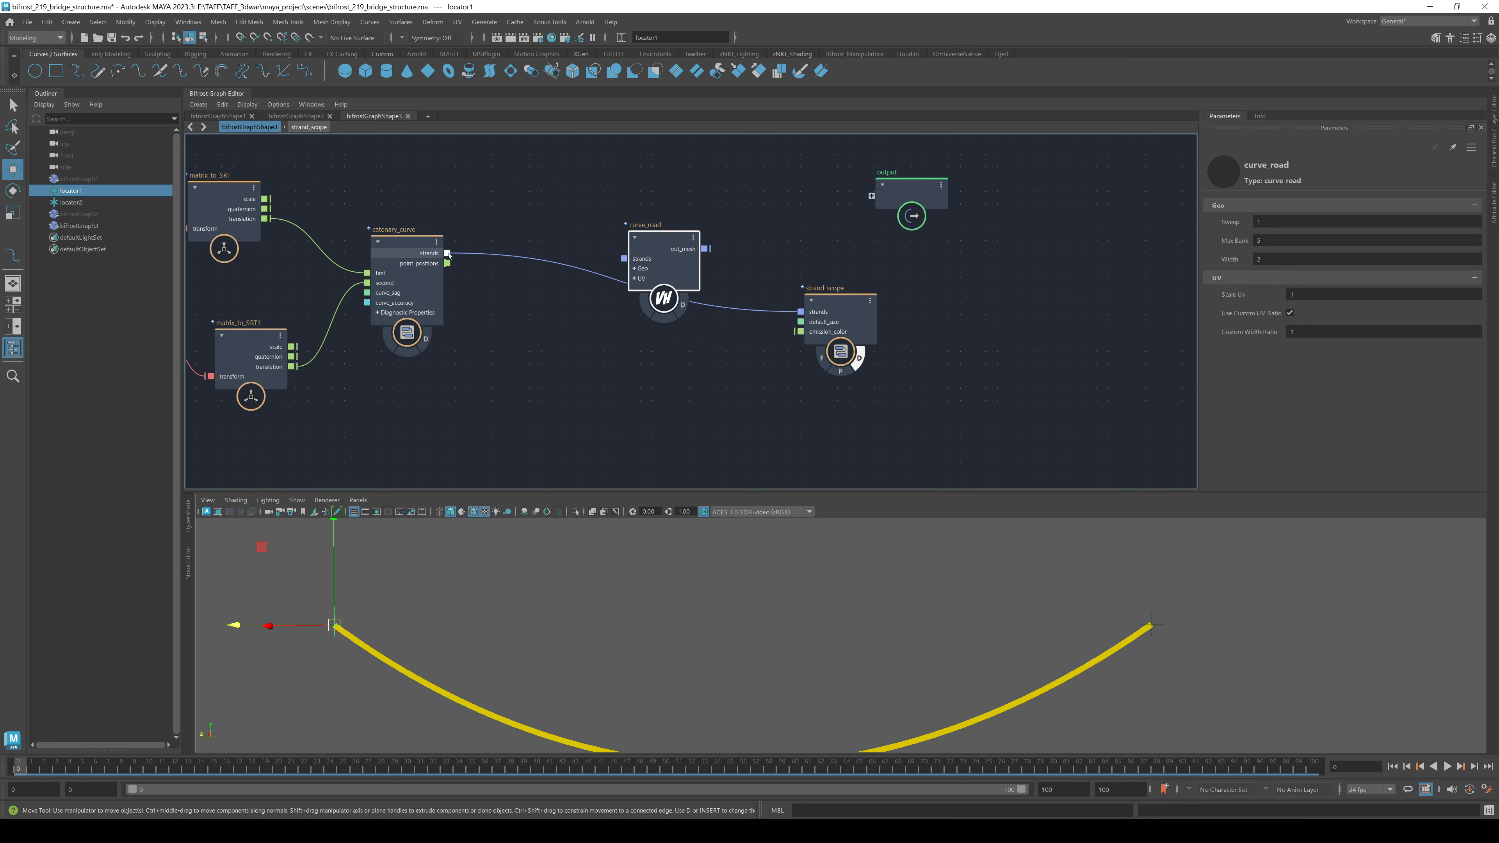
left_click_drag(448, 253, 644, 212)
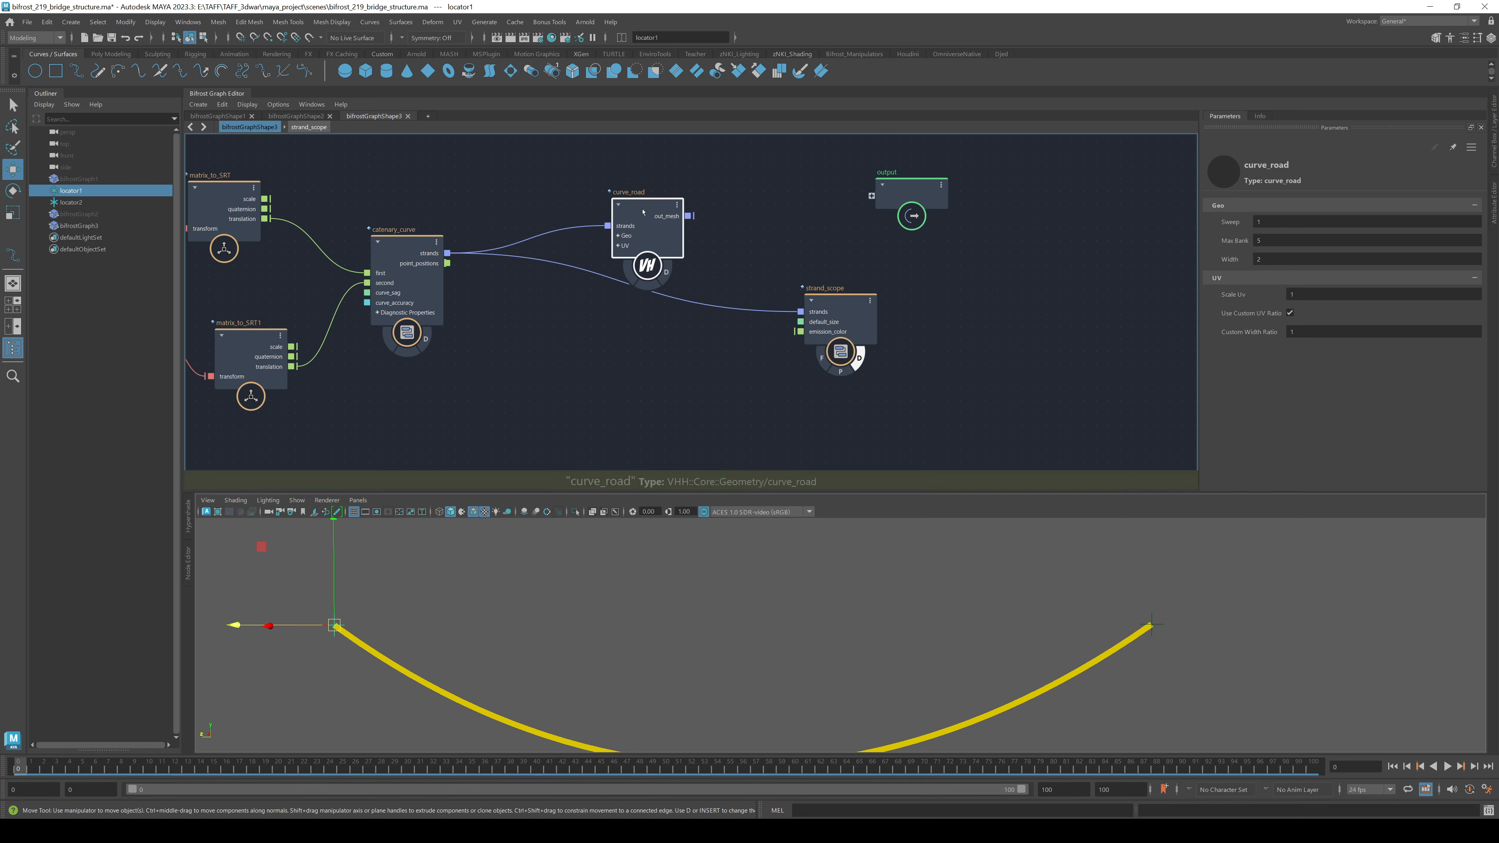
left_click_drag(868, 205, 869, 202)
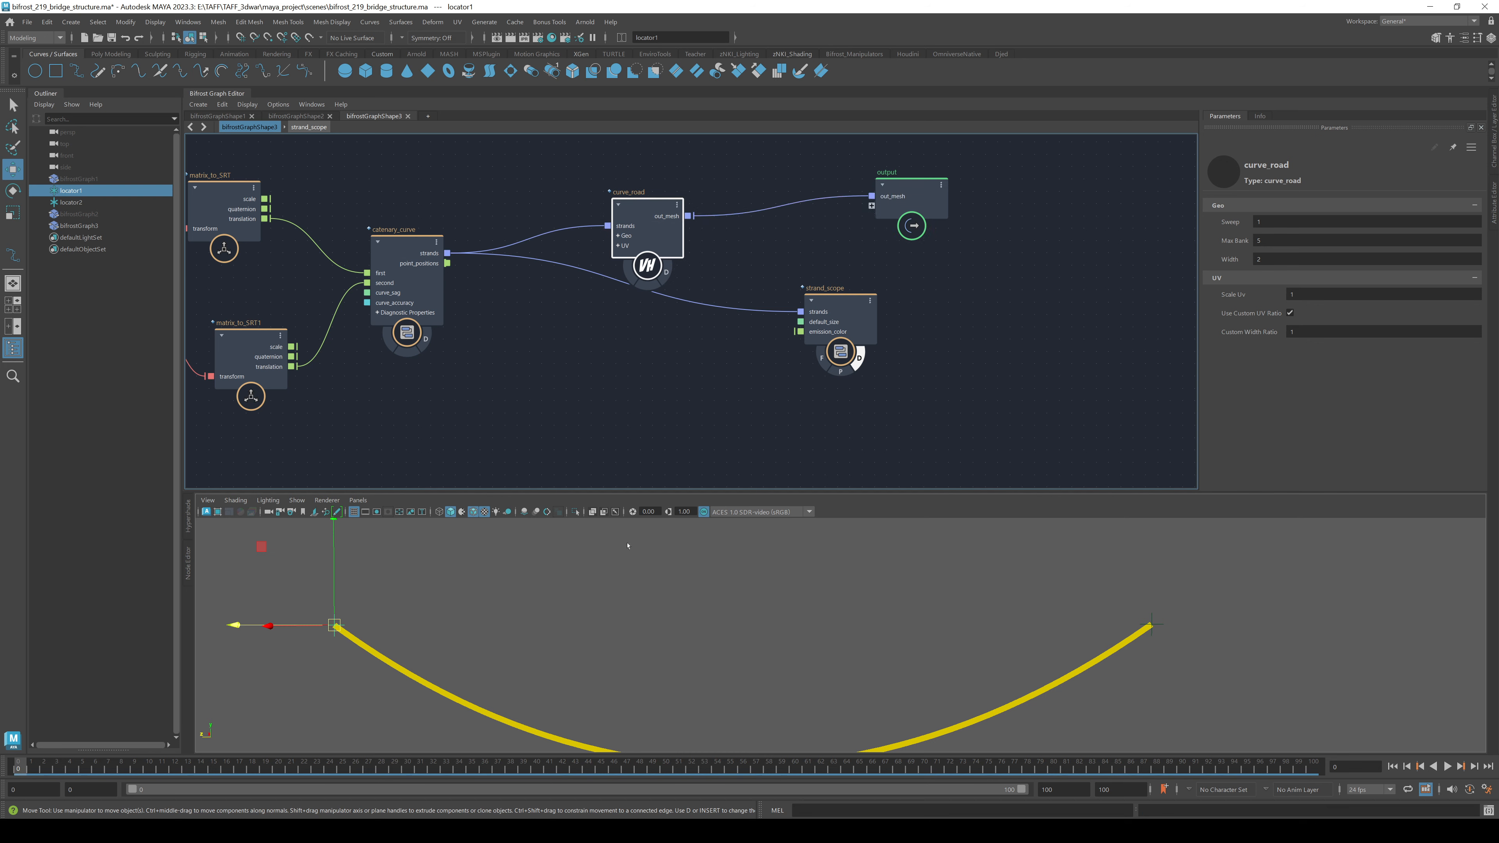
left_click_drag(659, 529, 581, 618, "alt")
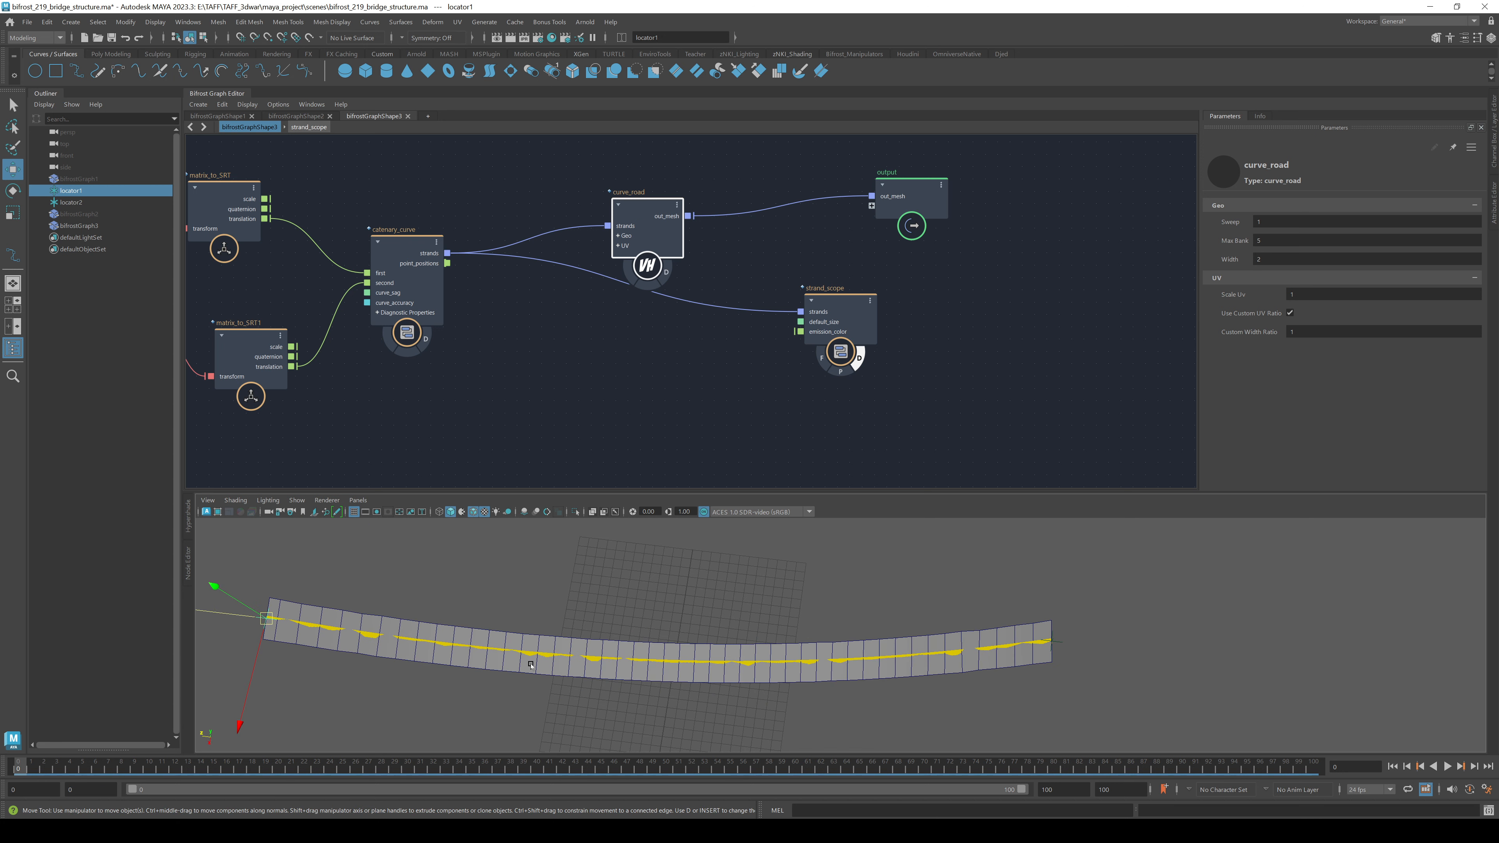
- Set the road Width to 1.559 and rearrange the output, strand_scope and curve_road nodes
left_click_drag(593, 690, 452, 630, "alt")
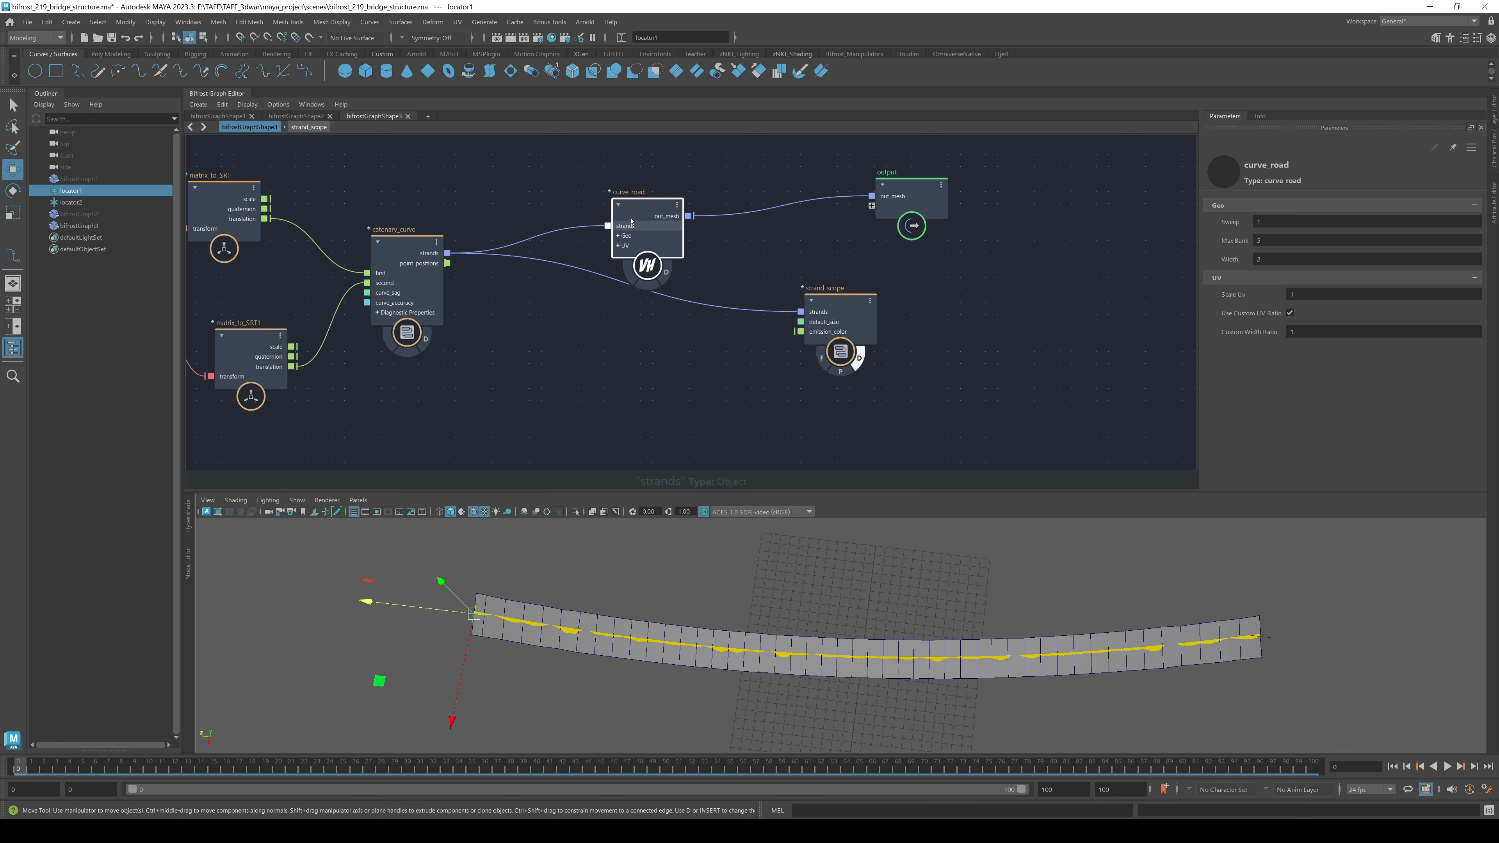
mouse_move(1227, 259)
left_mouse_down()
mouse_move(1204, 259)
mouse_move(1263, 258)
mouse_move(1209, 259)
left_mouse_up()
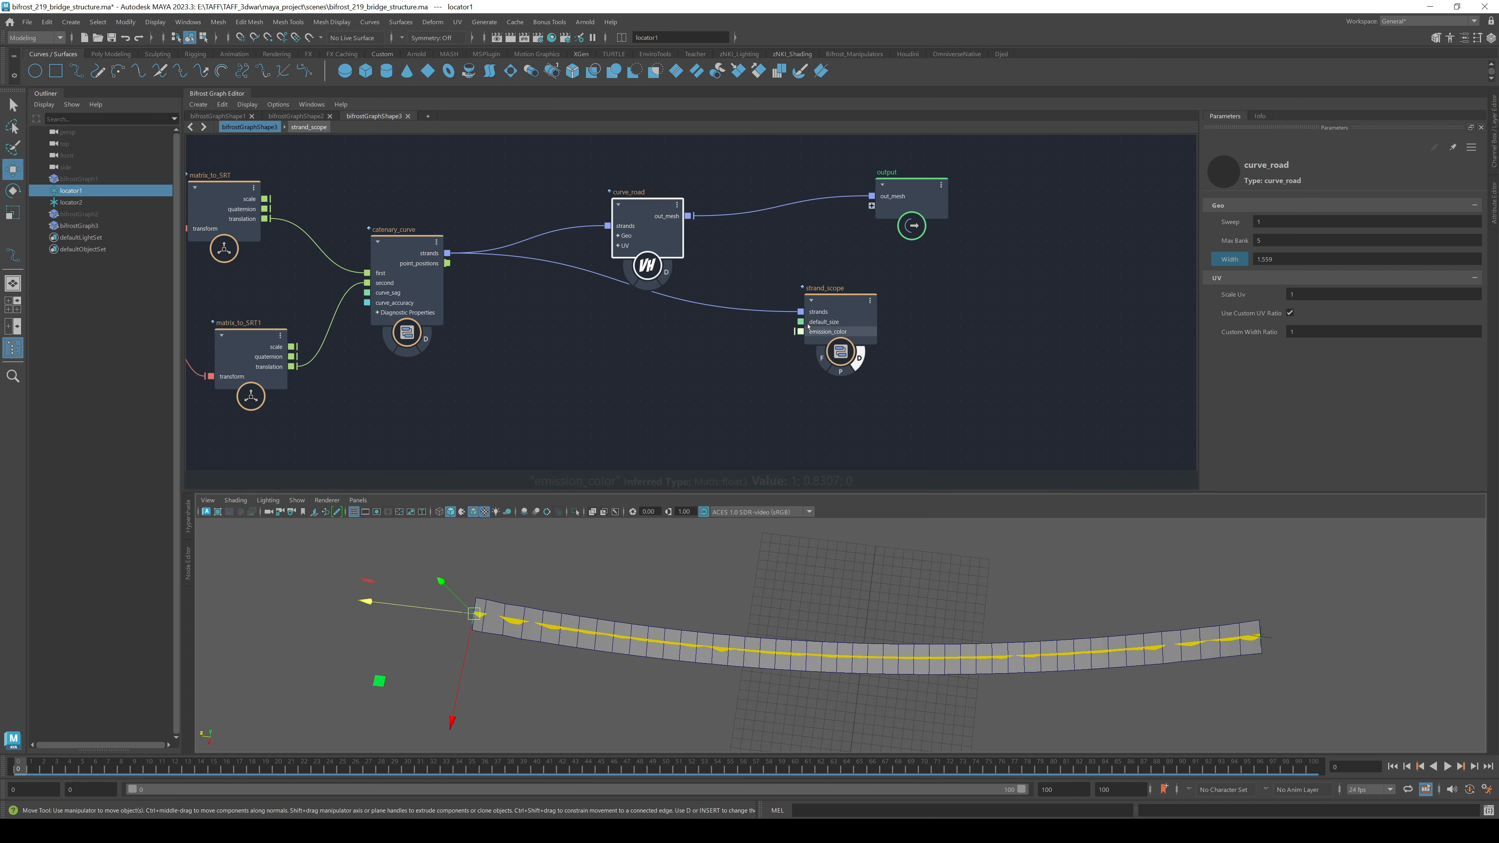
left_click_drag(835, 318, 970, 384)
middle_click_drag(824, 240, 669, 261)
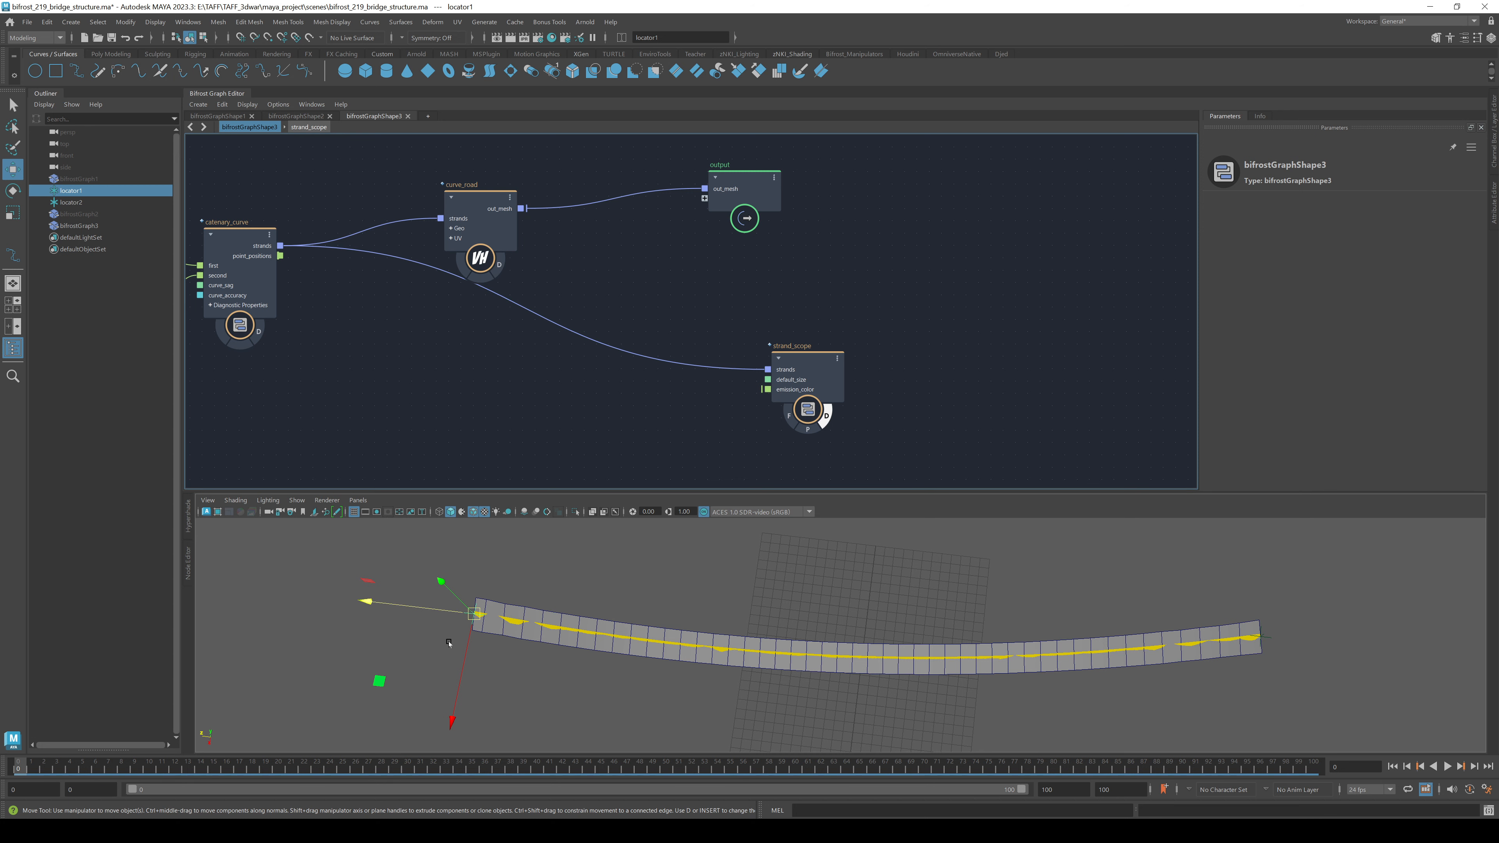
left_click_drag(497, 632, 515, 558, "alt")
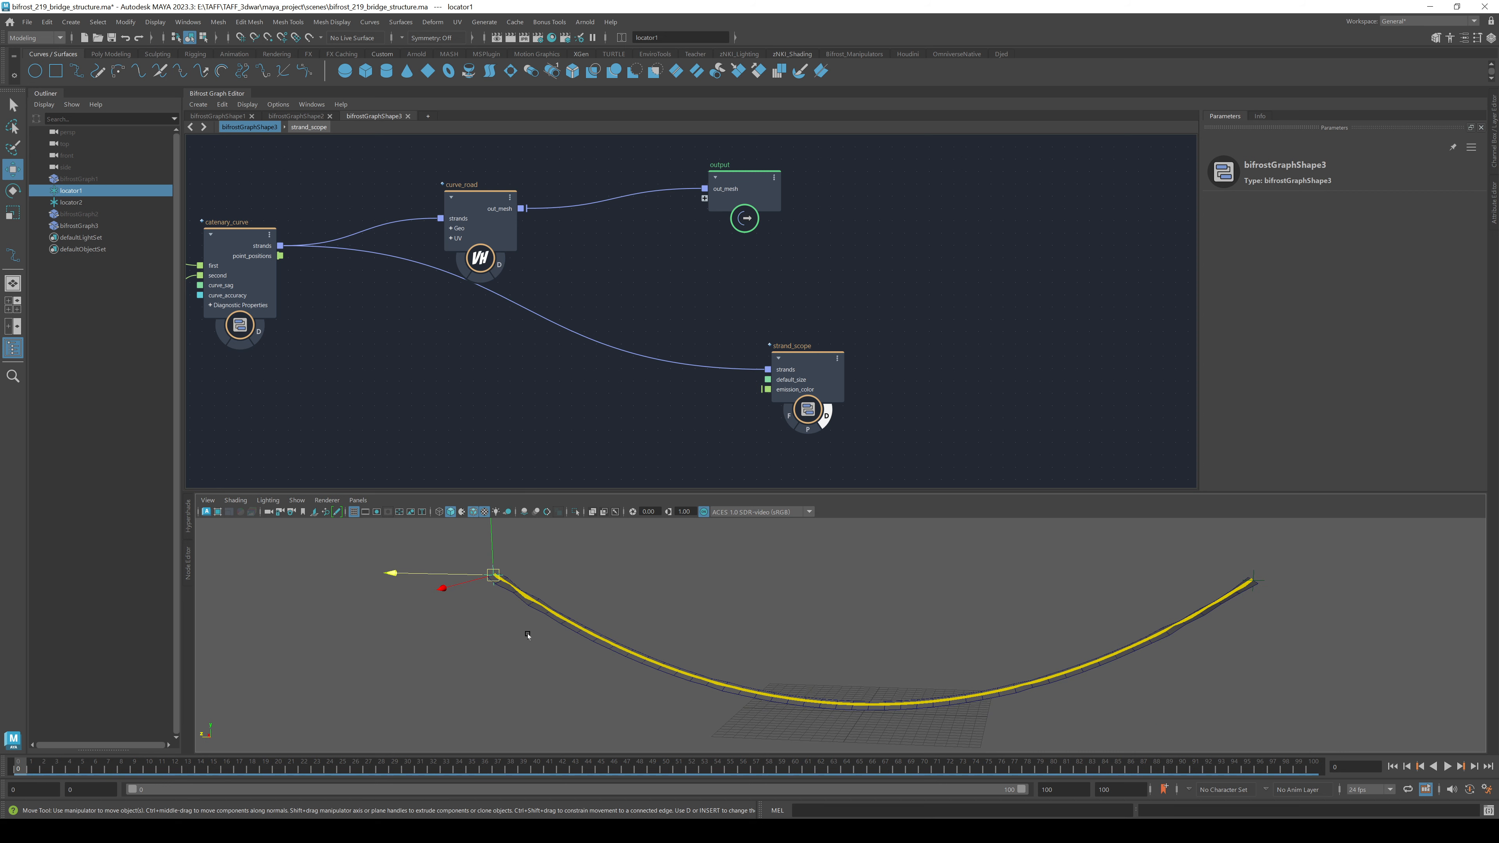
left_click_drag(527, 635, 734, 626, "alt")
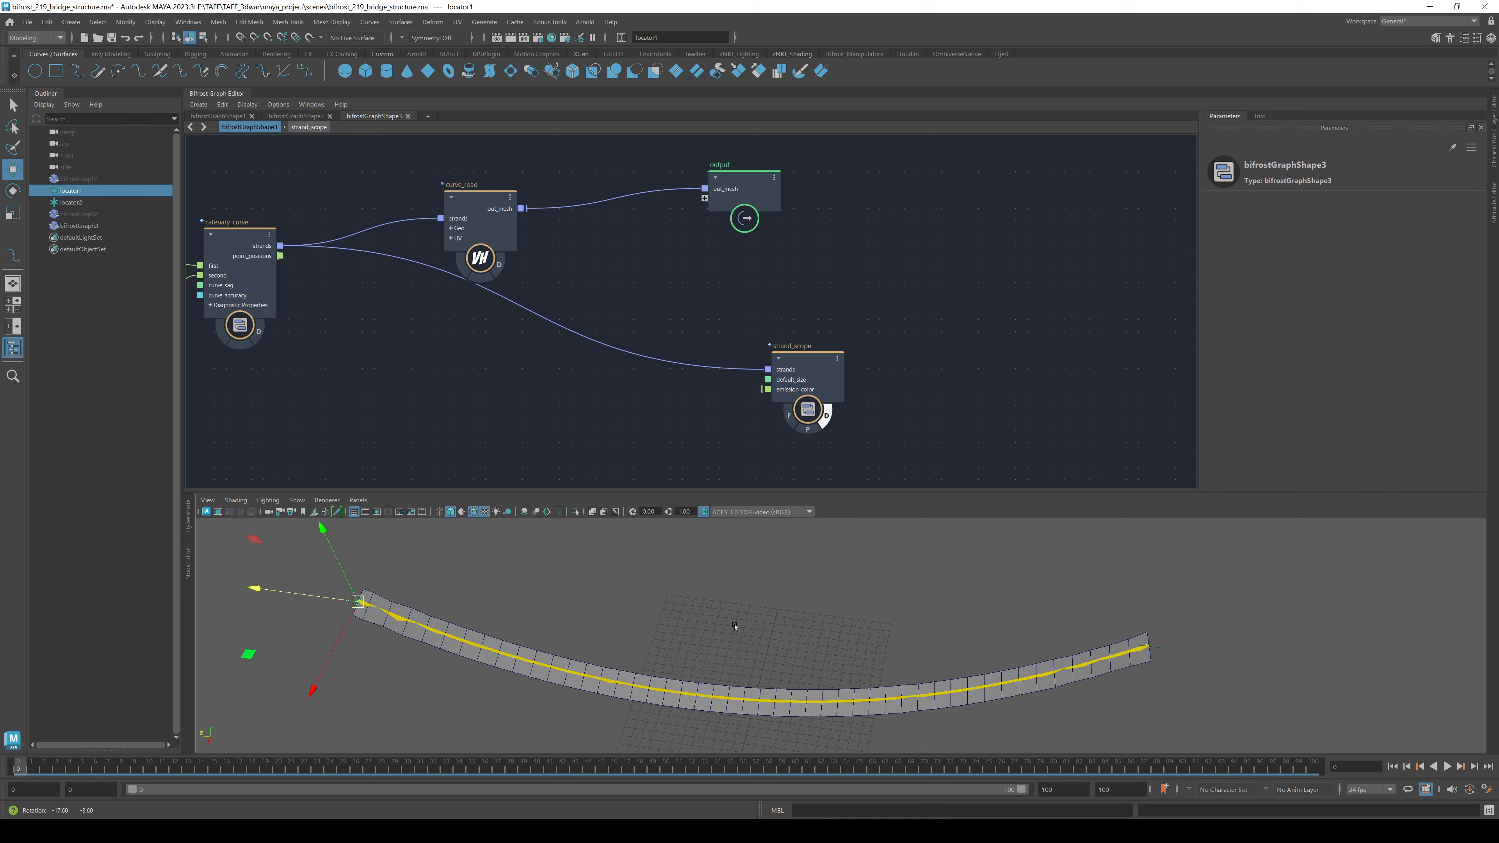
left_click_drag(740, 195, 811, 162)
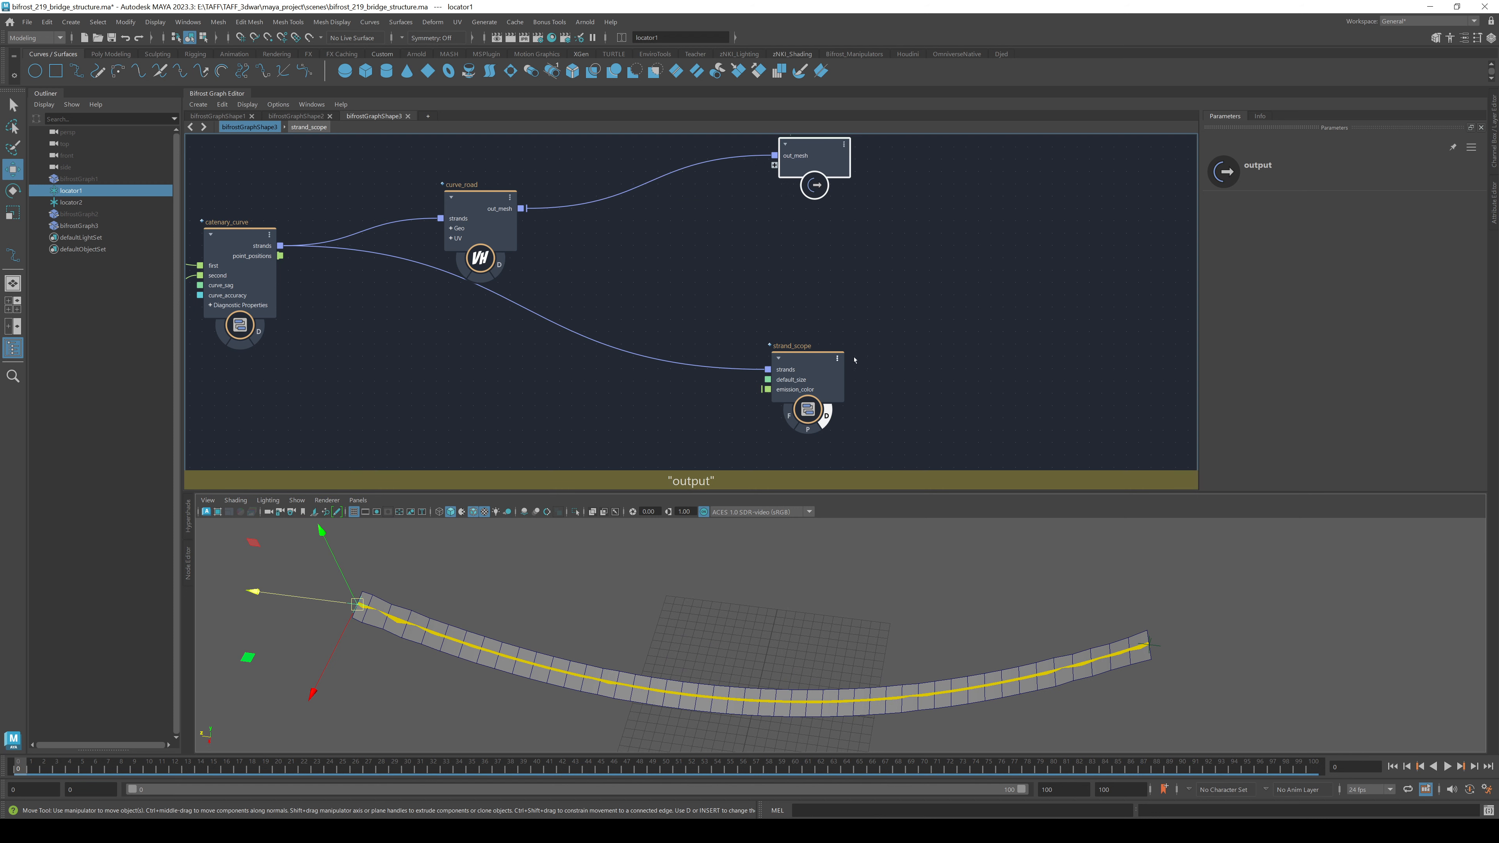
left_click_drag(837, 363, 905, 378)
left_click_drag(495, 199, 583, 152)
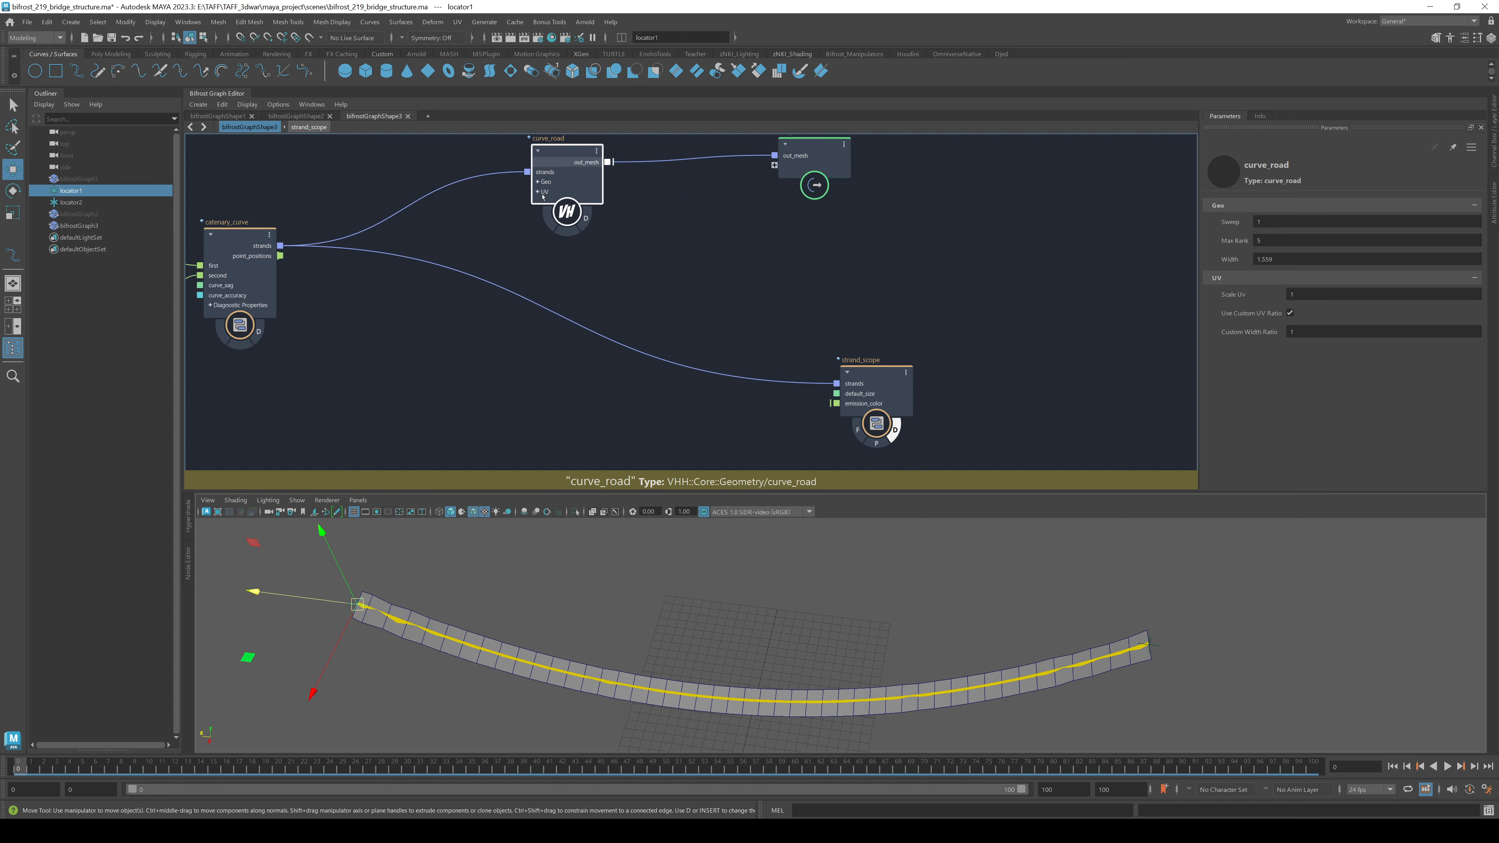
- Make the curve_road compound editable and step inside it
left_click(641, 285)
middle_click_drag(641, 286, 596, 316)
right_click(517, 247)
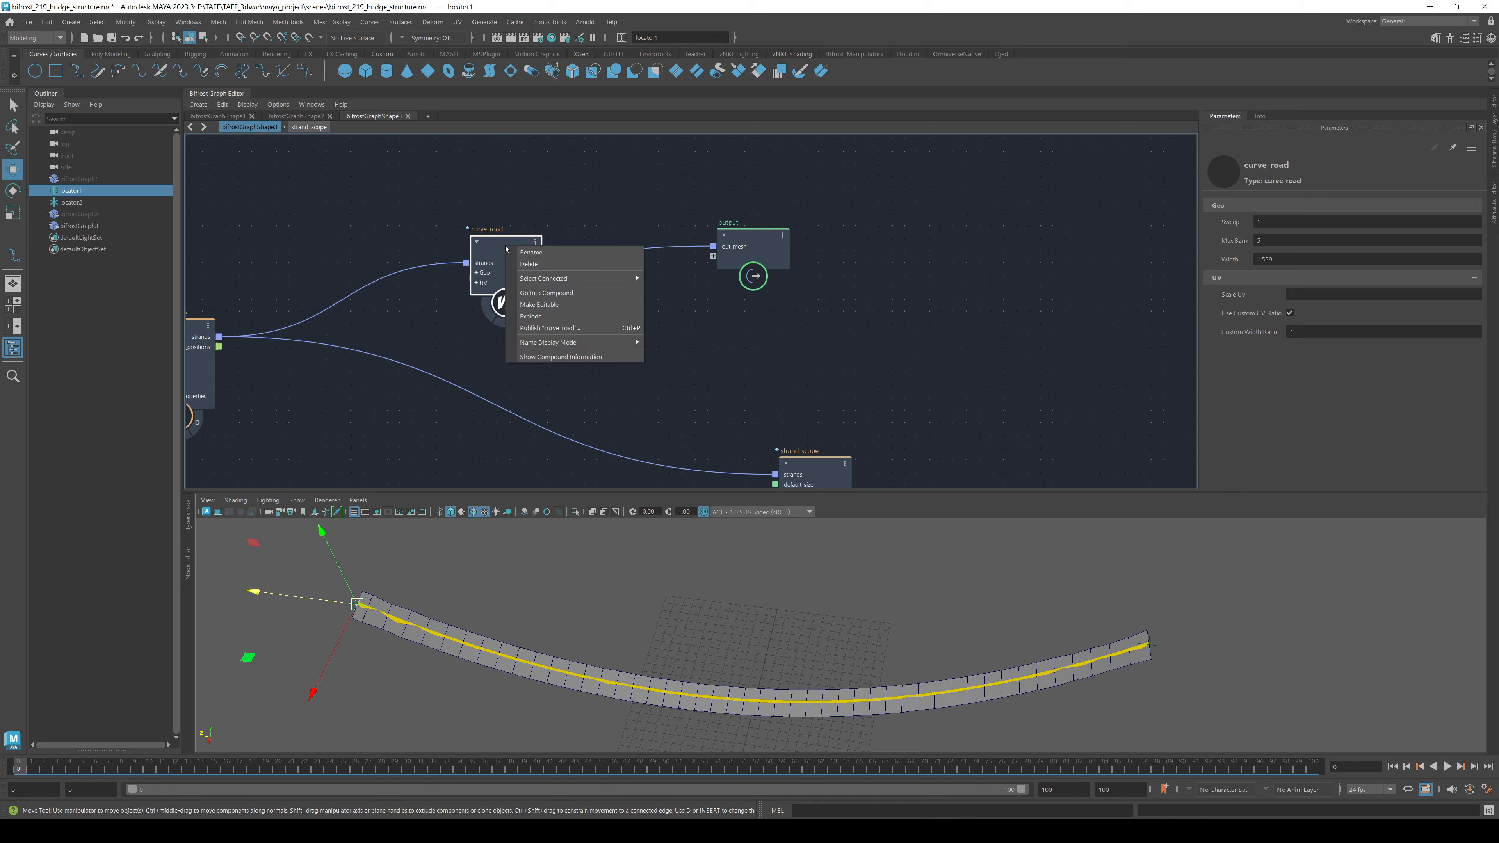
left_click(602, 307)
double_click(493, 248)
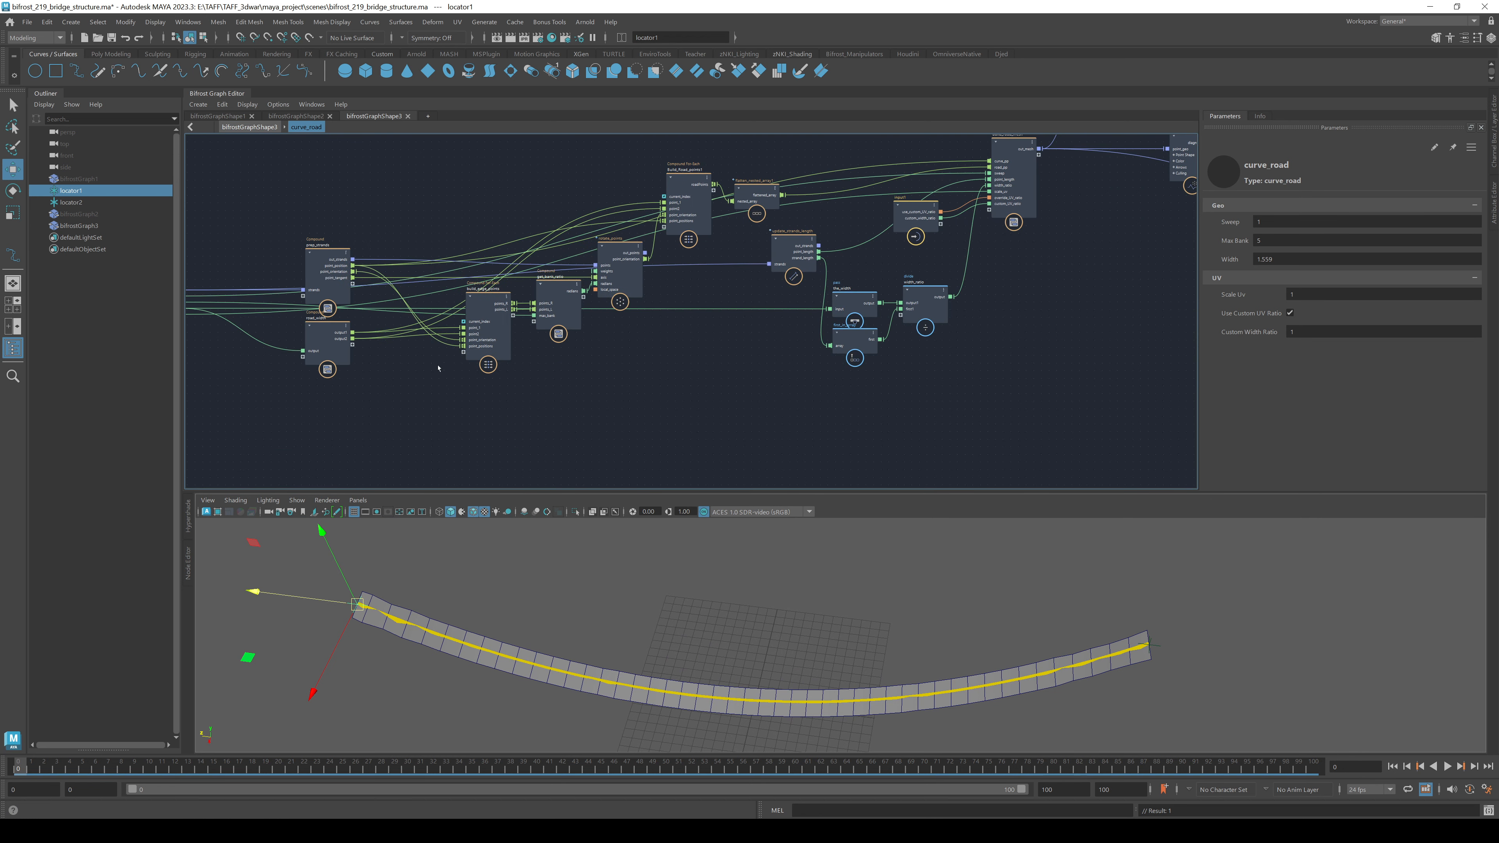
scroll(675, 288, "up", 6)
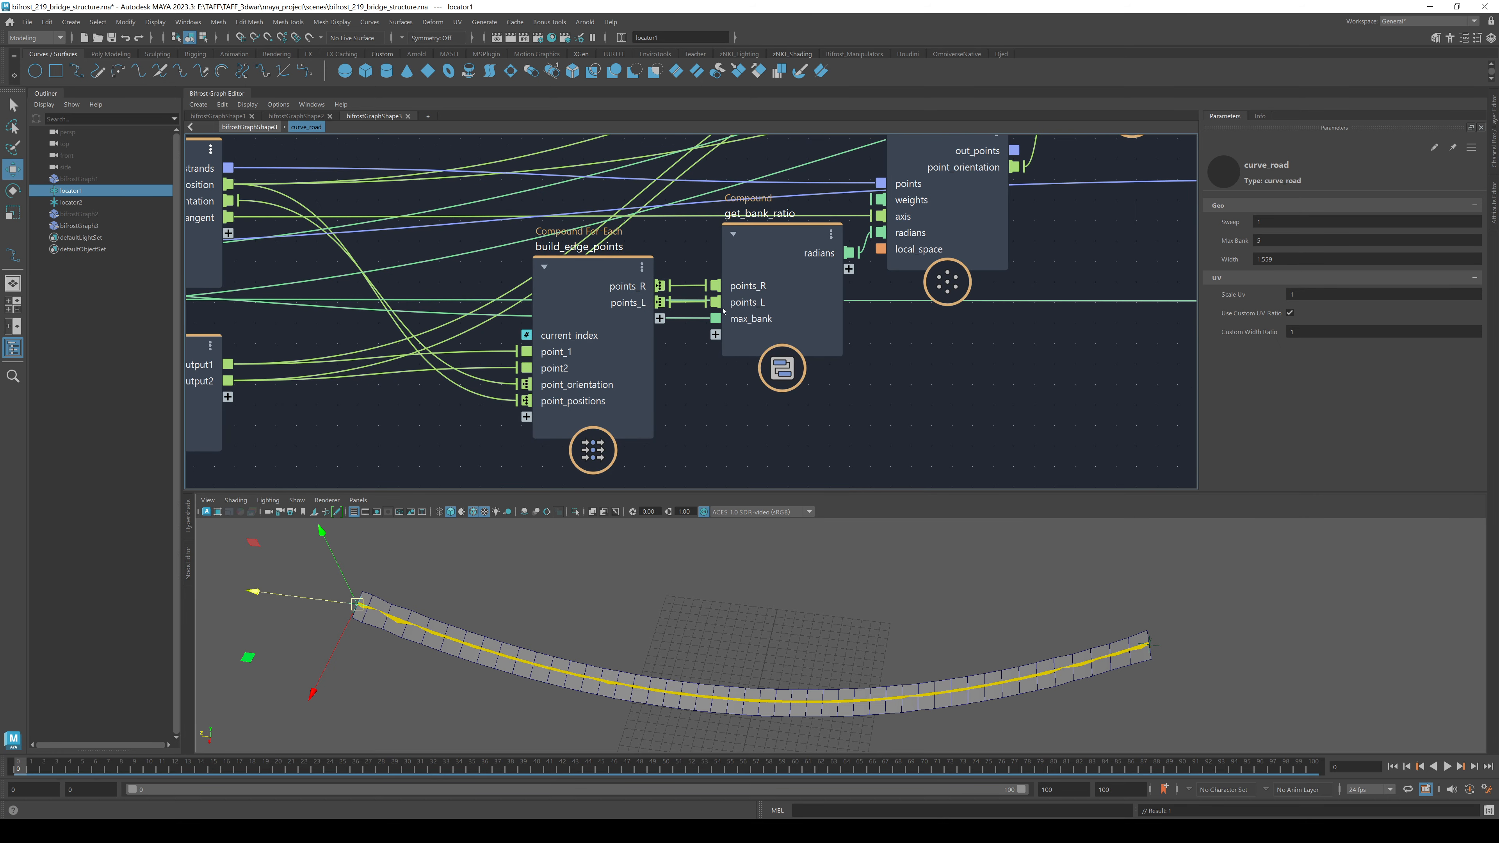
- Expose build_edge_points' points_R as a new curve_road output
left_click_drag(584, 319, 872, 431)
scroll(909, 424, "down", 6)
middle_click_drag(1003, 424, 679, 405, "alt")
scroll(687, 275, "up", 2)
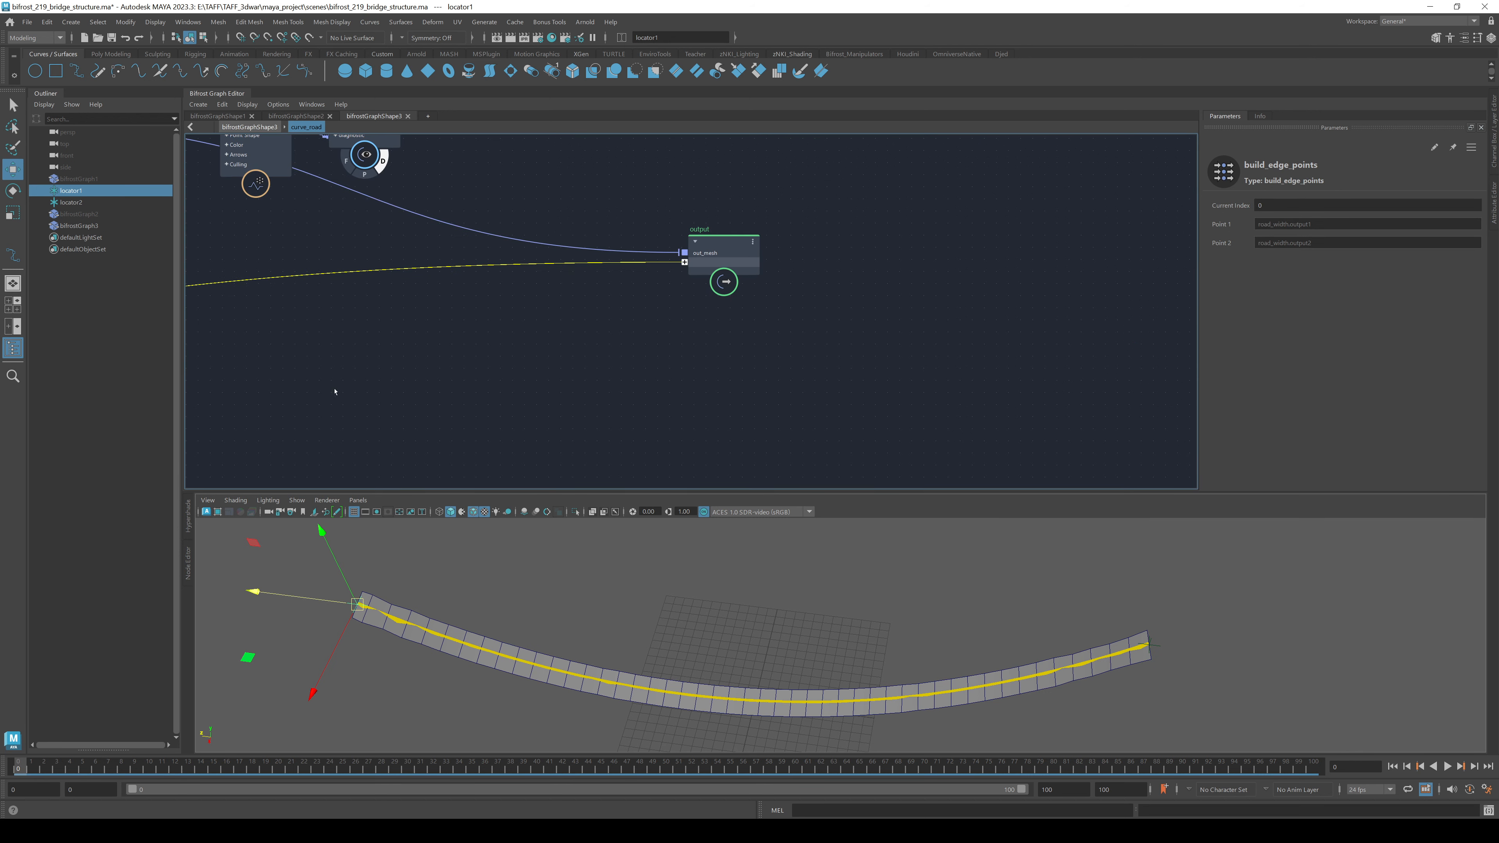
middle_click_drag(334, 392, 1062, 393, "alt")
- Expose points_L as a second output and return to the top-level graph
scroll(672, 382, "up", 1)
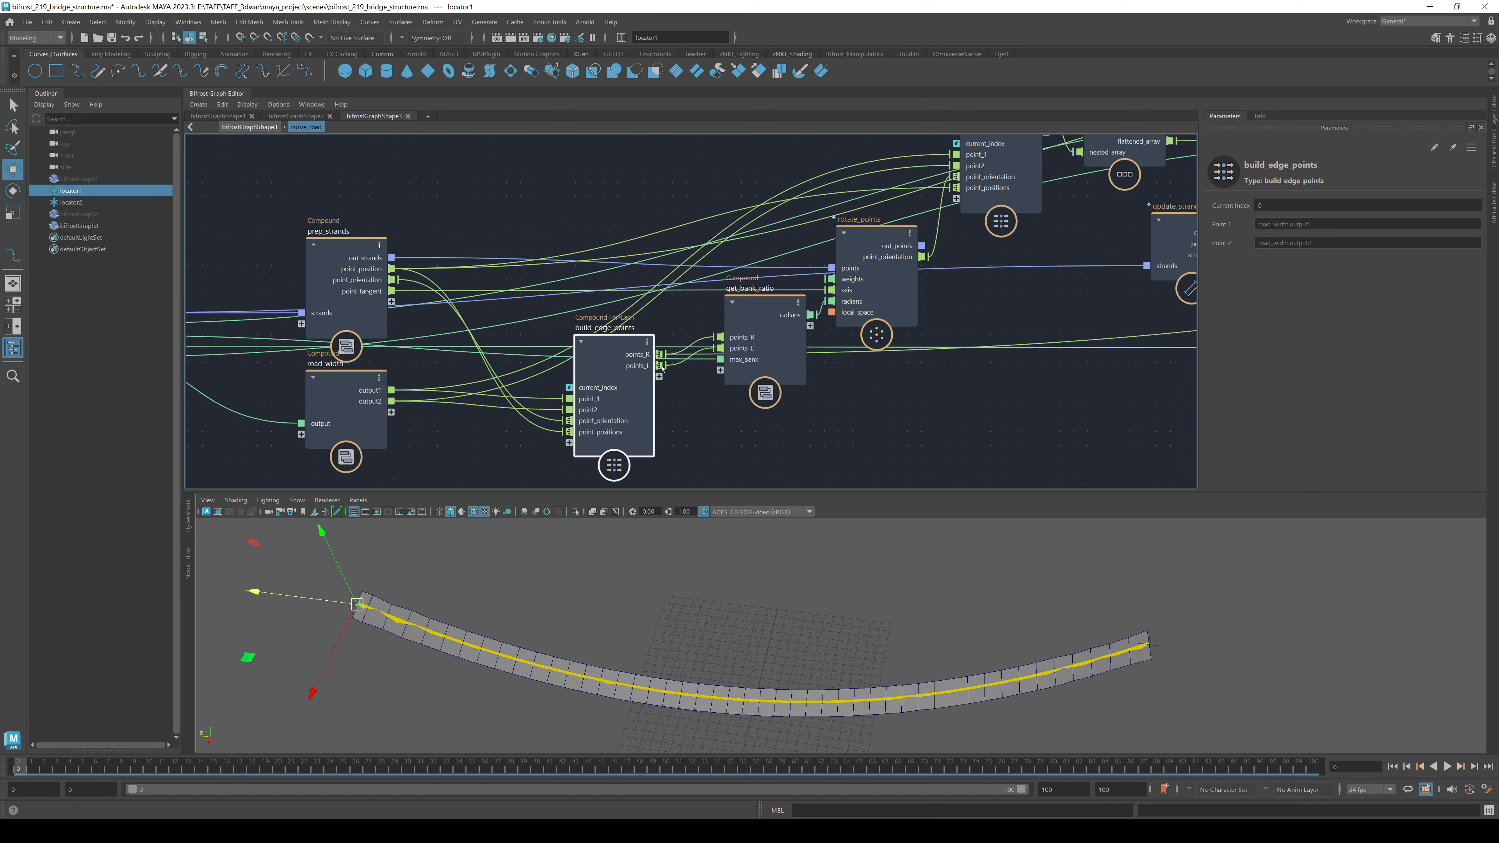
scroll(662, 368, "up", 1)
left_click(661, 366)
middle_click_drag(1066, 443, 289, 434, "alt")
middle_click_drag(1020, 415, 488, 441, "alt")
middle_click_drag(982, 343, 387, 395, "alt")
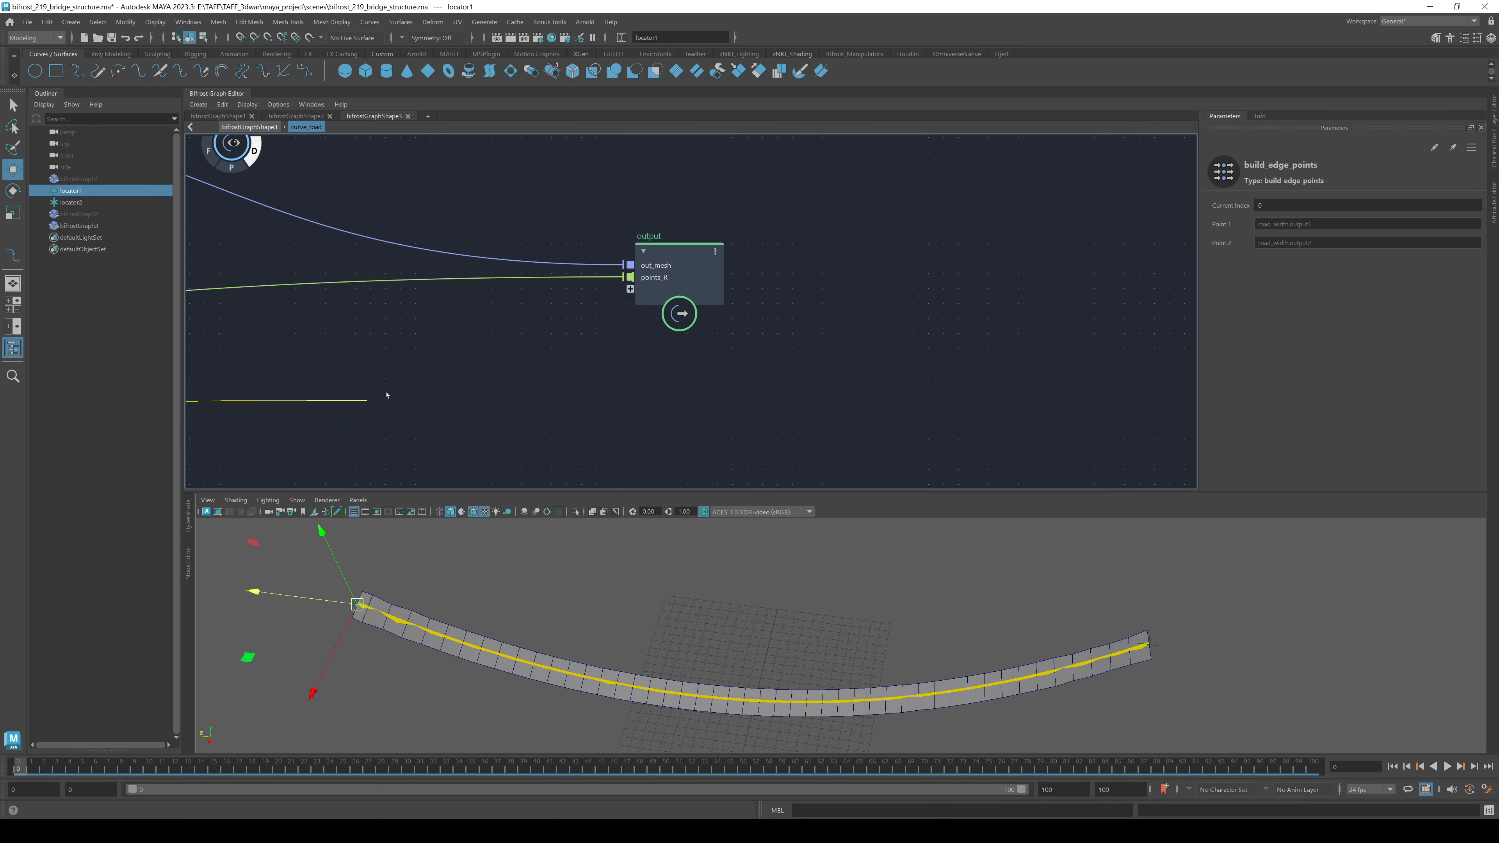
left_click(630, 288)
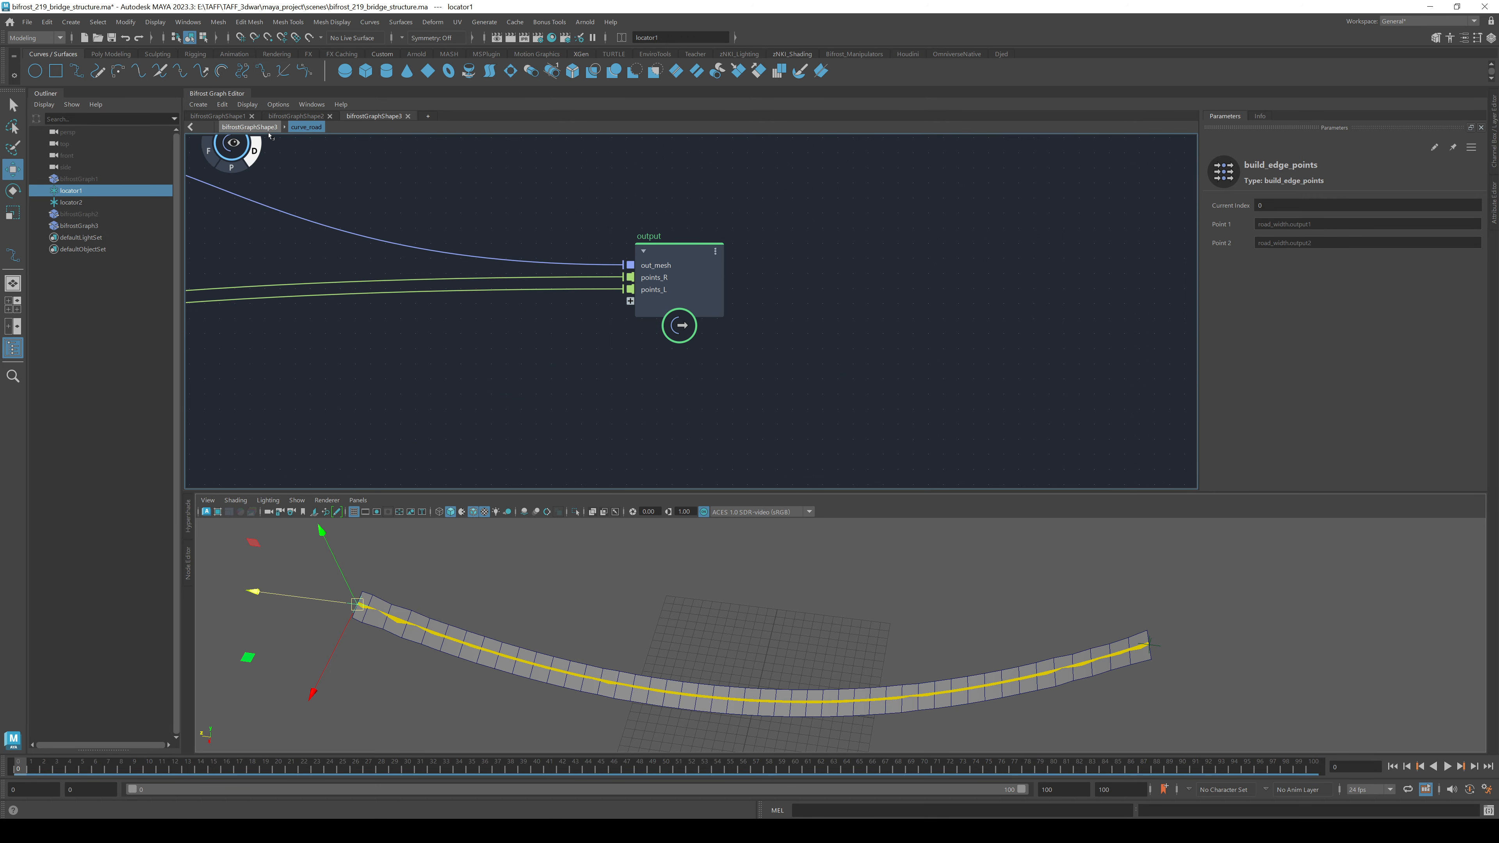
left_click(249, 126)
left_click(656, 313)
- Build two construct_strands nodes from the points_R and points_L edge outputs
middle_click_drag(679, 395, 598, 305, "alt")
key("Tab")
type("const")
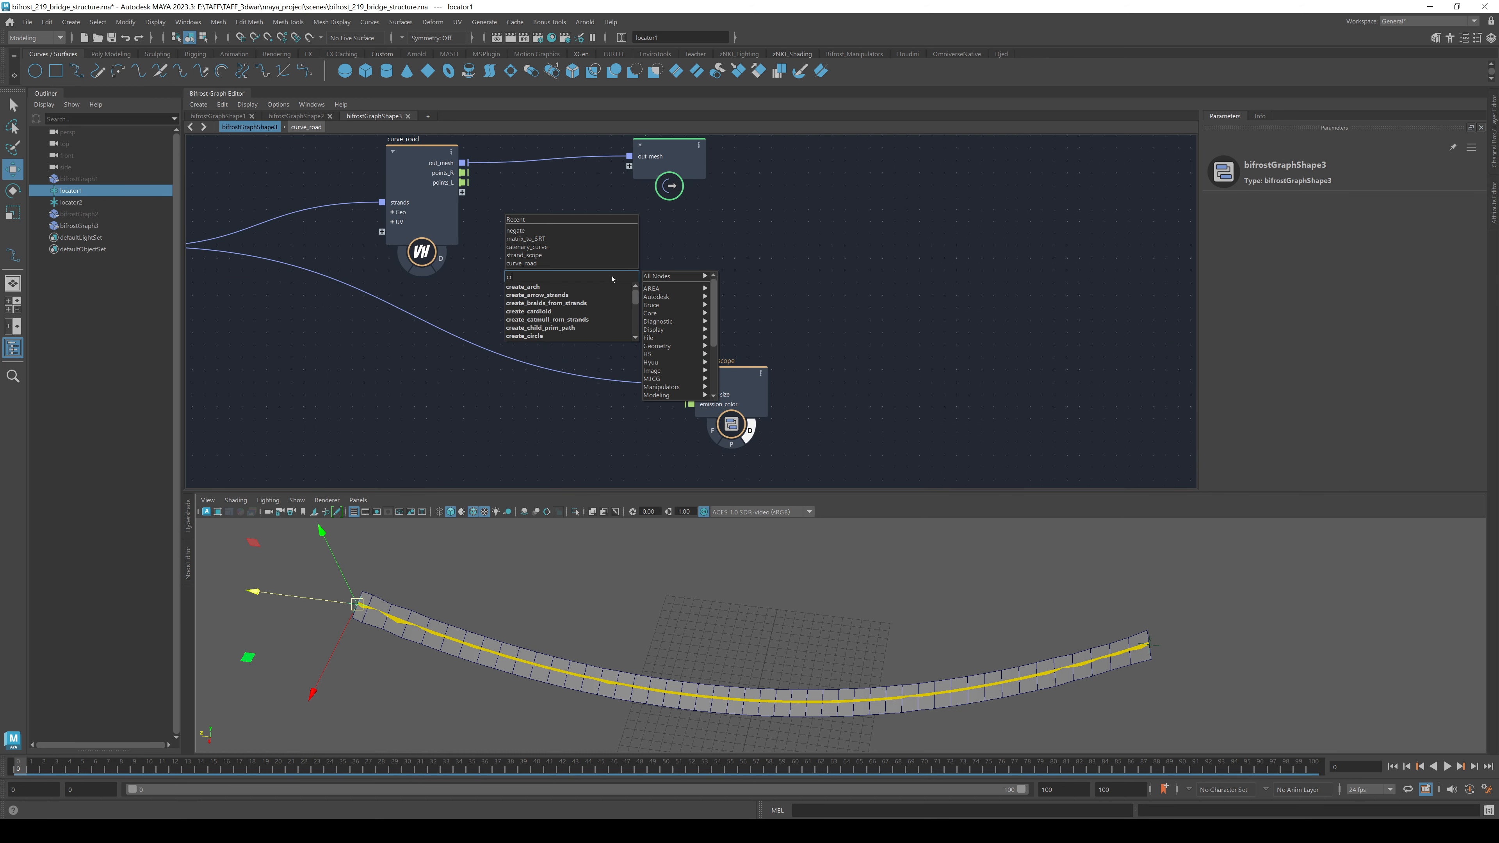
type("ruc")
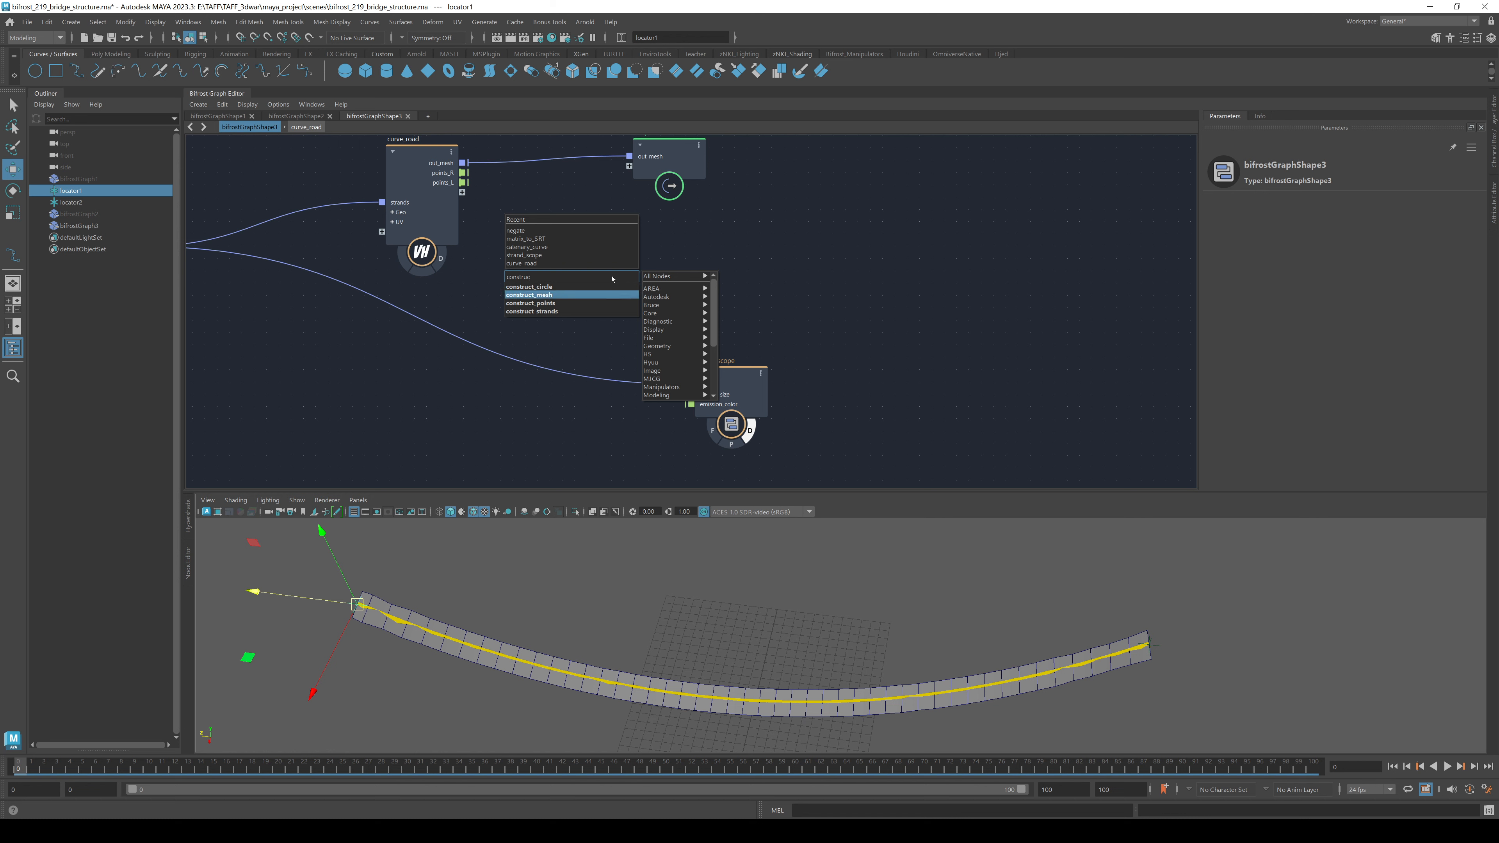
key("Down")
key("Down")
key("Return")
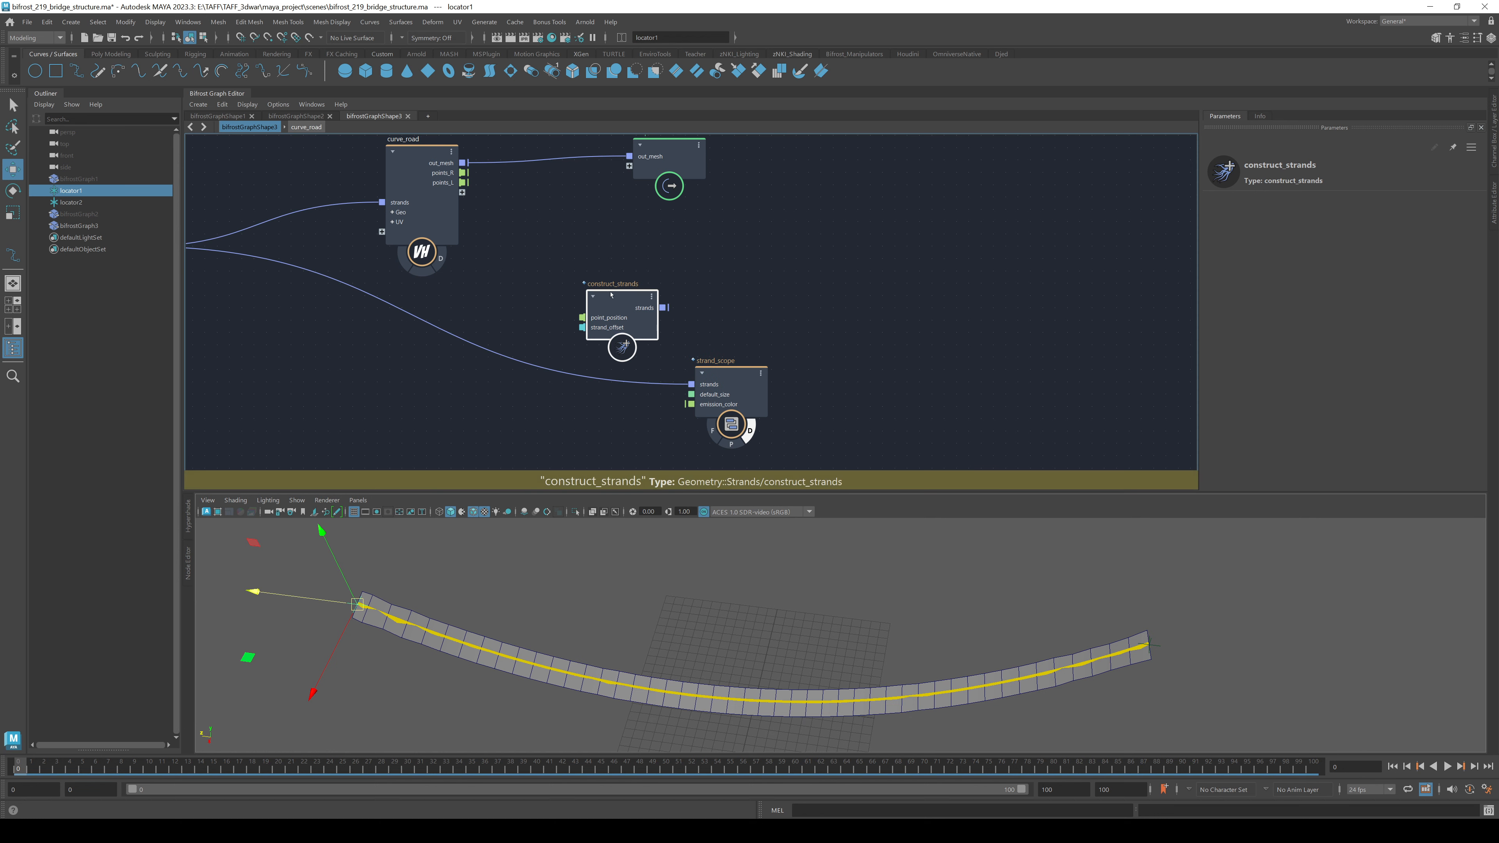
left_click_drag(629, 311, 629, 249)
left_click_drag(464, 172, 721, 215)
left_click(706, 286)
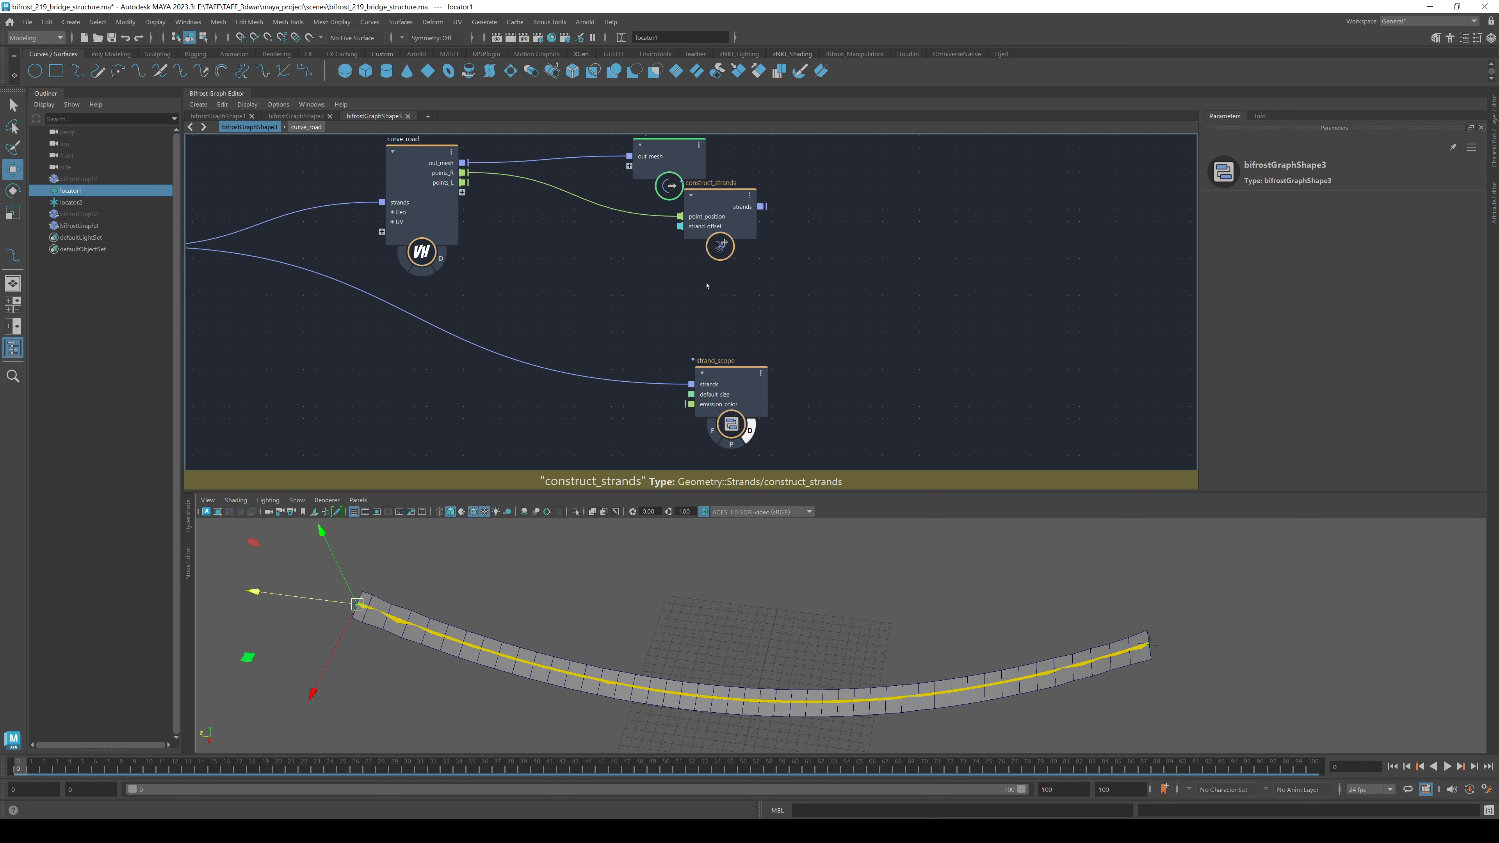
key("ctrl+shift+v")
left_click_drag(463, 182, 766, 274)
middle_click_drag(959, 254, 803, 305, "alt")
left_click(809, 280)
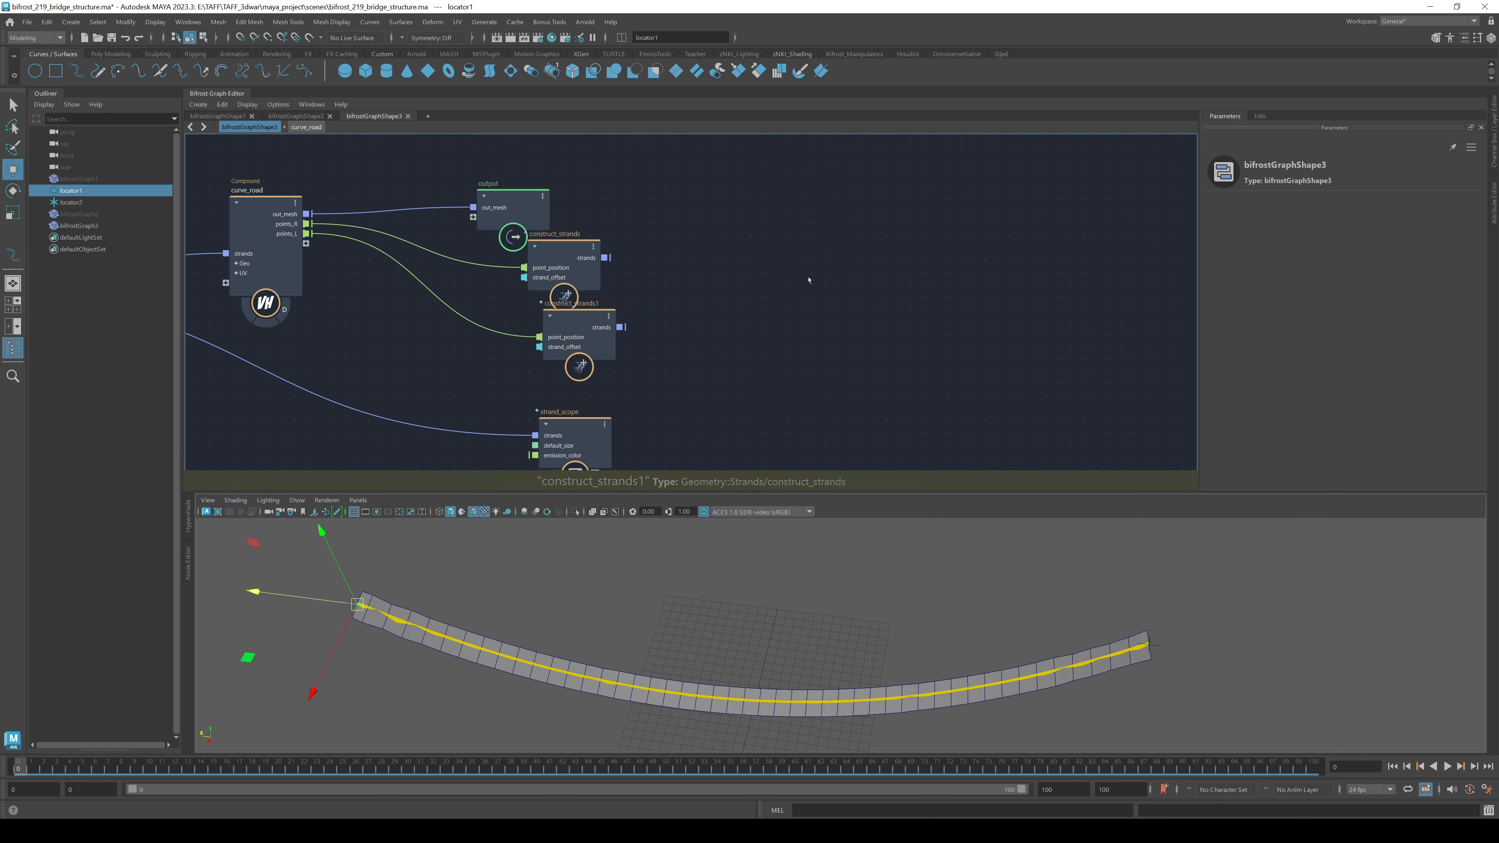
- Combine both construct_strands outputs in a merge_geometry node
key("Tab")
type("merge")
key("Down")
key("Down")
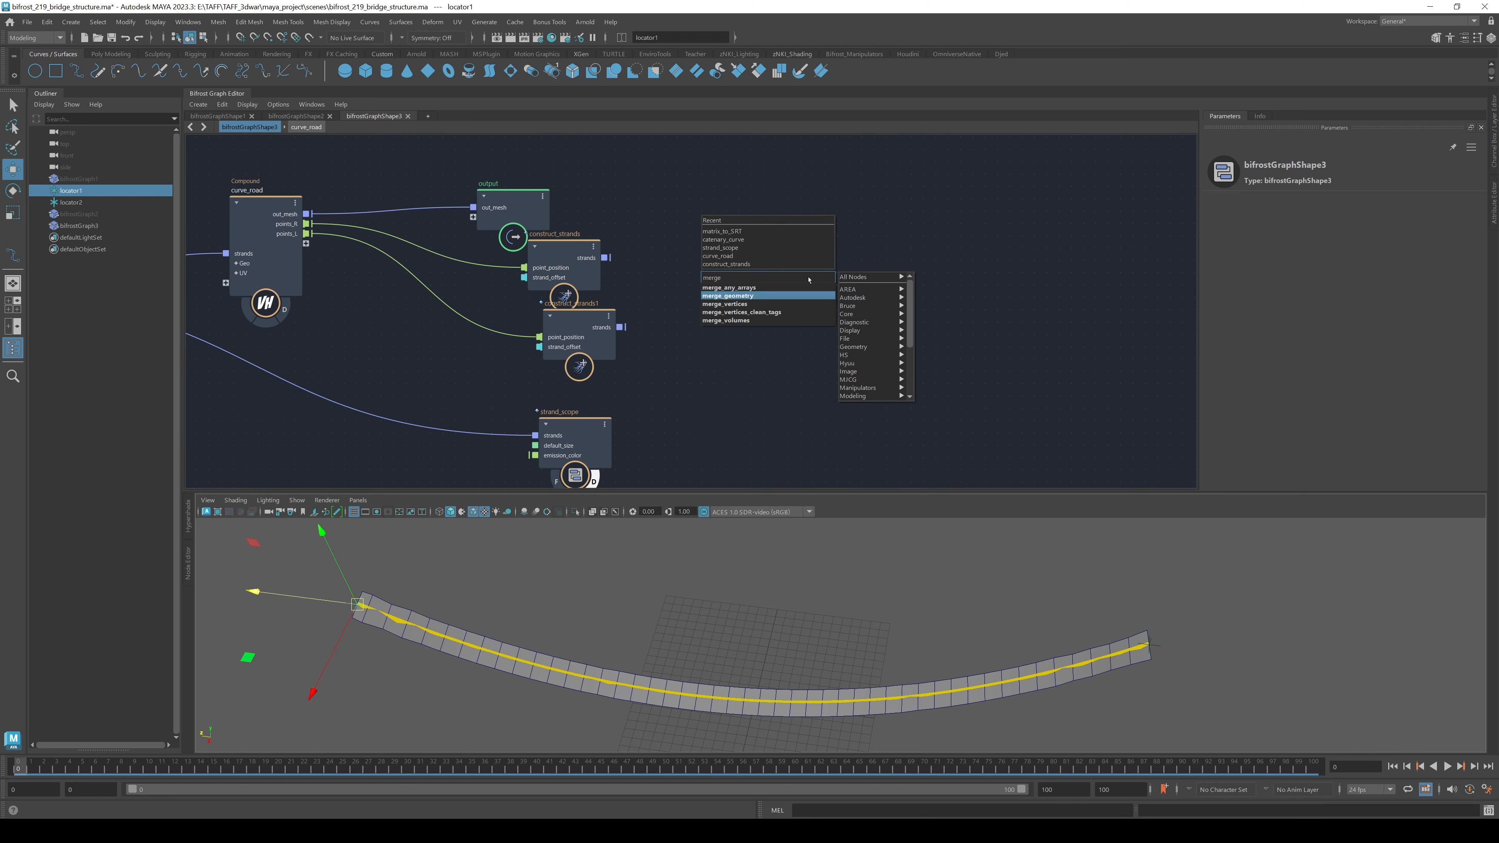
key("Return")
left_click_drag(605, 258, 779, 318)
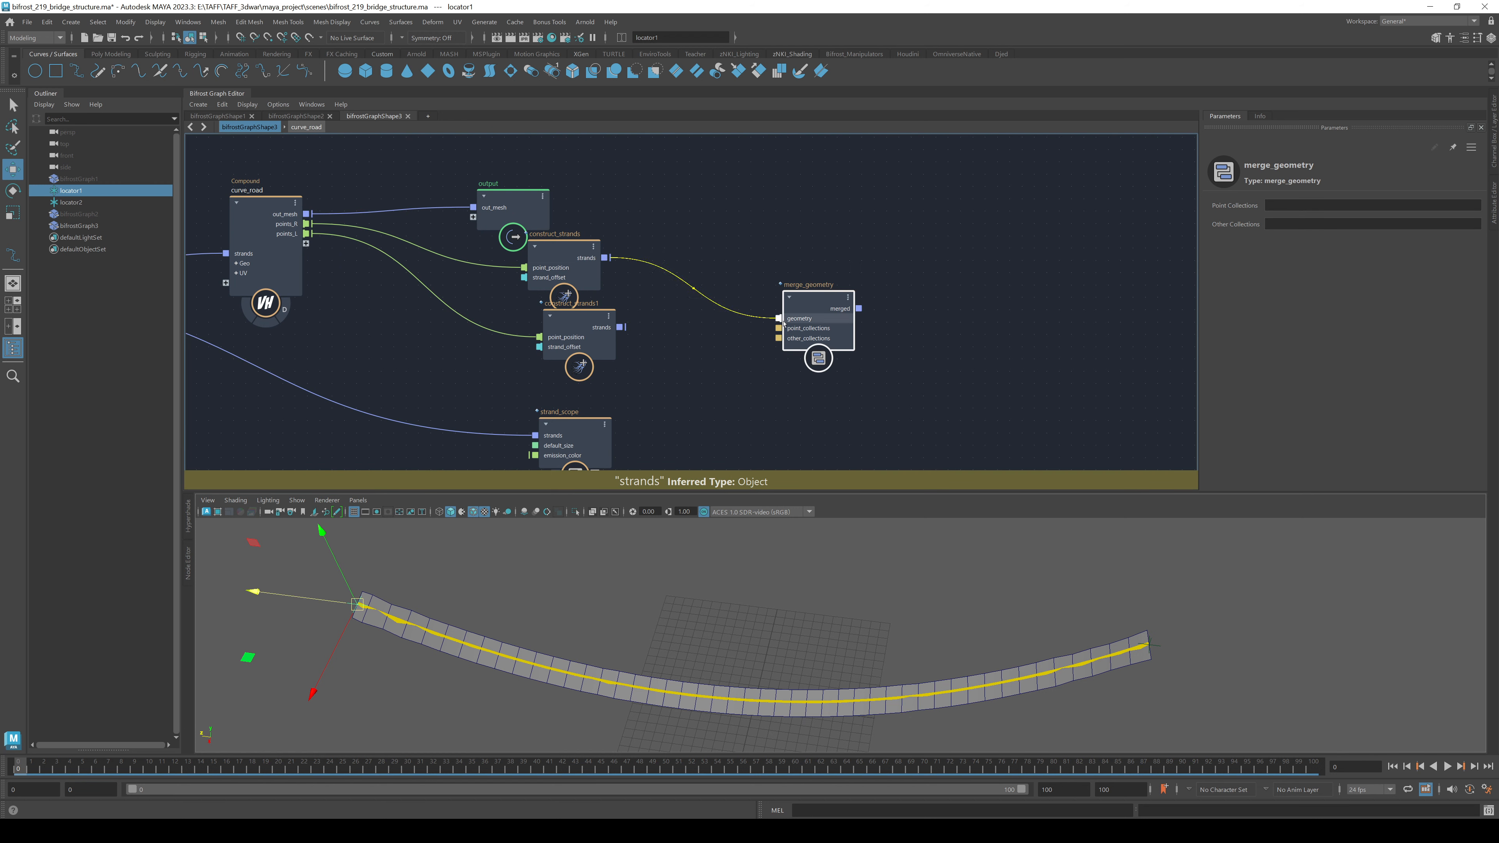
right_click(780, 322)
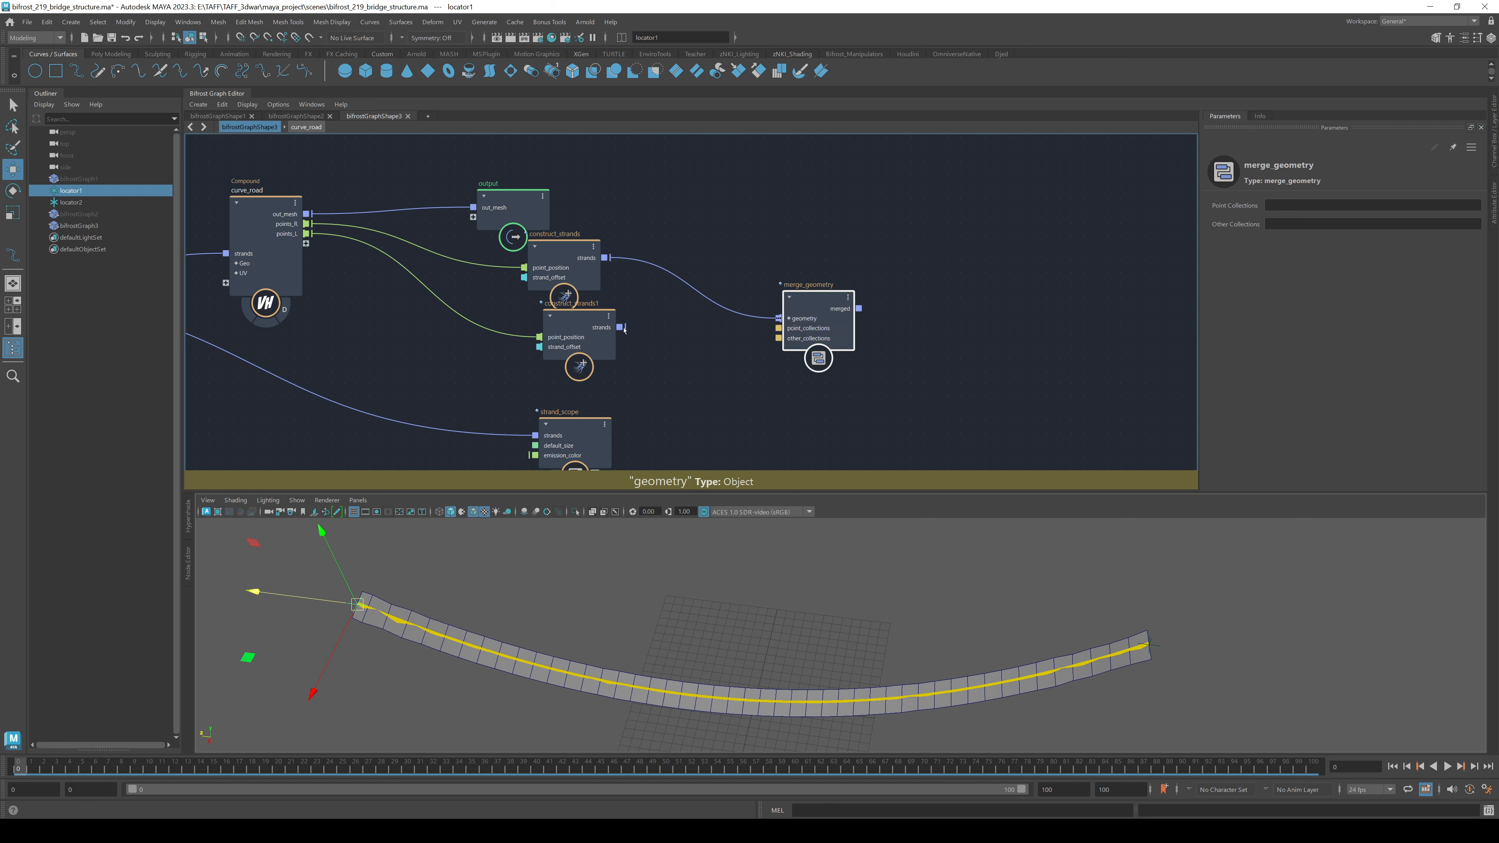
left_click_drag(620, 327, 788, 321)
- Send the merged strands into a pasted strand_scope1 that displays them in green
left_click(596, 417)
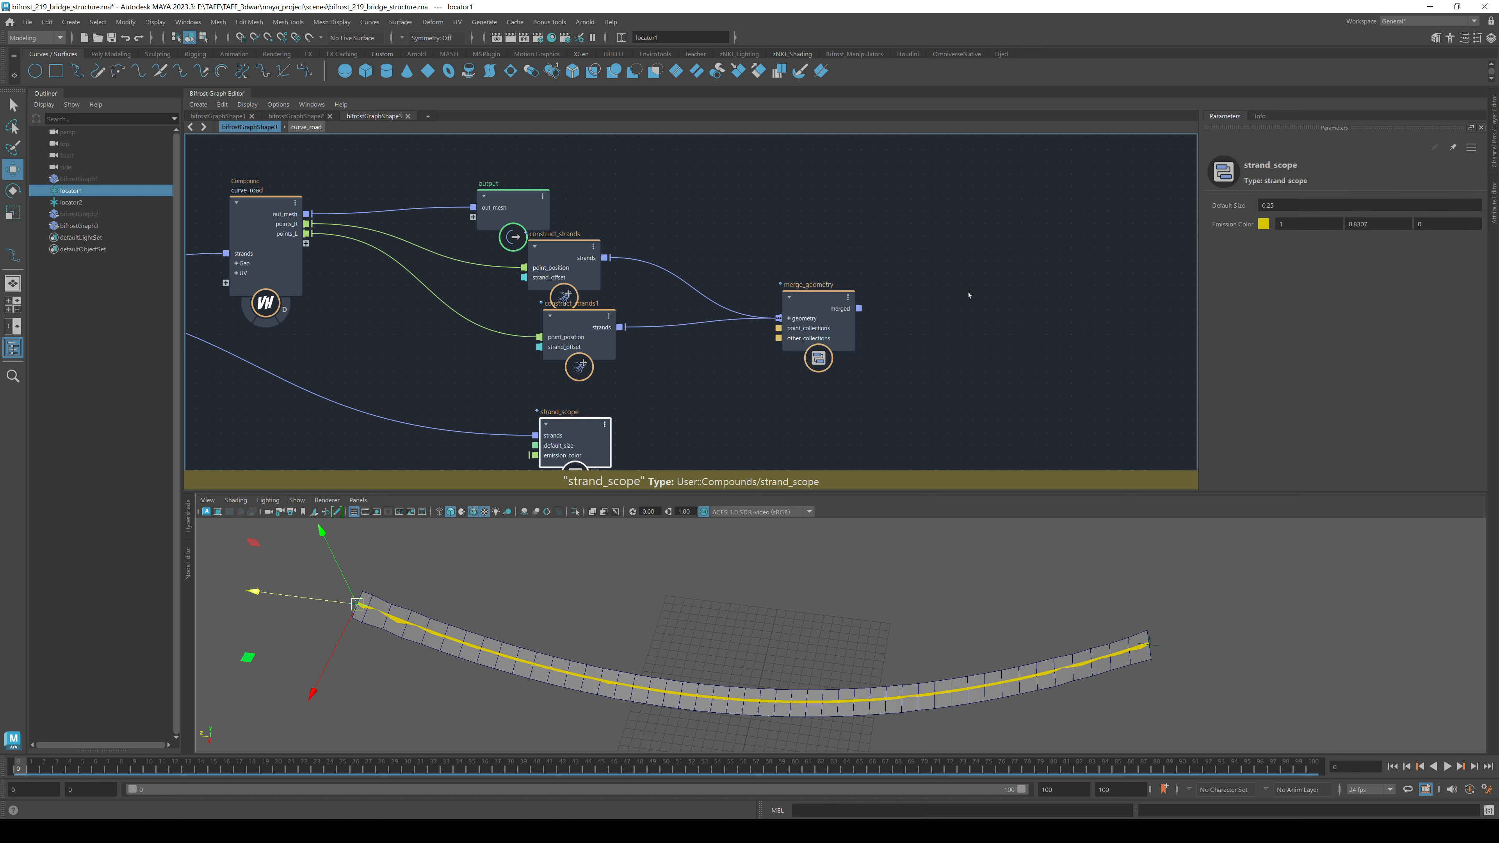
left_click(942, 290)
key("ctrl+v")
left_click_drag(859, 309, 929, 321)
left_click_drag(941, 312, 968, 265)
left_click_drag(745, 603, 768, 605, "alt")
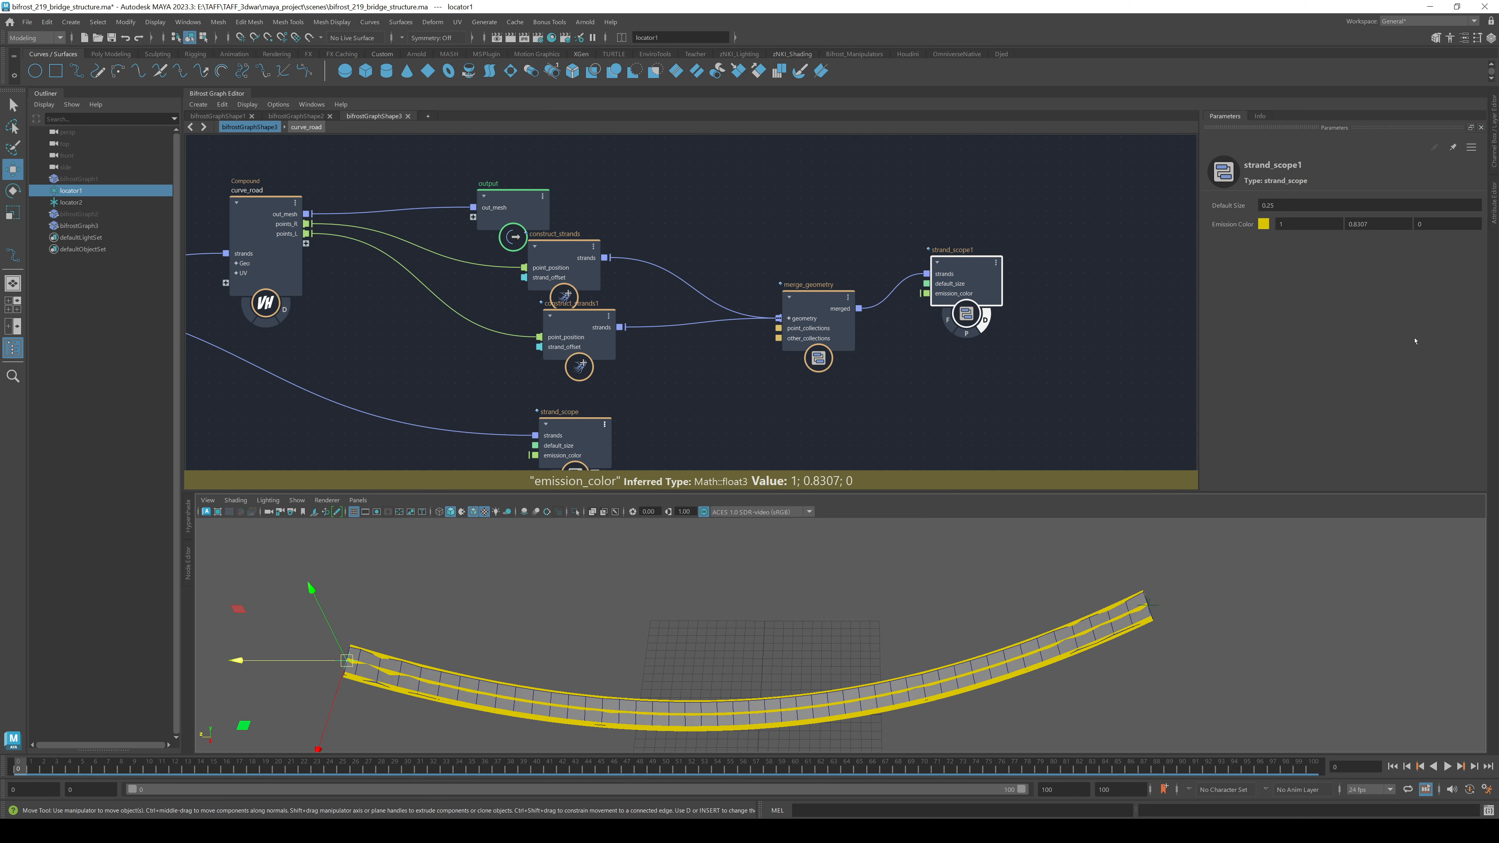
left_click(1263, 224)
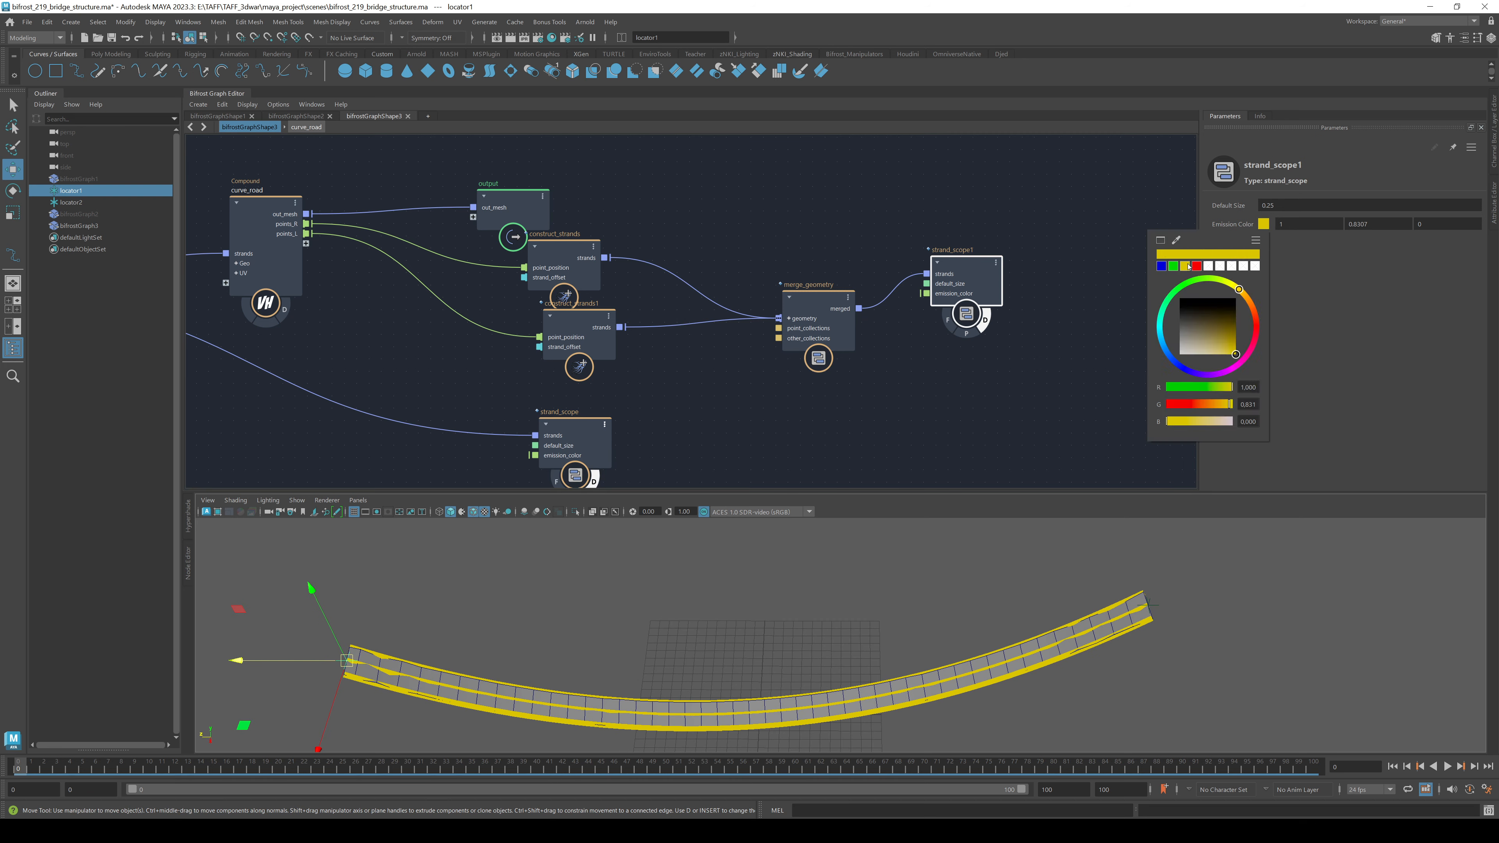
left_click(1173, 266)
- Orbit around the bridge and move merge_geometry beside construct_strands, freeing graph space
left_click(1264, 612)
left_click_drag(1264, 612, 916, 633, "alt")
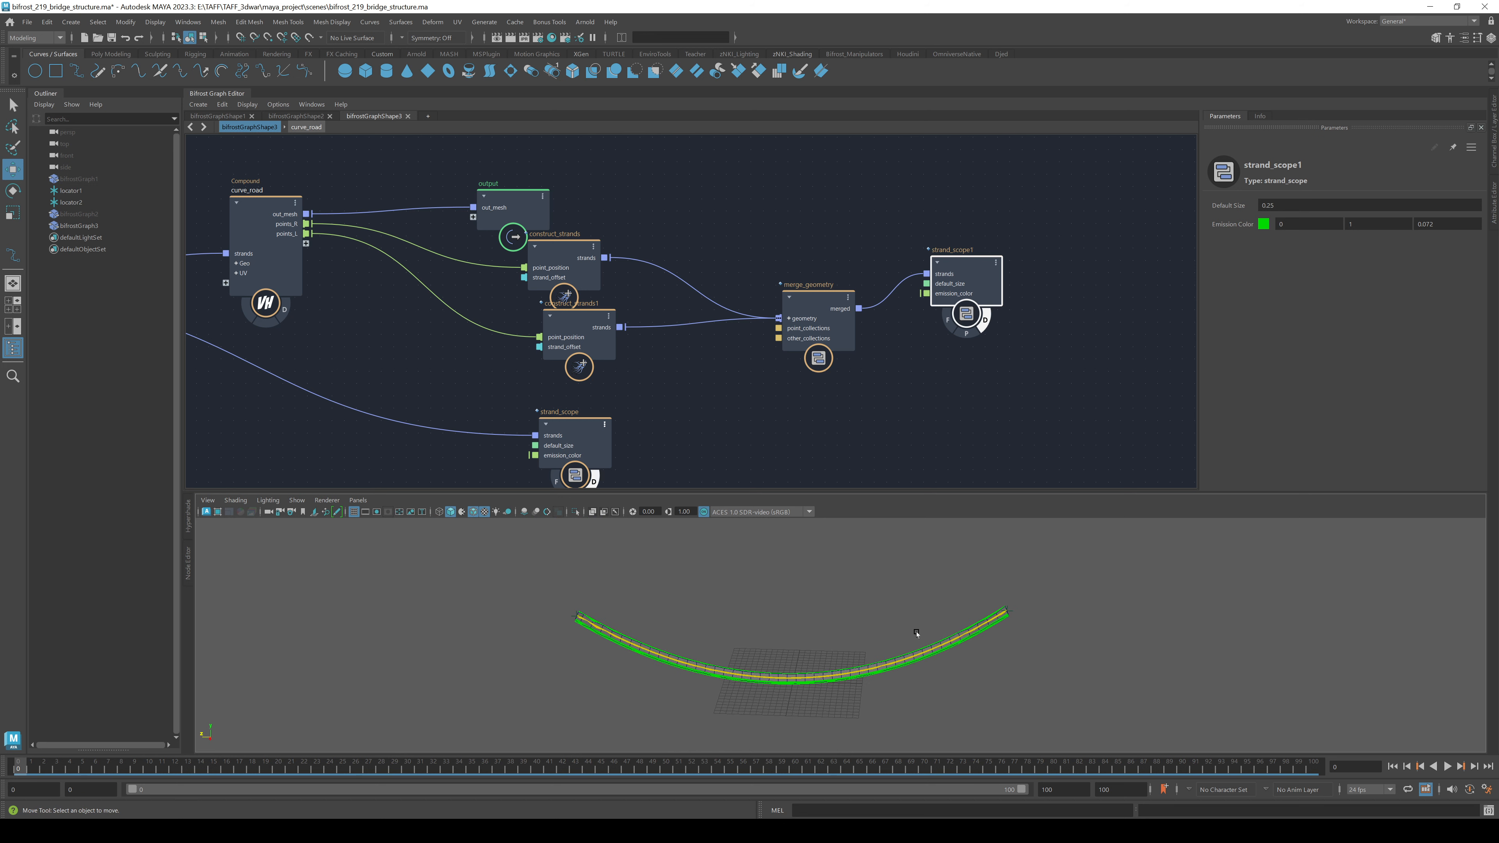
left_click_drag(822, 311, 726, 276)
left_click_drag(735, 605, 678, 618, "alt")
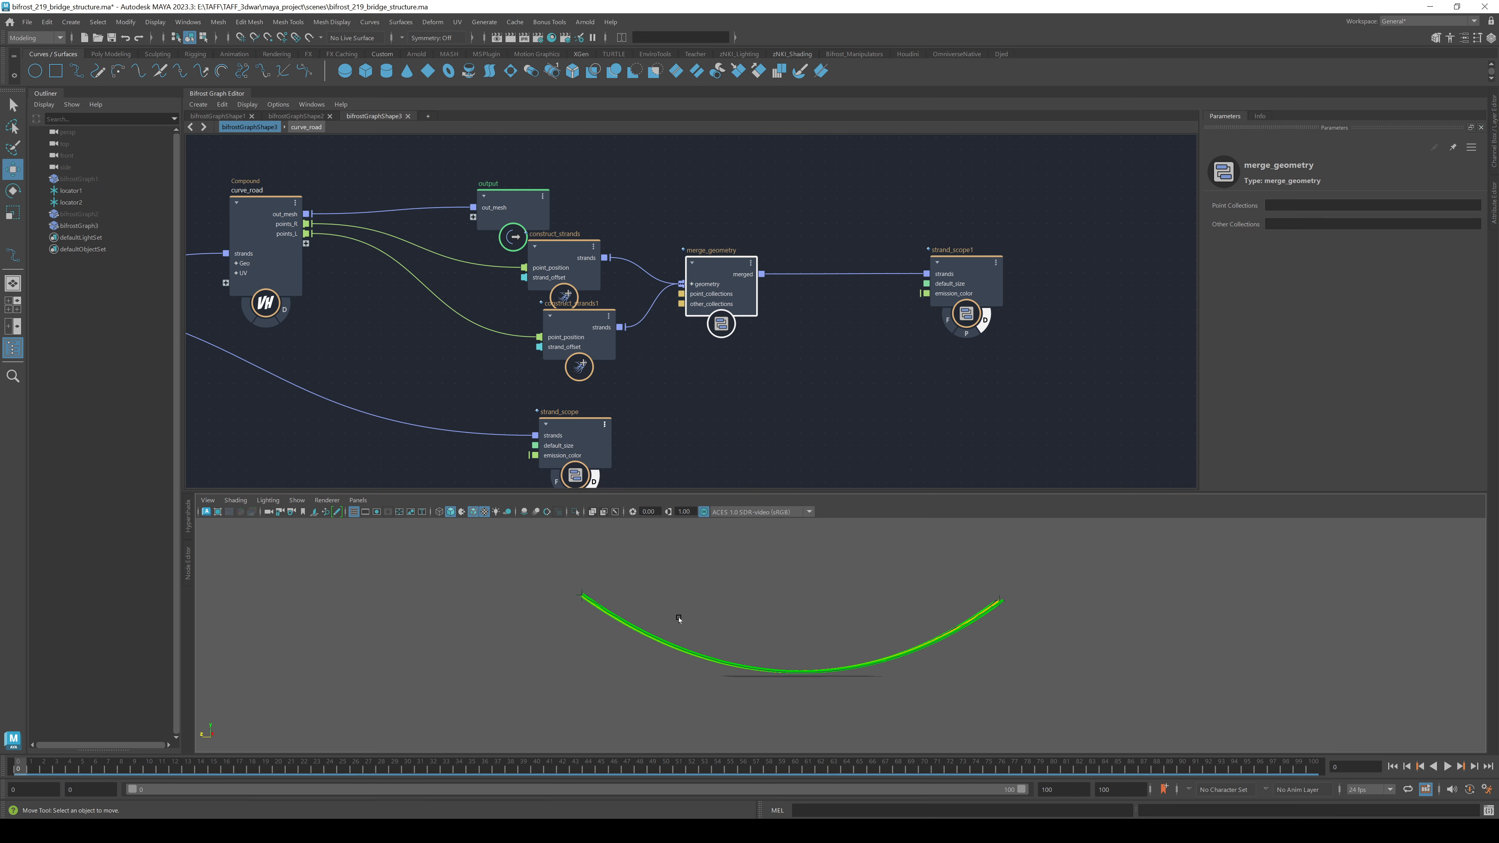
left_click_drag(740, 565, 798, 601, "alt")
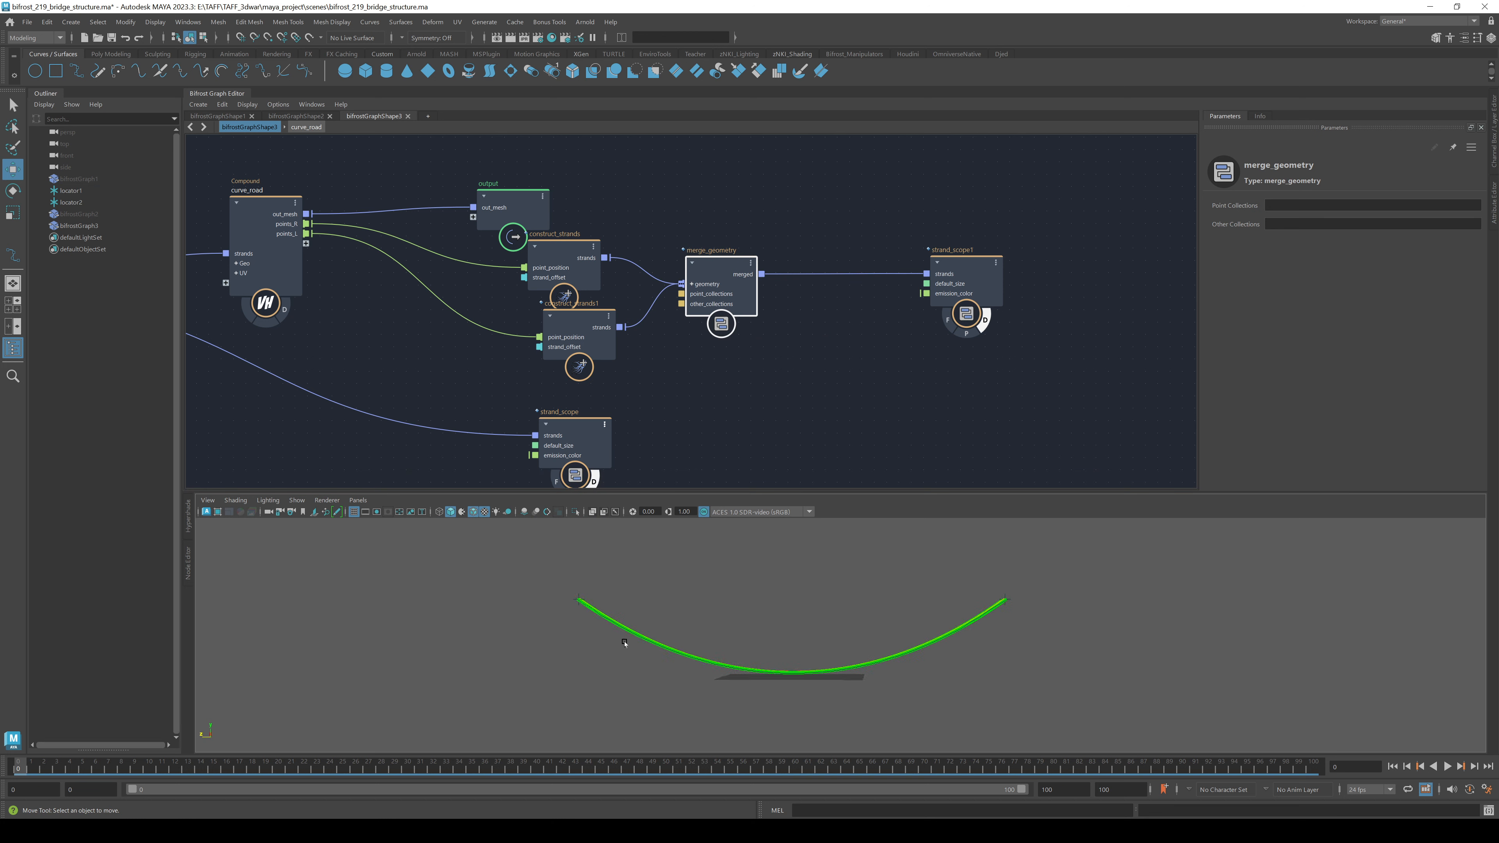
left_click_drag(667, 614, 720, 623, "alt")
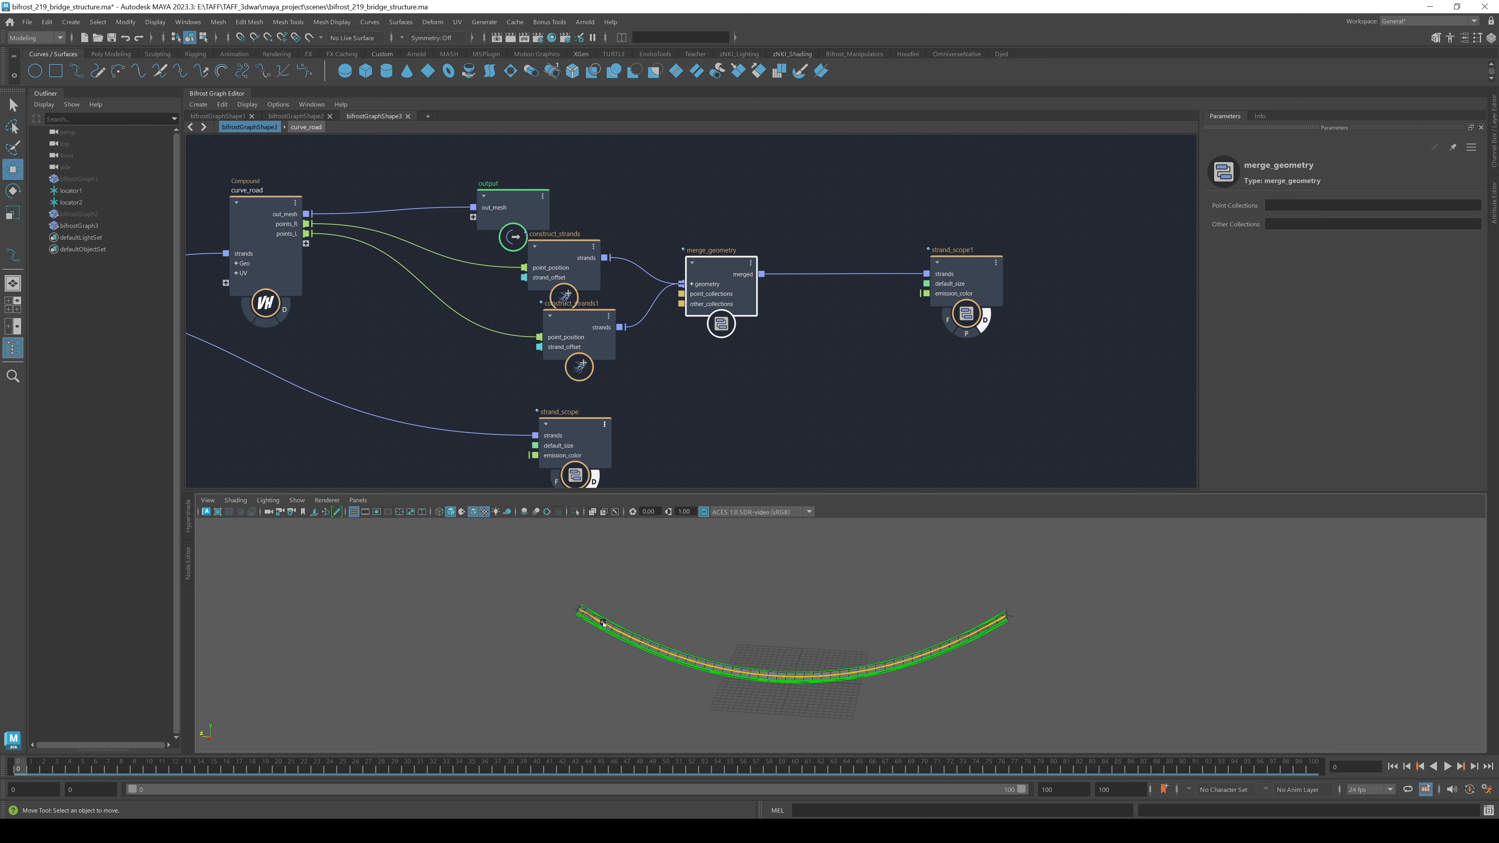
left_click_drag(603, 626, 620, 608, "alt")
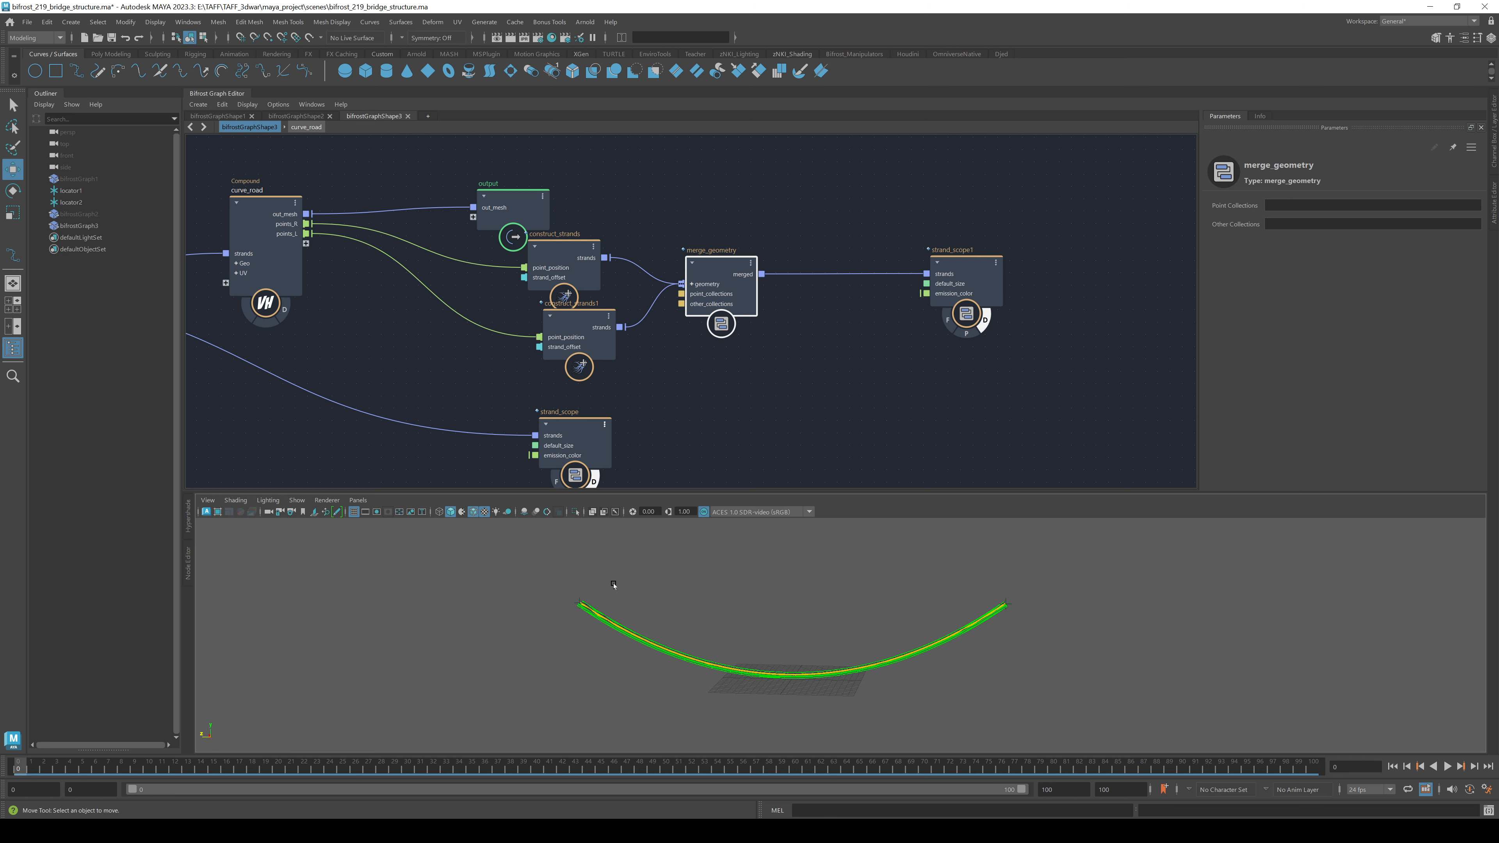
middle_click_drag(876, 375, 740, 315, "alt")
- Move strand_scope1 right and add an update_strands_basis node from a 'basis' search
left_click(735, 336)
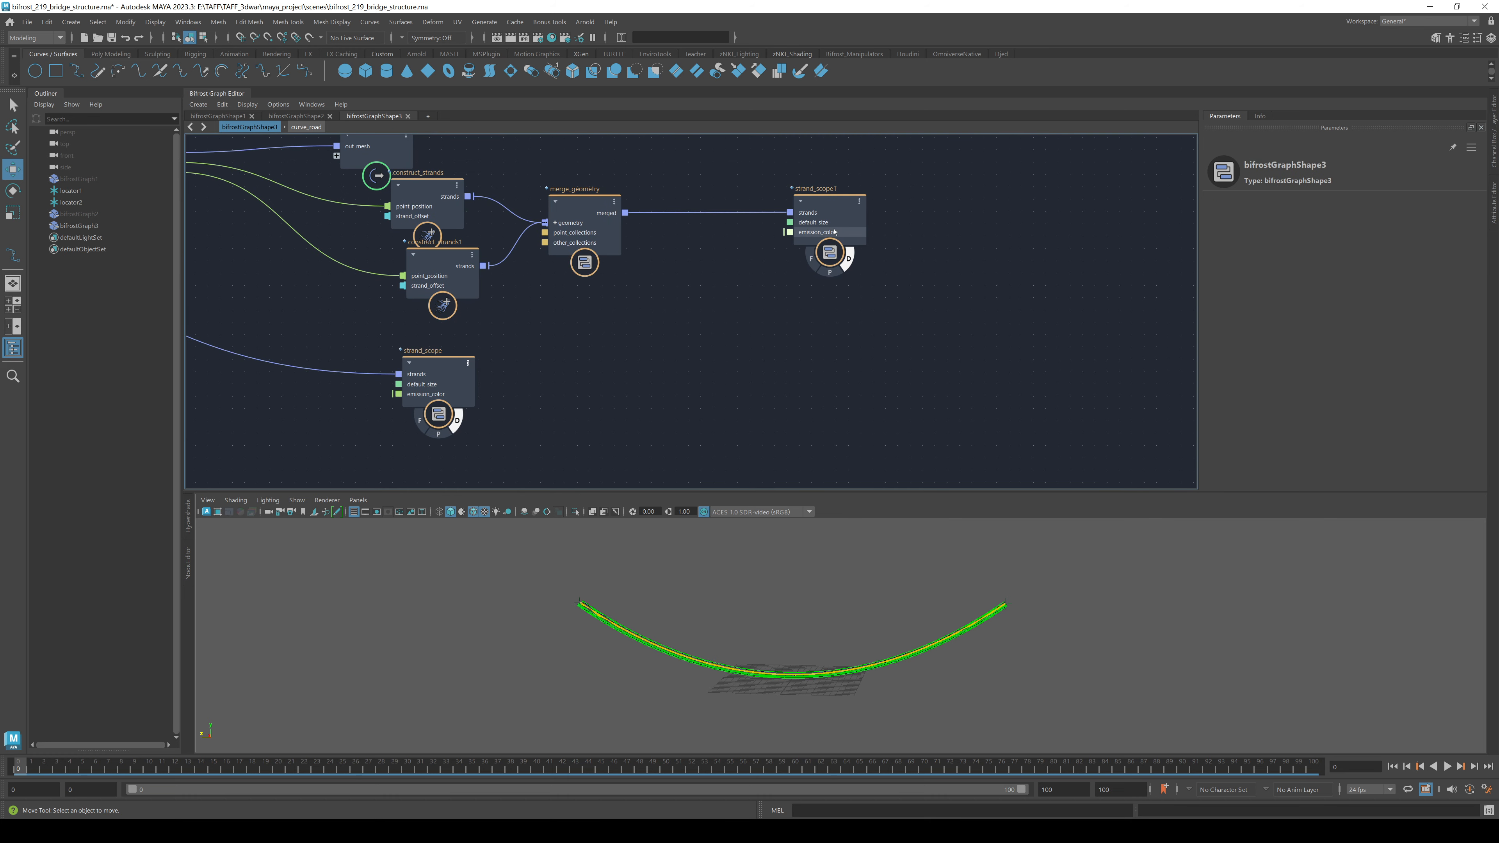
left_click_drag(832, 233, 1013, 237)
left_click(751, 384)
key("Tab")
type("basis")
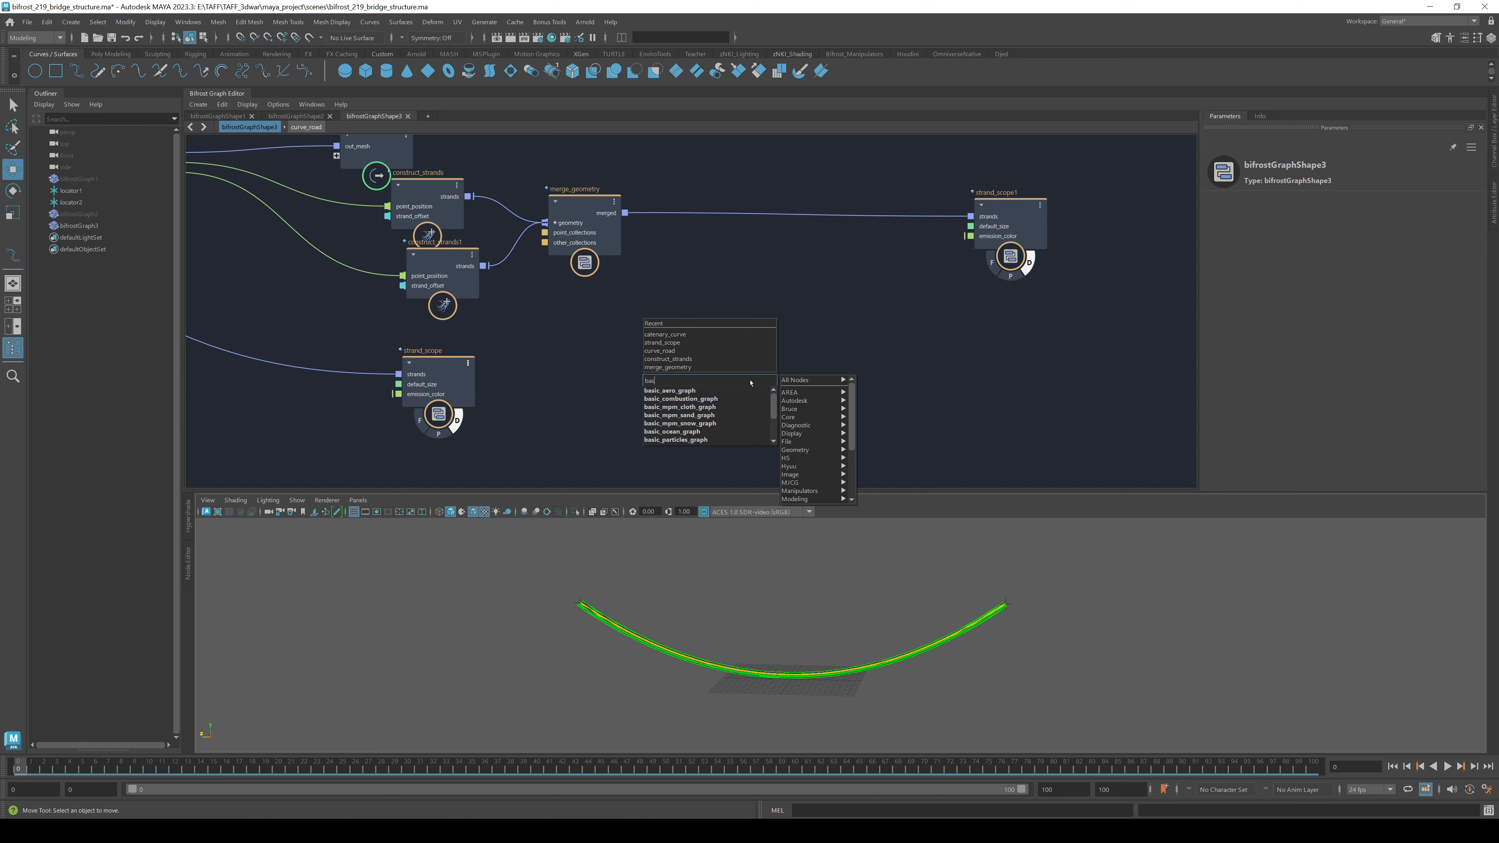
key("Down")
key("Down")
key("Down")
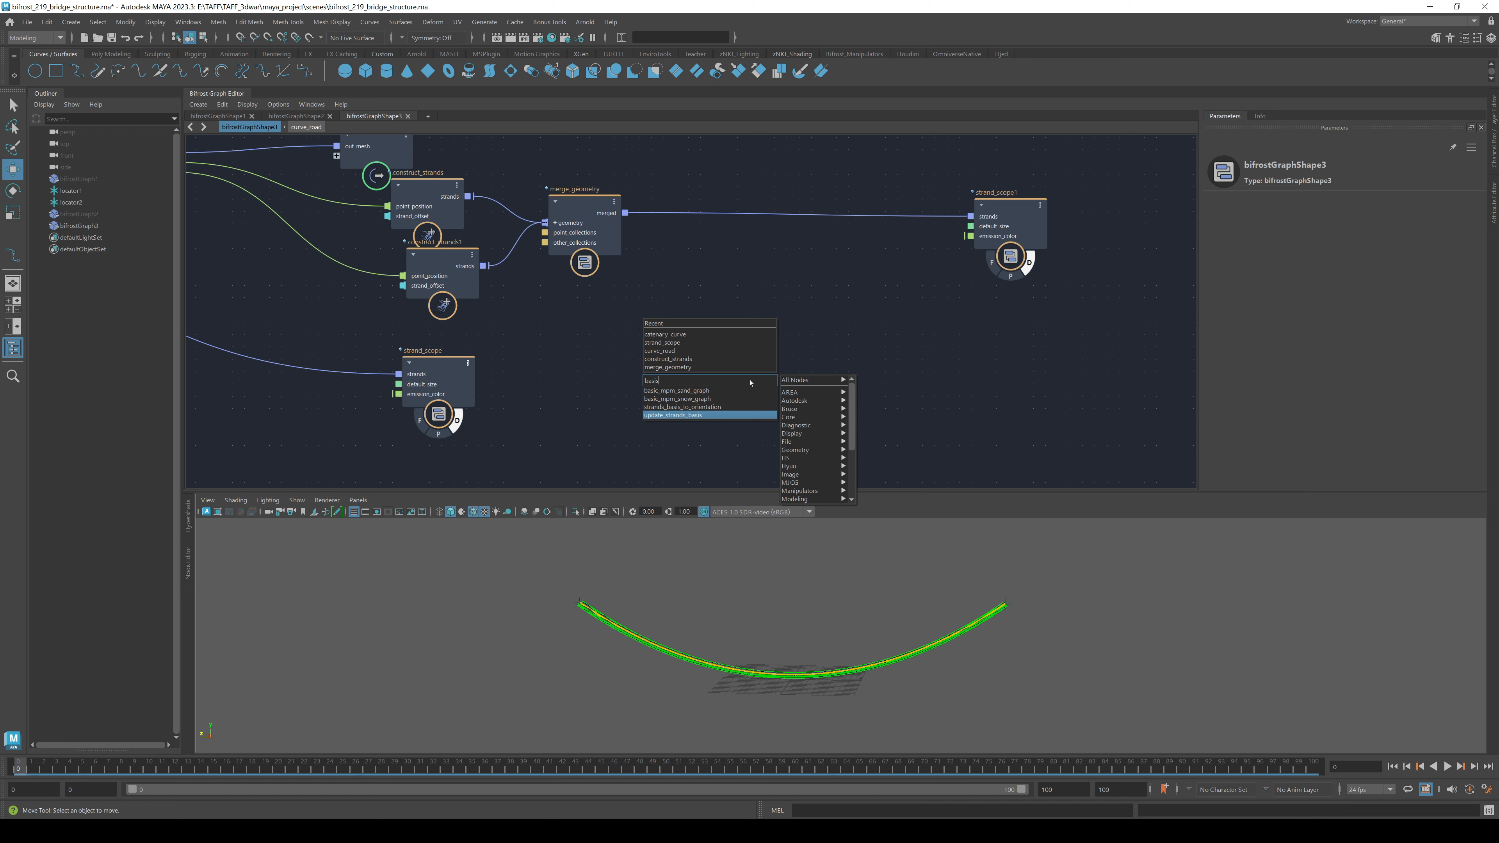
key("Return")
- Wire merged geometry into update_strands_basis and its out_strands into strand_scope1
left_click_drag(624, 212, 727, 456)
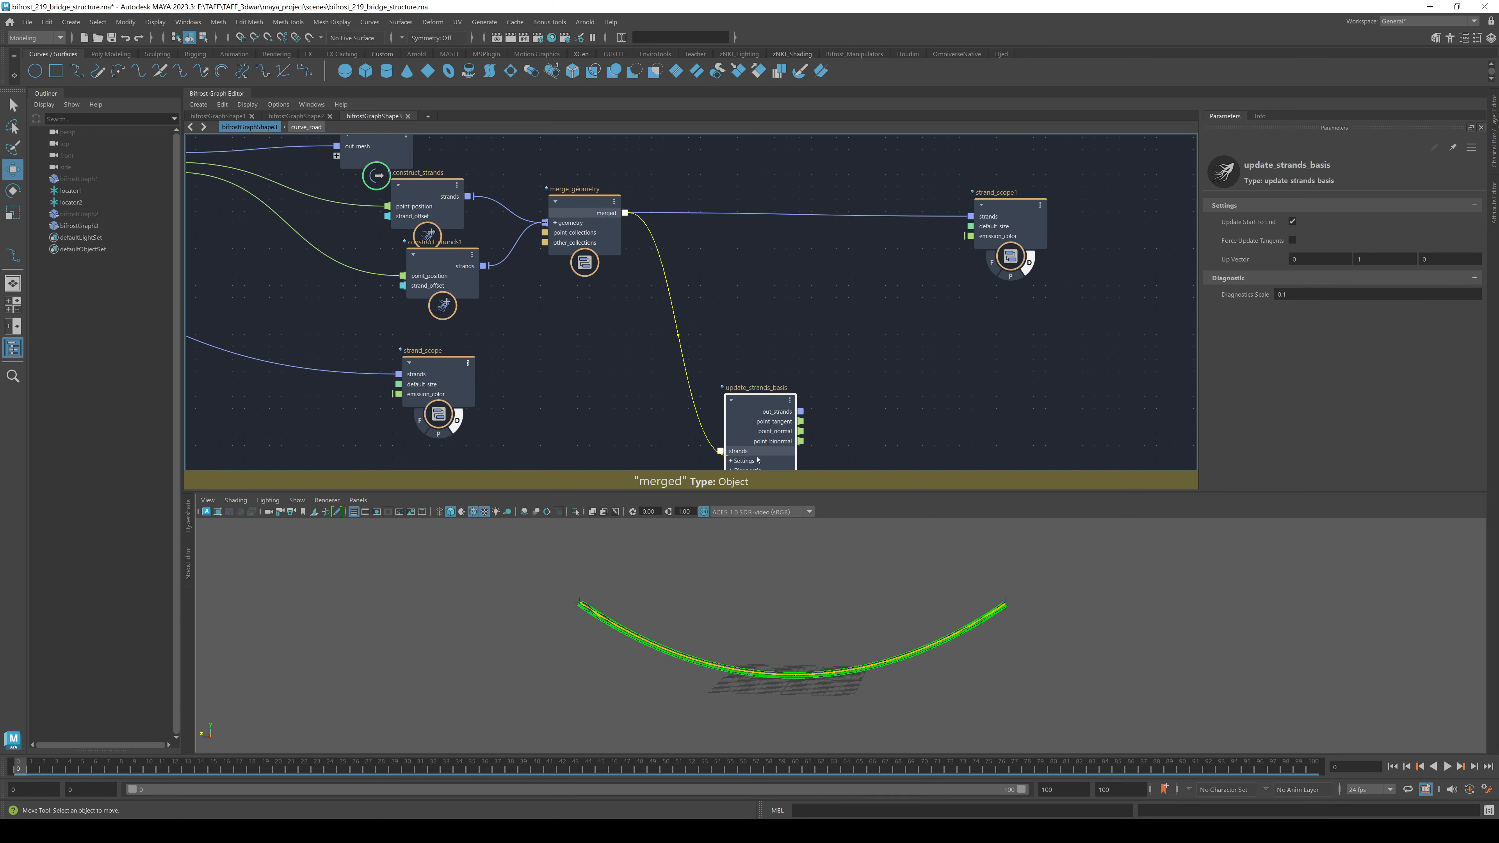
left_click_drag(912, 289, 971, 217)
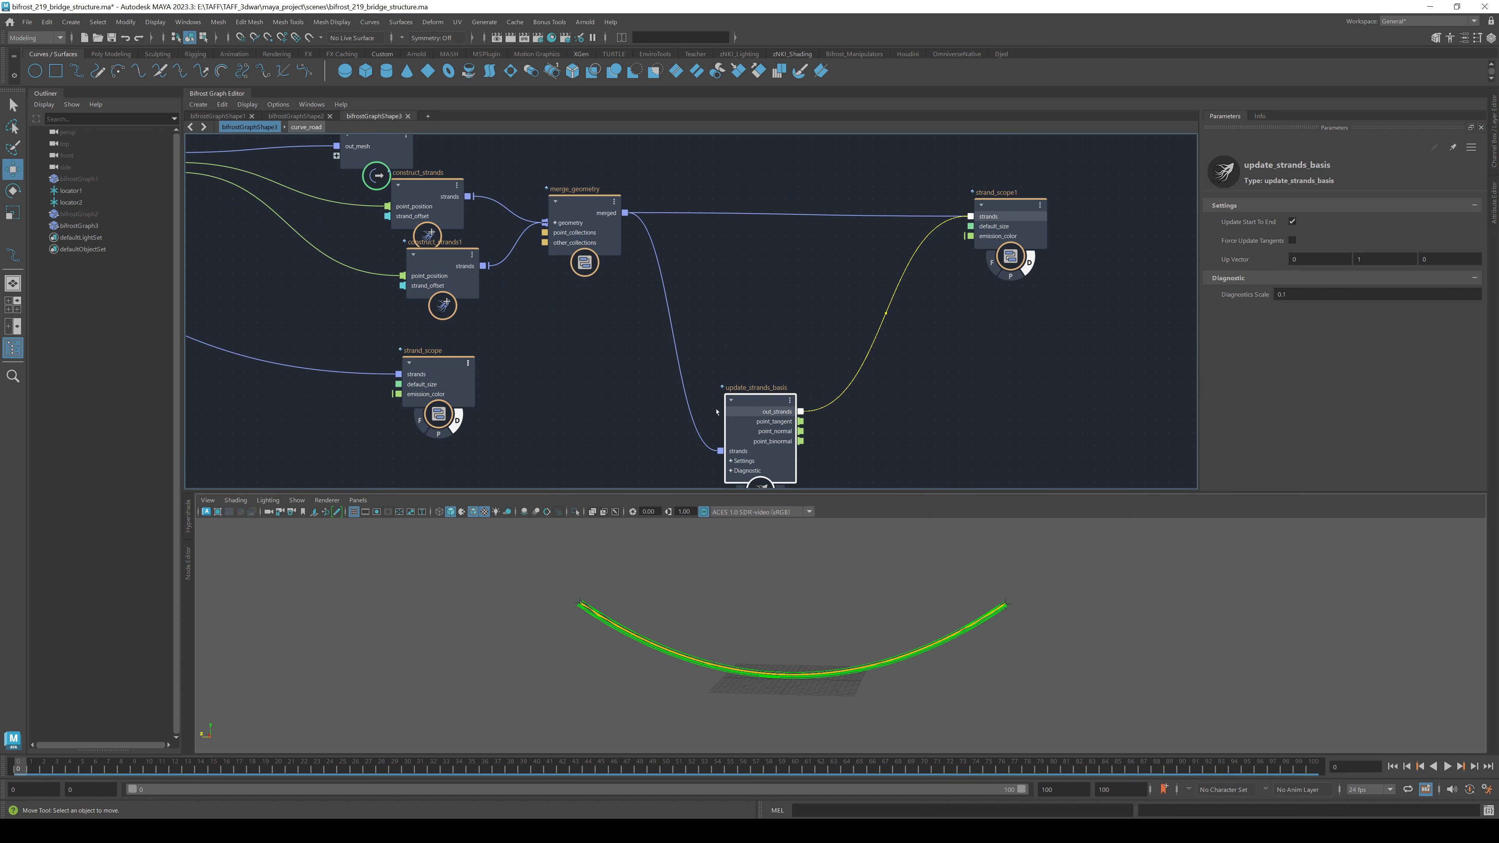
left_click_drag(754, 402, 790, 232)
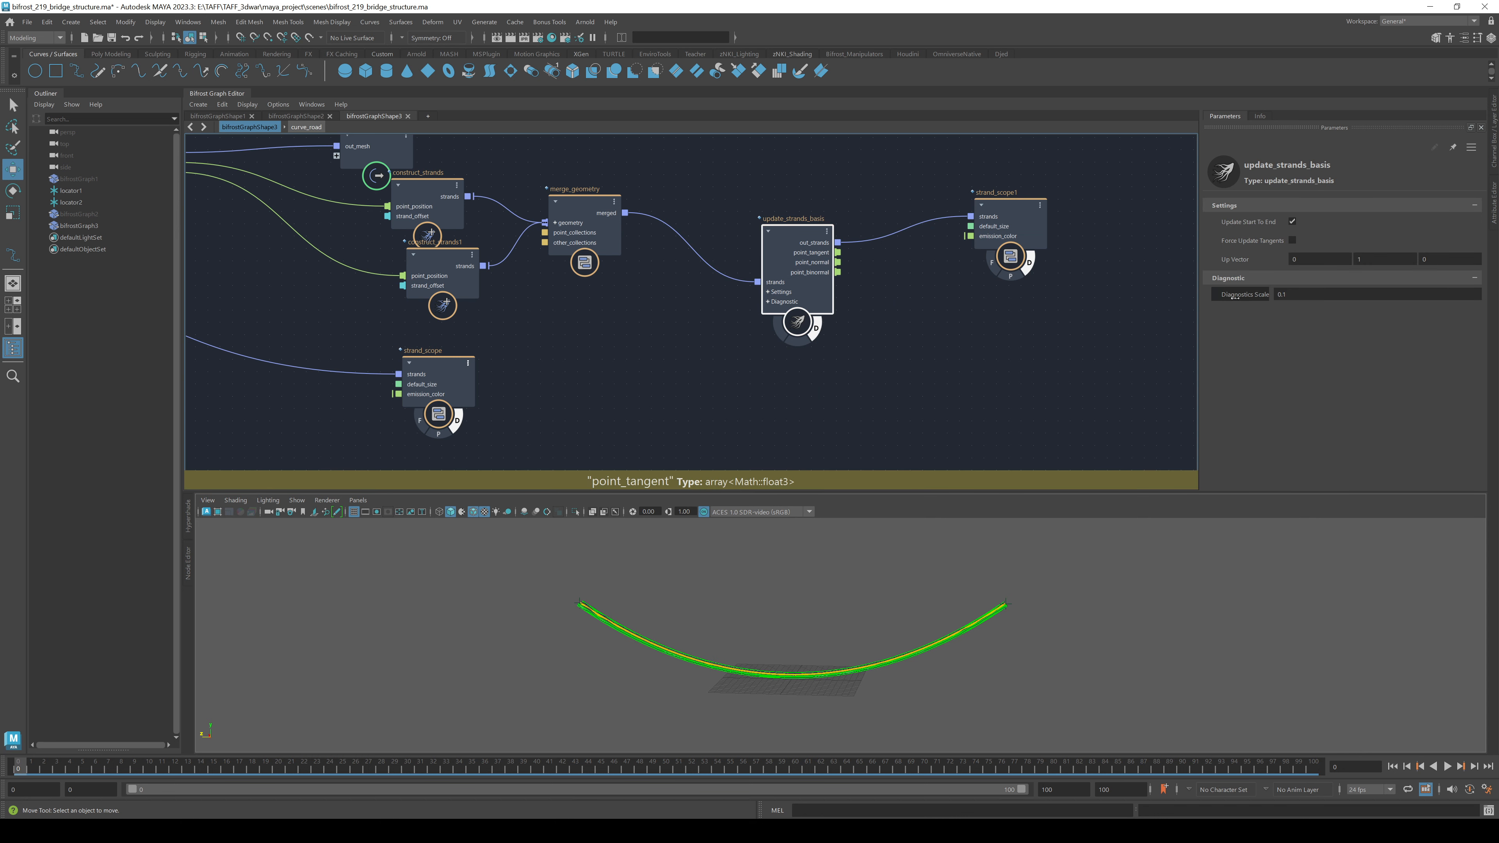
- Set Diagnostics Scale to -4.428 to draw basis arrows along the strands
left_click_drag(1234, 297, 1496, 286)
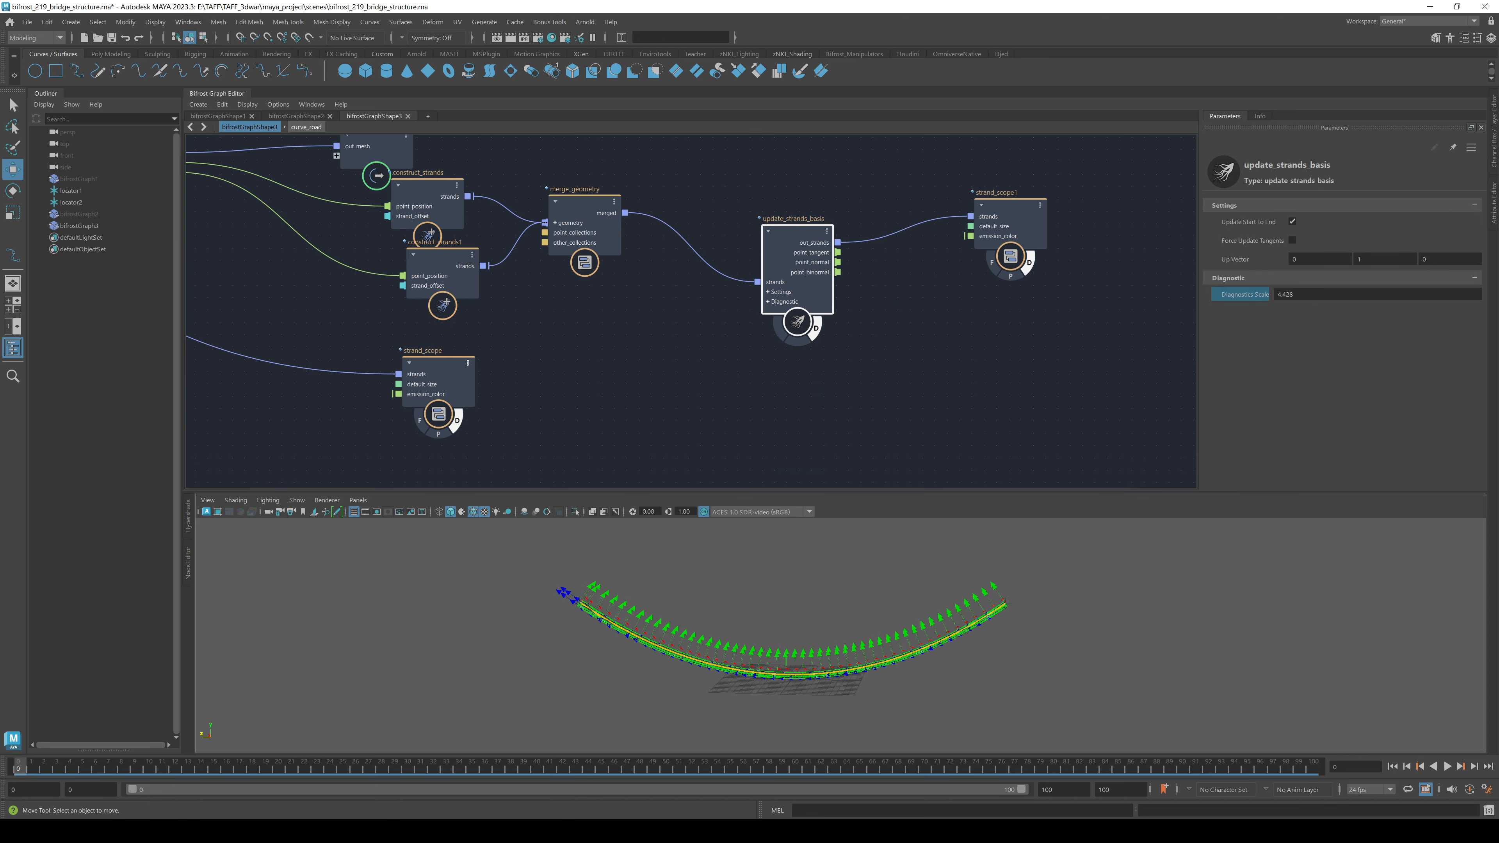
left_click_drag(531, 625, 699, 602, "alt")
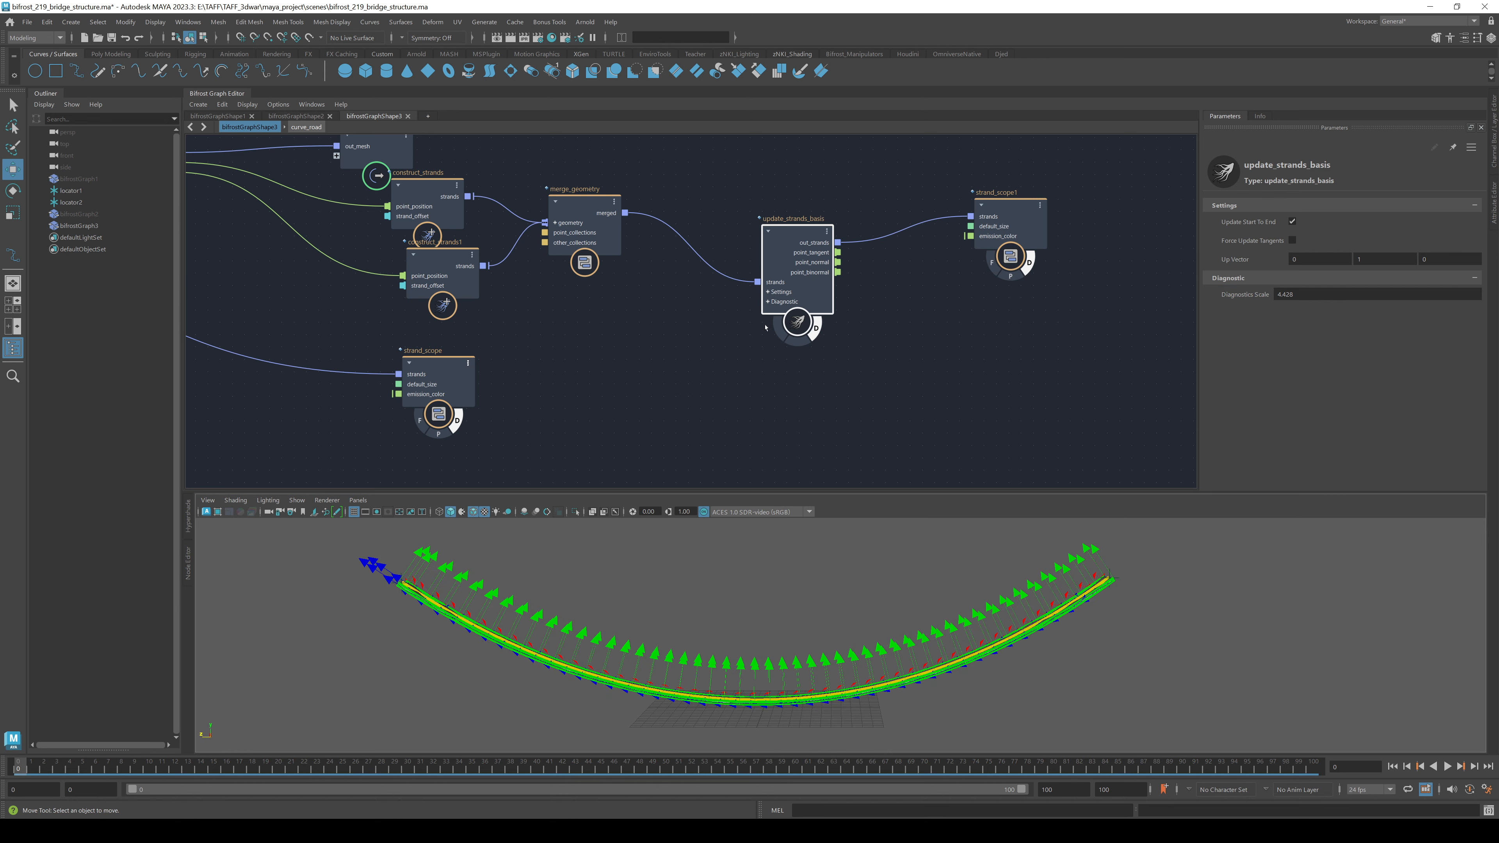
mouse_move(796, 624)
left_mouse_down("alt")
mouse_move(735, 591)
mouse_move(739, 642)
mouse_move(766, 673)
mouse_move(795, 641)
mouse_move(781, 607)
left_mouse_up("alt")
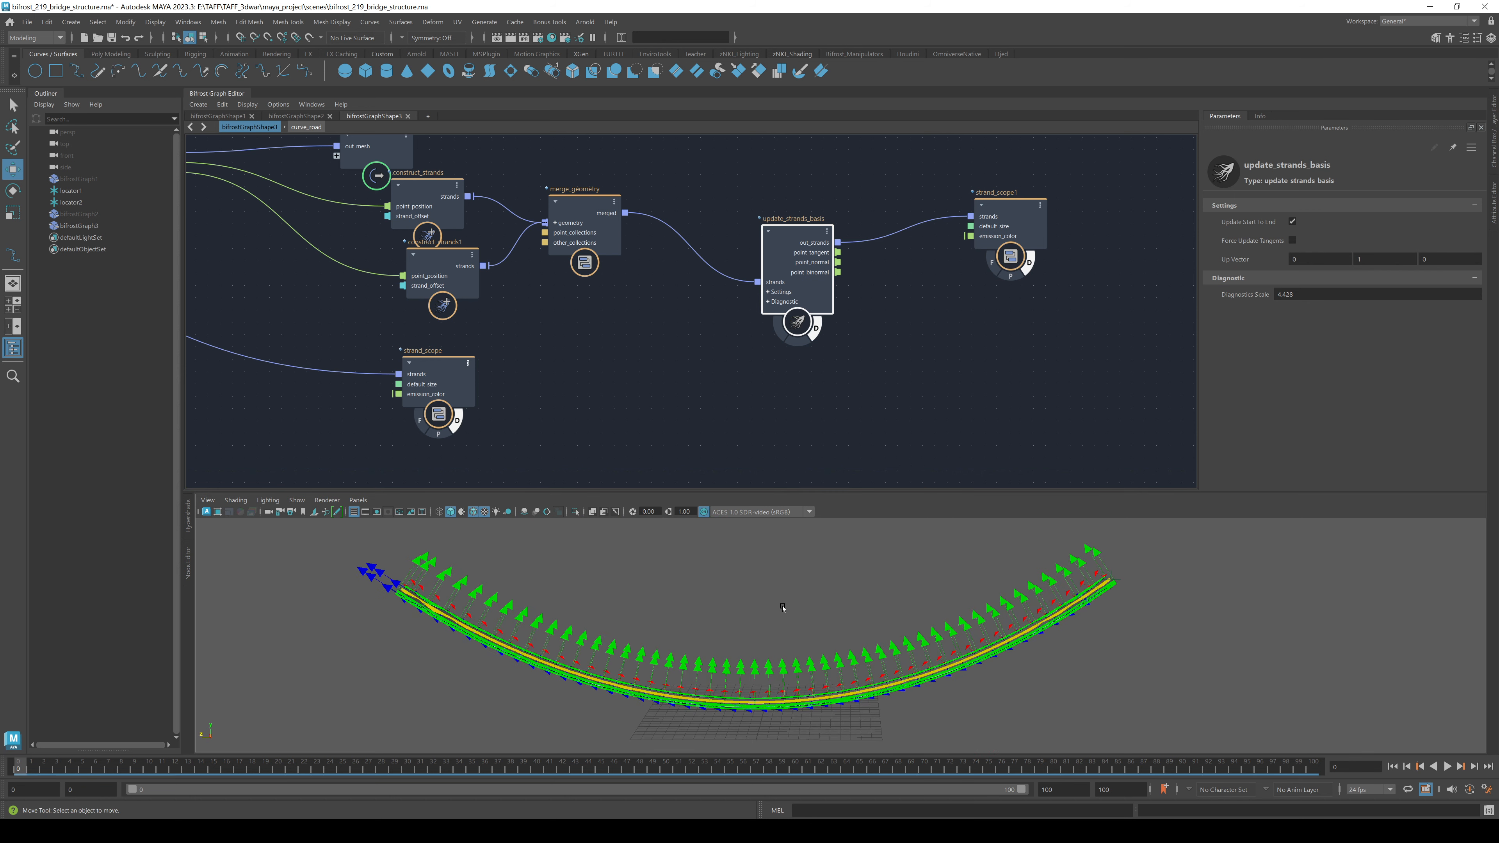
left_click(993, 342)
key("Tab")
- Add displace_points after update_strands_basis and route its out_points into strand_scope1
type("disp")
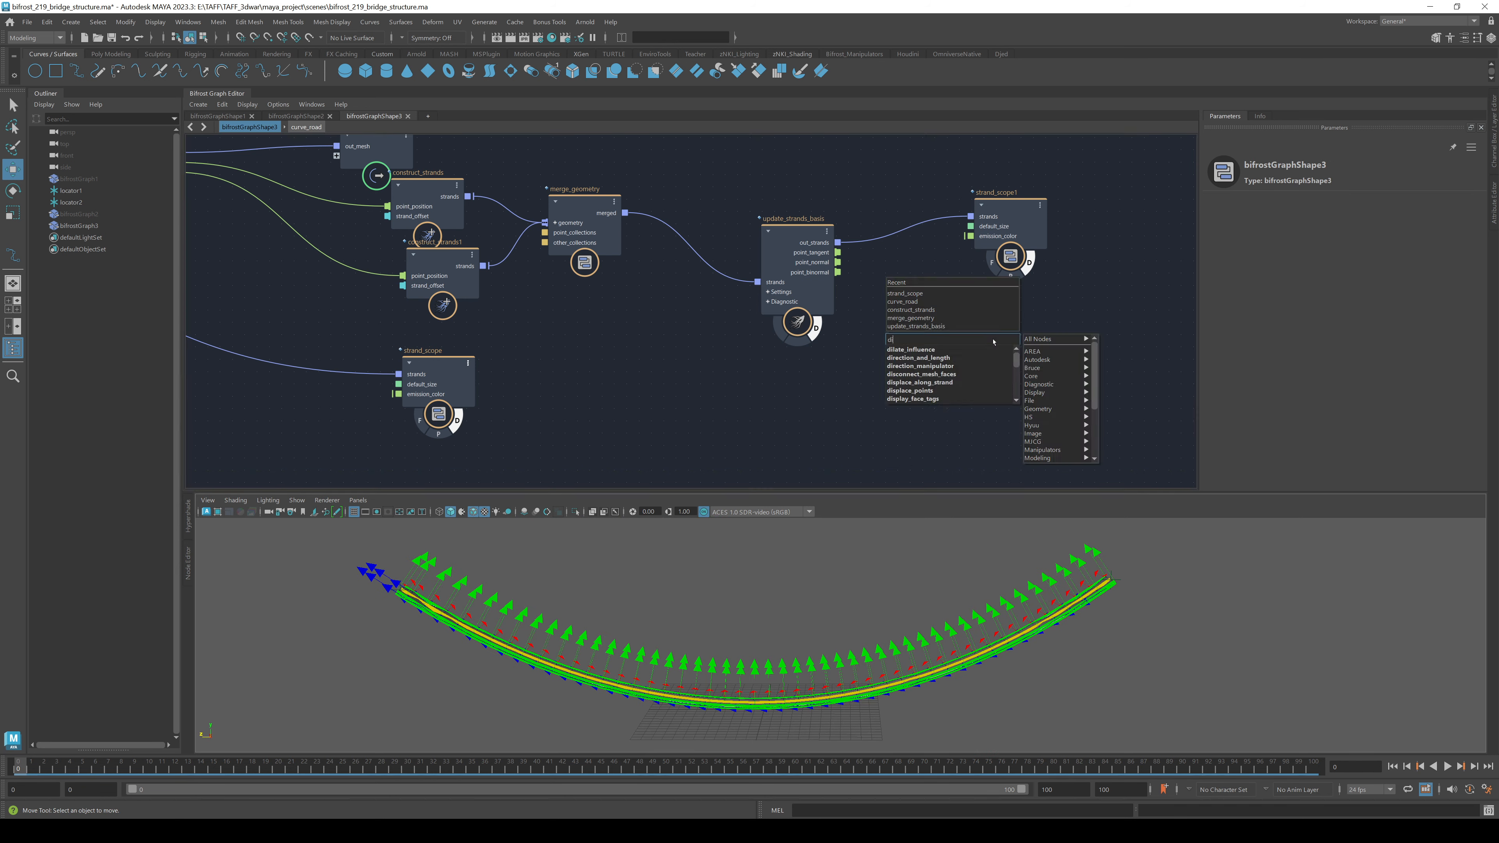
key("Down")
key("Down")
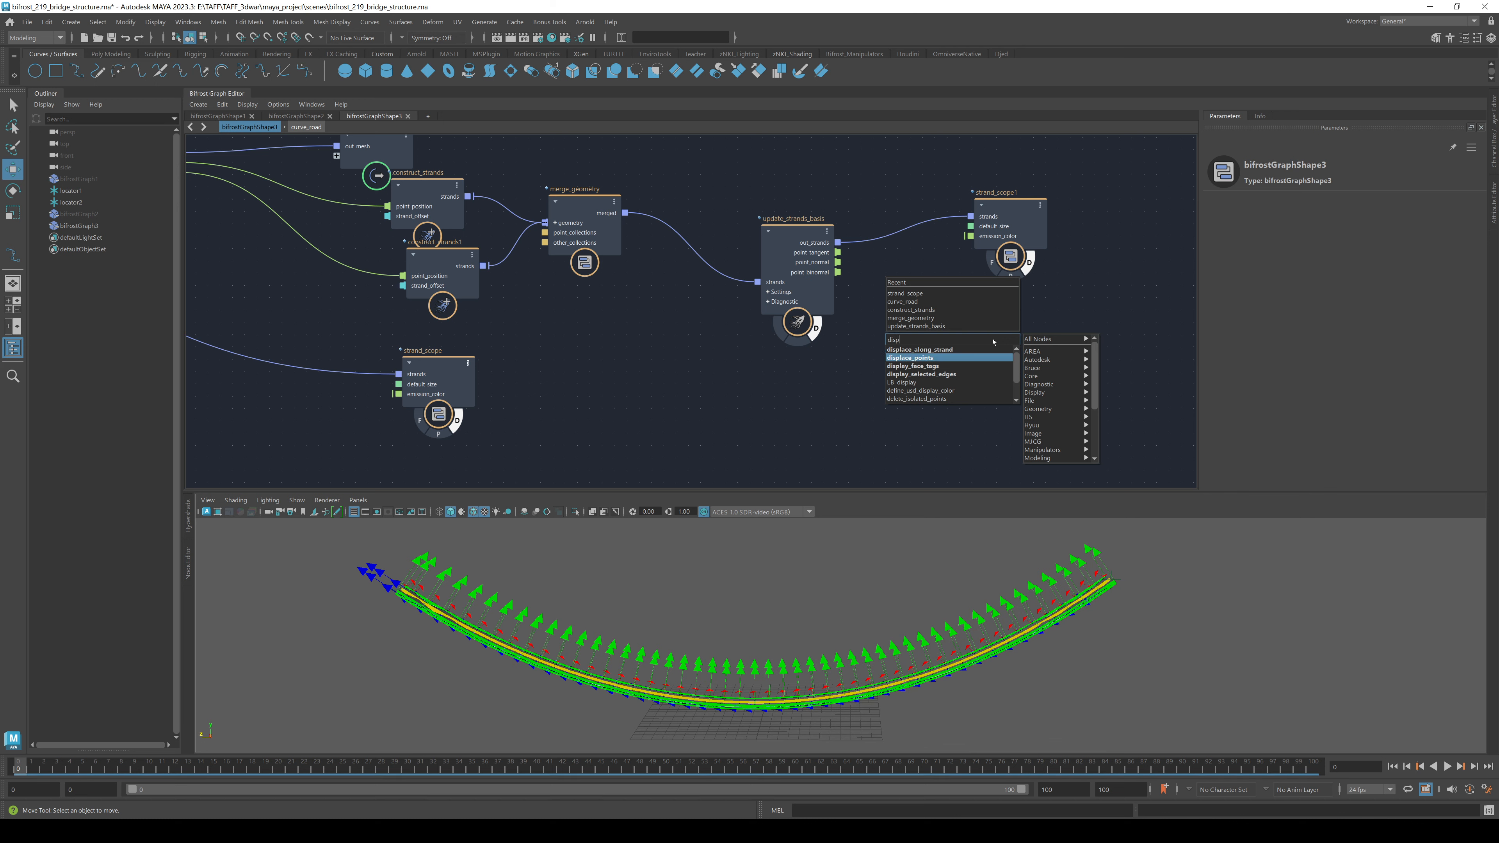
key("Return")
left_click_drag(837, 243, 905, 284)
left_click_drag(1003, 218, 1121, 253)
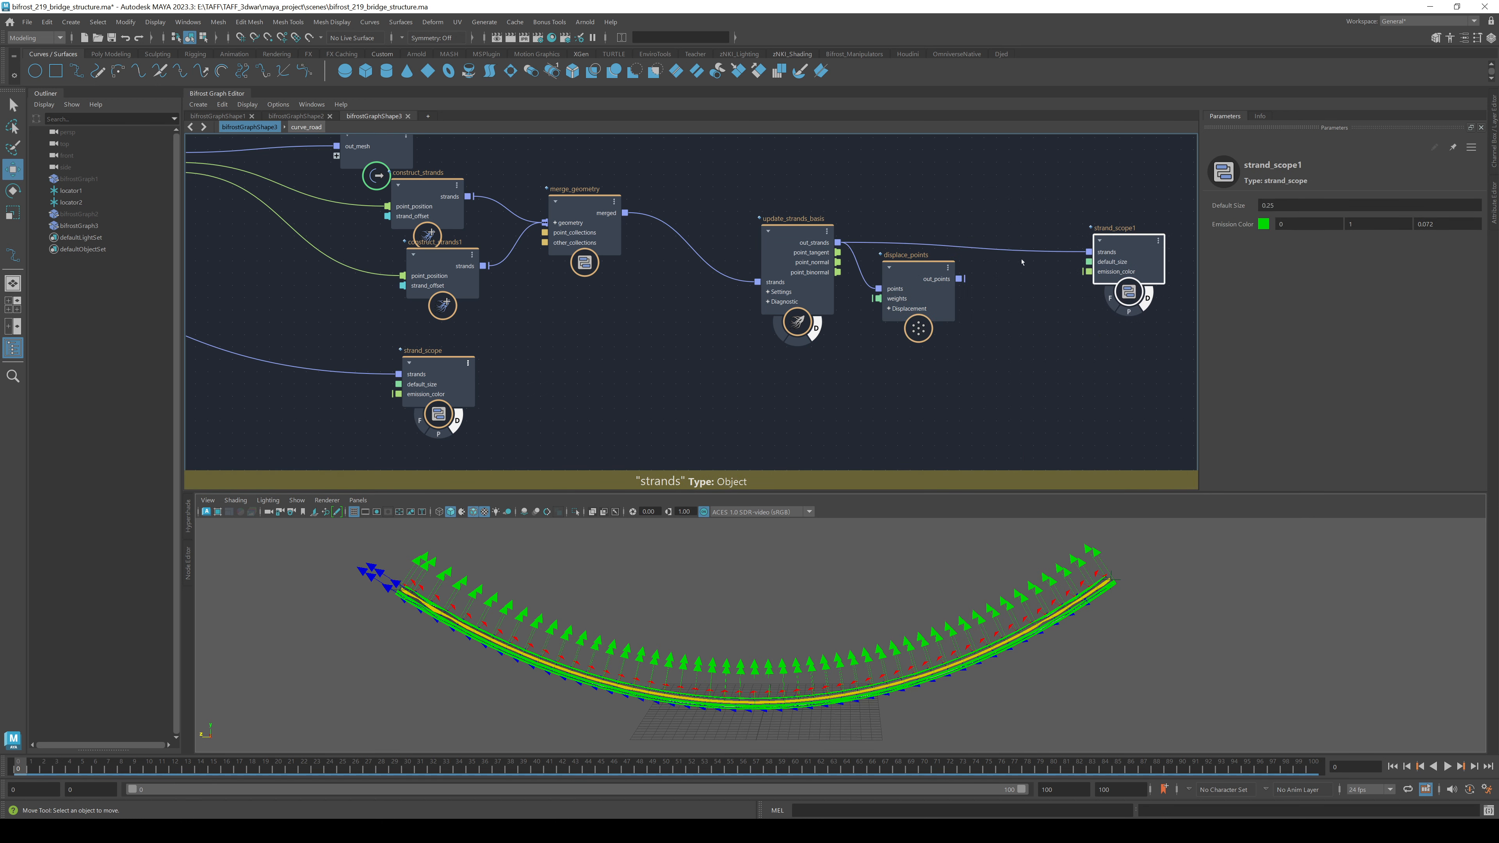
left_click_drag(958, 278, 1089, 253)
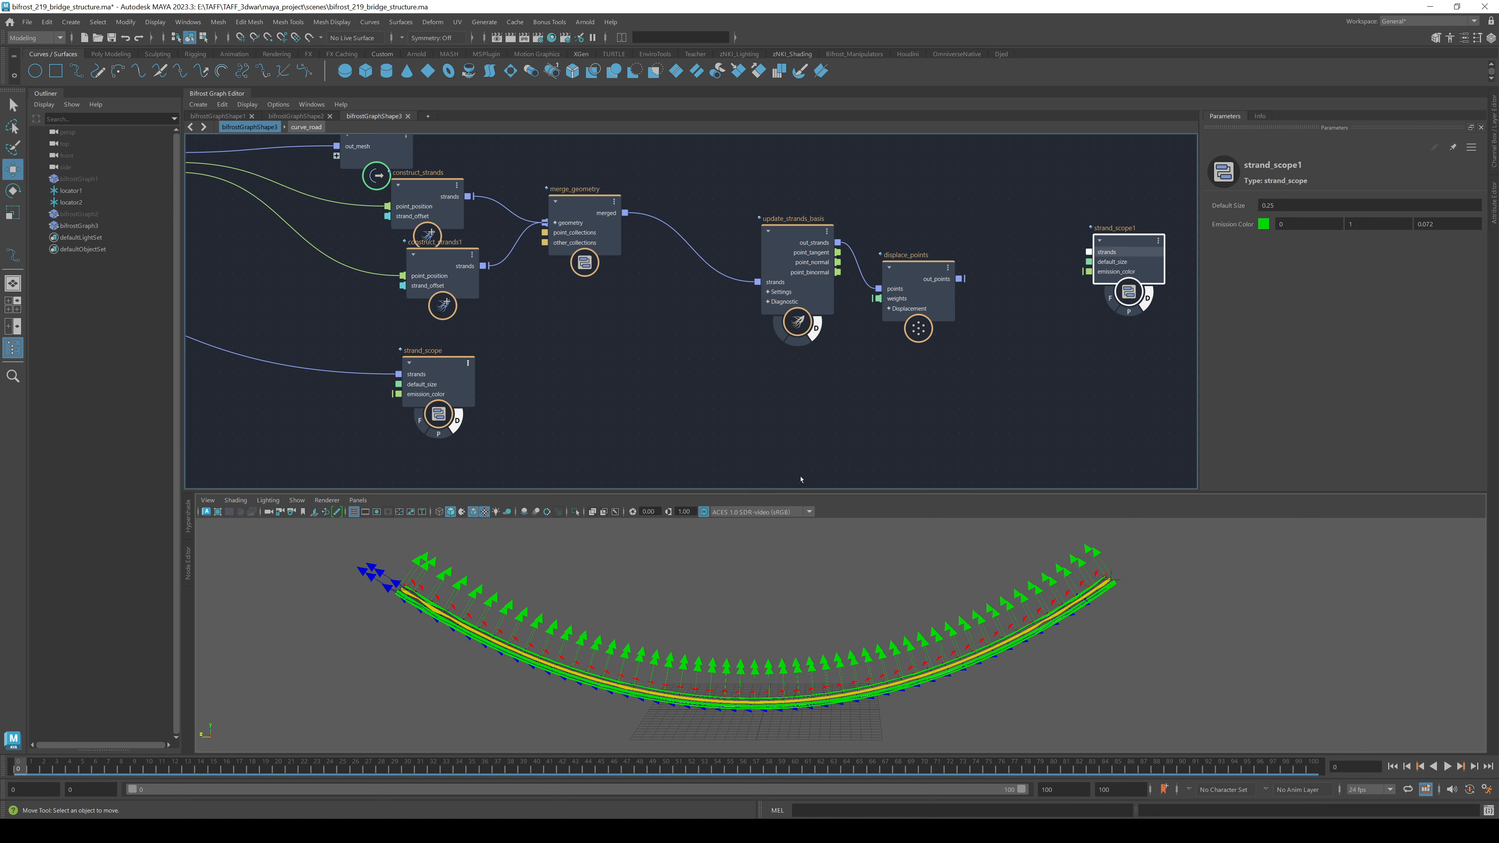
left_click_drag(713, 576, 696, 605, "alt")
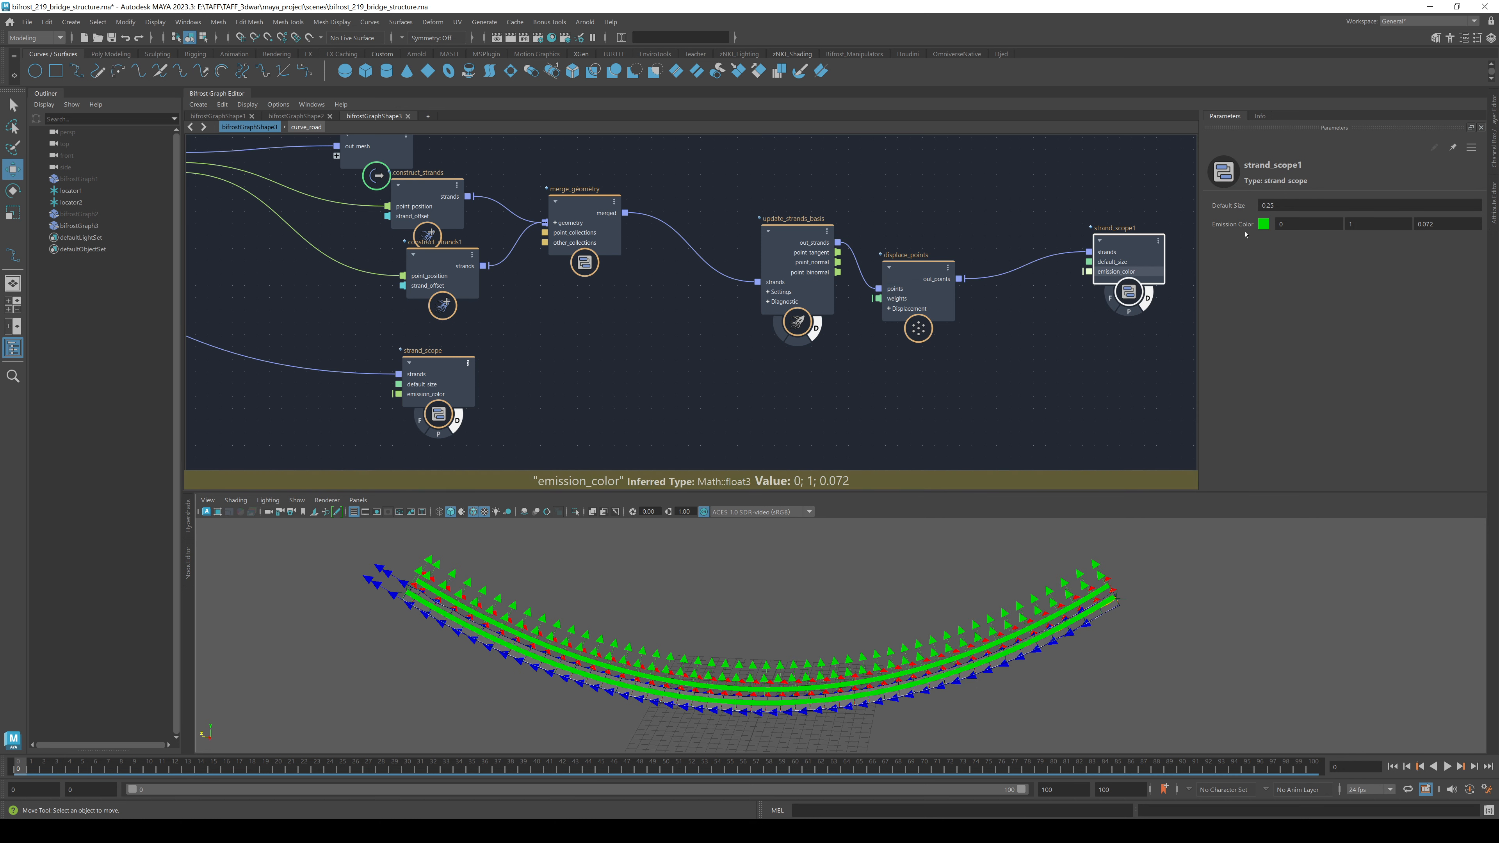
left_click_drag(907, 274, 918, 236)
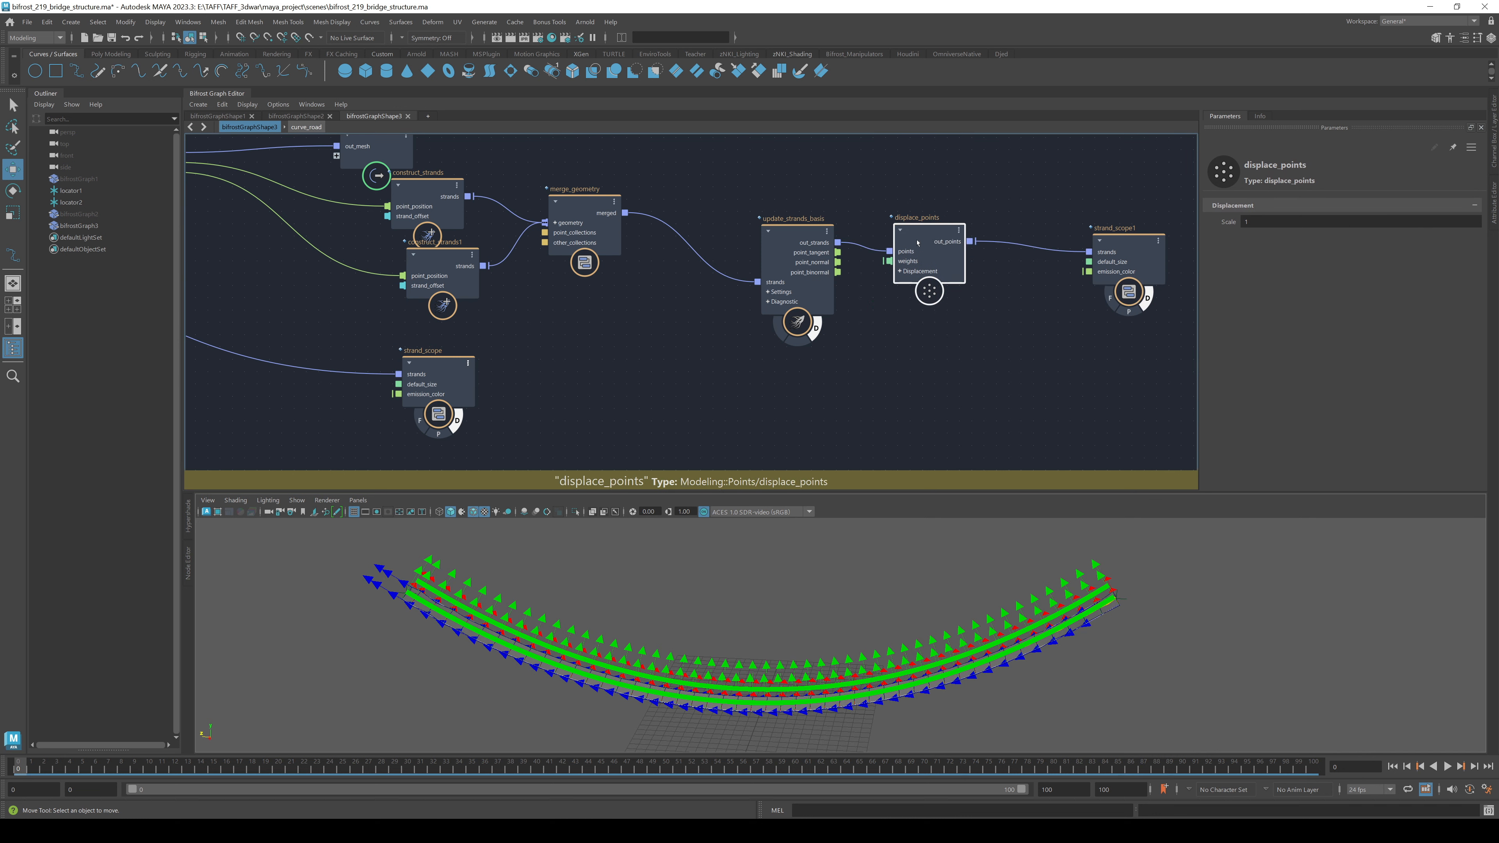
- Set the displace_points Scale to 8.205 to lift the strands into rails
left_click_drag(1228, 222, 1386, 216)
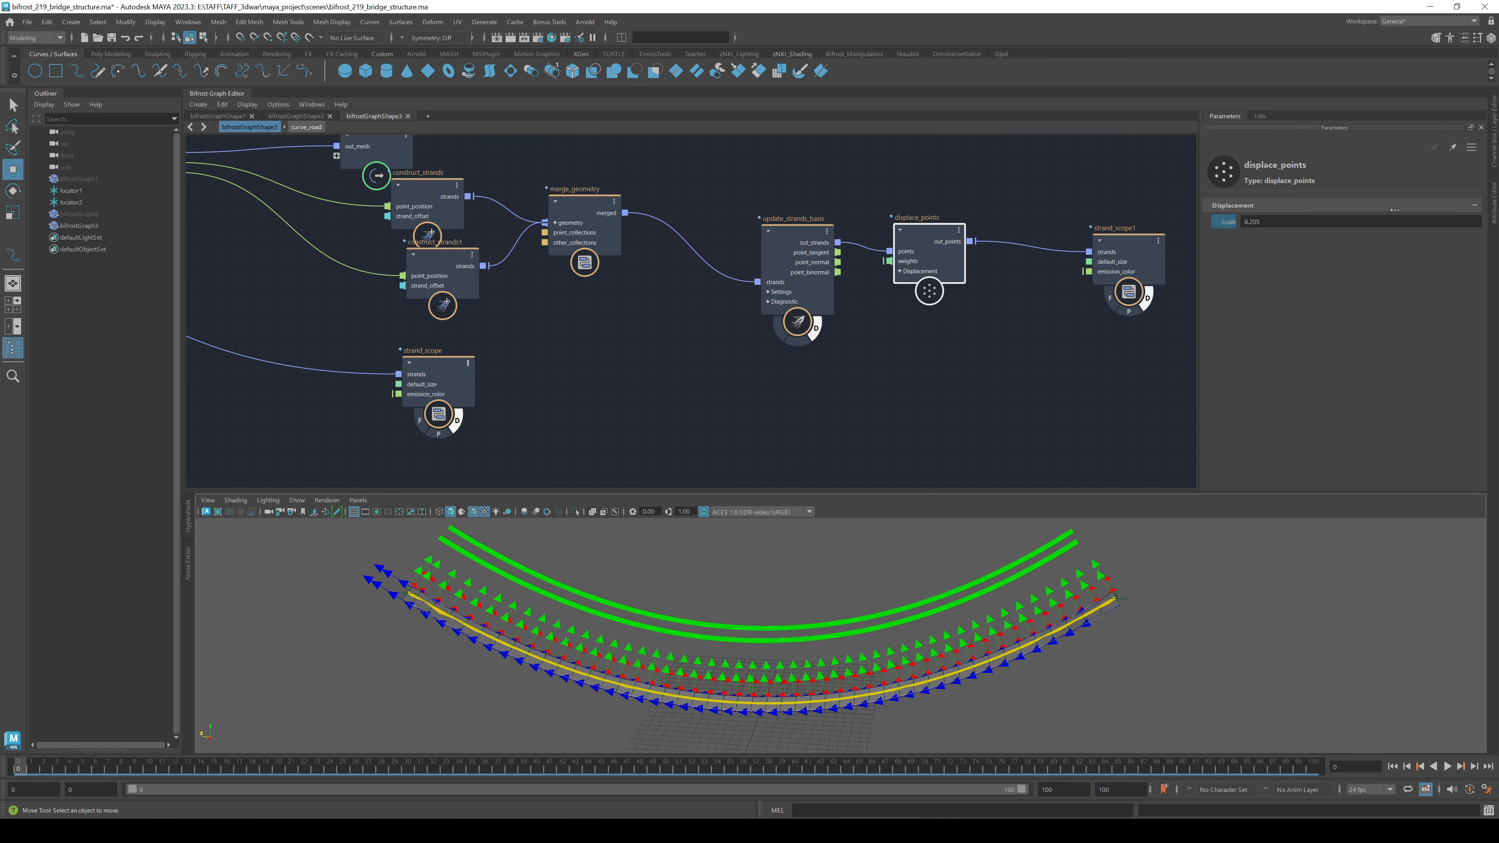
middle_click_drag(1063, 375, 769, 363)
left_click(714, 331)
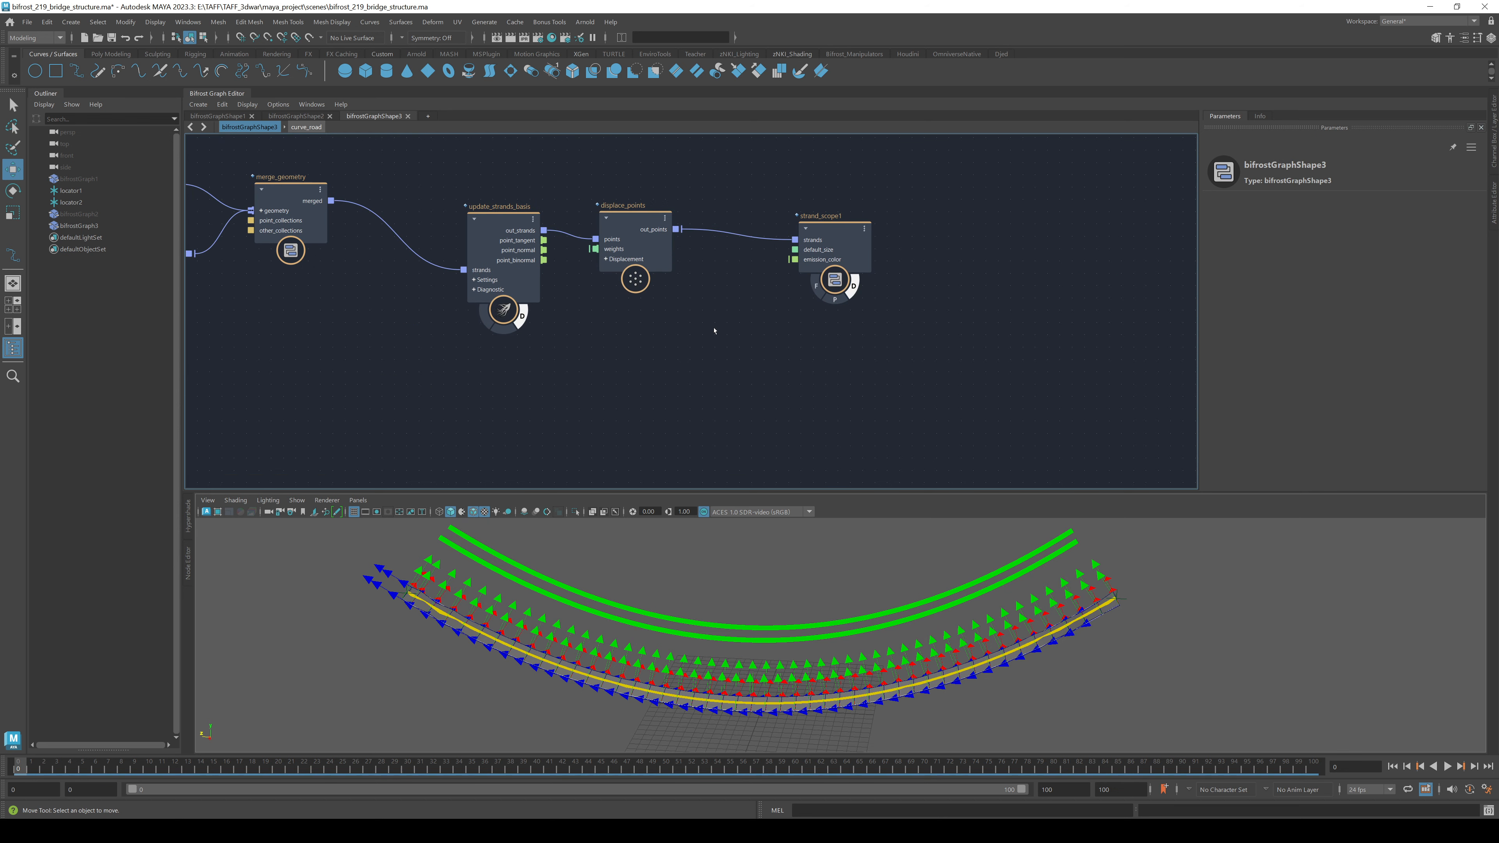
key("Tab")
key("Escape")
- Paste a duplicate of strand_scope1 as a new strand_scope2
left_click_drag(826, 224, 842, 199)
left_click(862, 341)
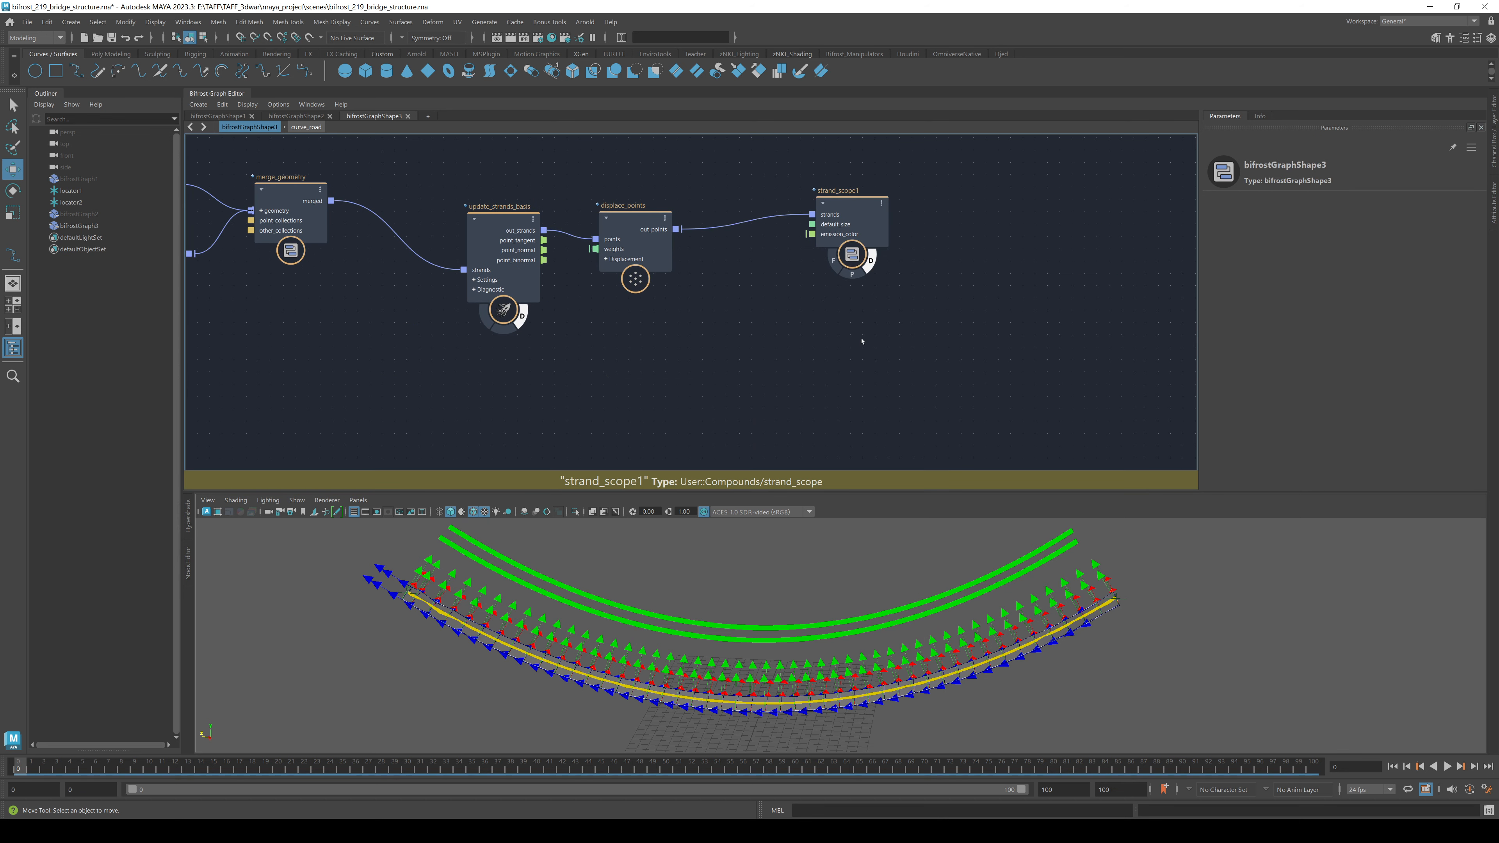
key("ctrl+shift+v")
middle_click_drag(679, 353, 790, 341, "alt")
- Feed the undisplaced out_strands into strand_scope2 and move strand_scope1 up and right
left_click_drag(855, 348, 784, 155)
left_click(746, 236)
left_click_drag(971, 191, 1048, 141)
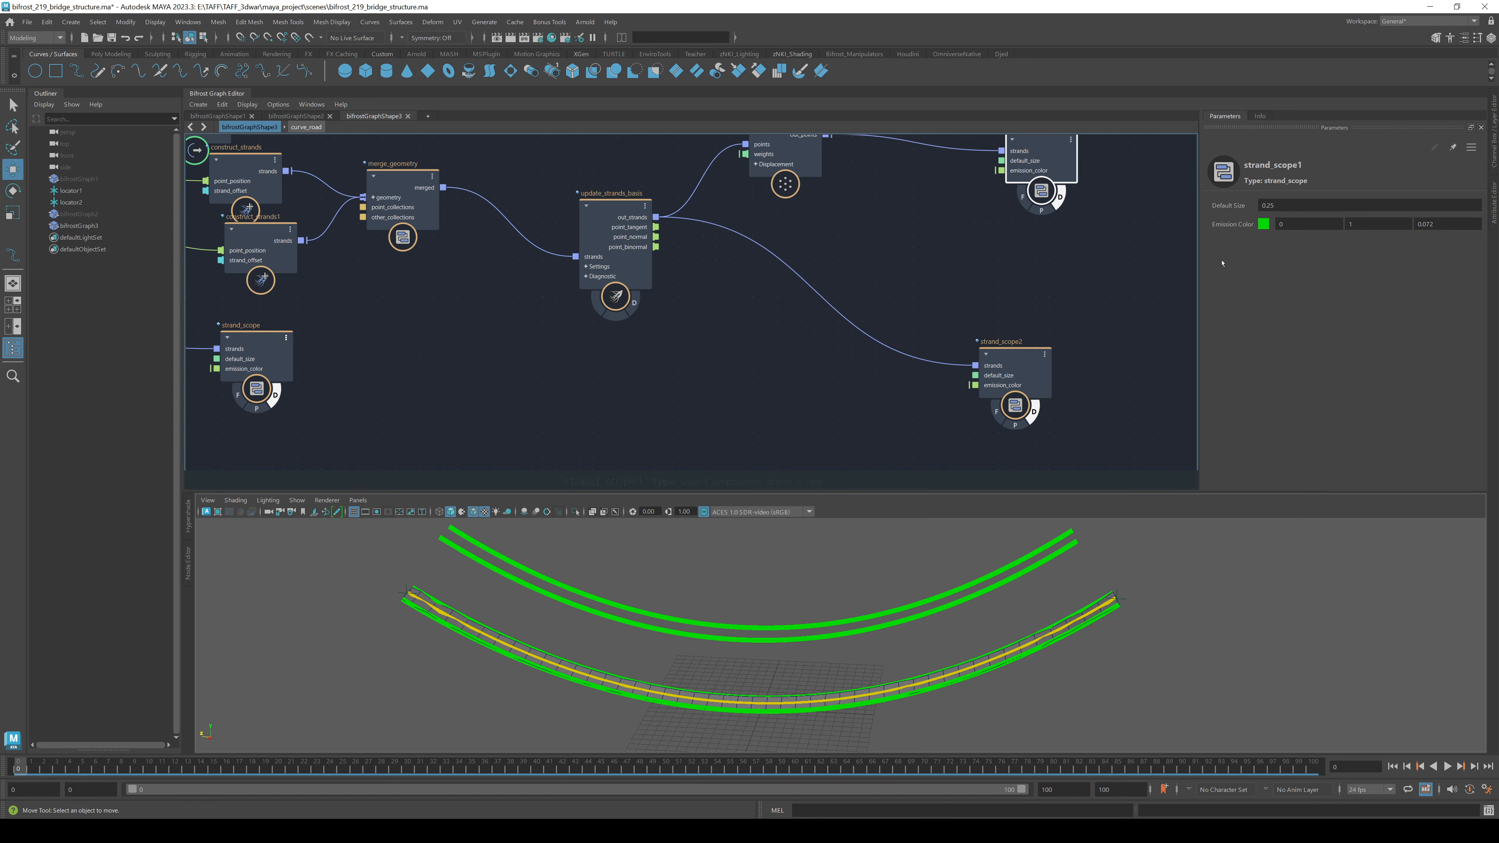
- Set strand_scope1's Emission Color to yellow for the raised rails
left_click(1263, 223)
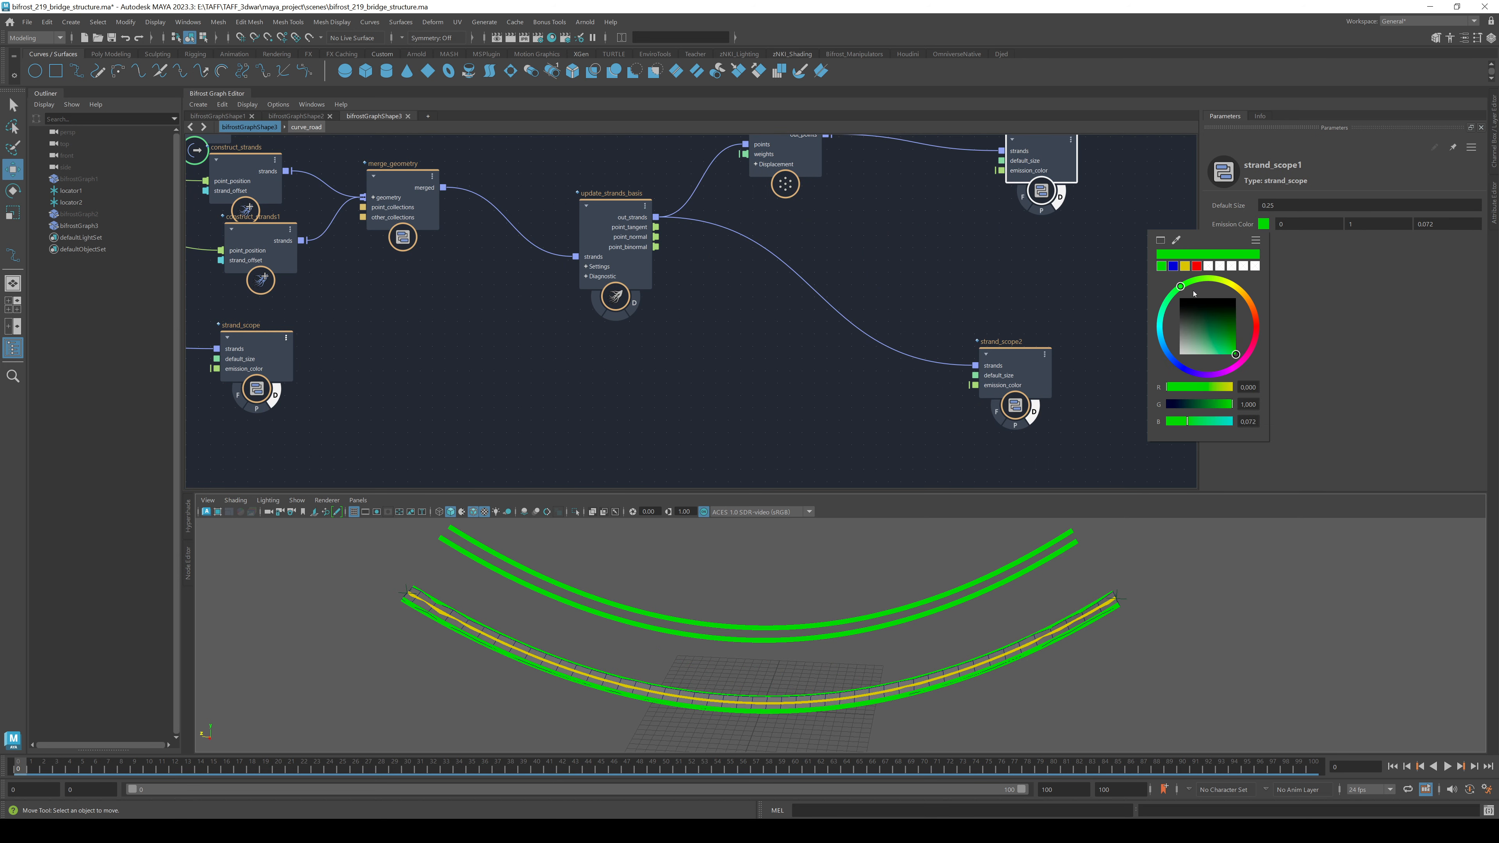
left_click(1184, 267)
left_click(620, 419)
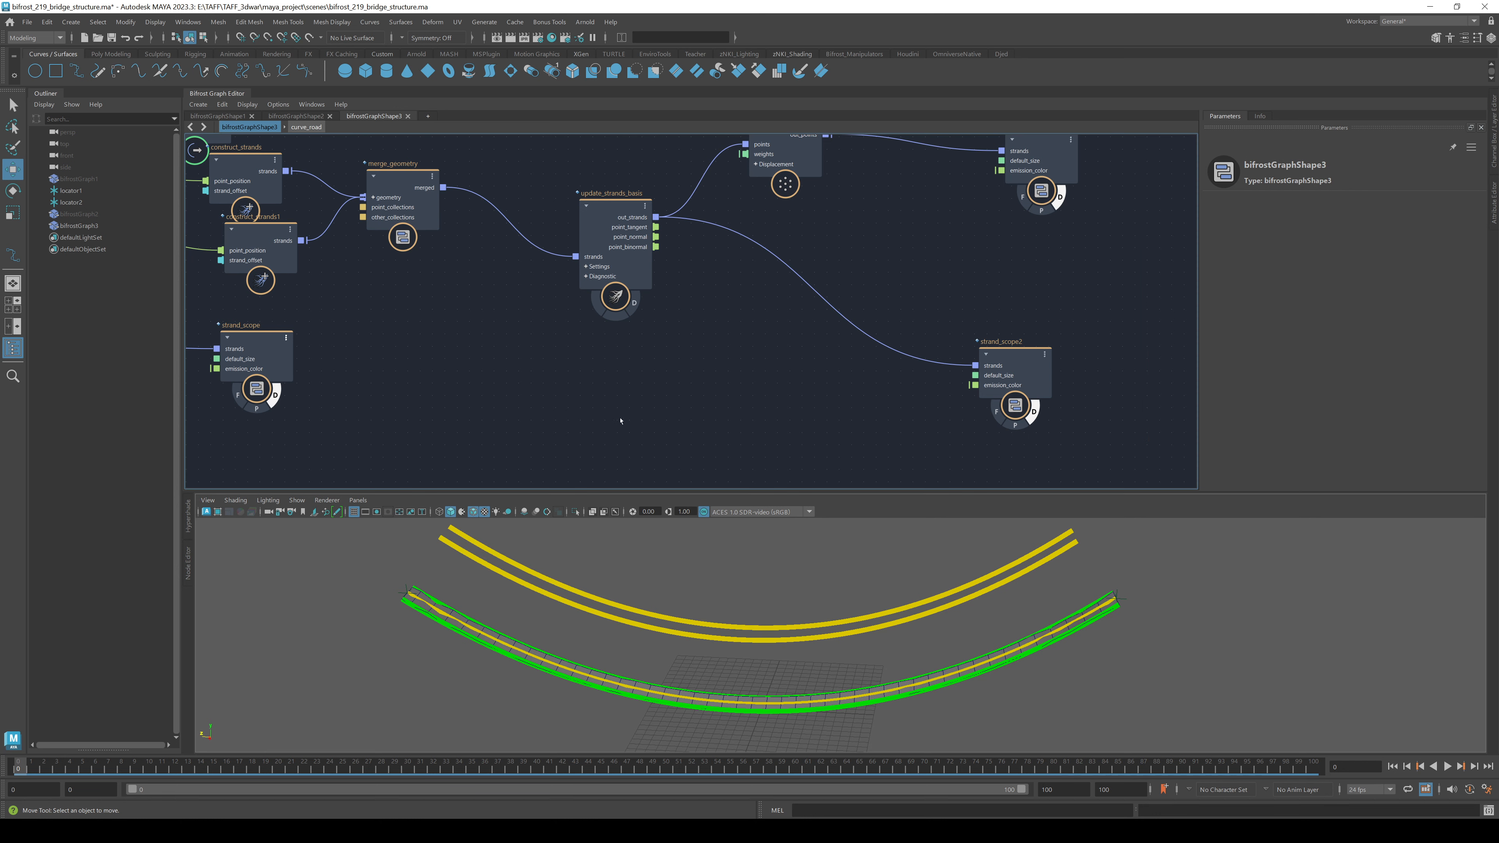
middle_click_drag(703, 350, 1029, 273, "alt")
left_click(600, 272)
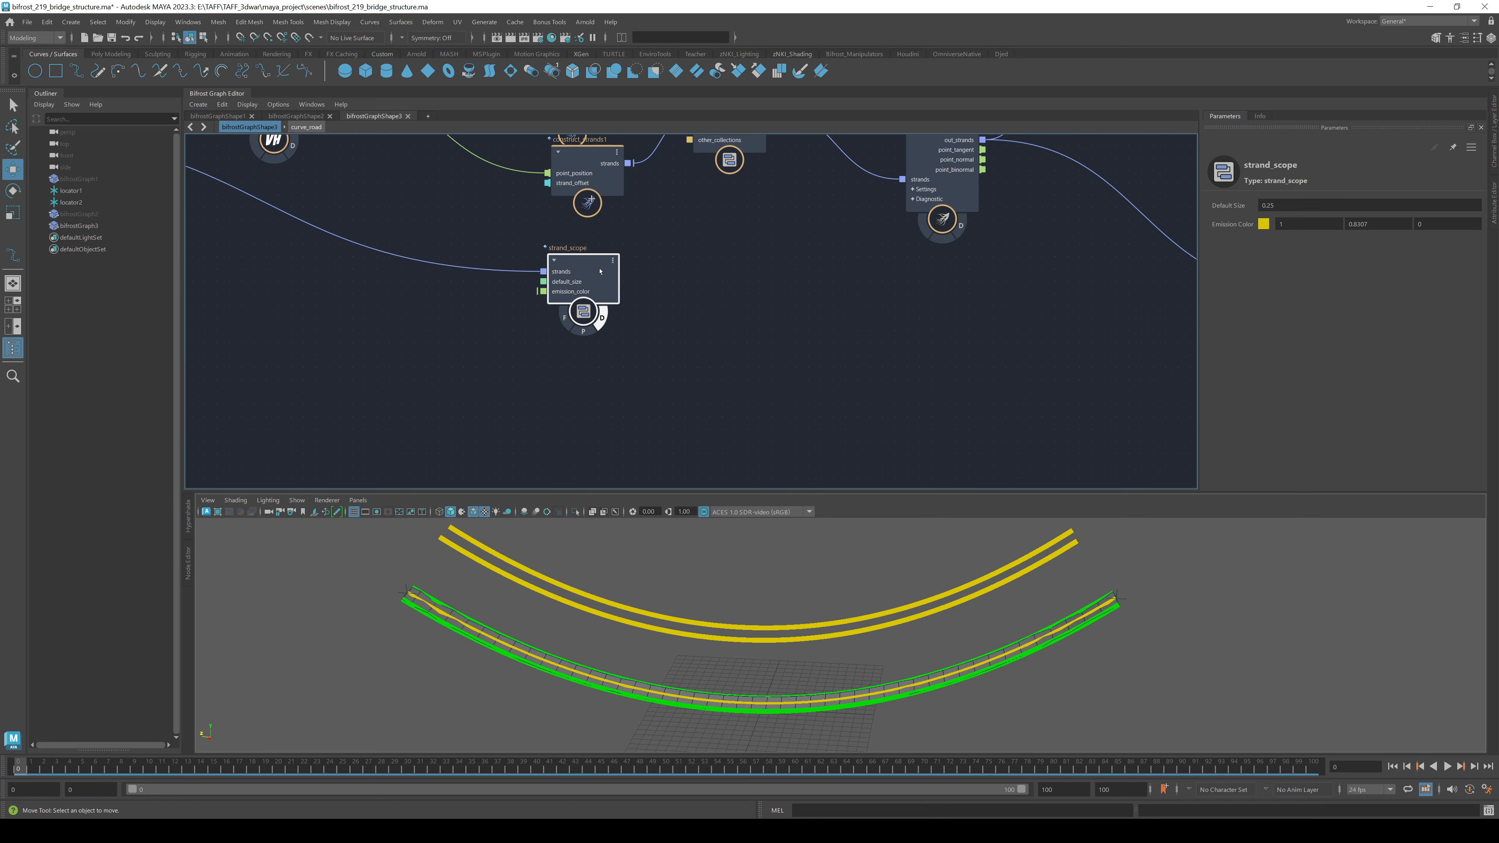
- Delete the old strand_scope node and review the yellow rails and green strands
key("Delete")
left_click_drag(912, 627, 891, 648, "alt")
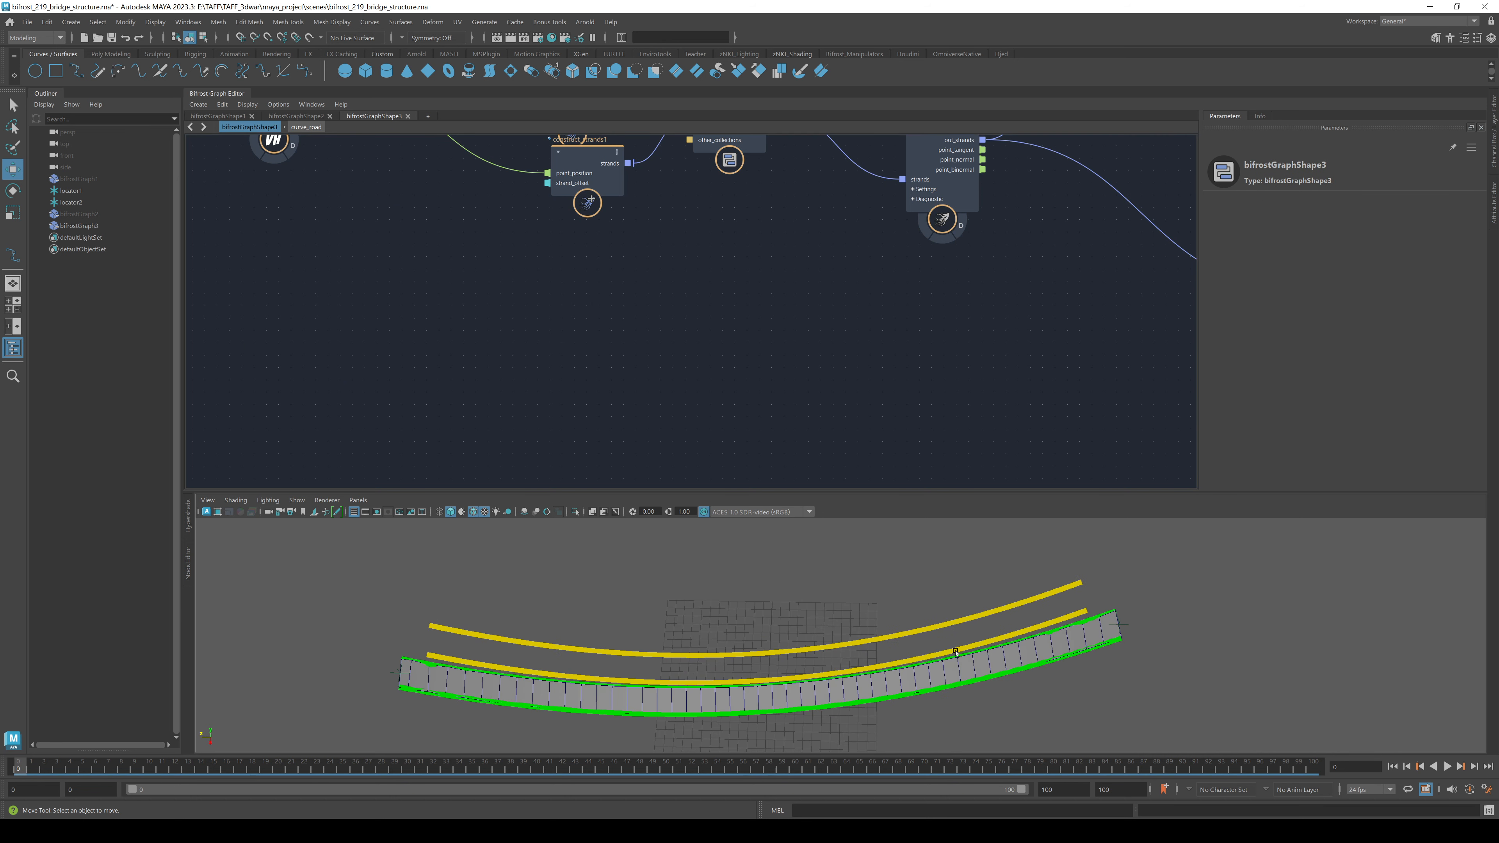
right_click_drag(891, 648, 699, 610, "alt")
left_click_drag(699, 610, 694, 570, "alt")
right_click_drag(694, 570, 892, 589, "alt")
middle_click_drag(893, 588, 1015, 622, "alt")
middle_click_drag(697, 560, 760, 604, "alt")
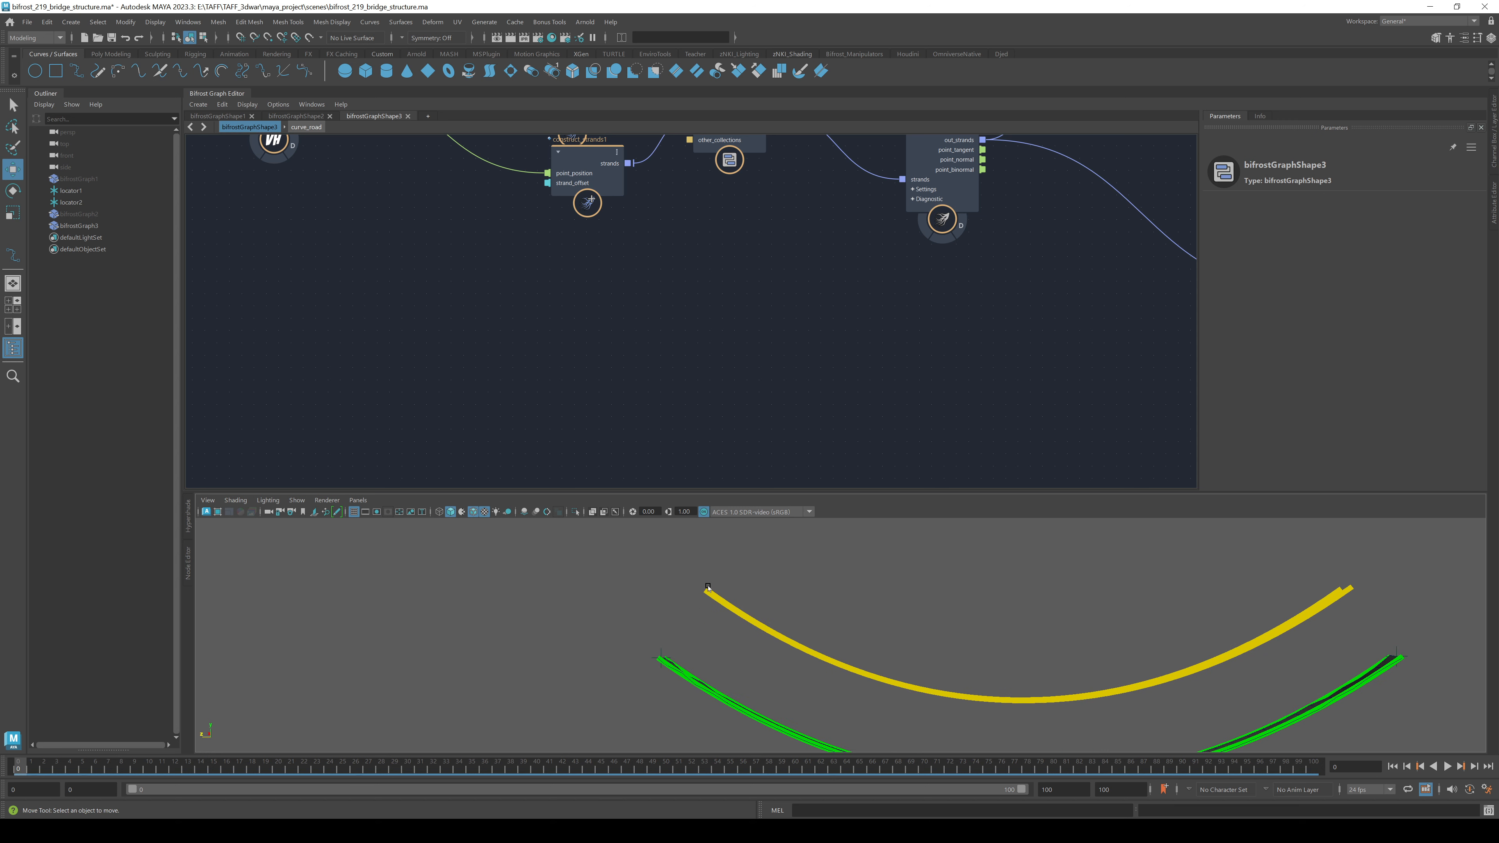
scroll(819, 596, "down", 4)
middle_click_drag(863, 606, 642, 575, "alt")
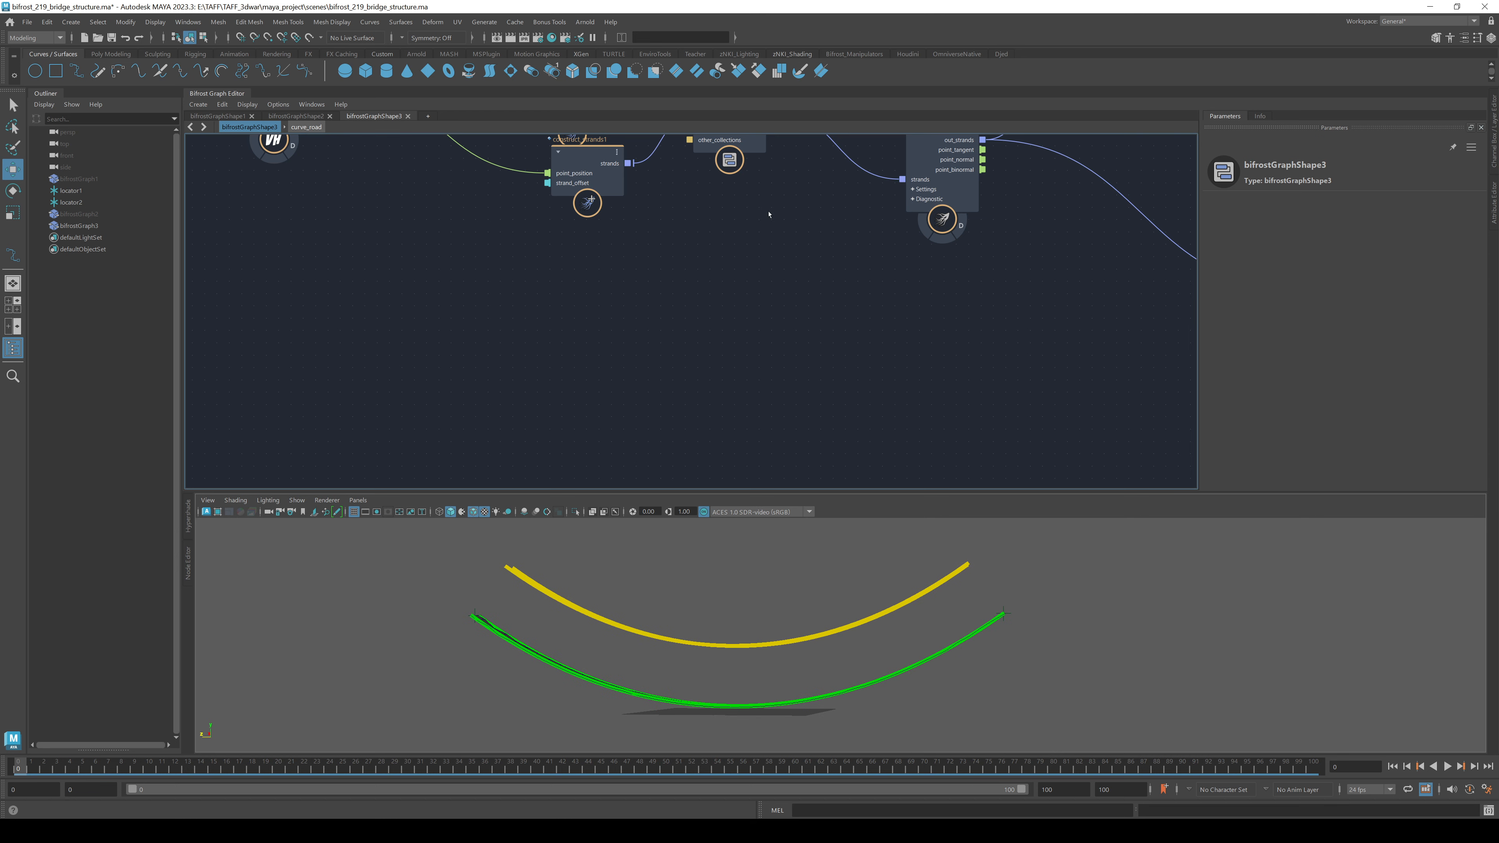
- Shift strand_scope1 and displace_points further right in the graph
middle_click_drag(905, 309, 462, 411, "alt")
middle_click_drag(847, 300, 691, 362, "alt")
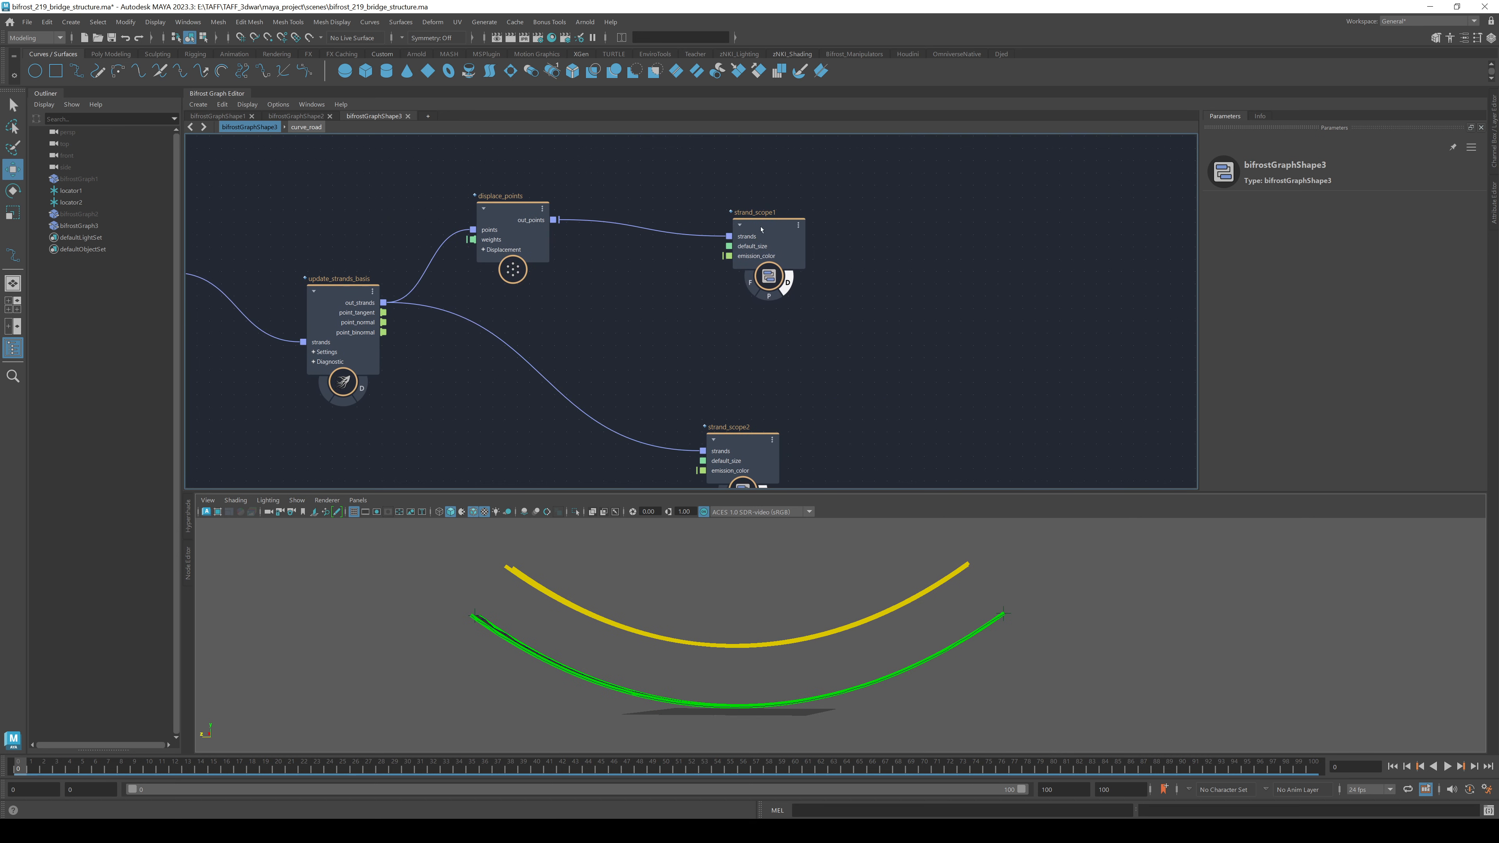
left_click_drag(761, 229, 975, 207)
left_click_drag(507, 229, 673, 206)
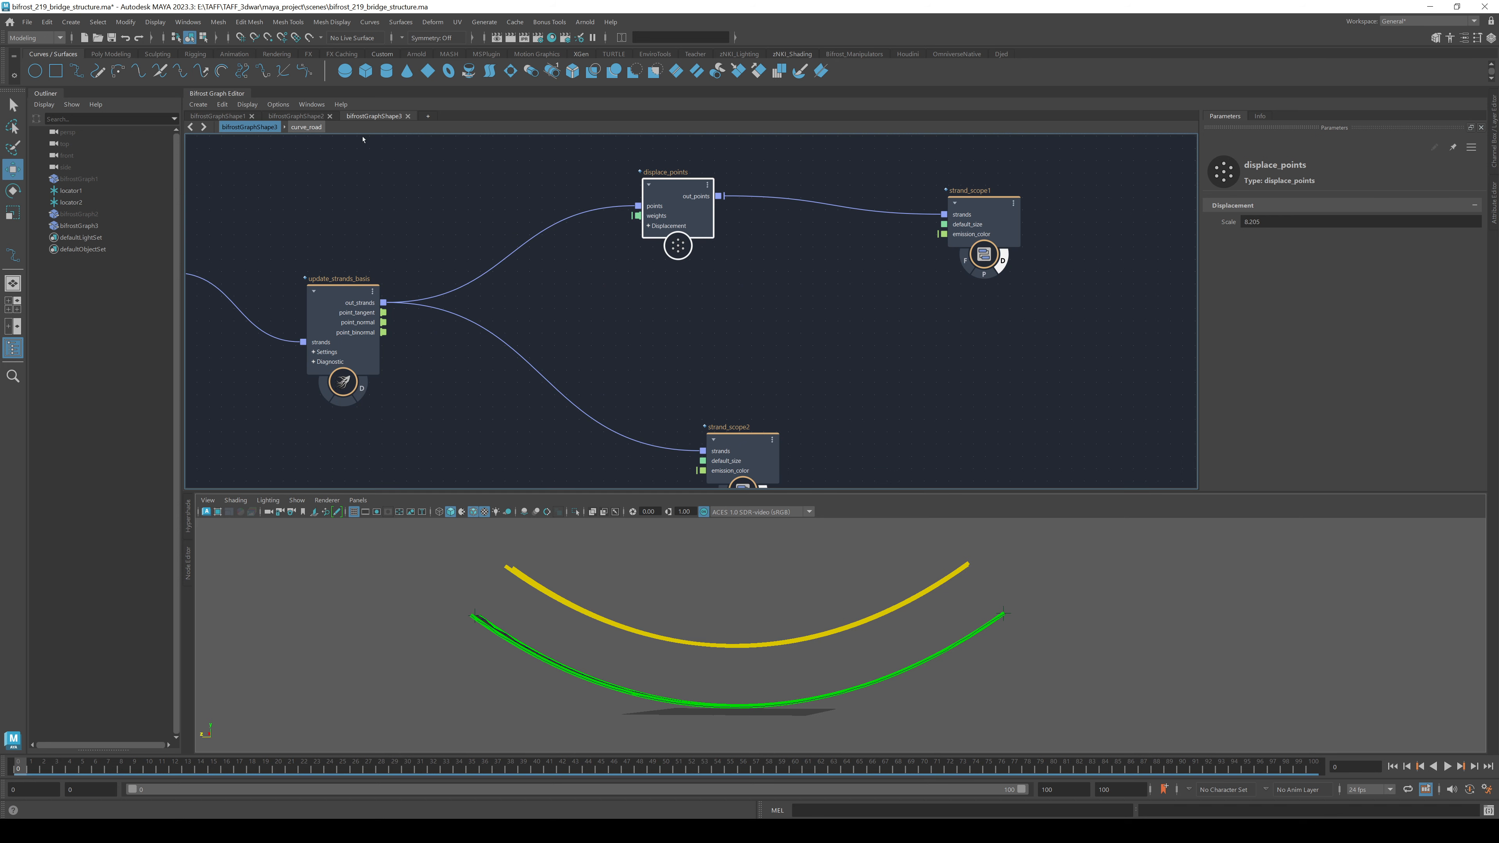
- Select the five point-position nodes in bifrostGraphShape2
left_click(315, 116)
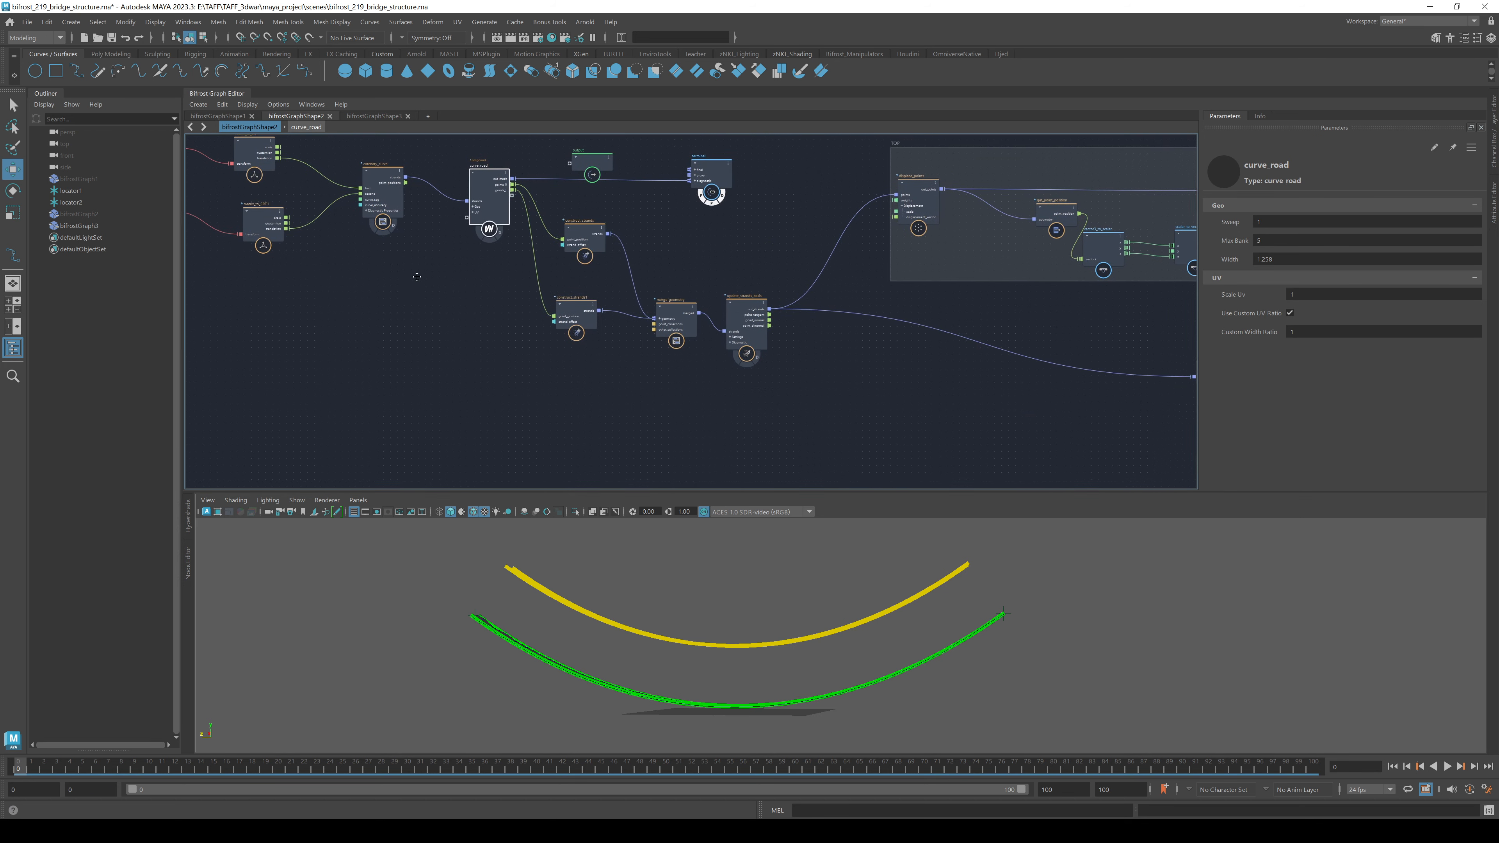
scroll(696, 259, "up", 1)
middle_click_drag(804, 277, 322, 287, "alt")
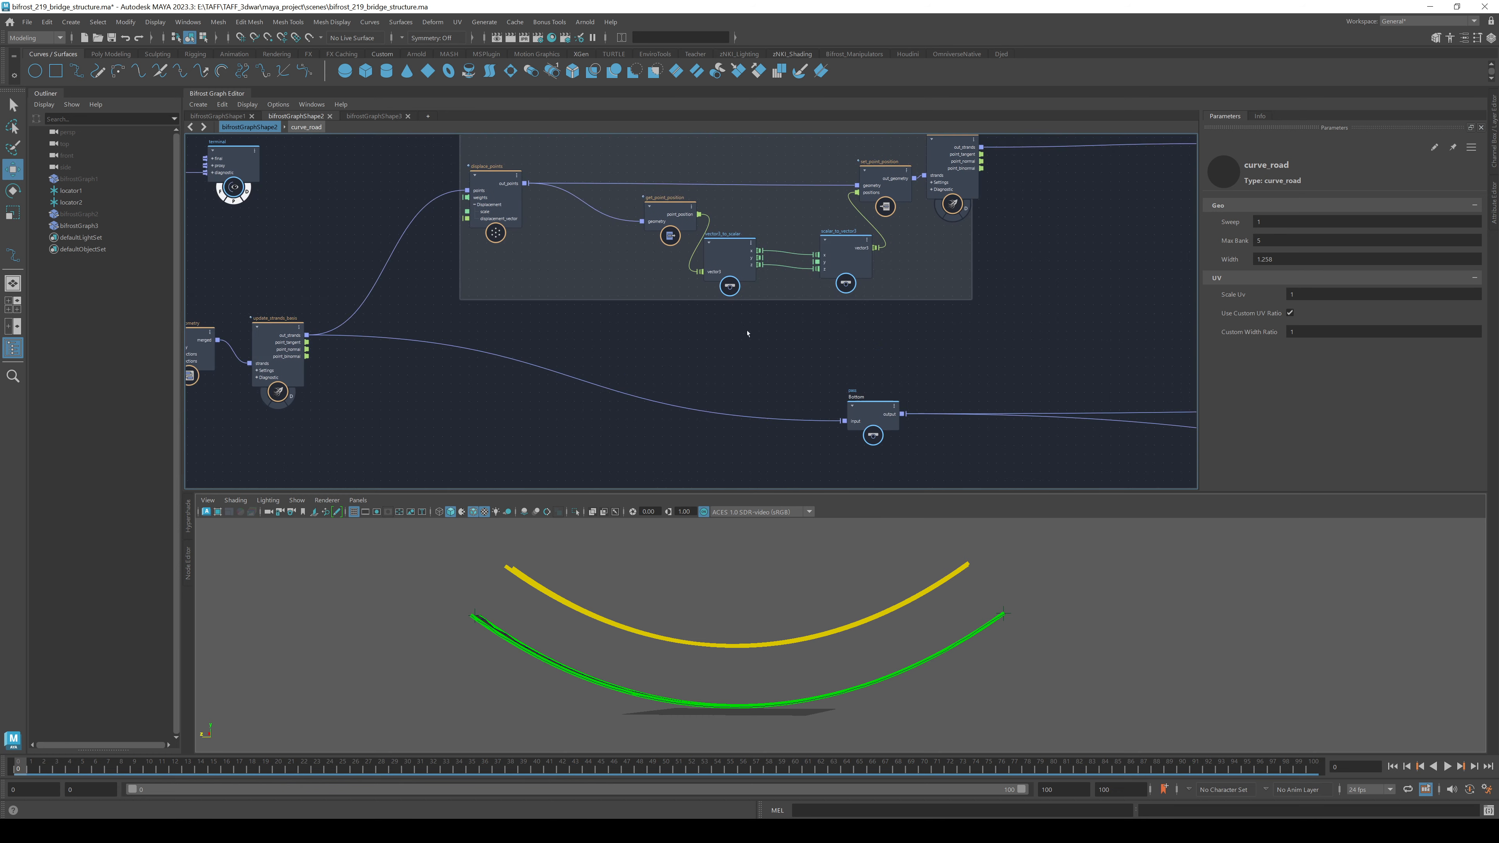
middle_click_drag(564, 218, 394, 277, "alt")
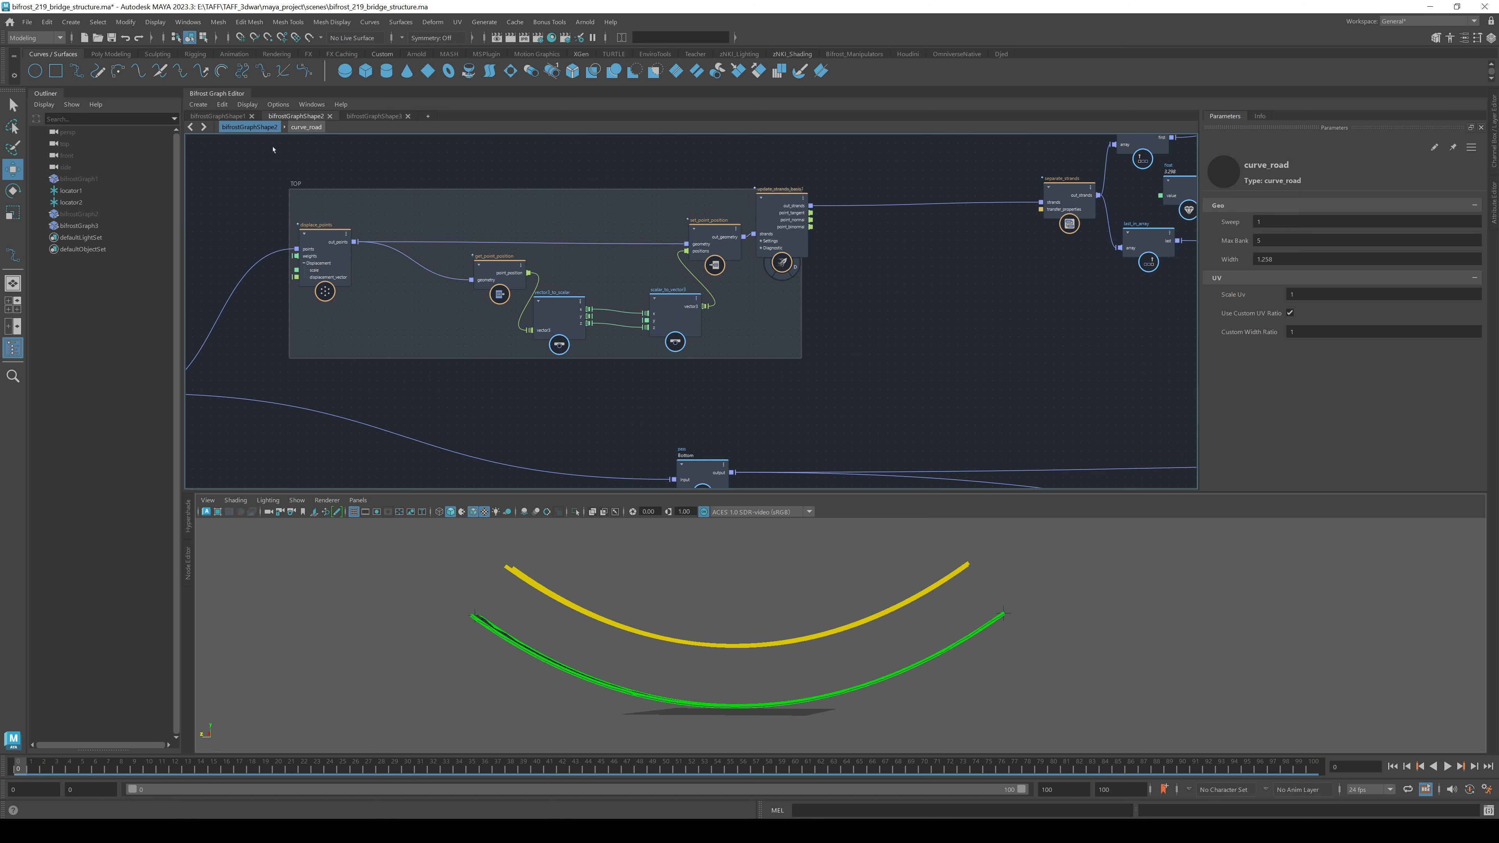
left_click_drag(881, 376, 881, 372)
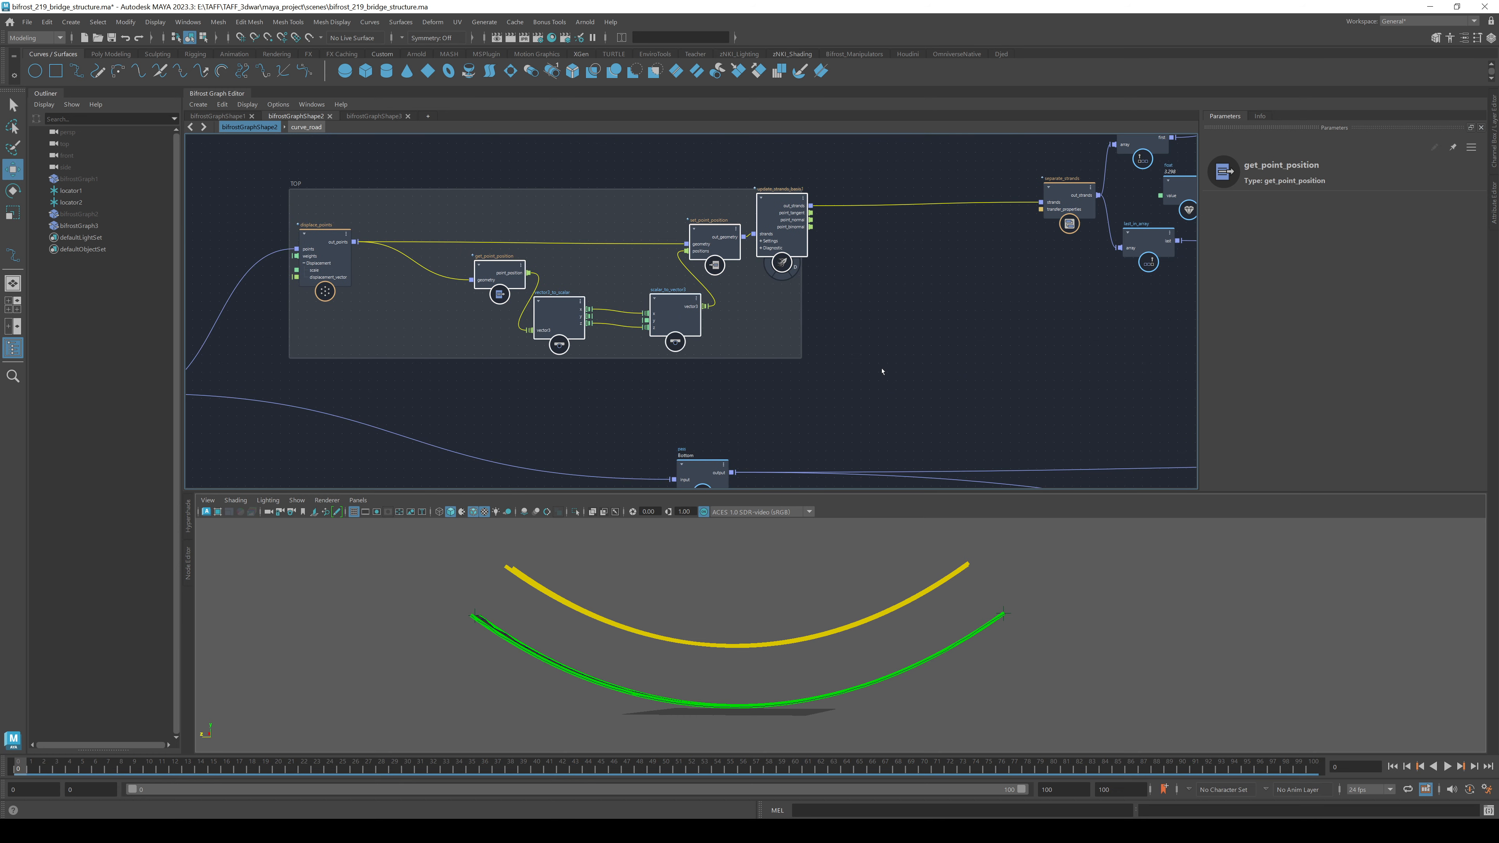
- In bifrostGraphShape3, move strand_scope1 far right to make room
left_click(373, 116)
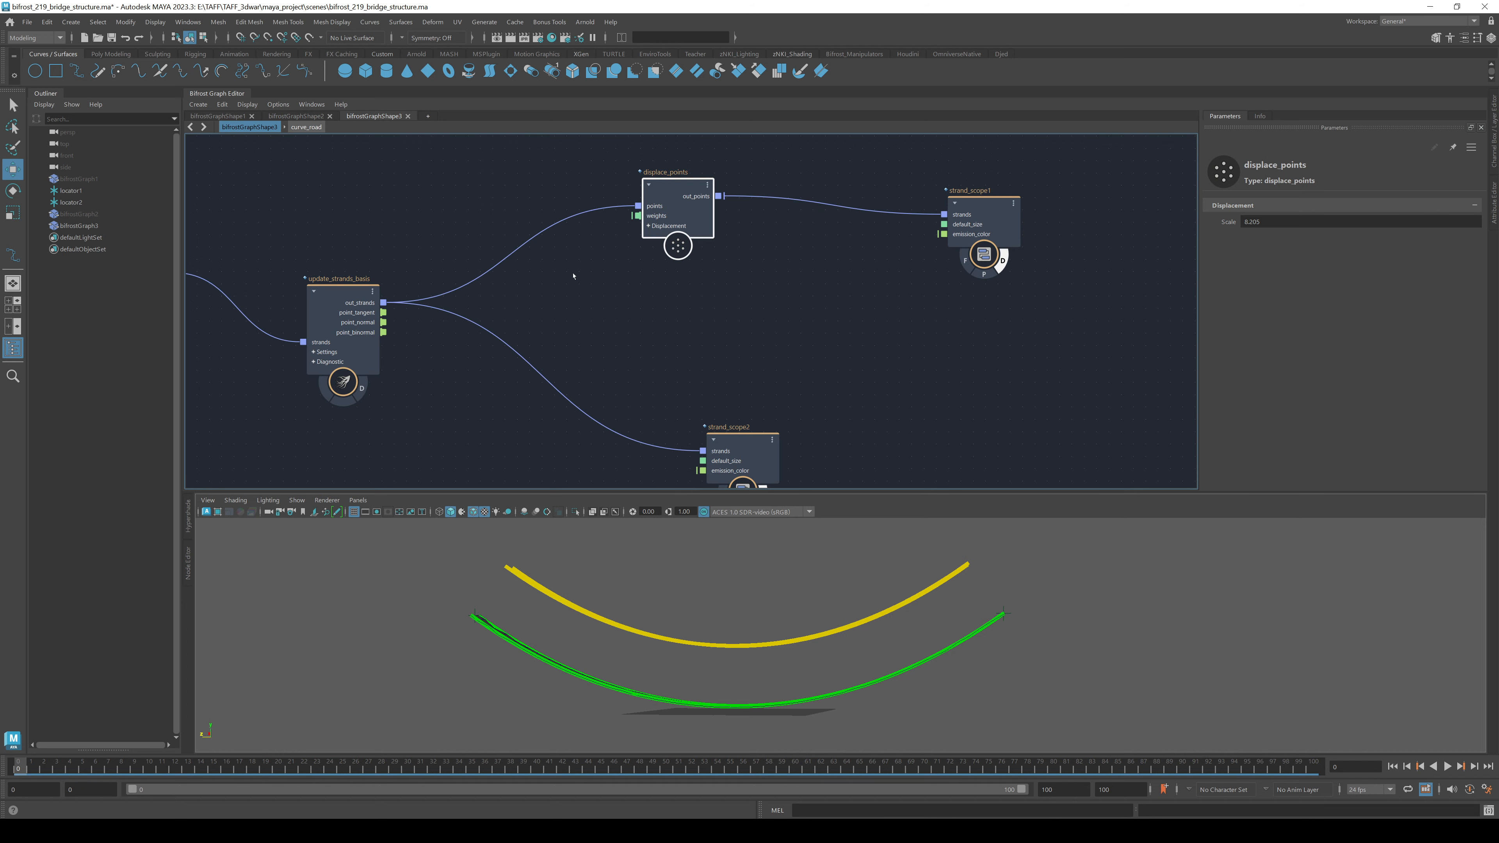
left_click(788, 316)
middle_click_drag(788, 316, 420, 354, "alt")
left_click_drag(627, 255, 945, 235)
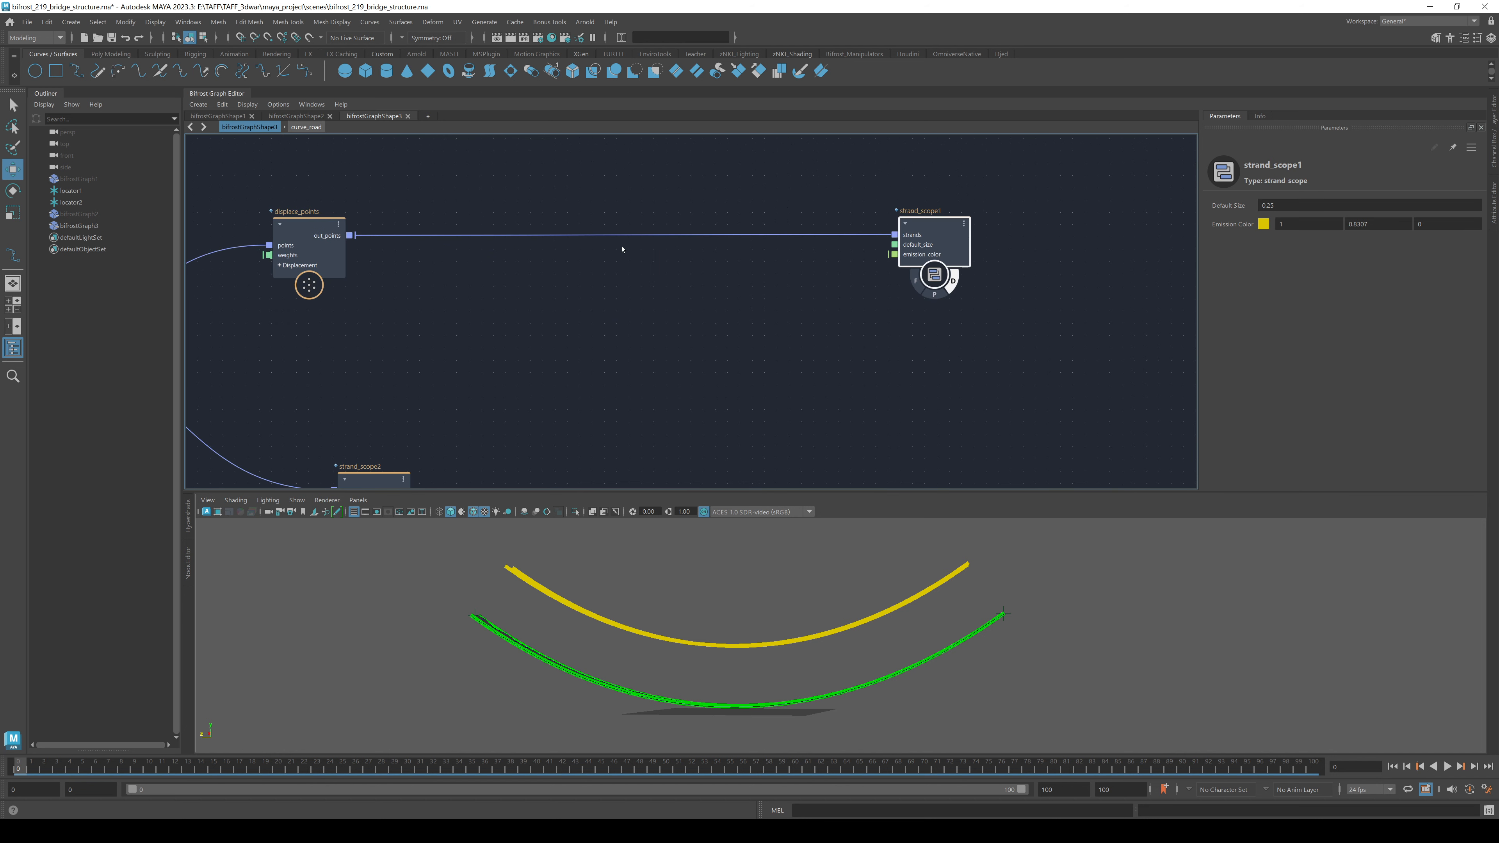
left_click(624, 282)
- Paste the five nodes beside displace_points and wire update_strands_basis1 out_strands into strand_scope1
key("ctrl+v")
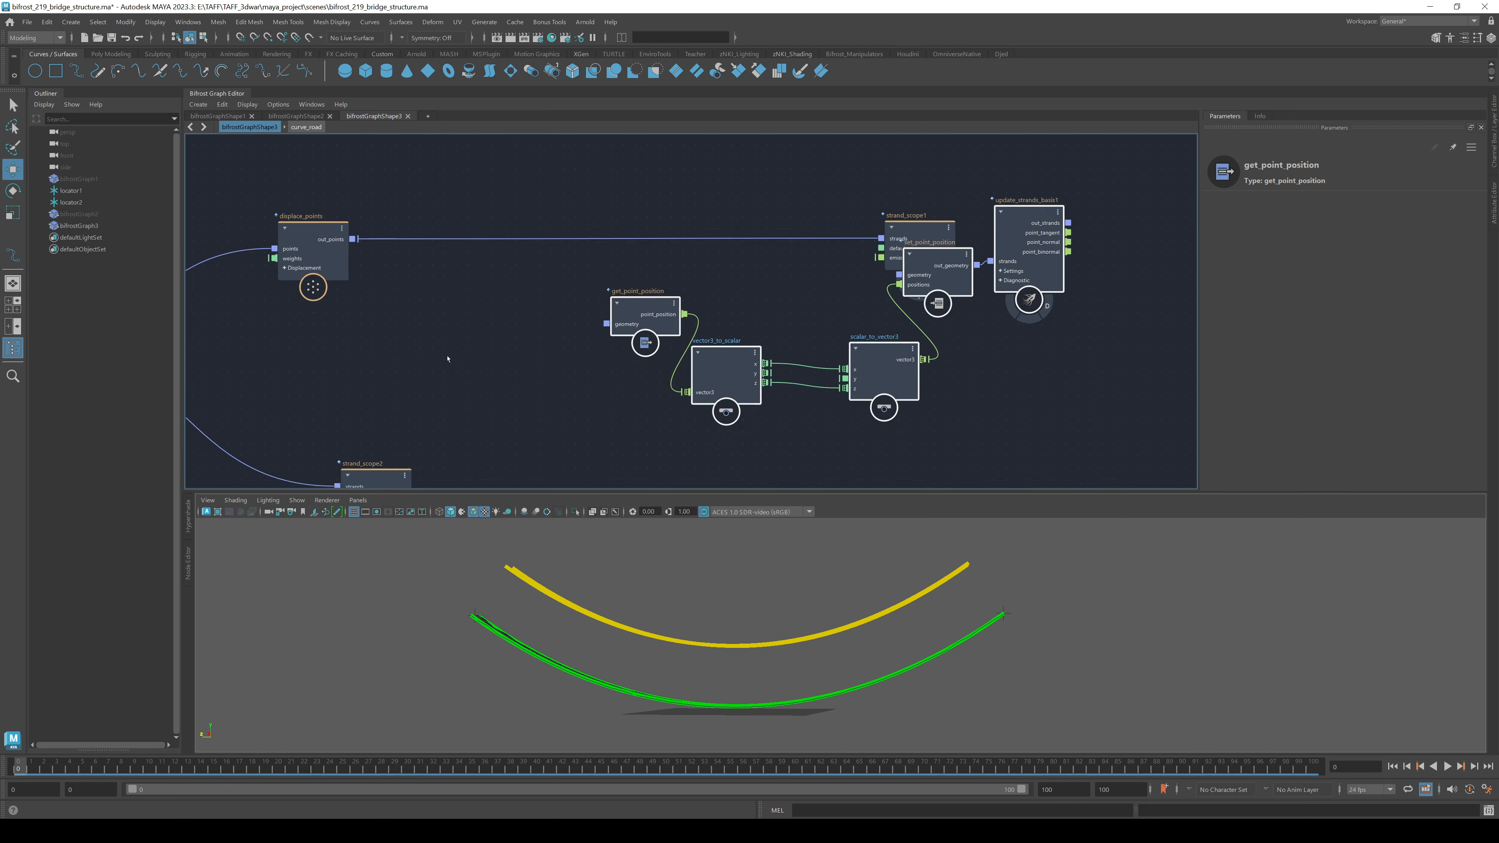
scroll(445, 358, "down", 2)
left_click_drag(585, 324, 406, 350)
left_click(819, 377)
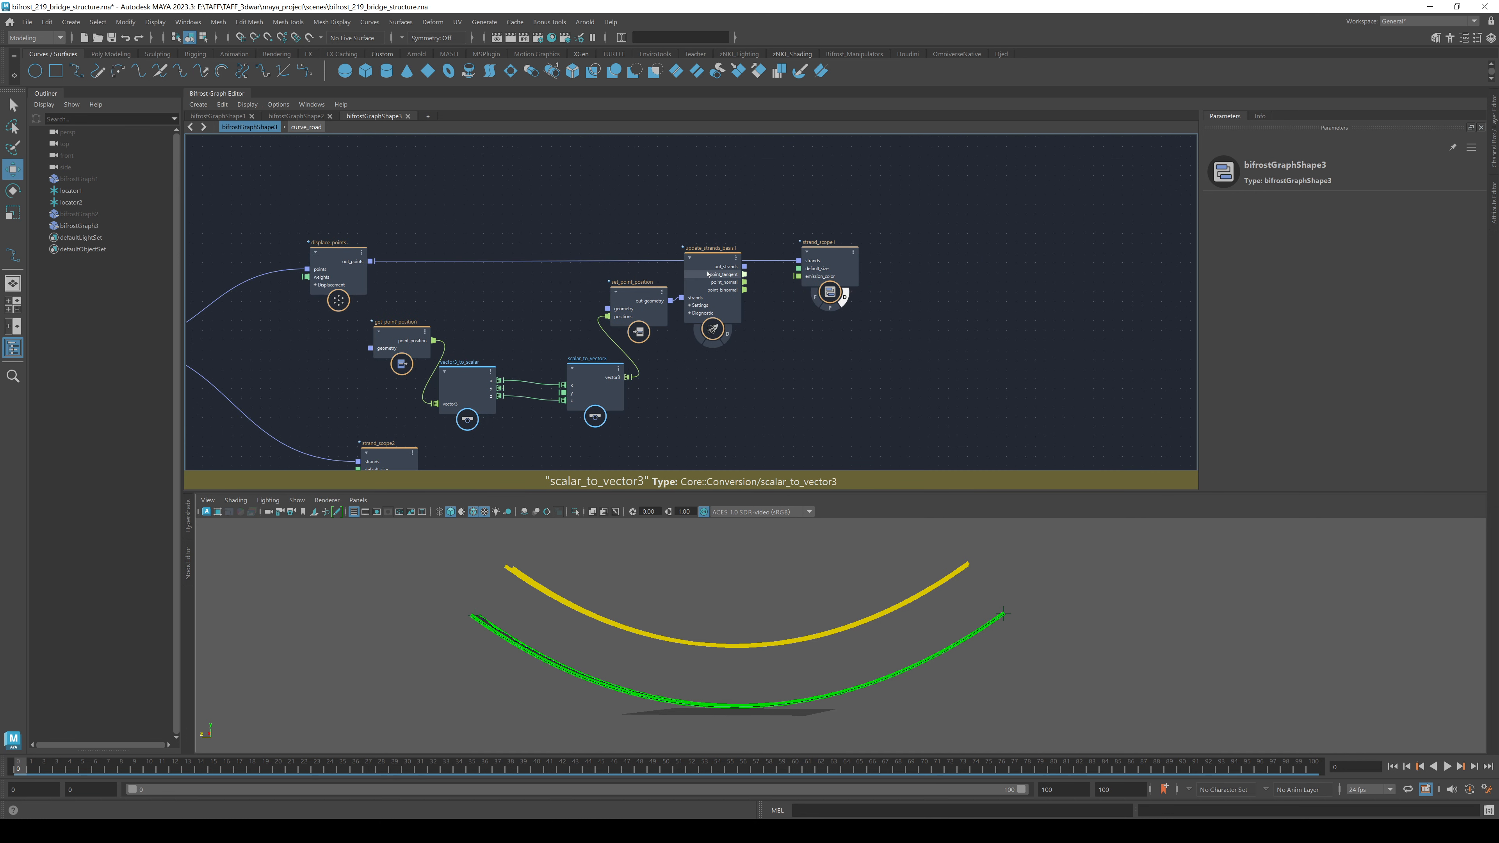
left_click_drag(710, 290, 714, 303)
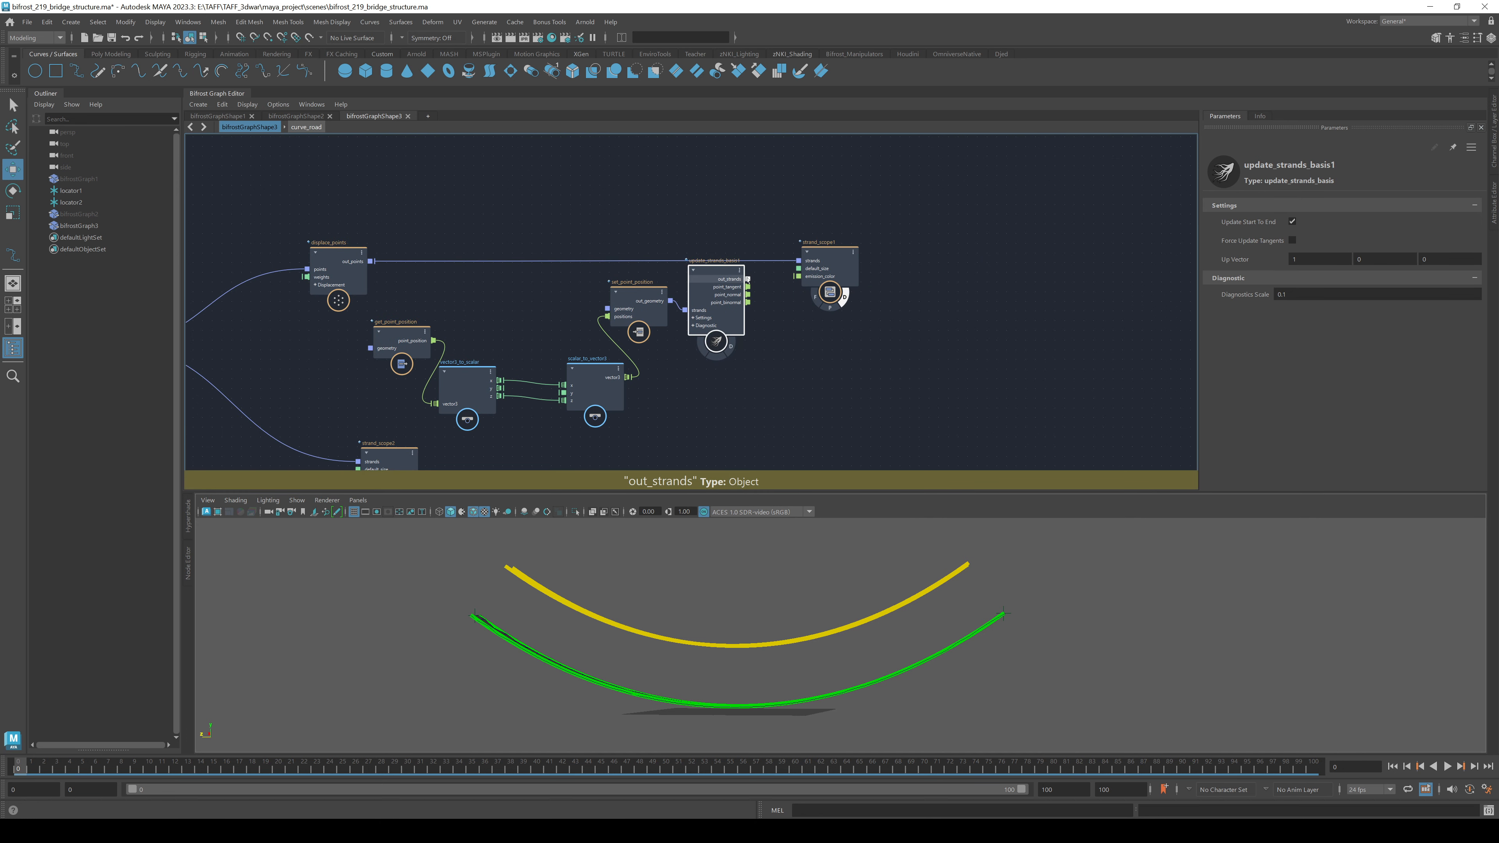
left_click(747, 280)
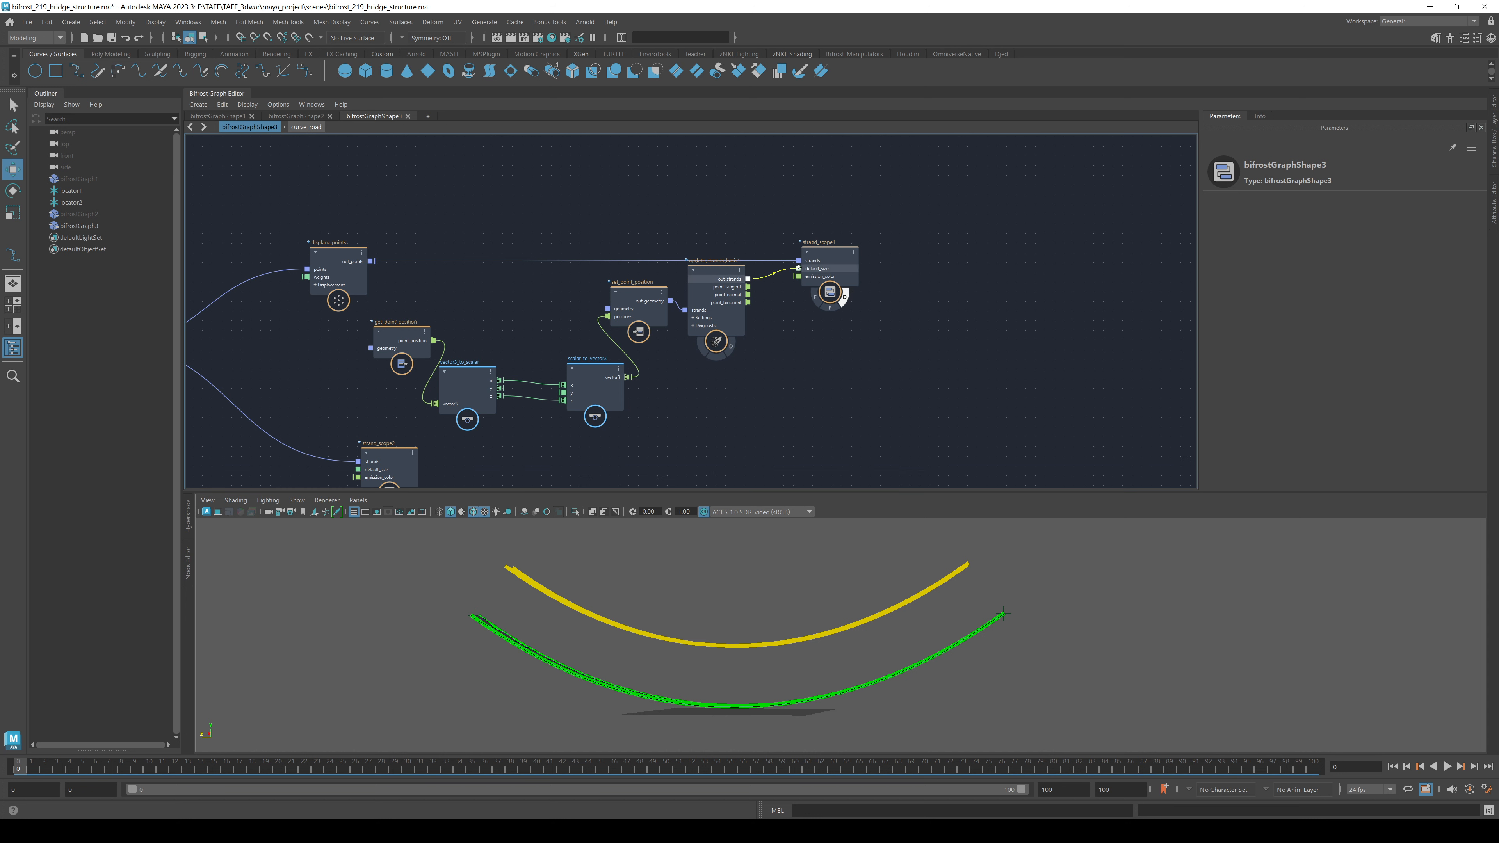
left_click_drag(747, 280, 799, 261)
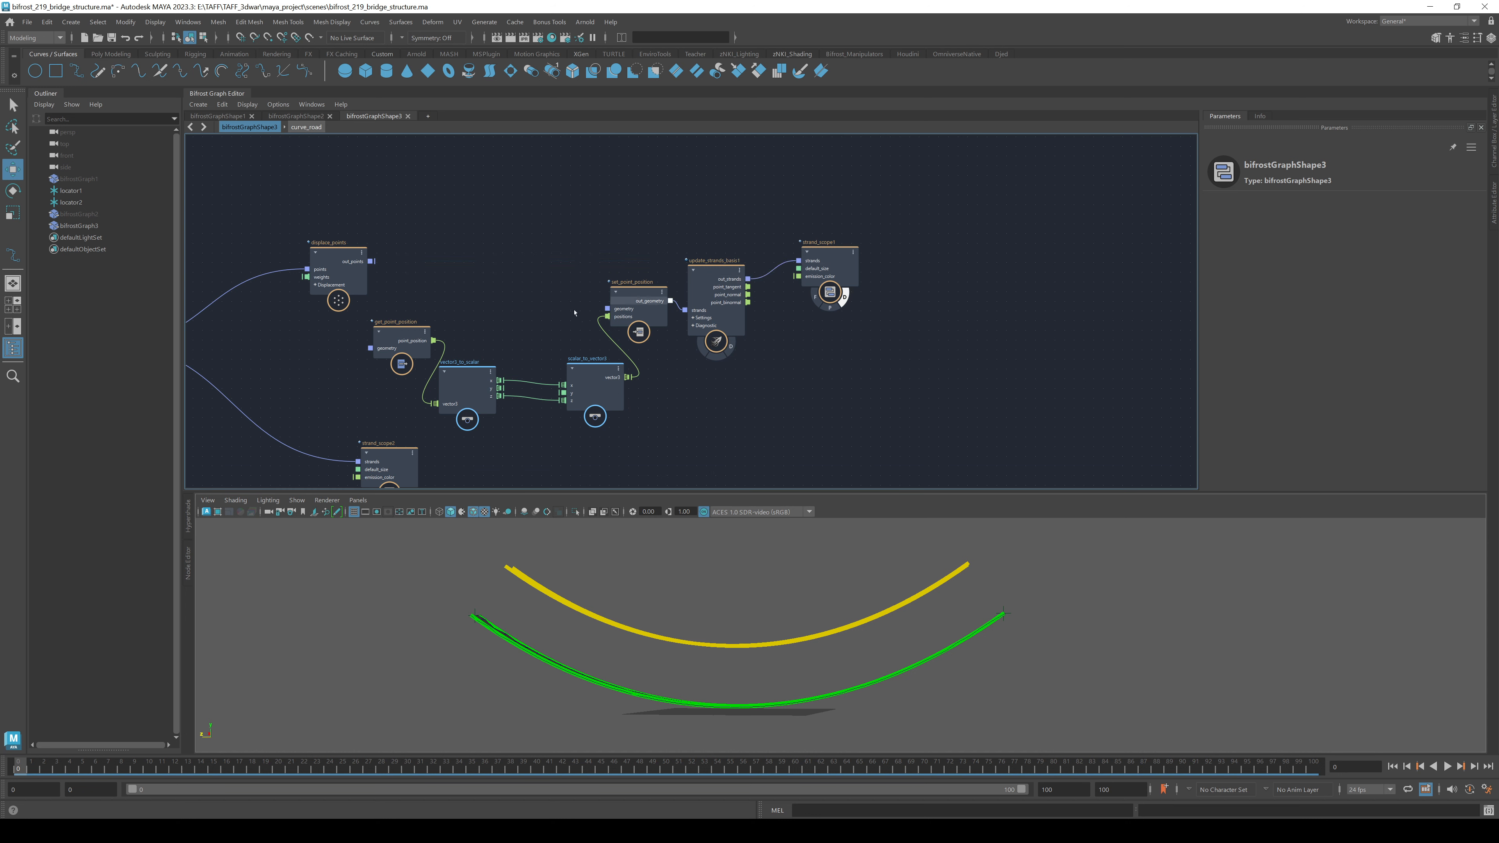
- Feed displace_points output into both set_point_position and get_point_position geometry inputs
left_click(390, 333)
left_click_drag(371, 261, 607, 309)
left_click_drag(370, 261, 373, 348)
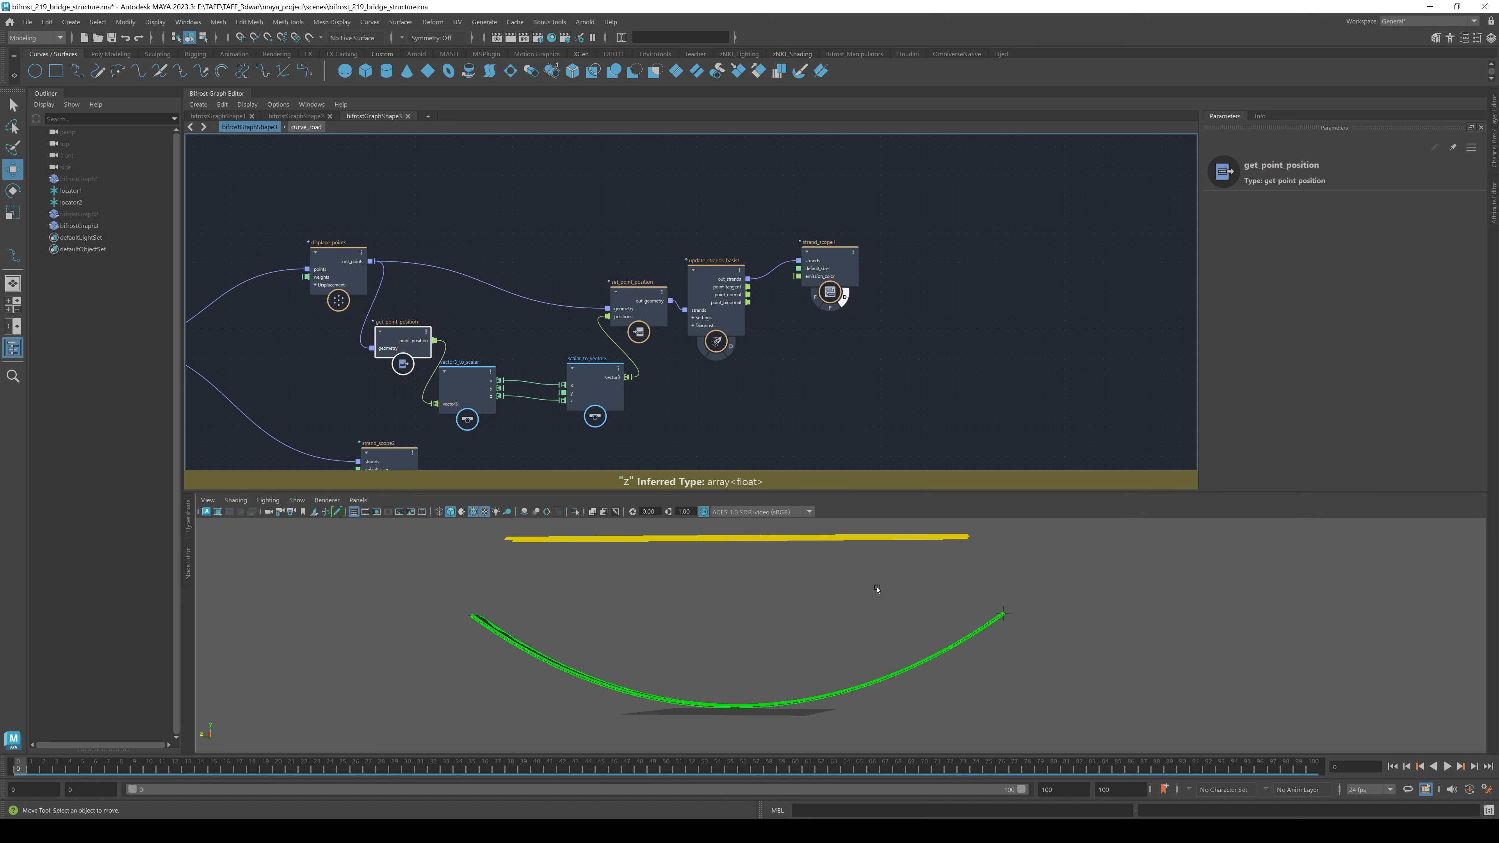
- Tidy the chain by repositioning vector3_to_scalar, get_point_position, conversion nodes and displace_points
middle_click_drag(487, 455, 737, 409, "alt")
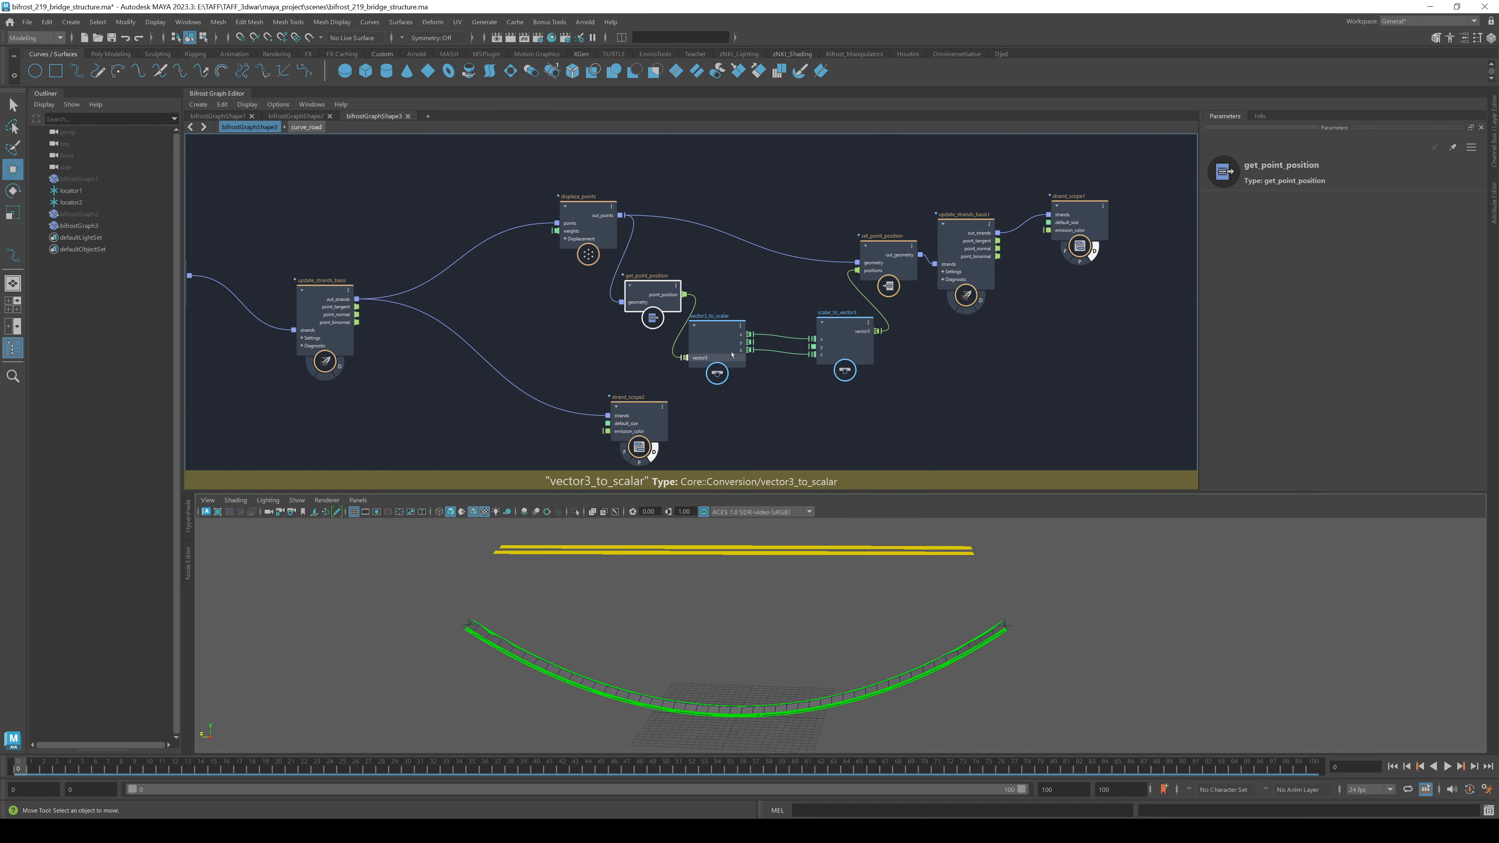
left_click_drag(720, 322, 745, 267)
left_click_drag(631, 284, 596, 289)
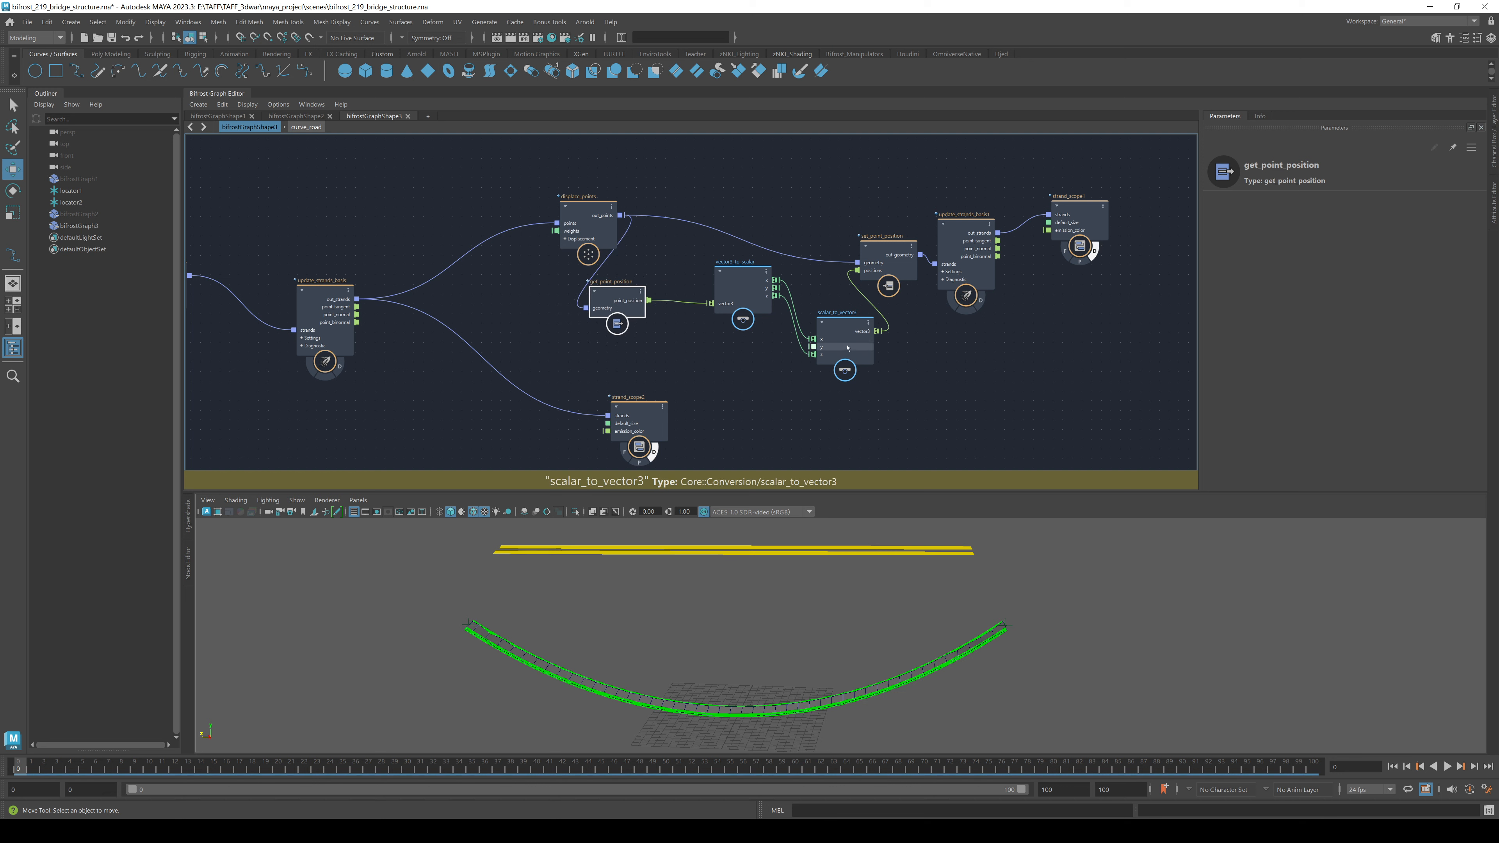
left_click_drag(844, 336, 736, 295)
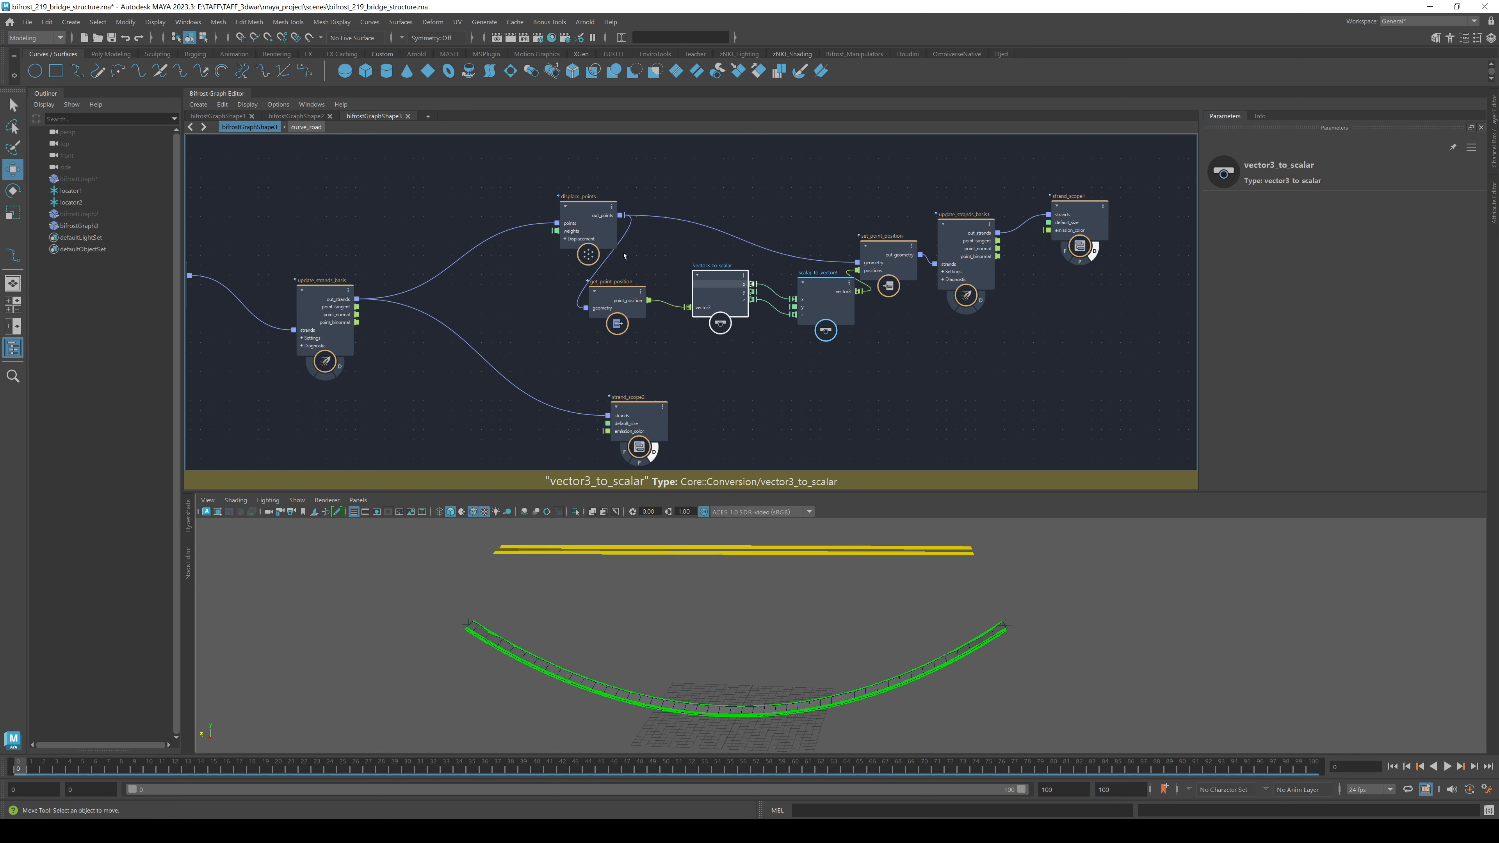
left_click_drag(575, 215, 527, 173)
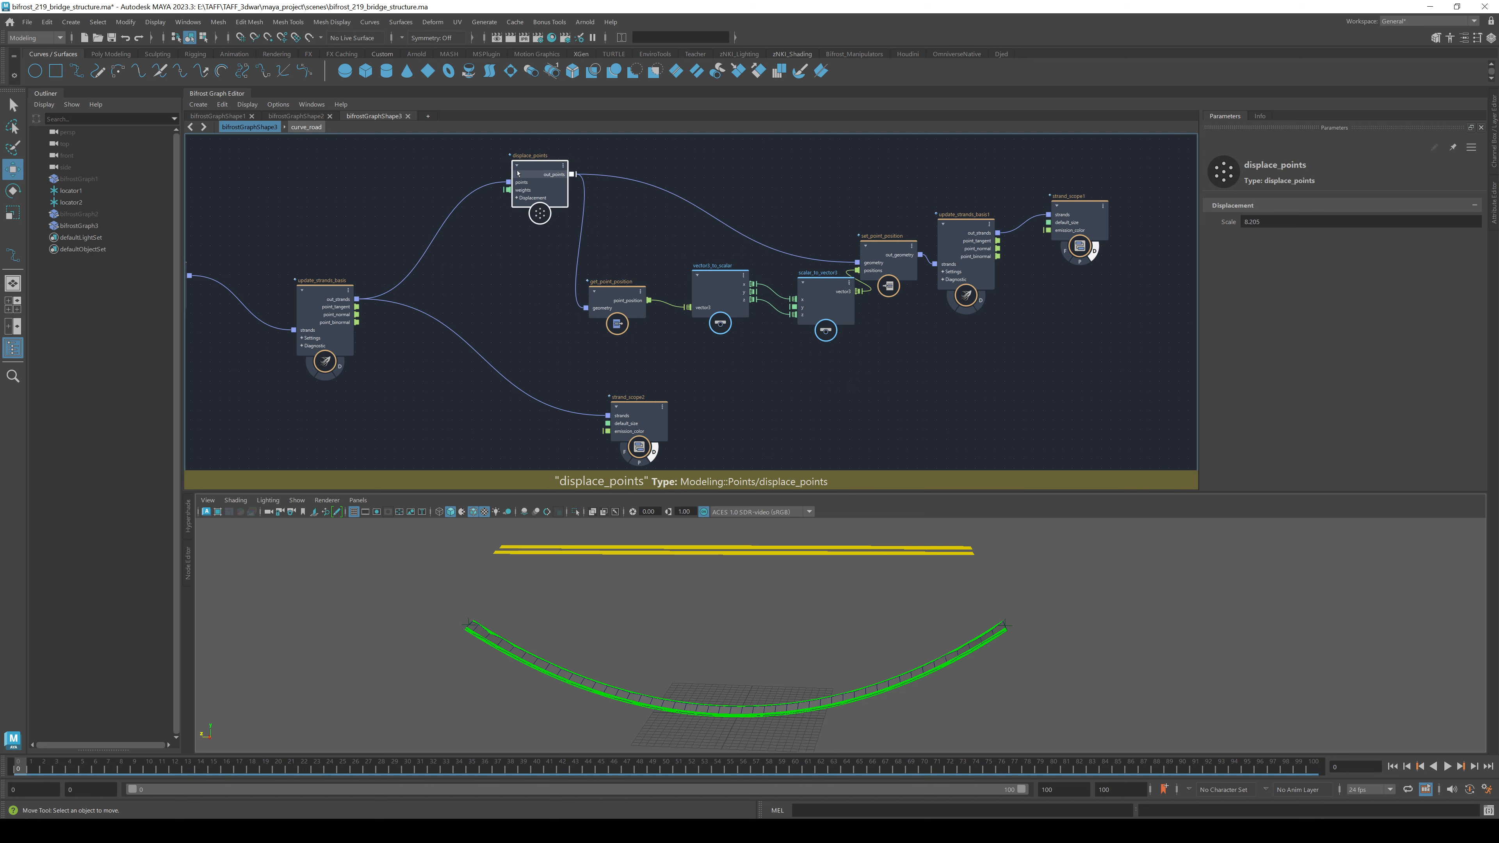
left_click(325, 116)
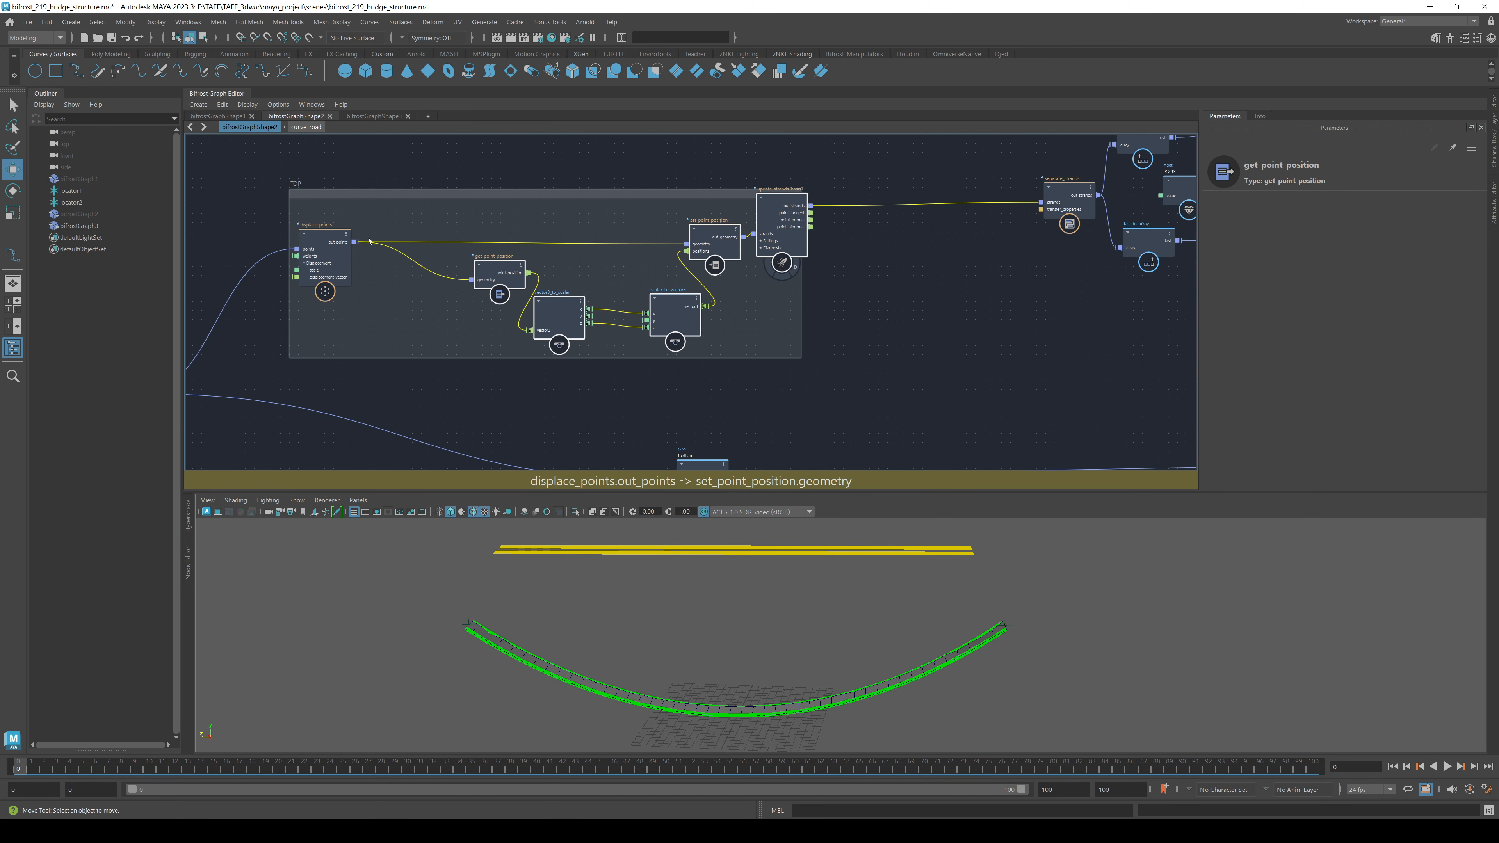
left_click(374, 117)
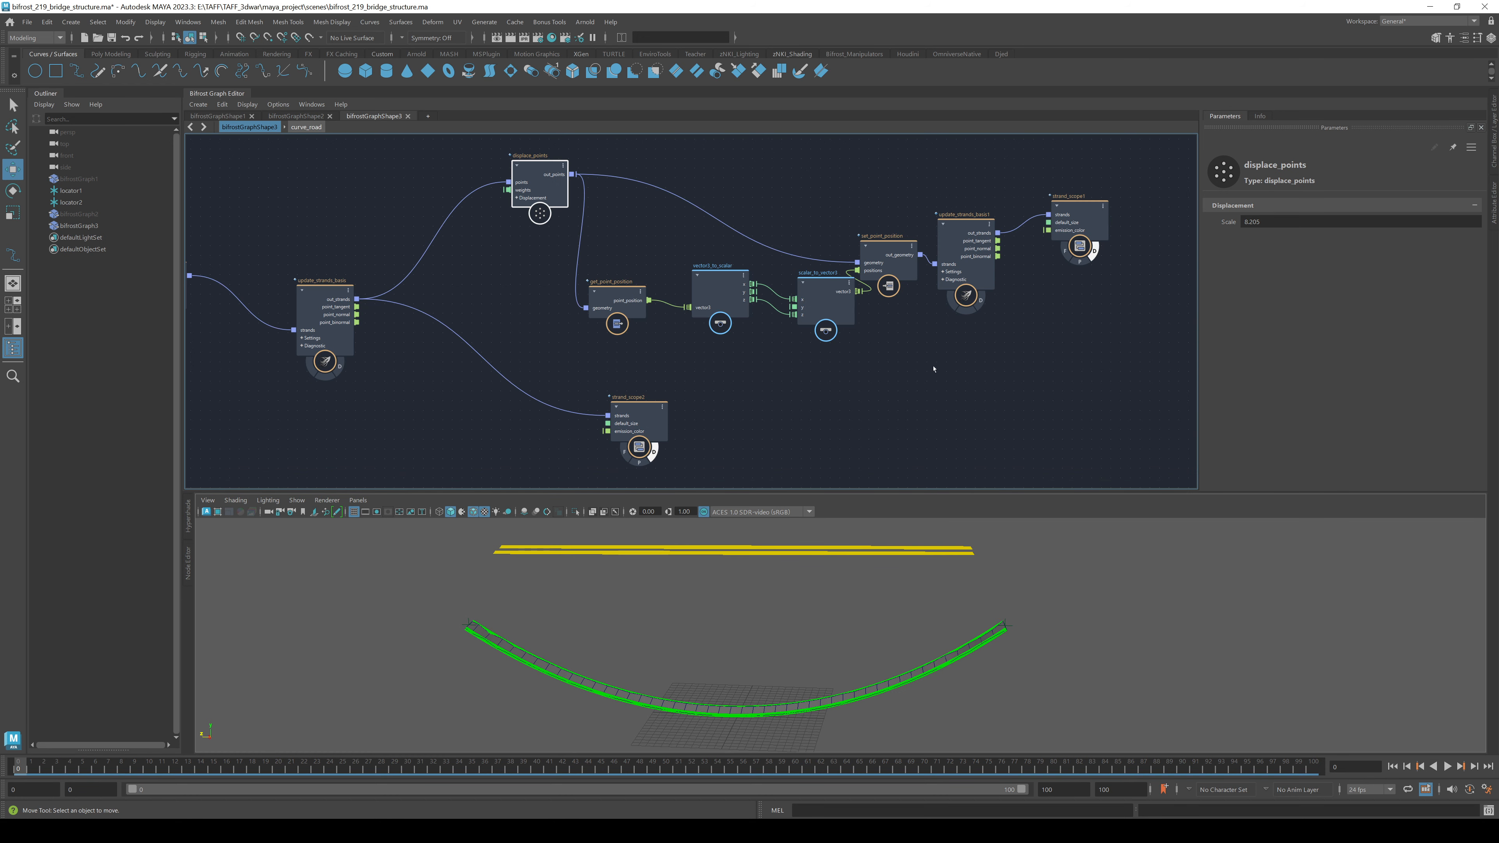
- Make displace_points' displacement_vector a Math::float3 with value 0, 1, 0
scroll(511, 214, "up", 5)
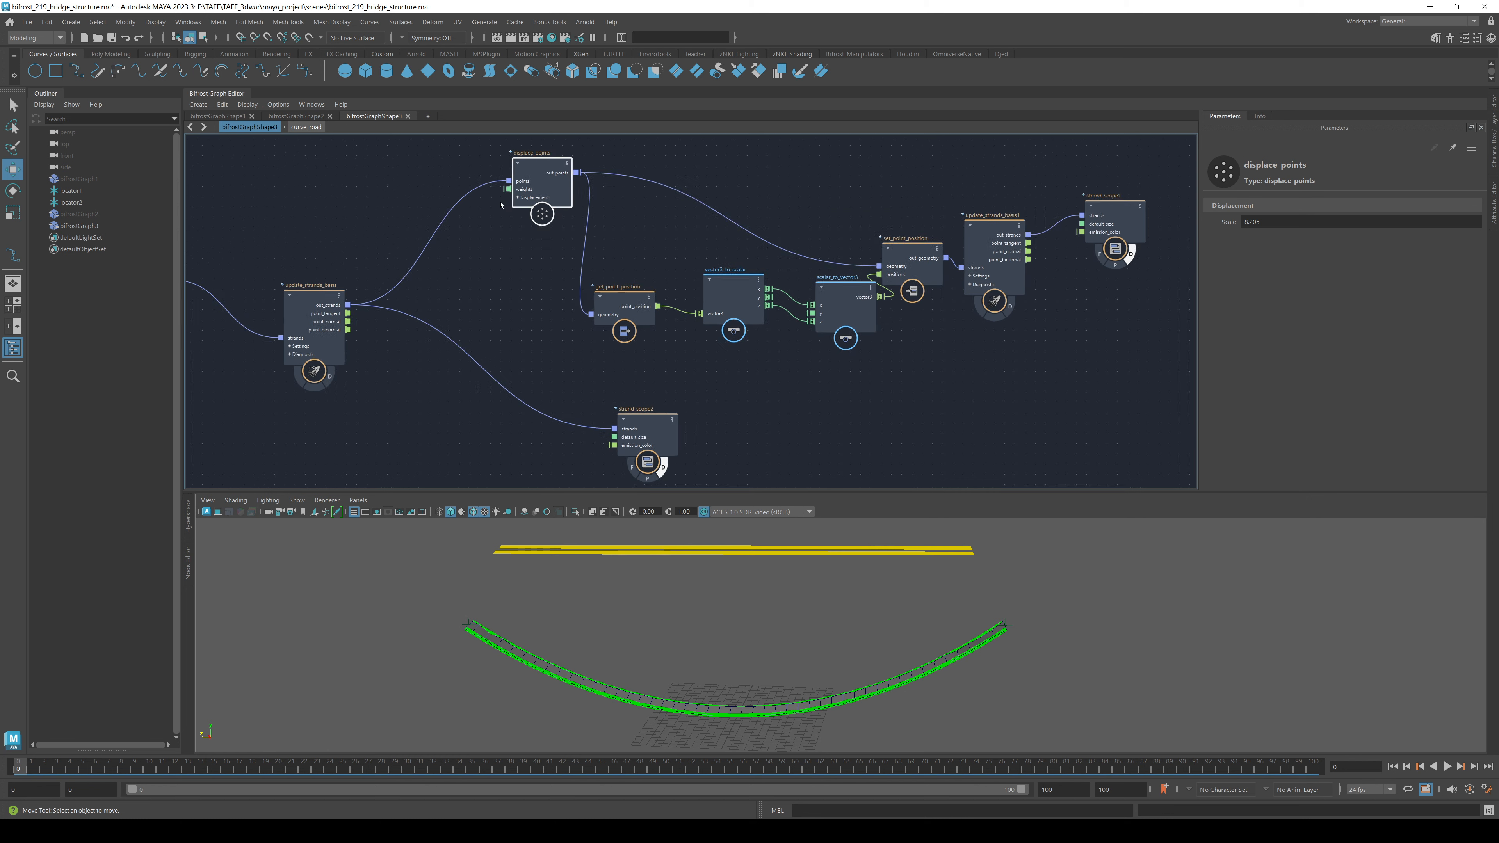
left_click(522, 198)
right_click(508, 231)
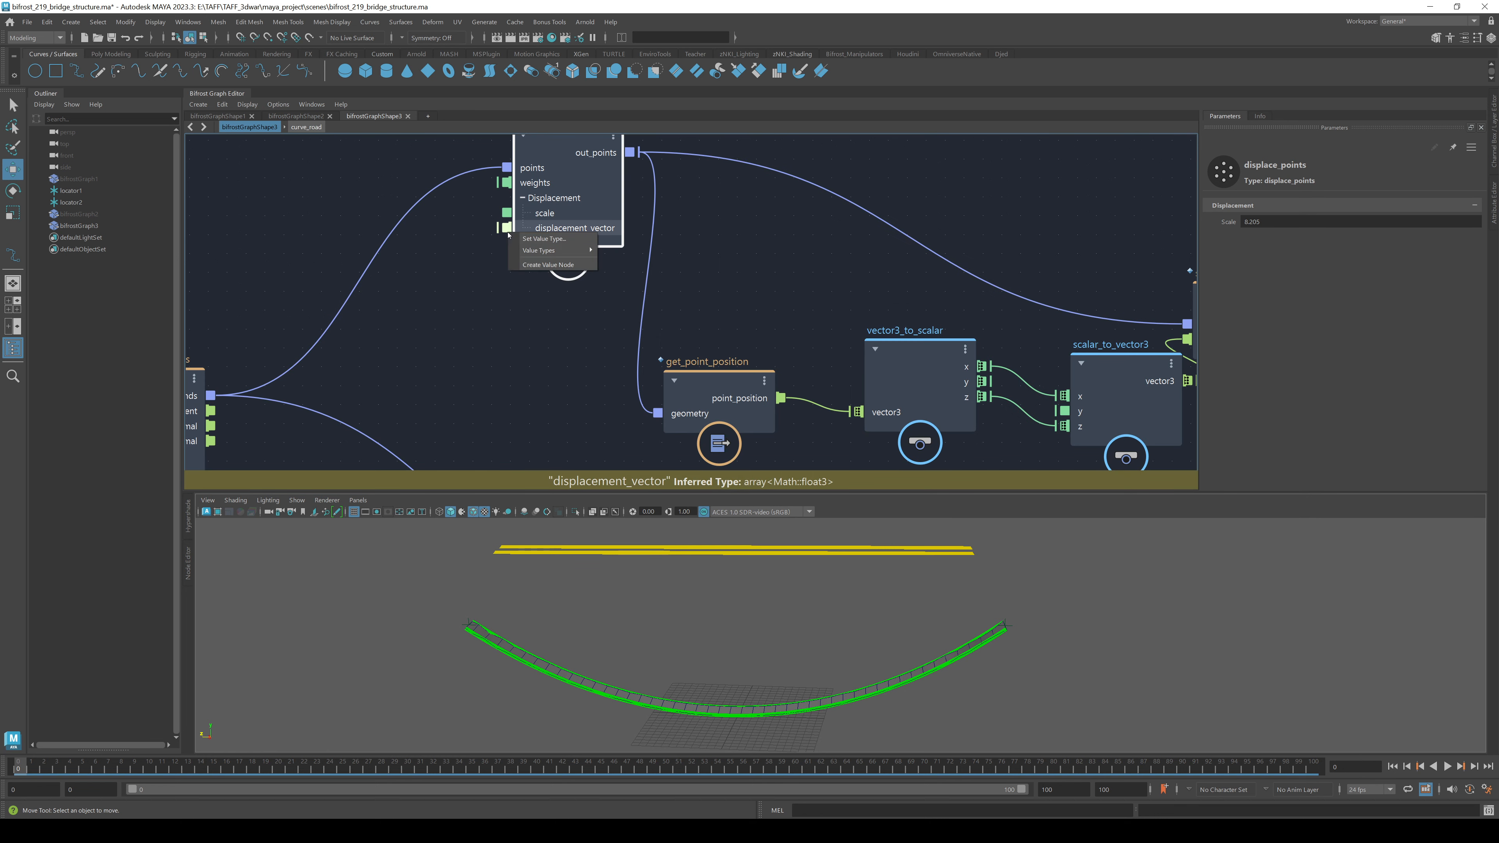
mouse_move(566, 251)
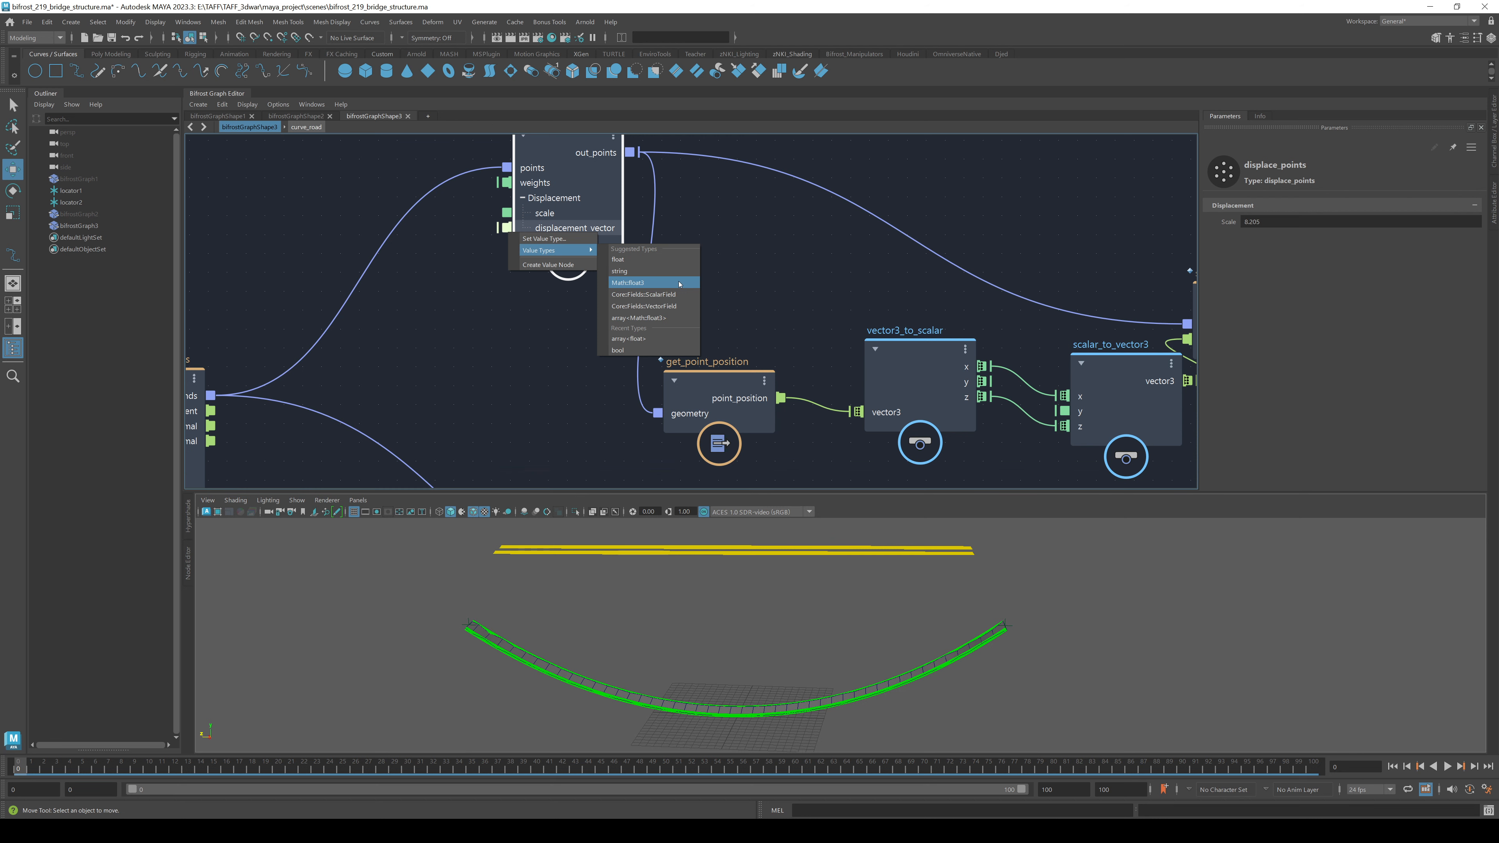
left_click(635, 282)
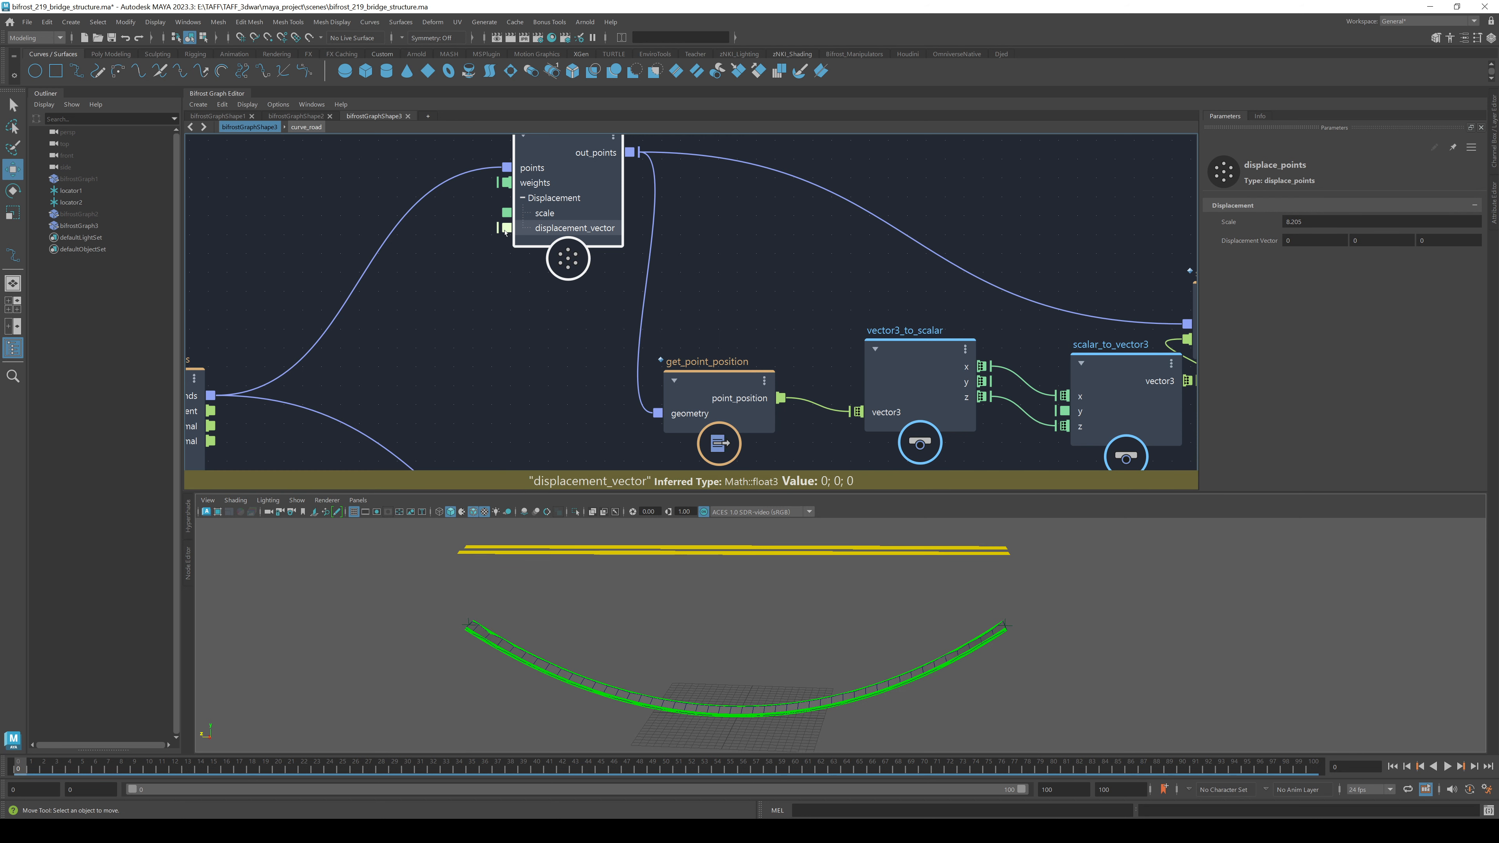
left_click(1383, 240)
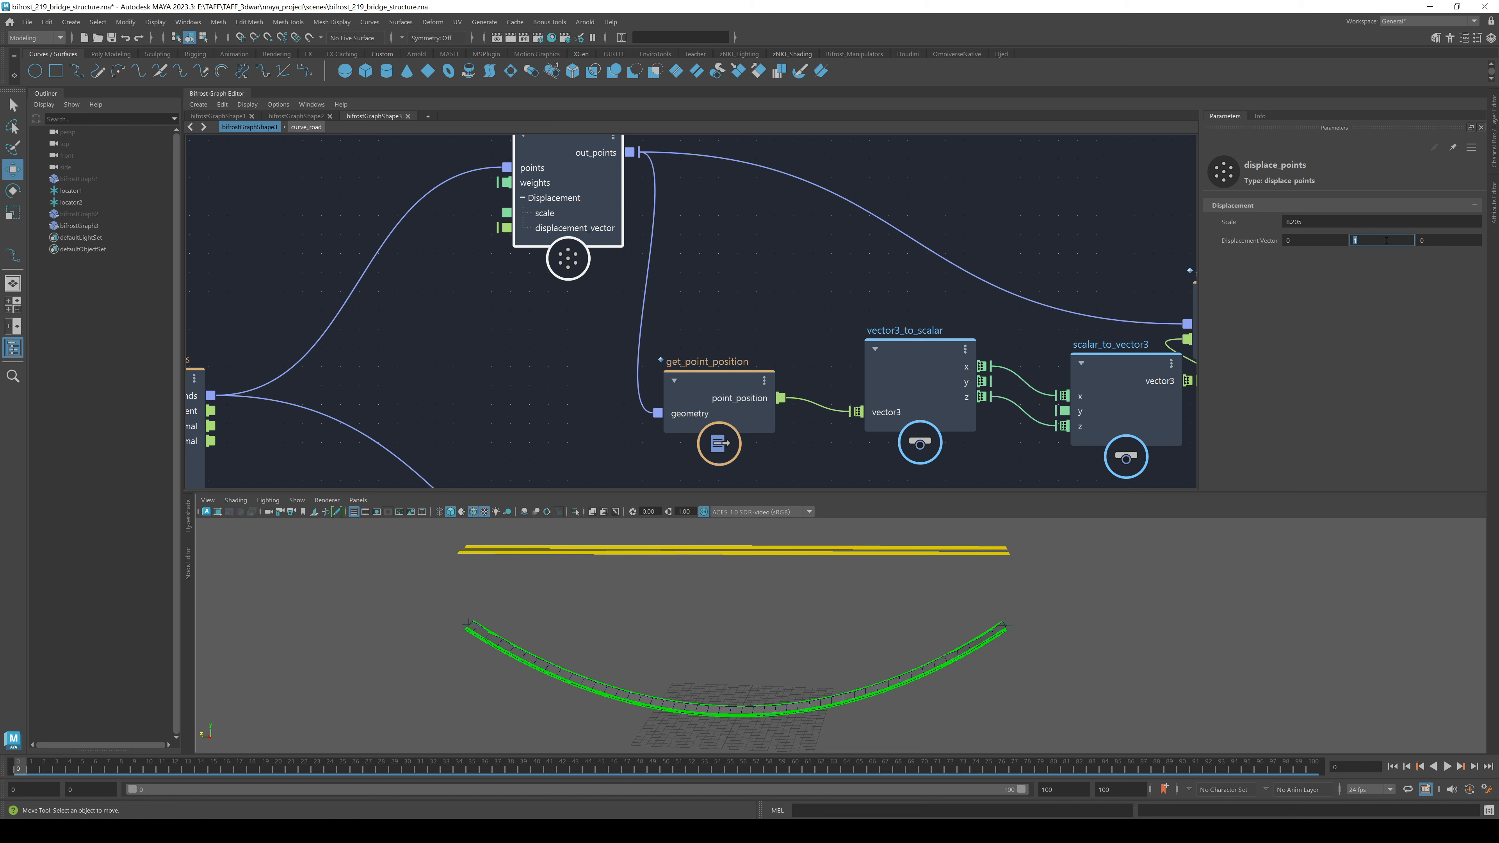
- Wire displace_points out_points directly into update_strands_basis1 strands
scroll(785, 354, "down", 5)
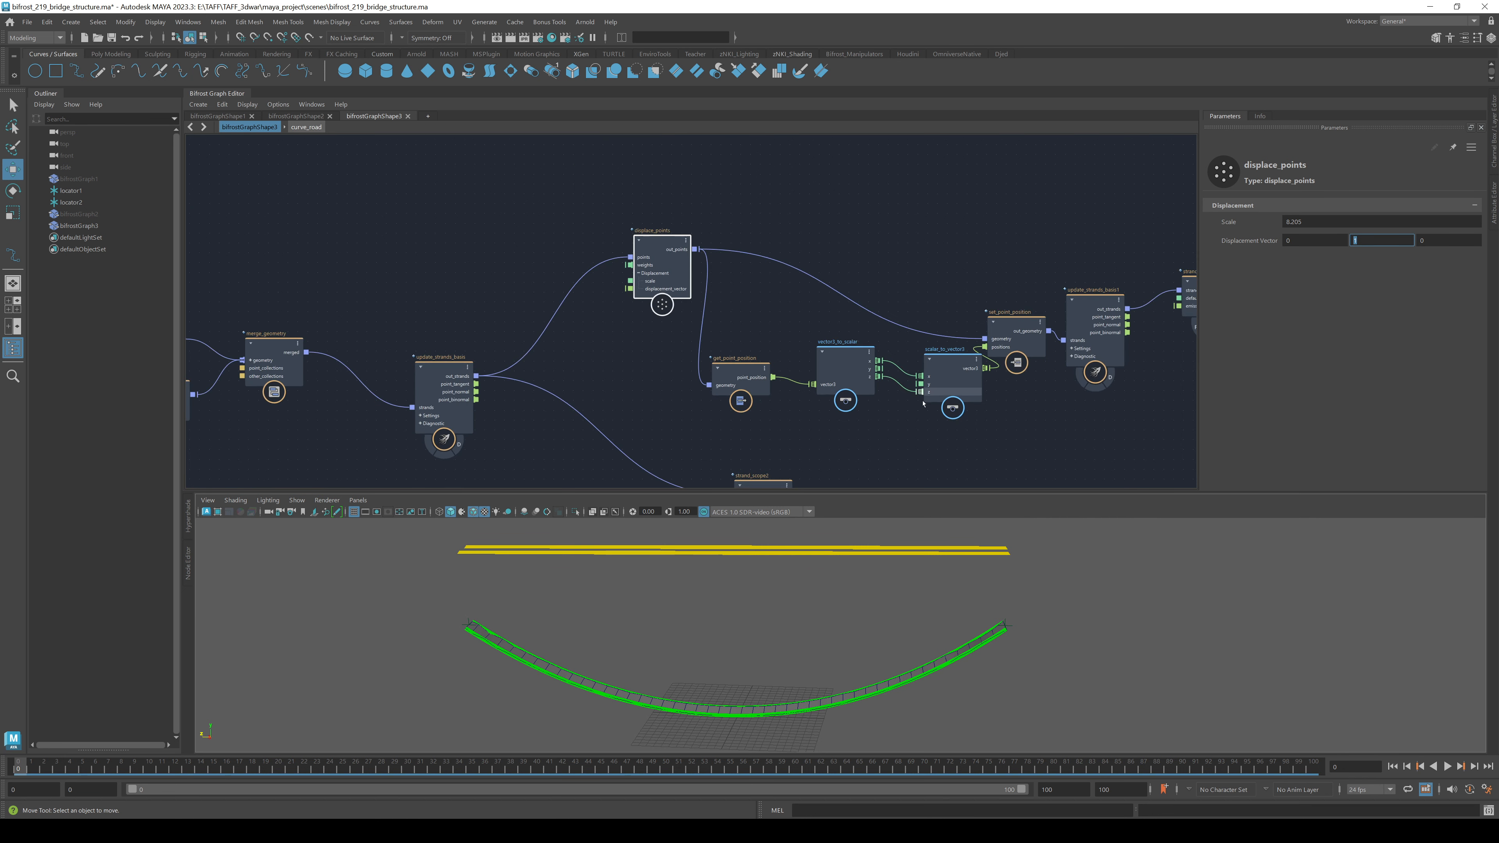
middle_click_drag(920, 412, 751, 414)
left_click_drag(844, 321, 839, 372)
left_click_drag(524, 250, 891, 341)
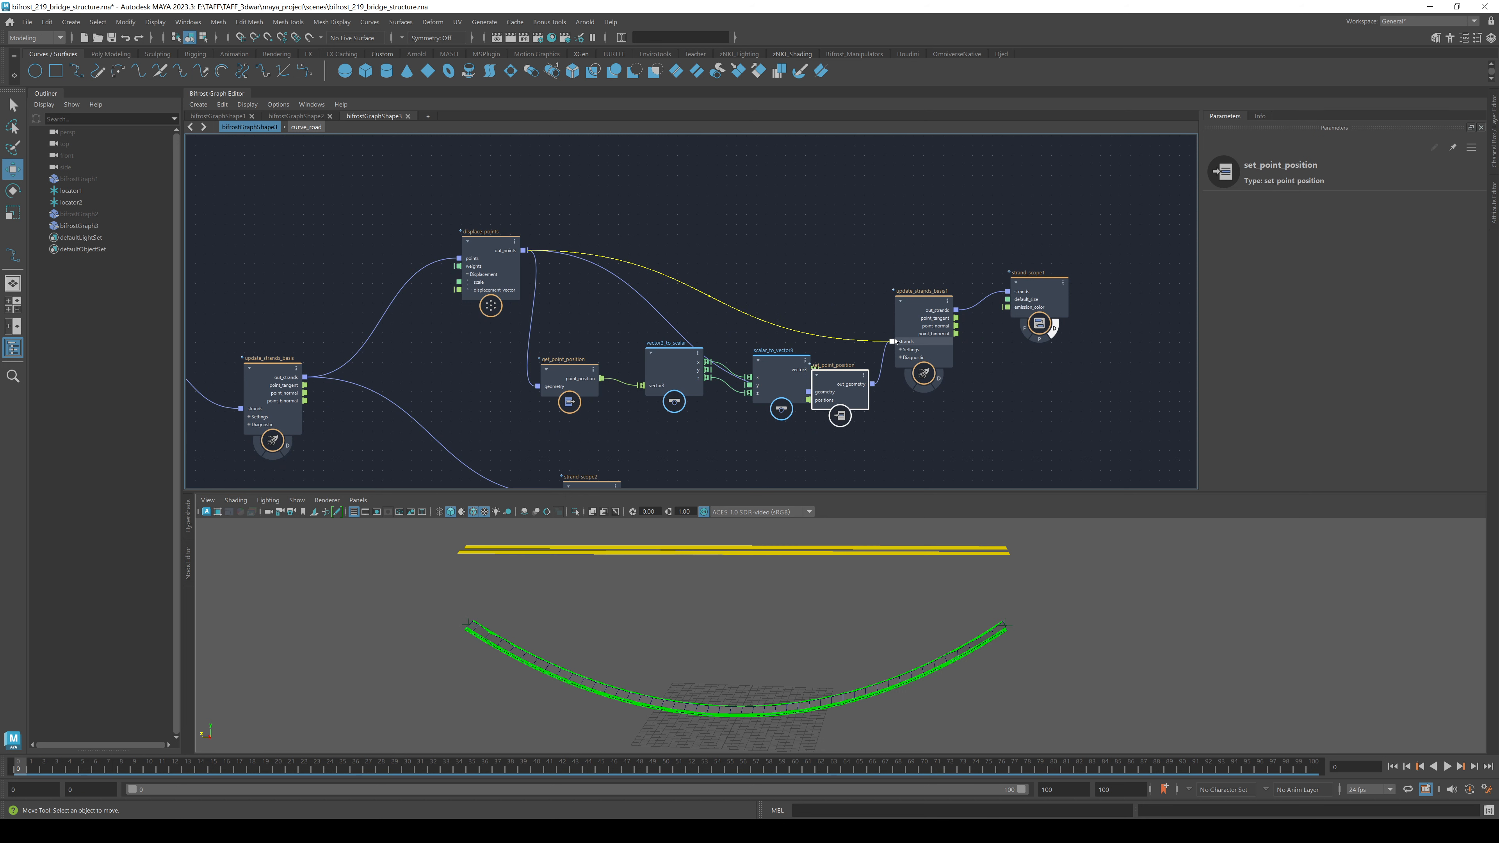
middle_click_drag(460, 356, 575, 332)
left_click(608, 244)
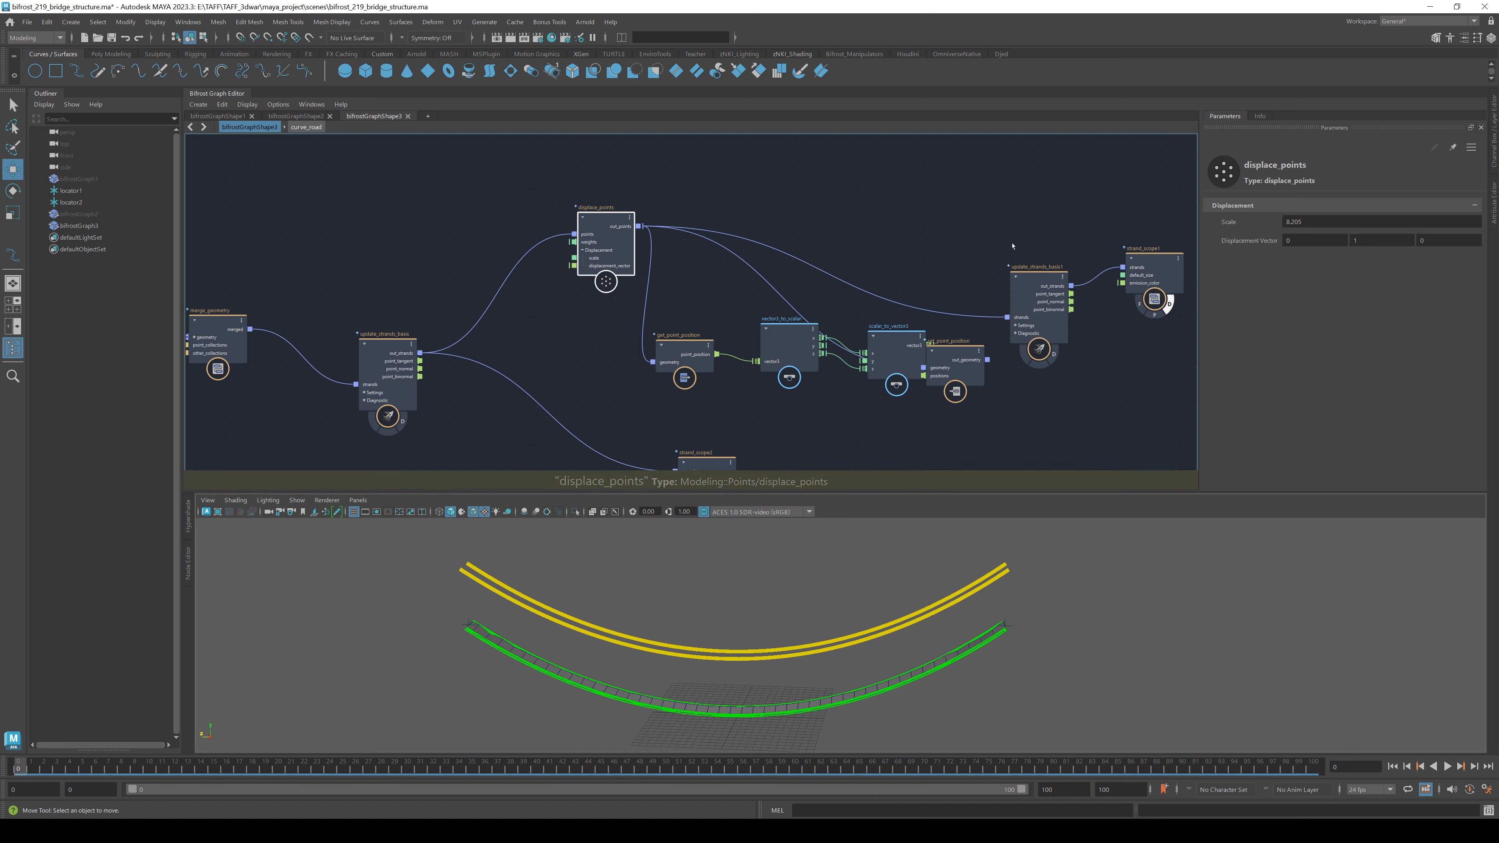
scroll(585, 230, "up", 5)
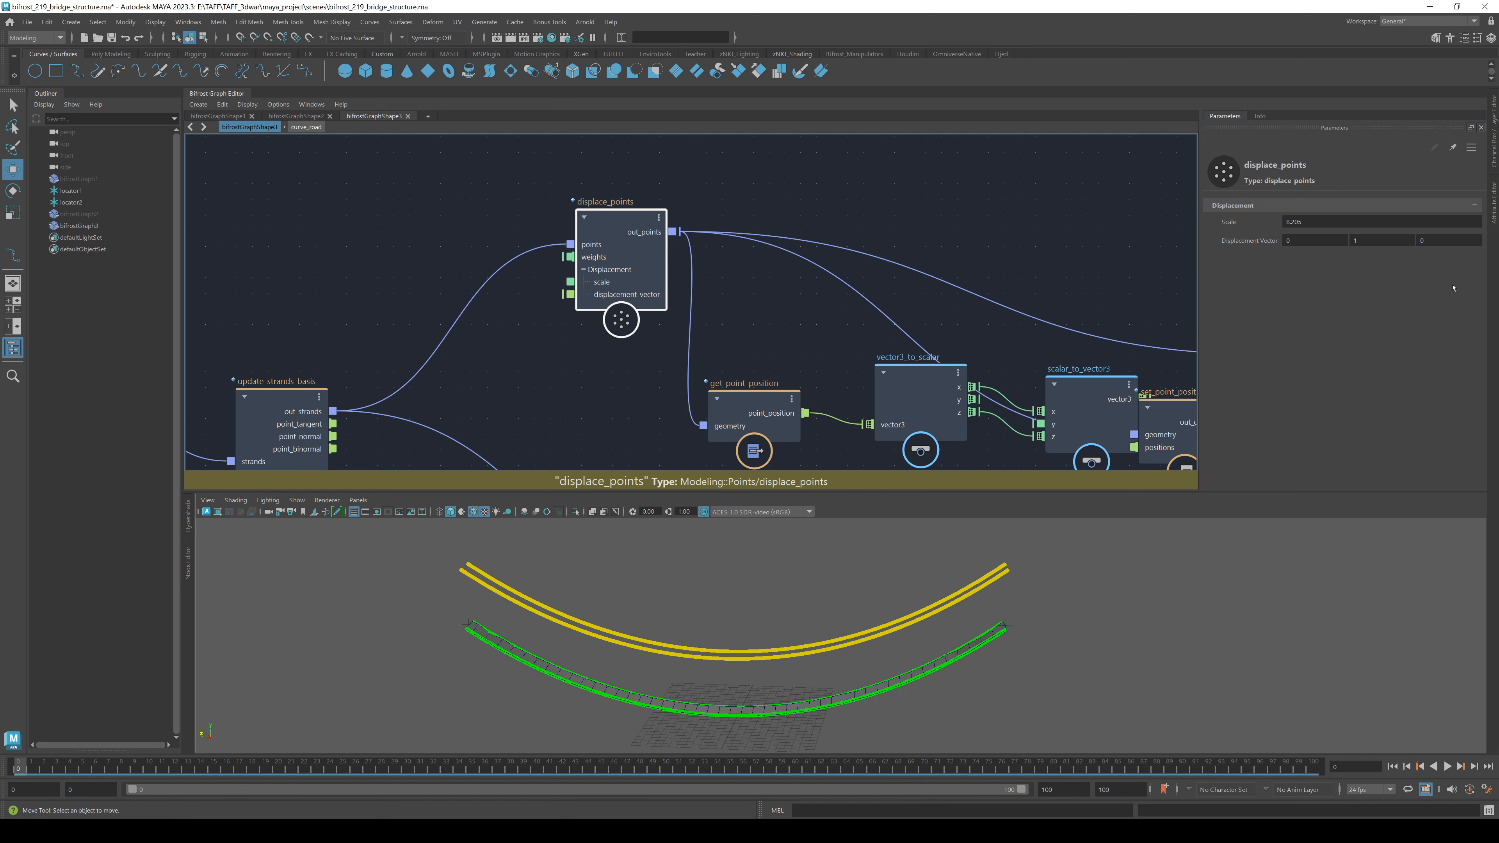
right_click(570, 293)
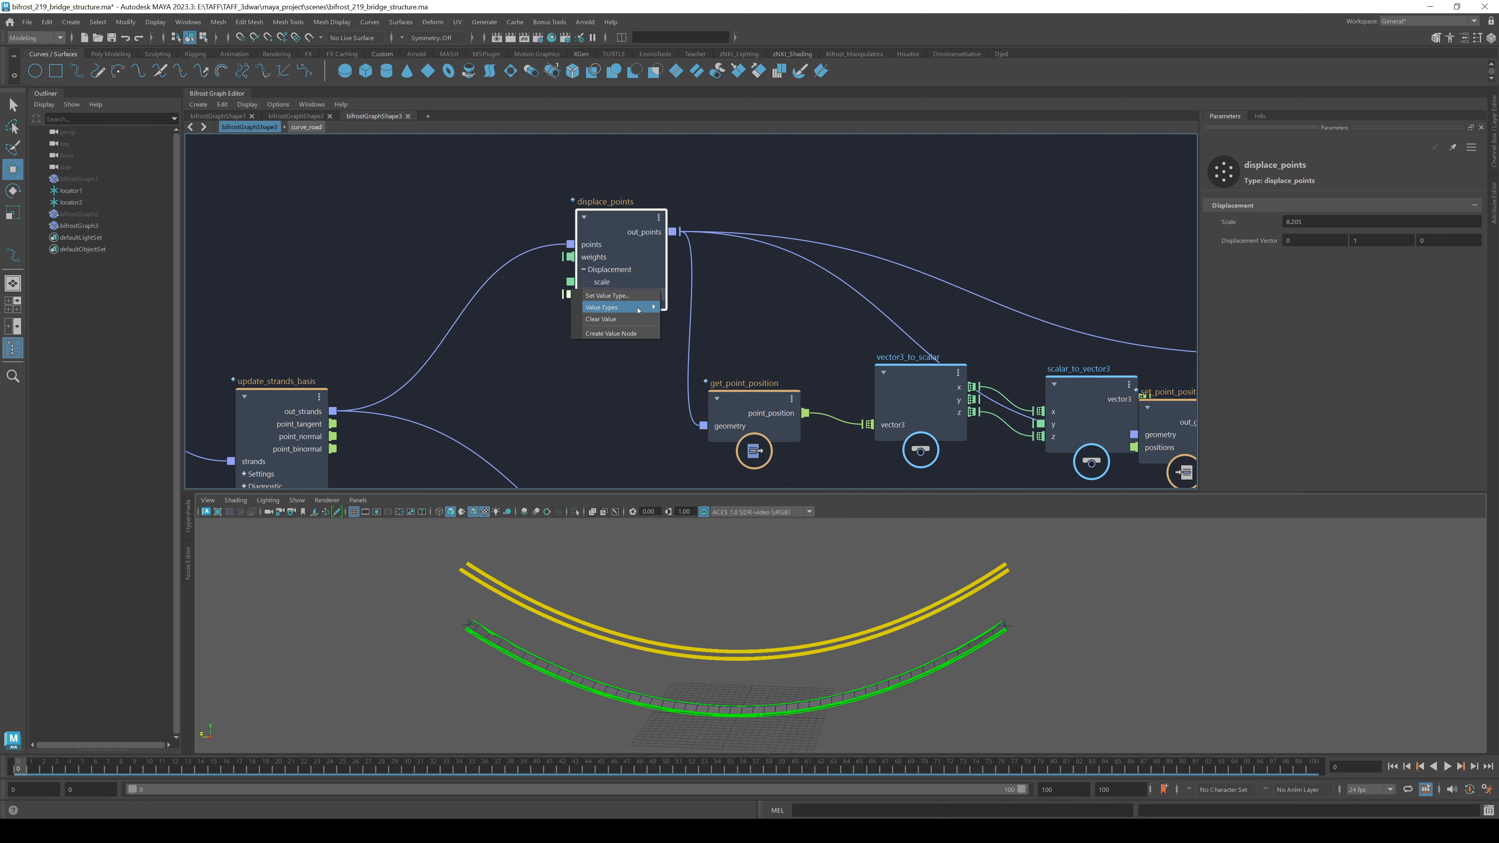
mouse_move(619, 307)
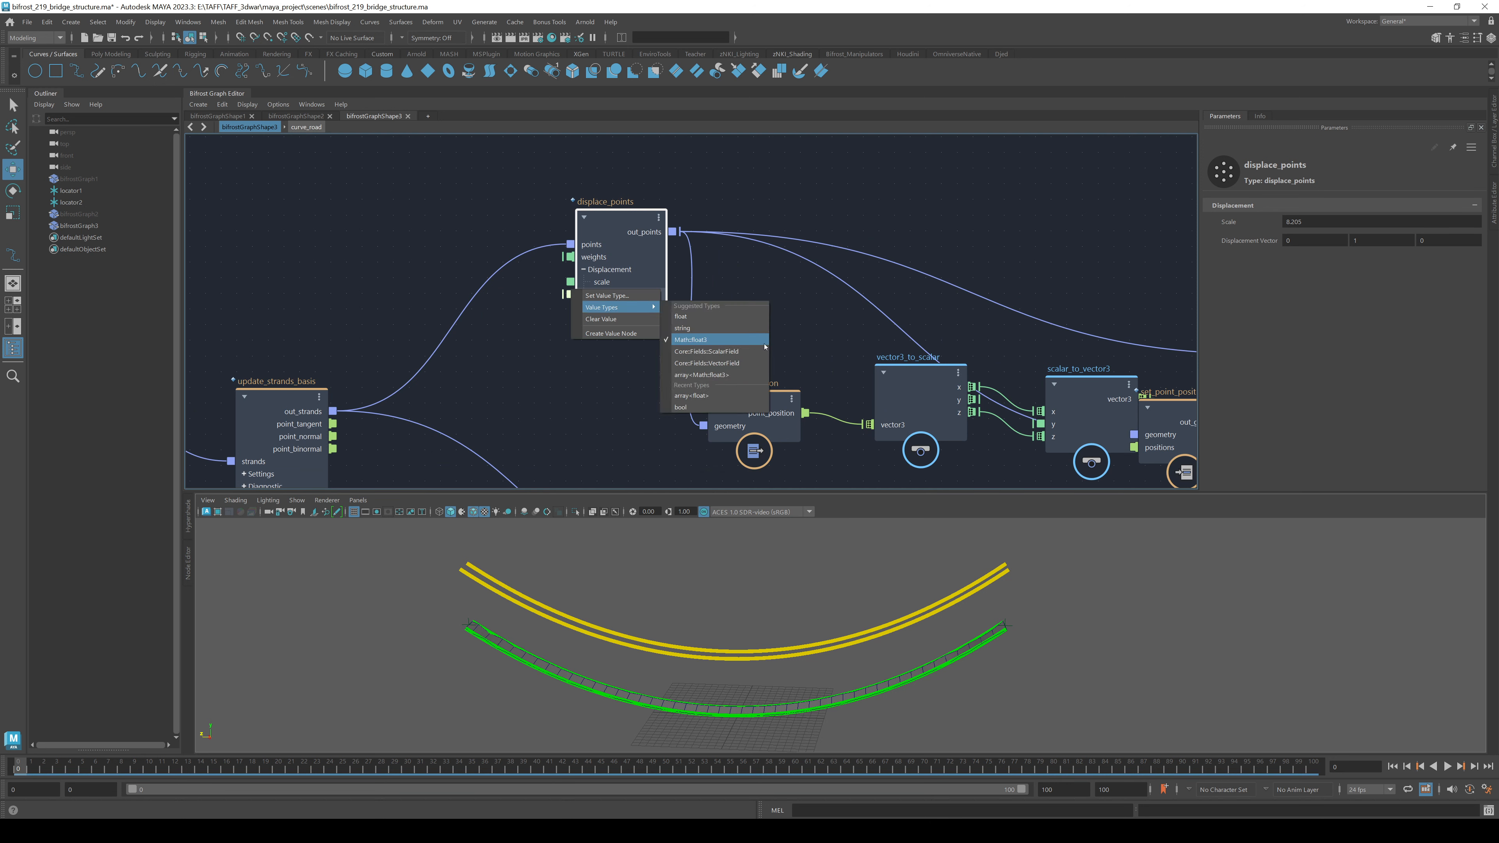
left_click(710, 242)
middle_click_drag(584, 351, 822, 280, "alt")
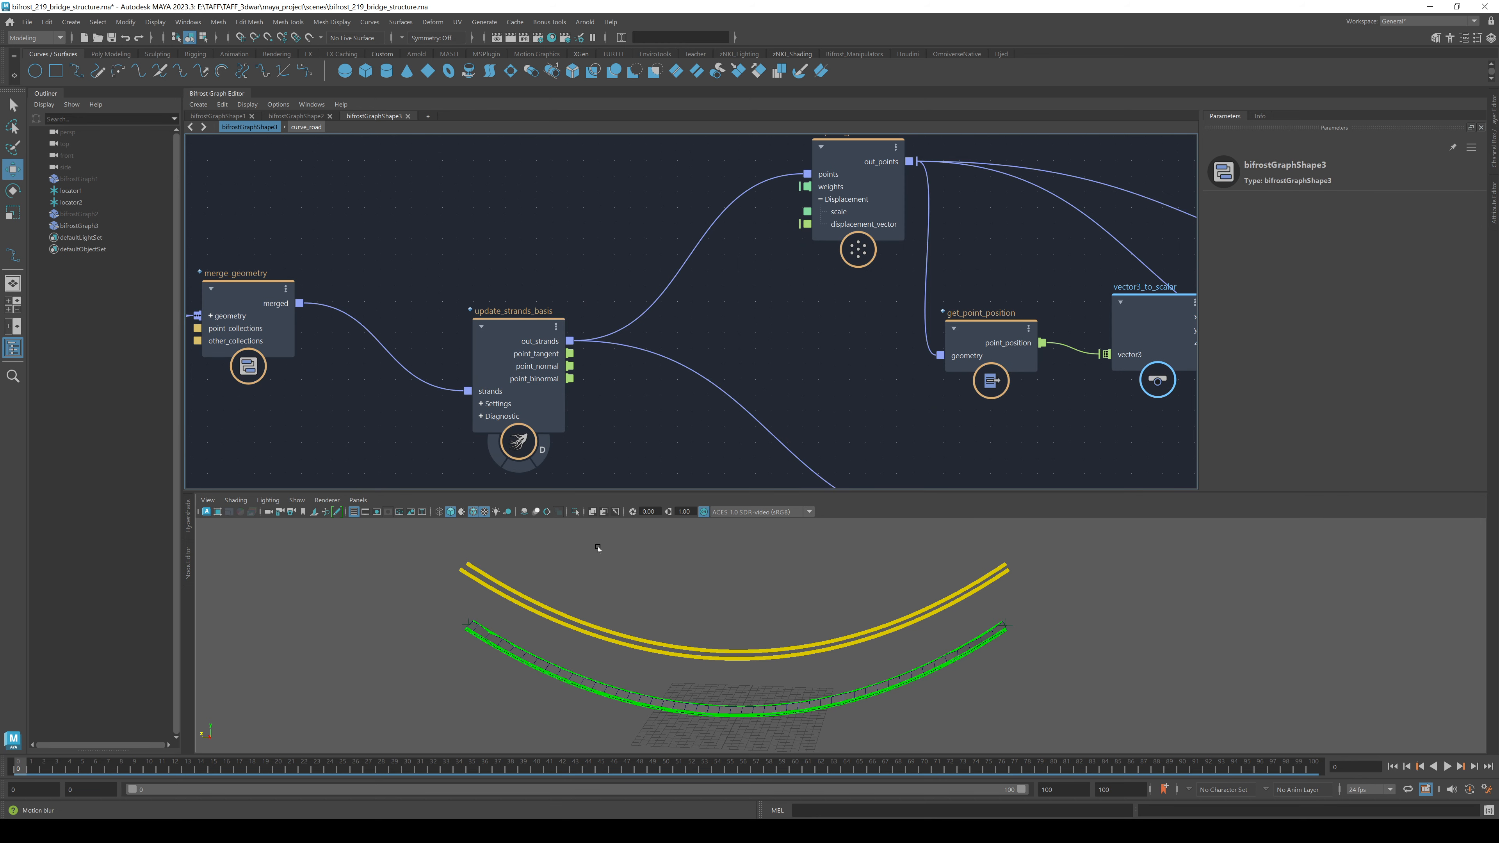
left_click_drag(413, 633, 498, 606, "alt")
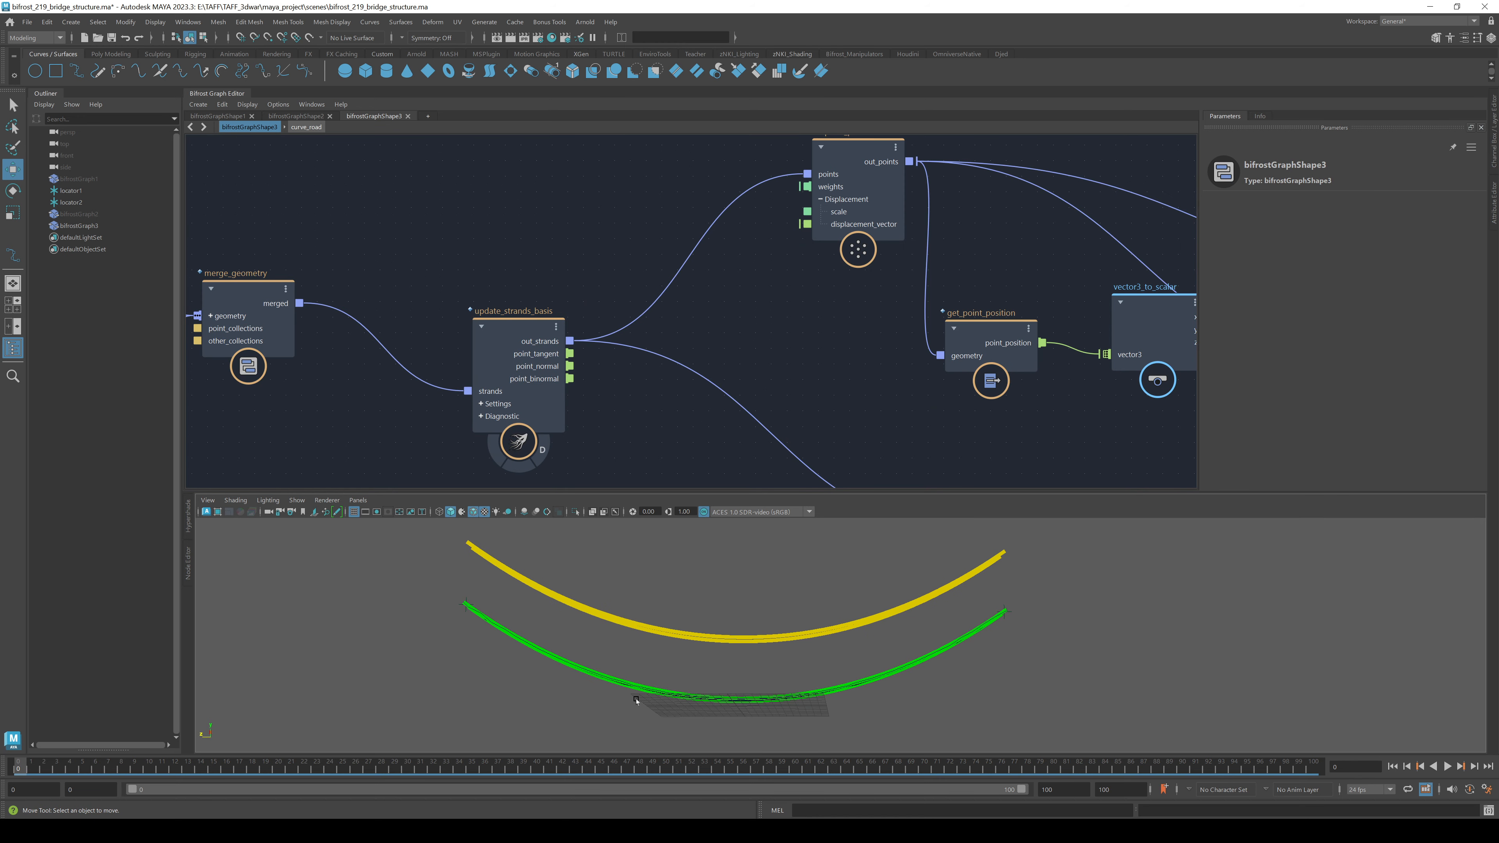
middle_click_drag(830, 314, 780, 351, "alt")
left_click(824, 185)
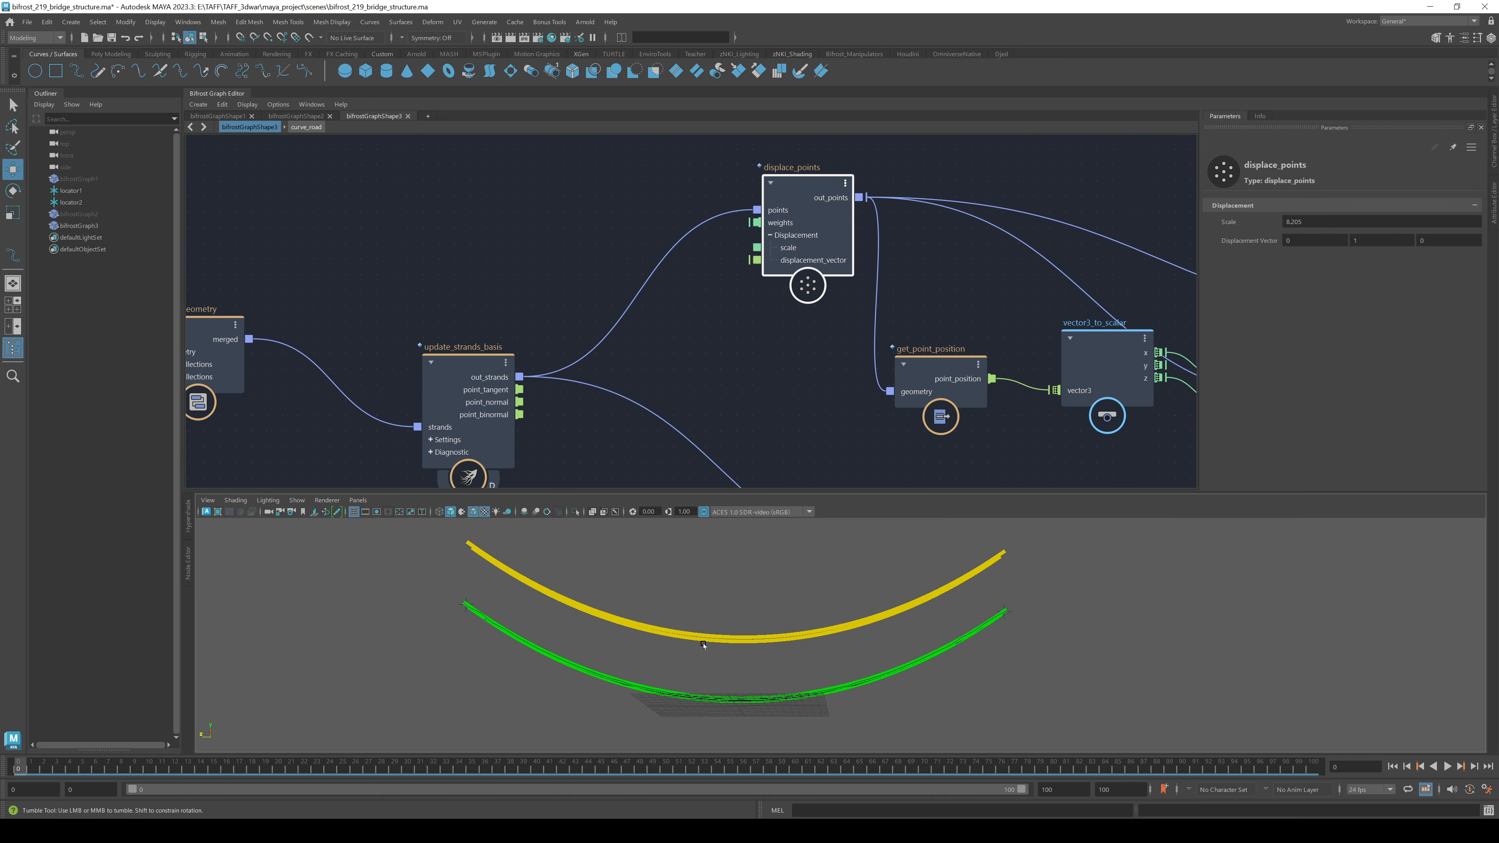
left_click_drag(705, 638, 703, 650, "alt")
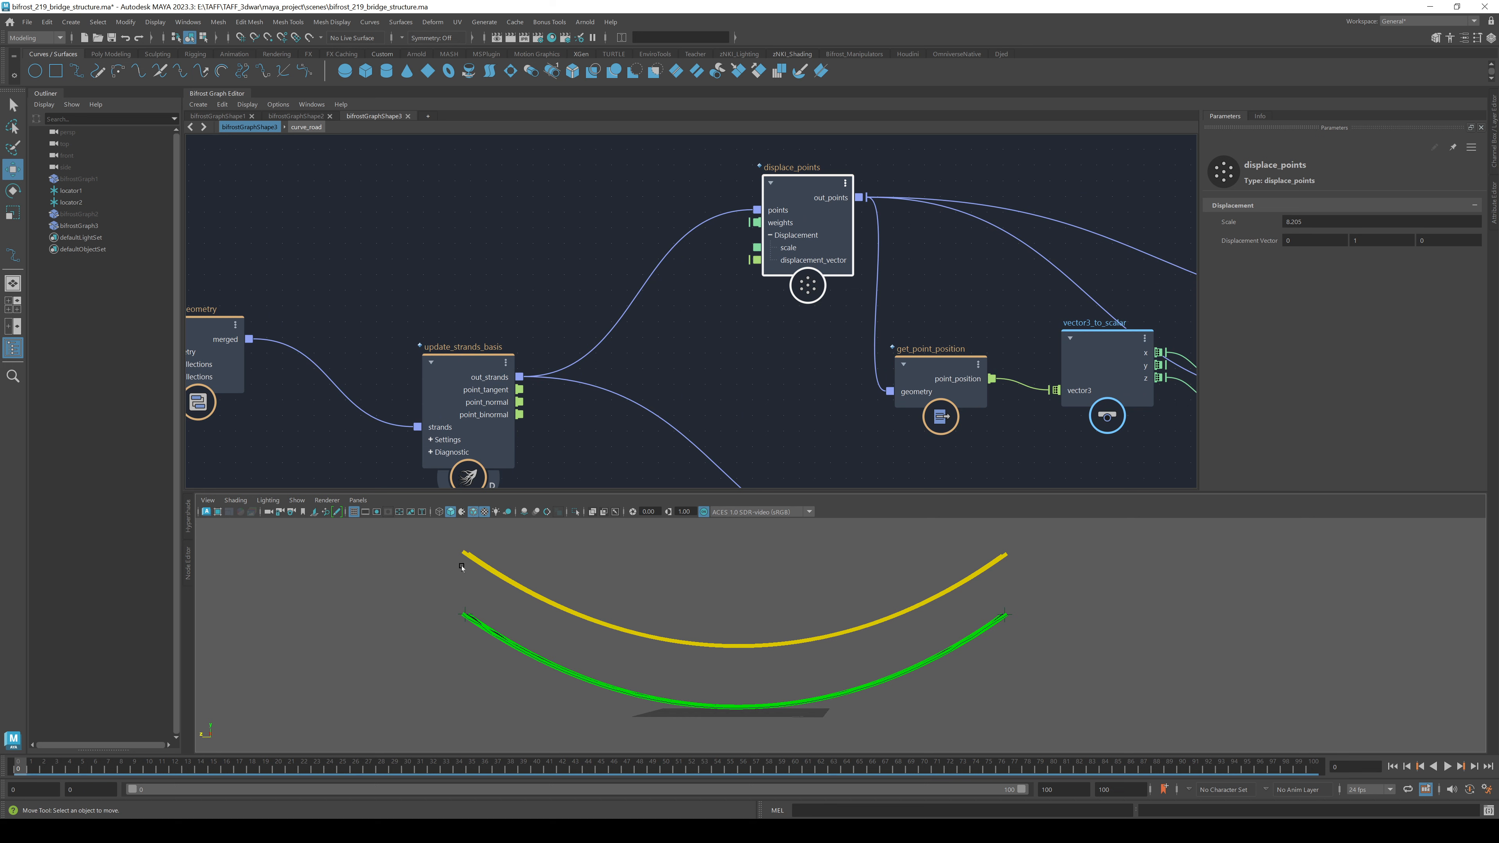
left_click_drag(1016, 561, 998, 636, "alt")
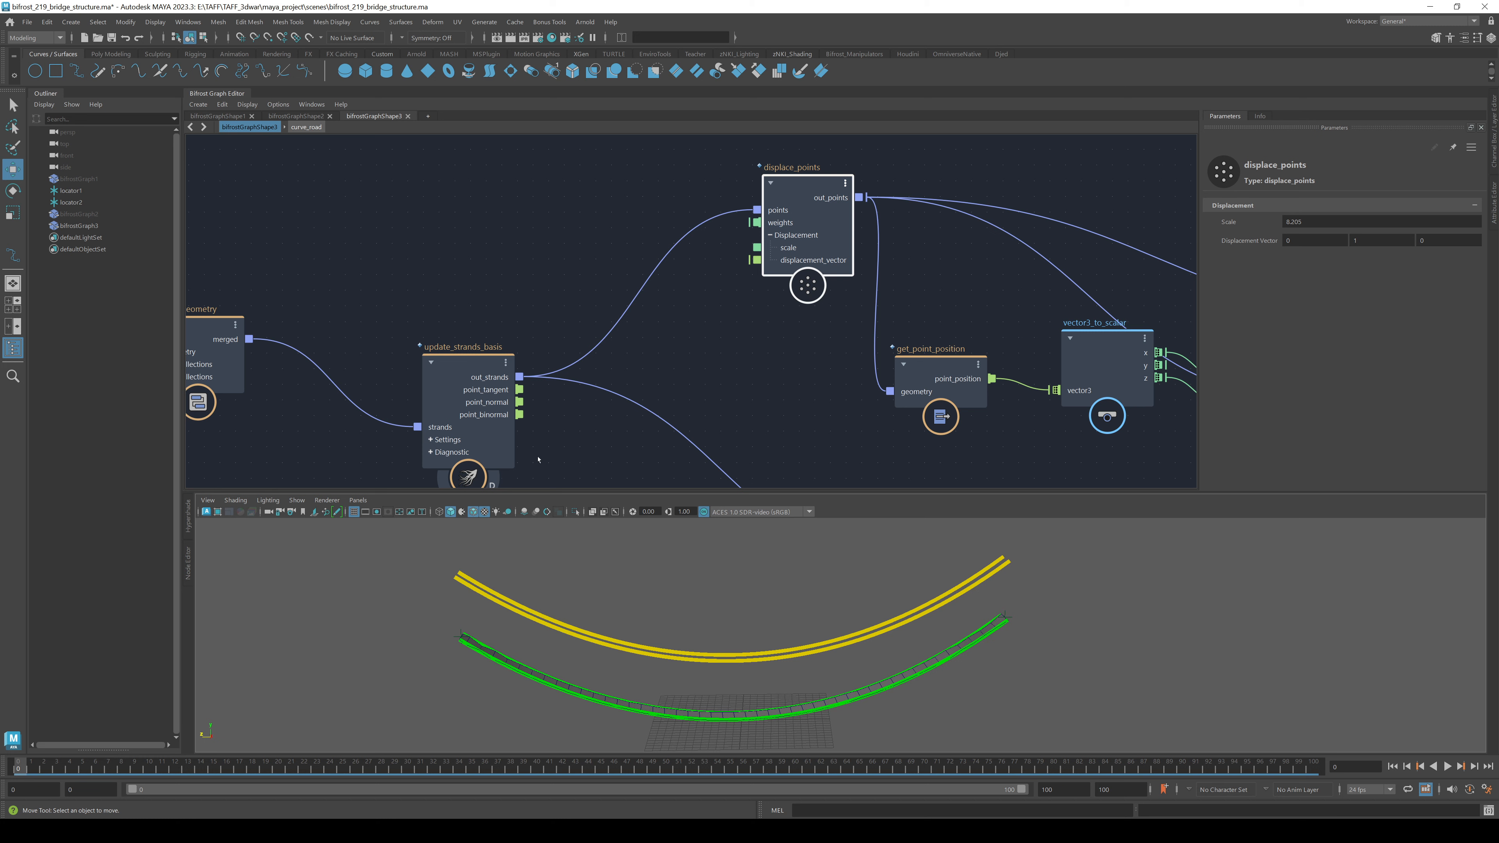
- Clear the graph selection so only the yellow and green arcs show, then review the chain
left_click(468, 654)
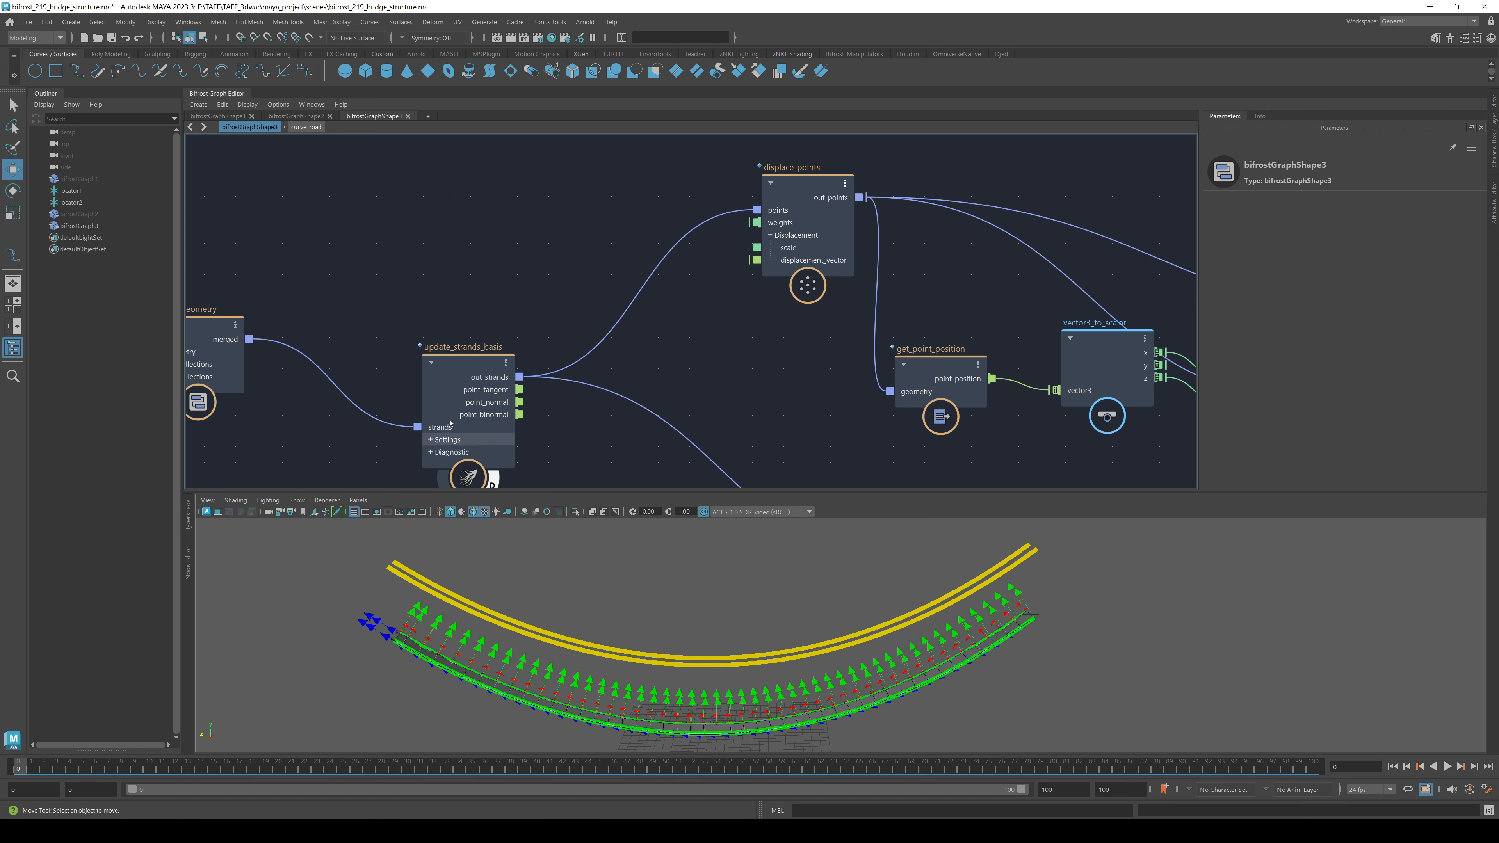
middle_click_drag(488, 489, 515, 391)
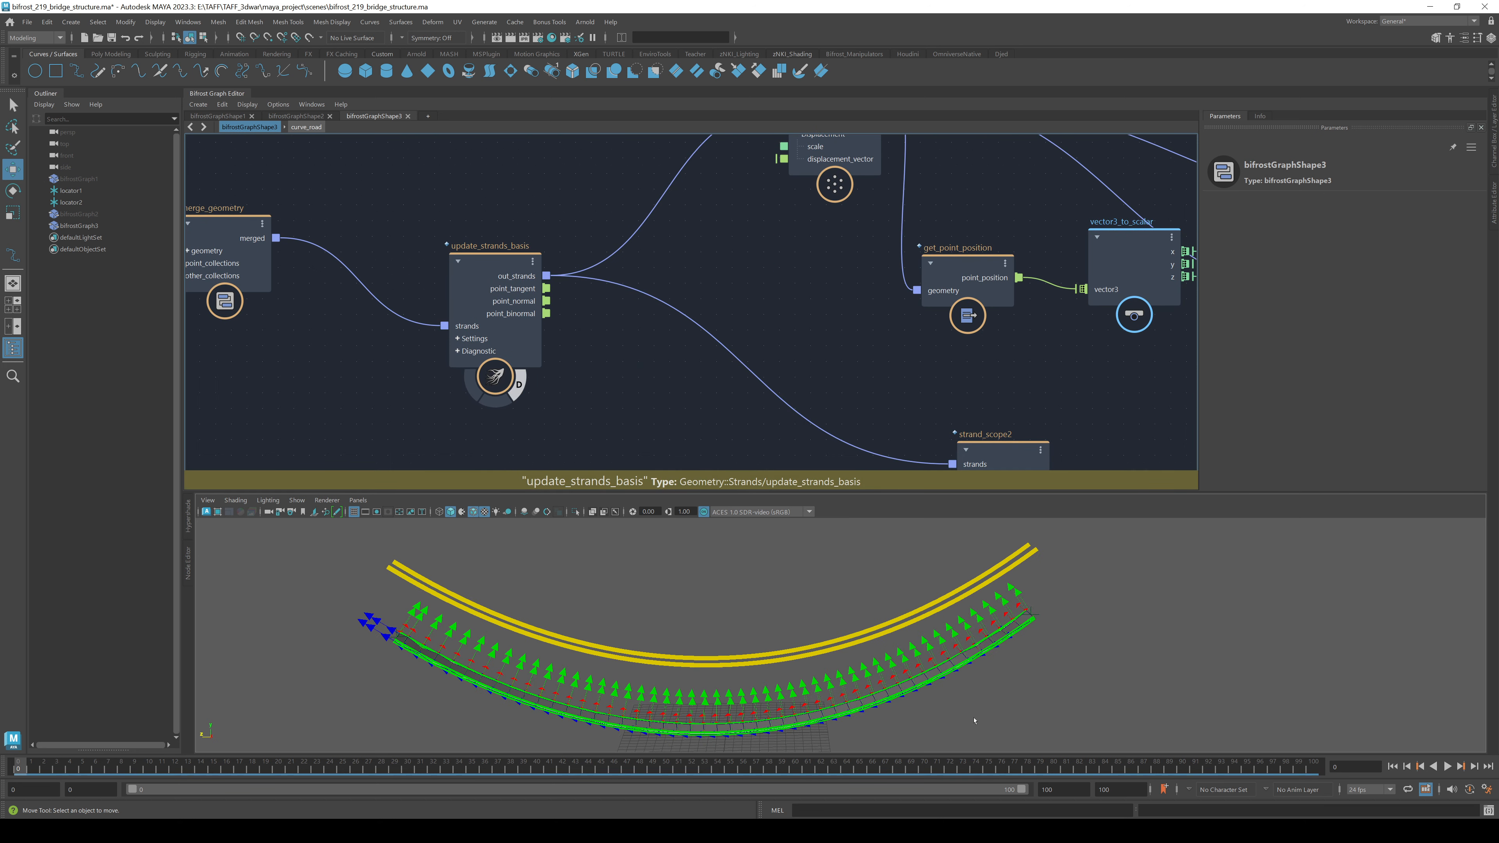
left_click_drag(912, 704, 777, 659, "alt")
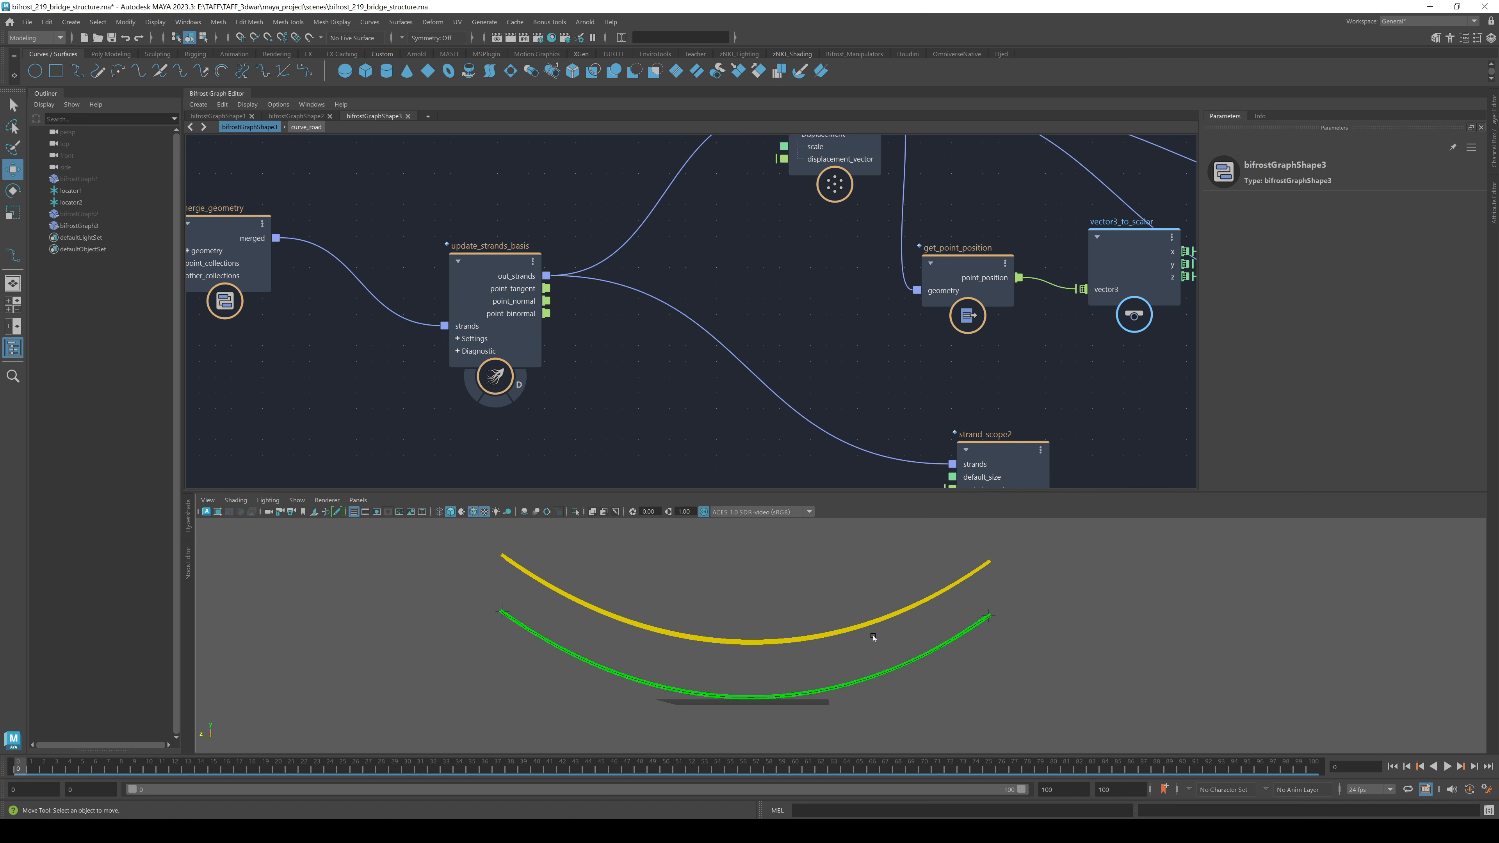
mouse_move(1082, 651)
left_mouse_down("alt")
mouse_move(1050, 671)
mouse_move(1061, 661)
left_mouse_up("alt")
middle_click_drag(968, 365, 651, 455)
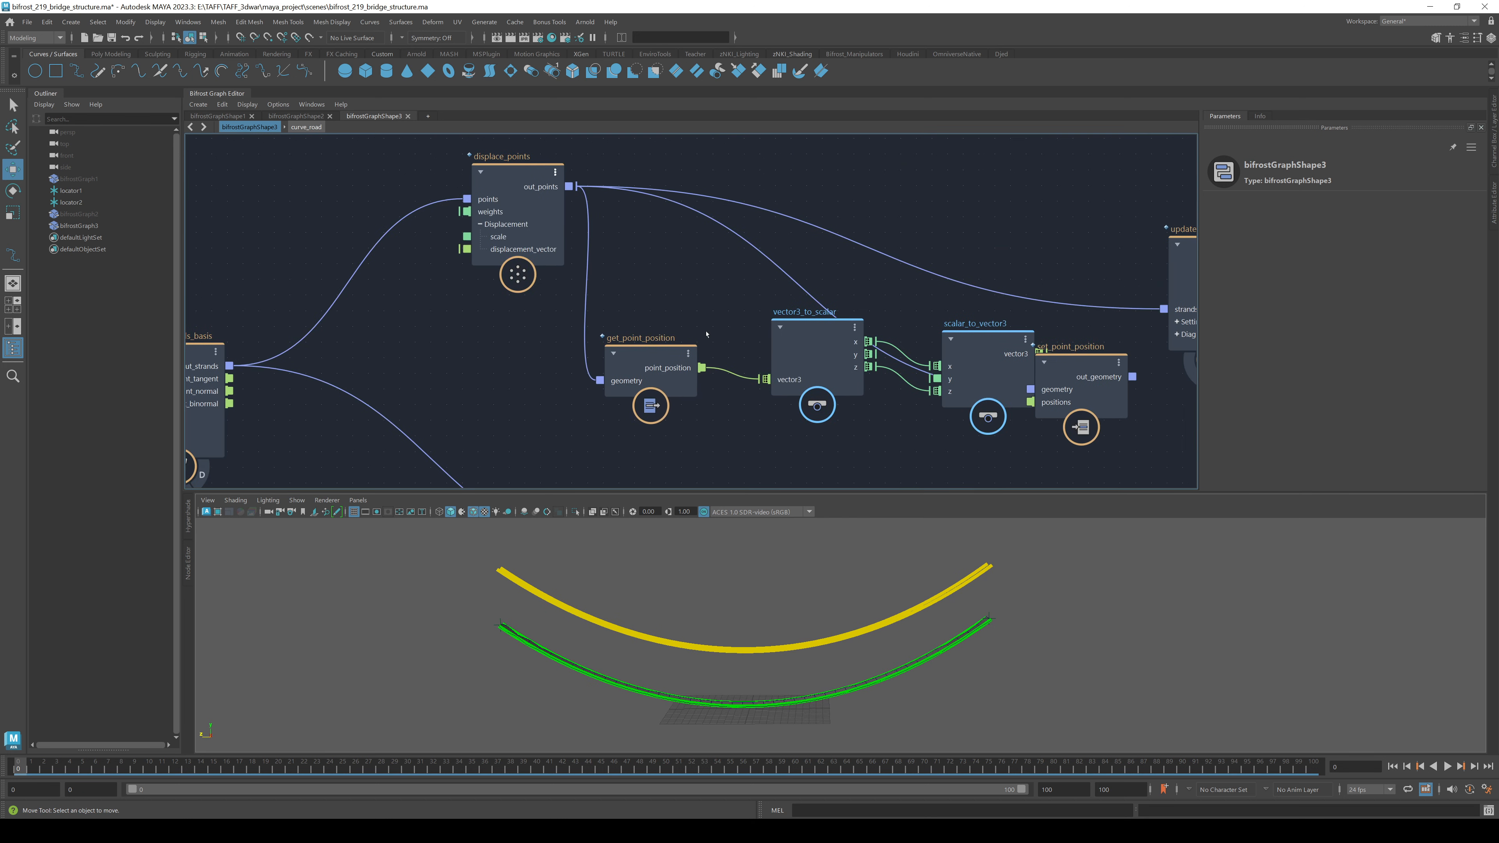
middle_click_drag(656, 314, 380, 307, "alt")
right_click_drag(978, 407, 731, 382, "alt")
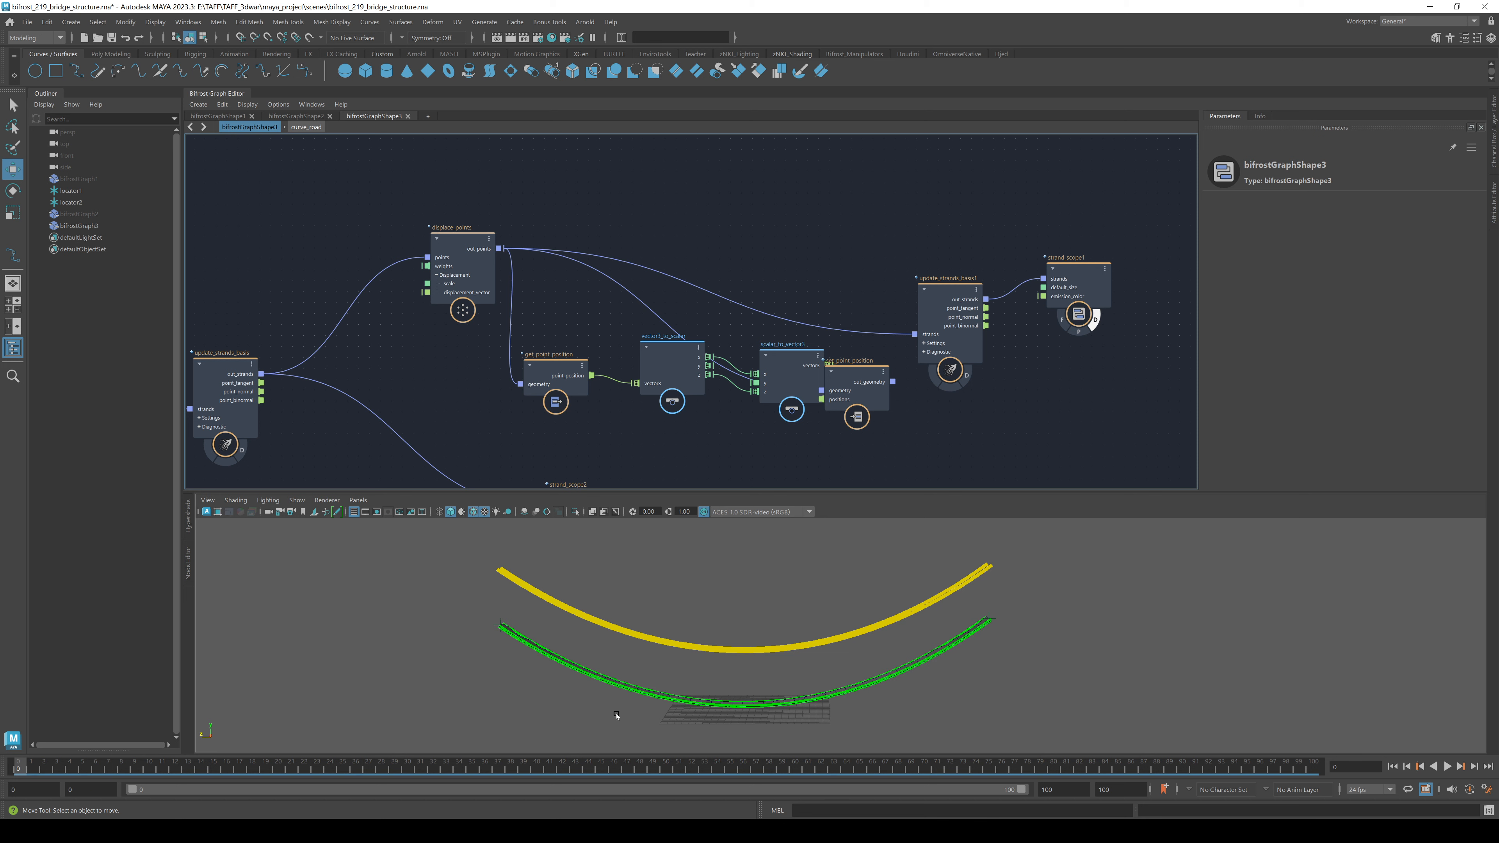
- Move set_point_position above scalar_to_vector3 and reconnect displace_points out_points into update_strands_basis1
left_click_drag(892, 382, 923, 336)
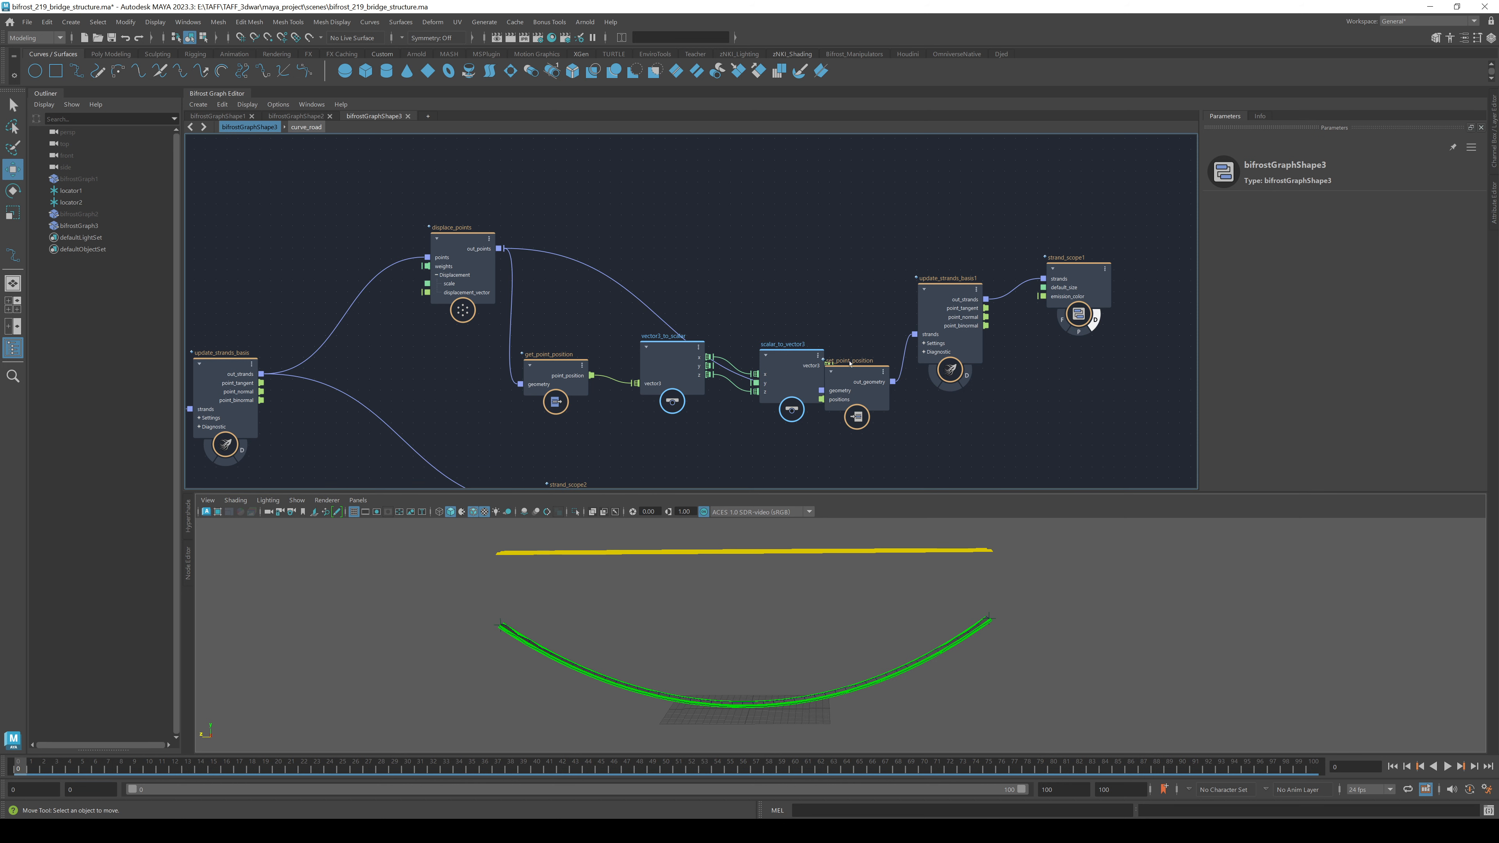
left_click_drag(864, 373, 868, 248)
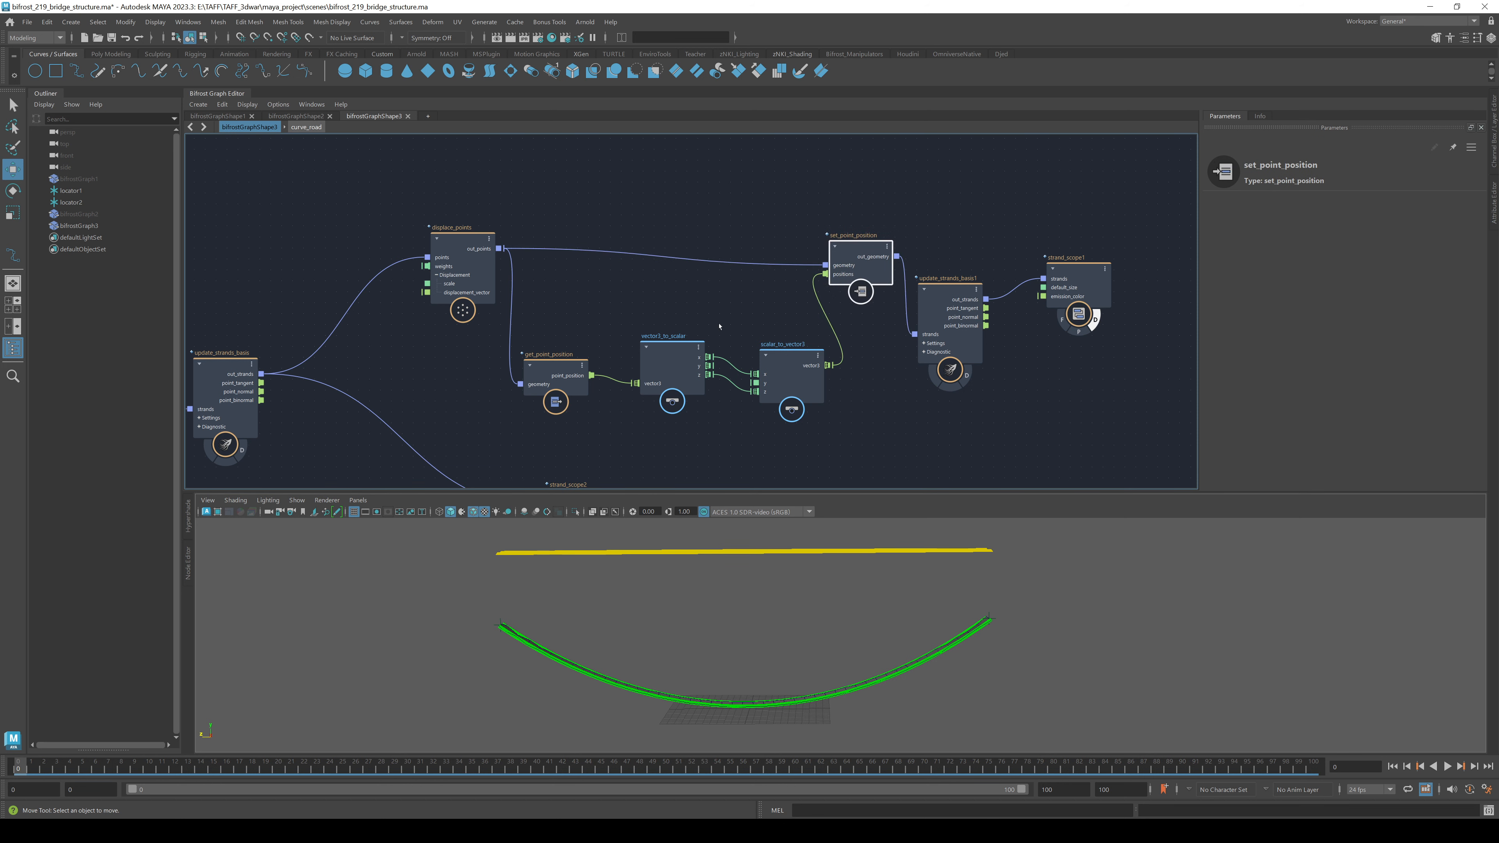
left_click_drag(498, 249, 914, 334)
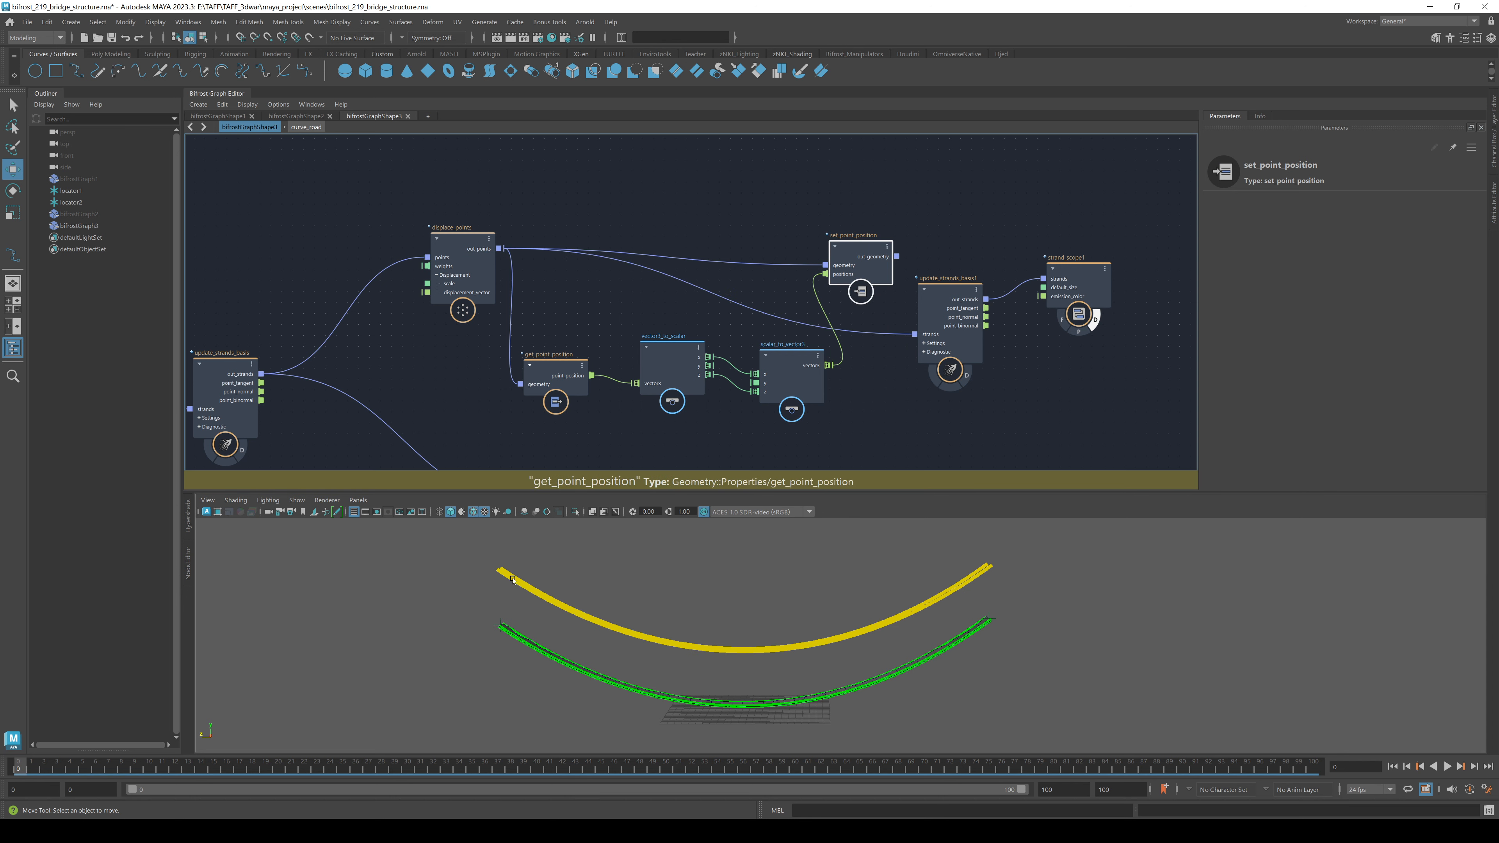
left_click_drag(596, 646, 576, 713, "alt")
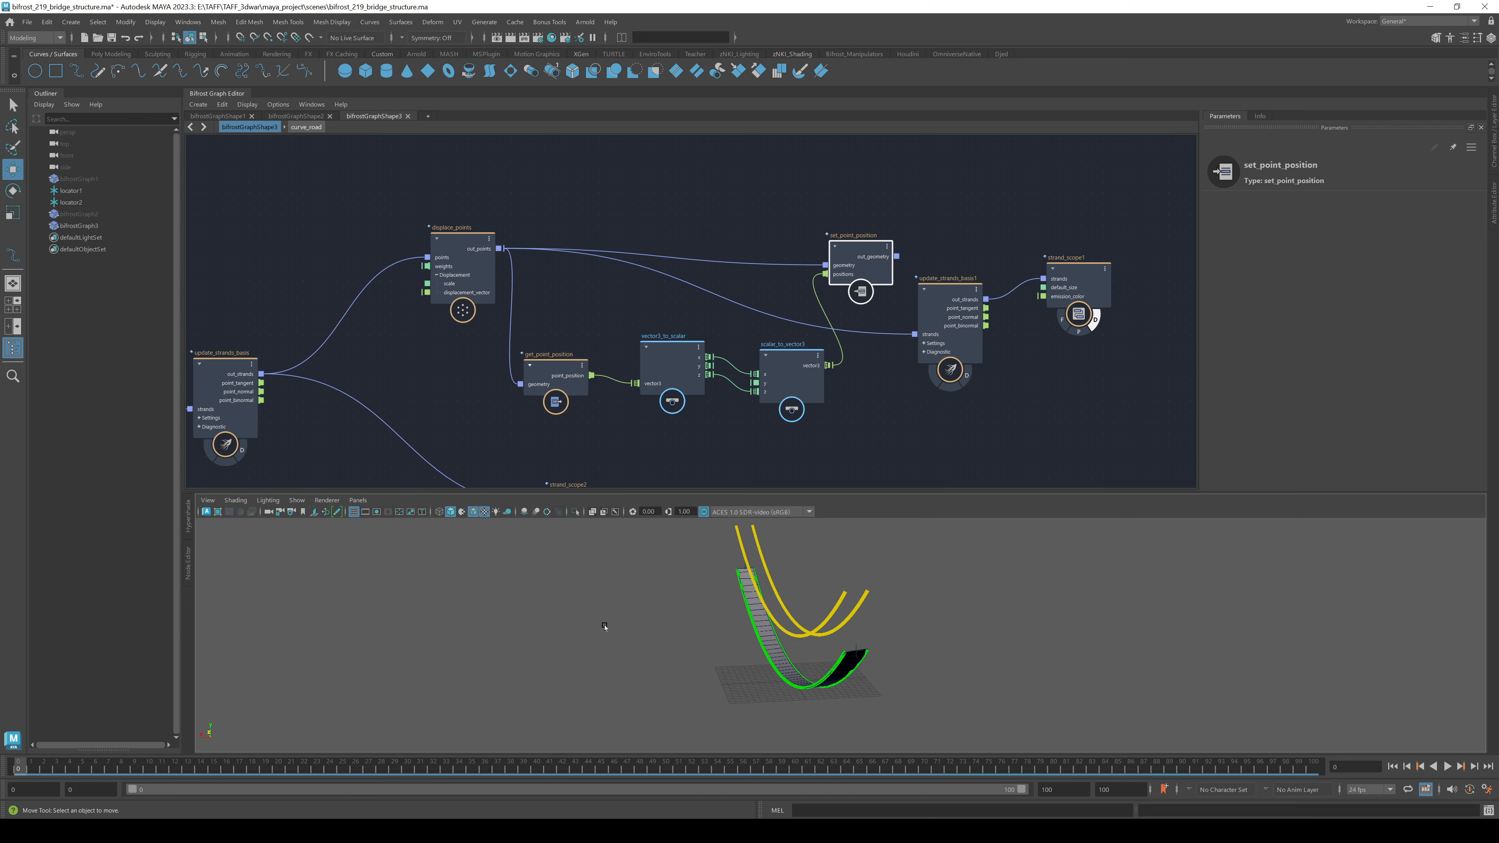
left_click_drag(605, 626, 684, 620, "alt")
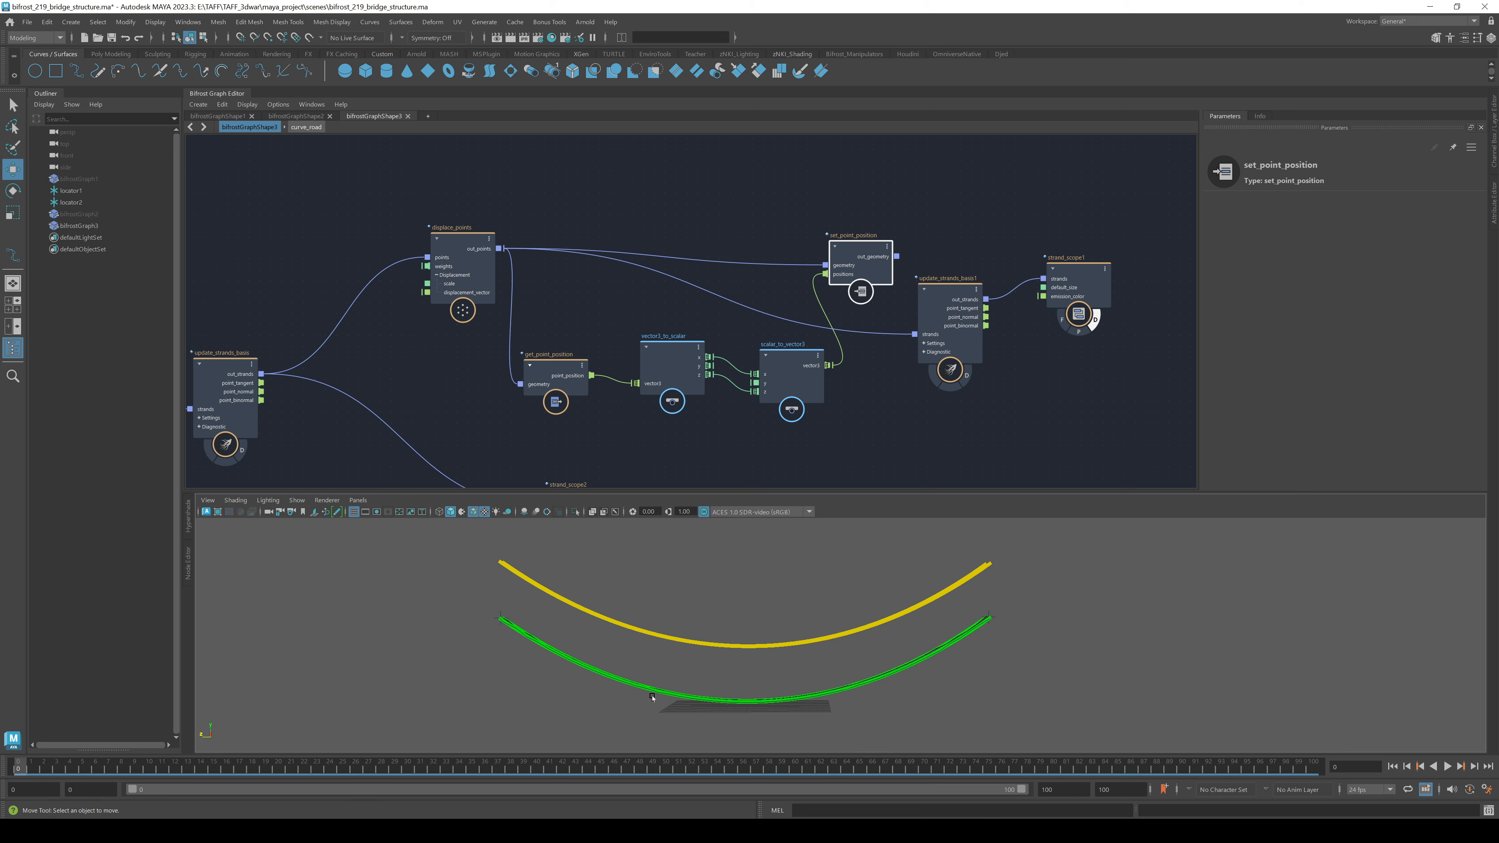
left_click_drag(653, 696, 692, 690, "alt")
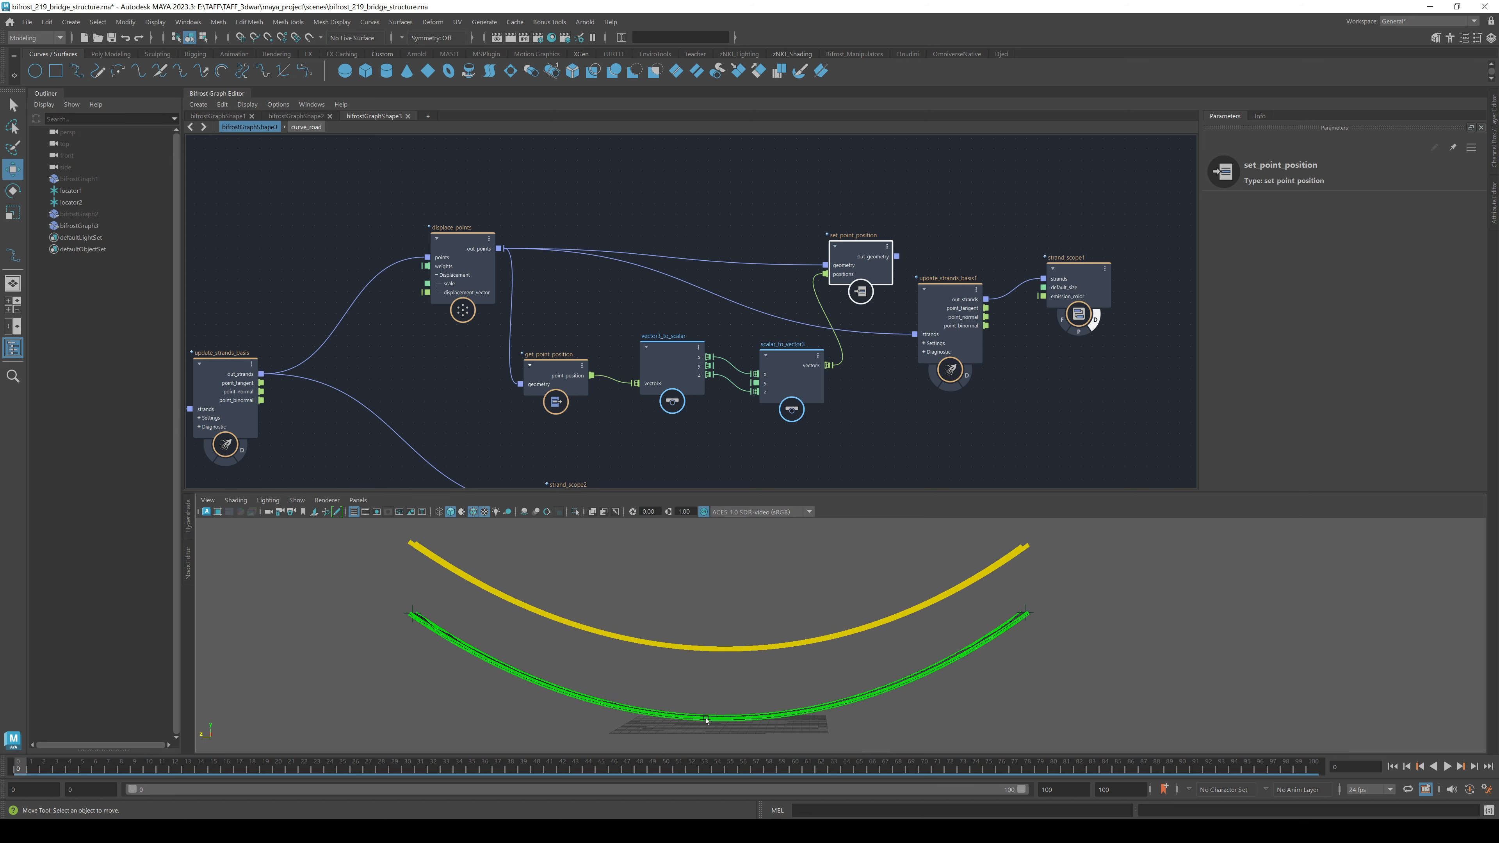
- Set scalar_to_vector3's Y value to 0
scroll(642, 345, "up", 4)
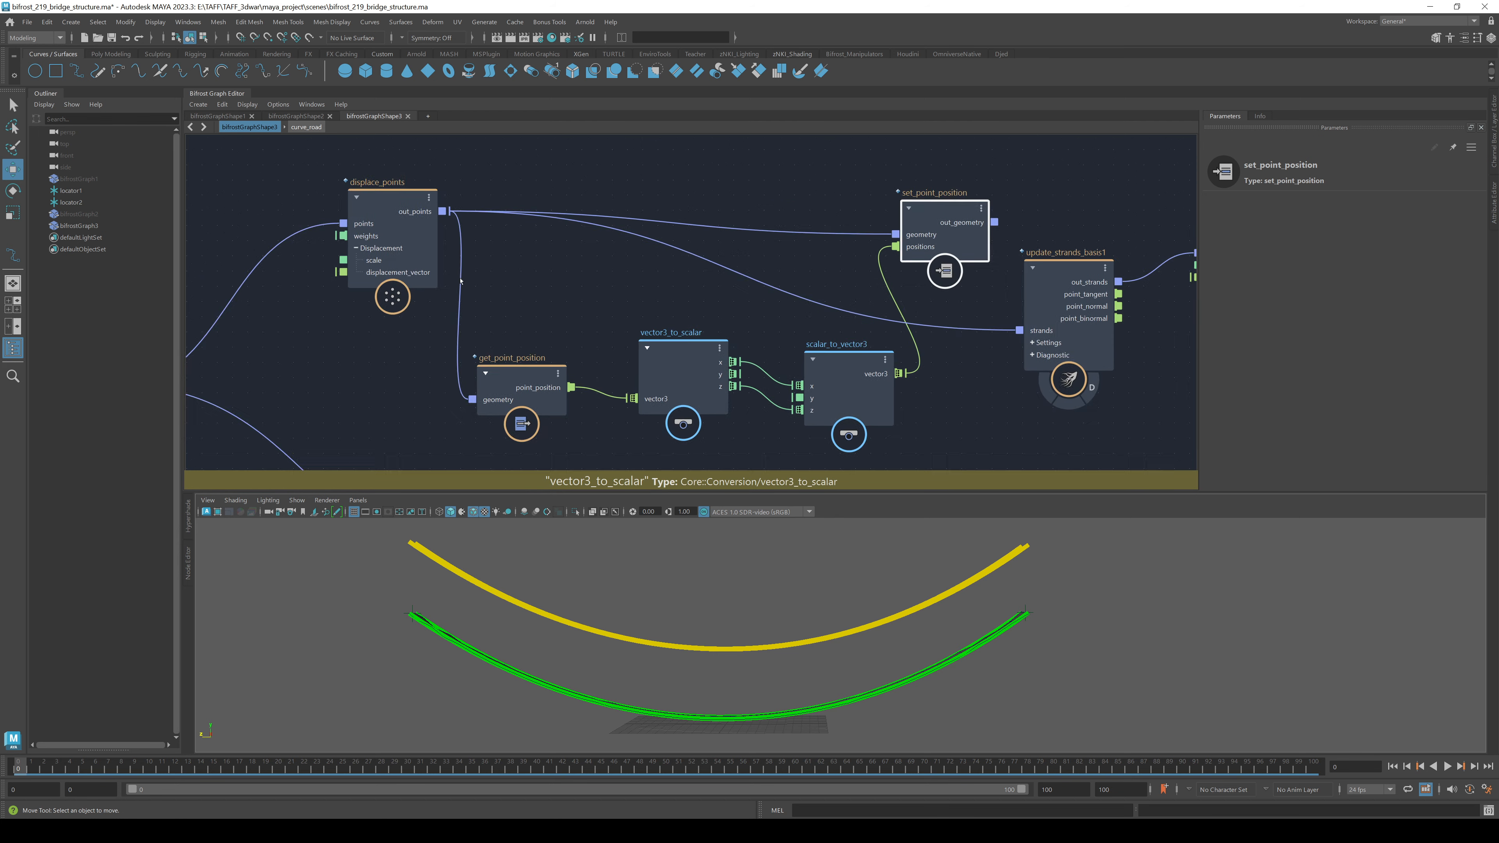
middle_click_drag(534, 219, 578, 200, "alt")
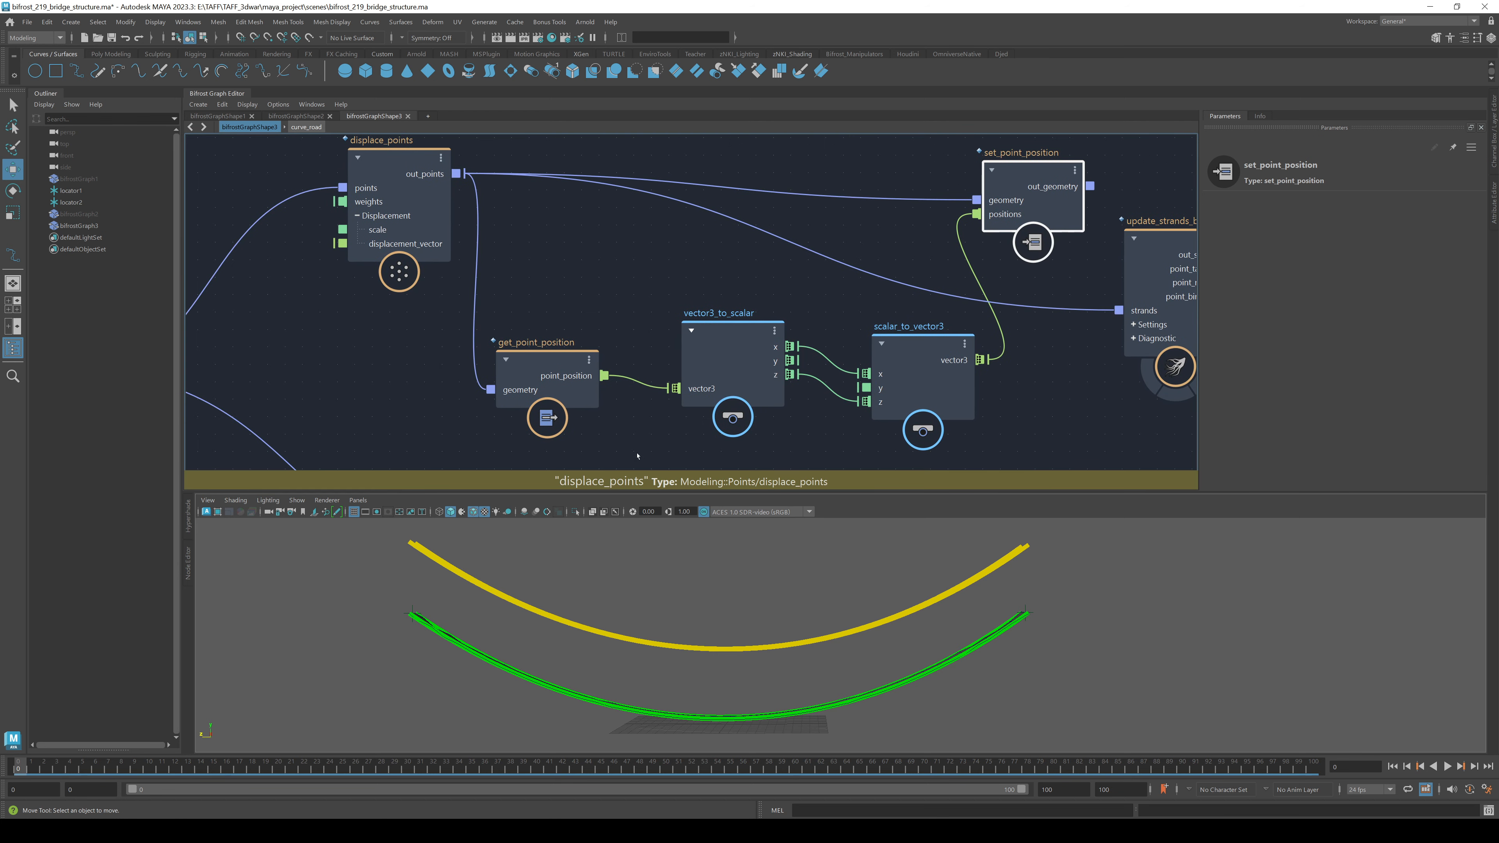
middle_click_drag(626, 435, 543, 390, "alt")
left_click(620, 292)
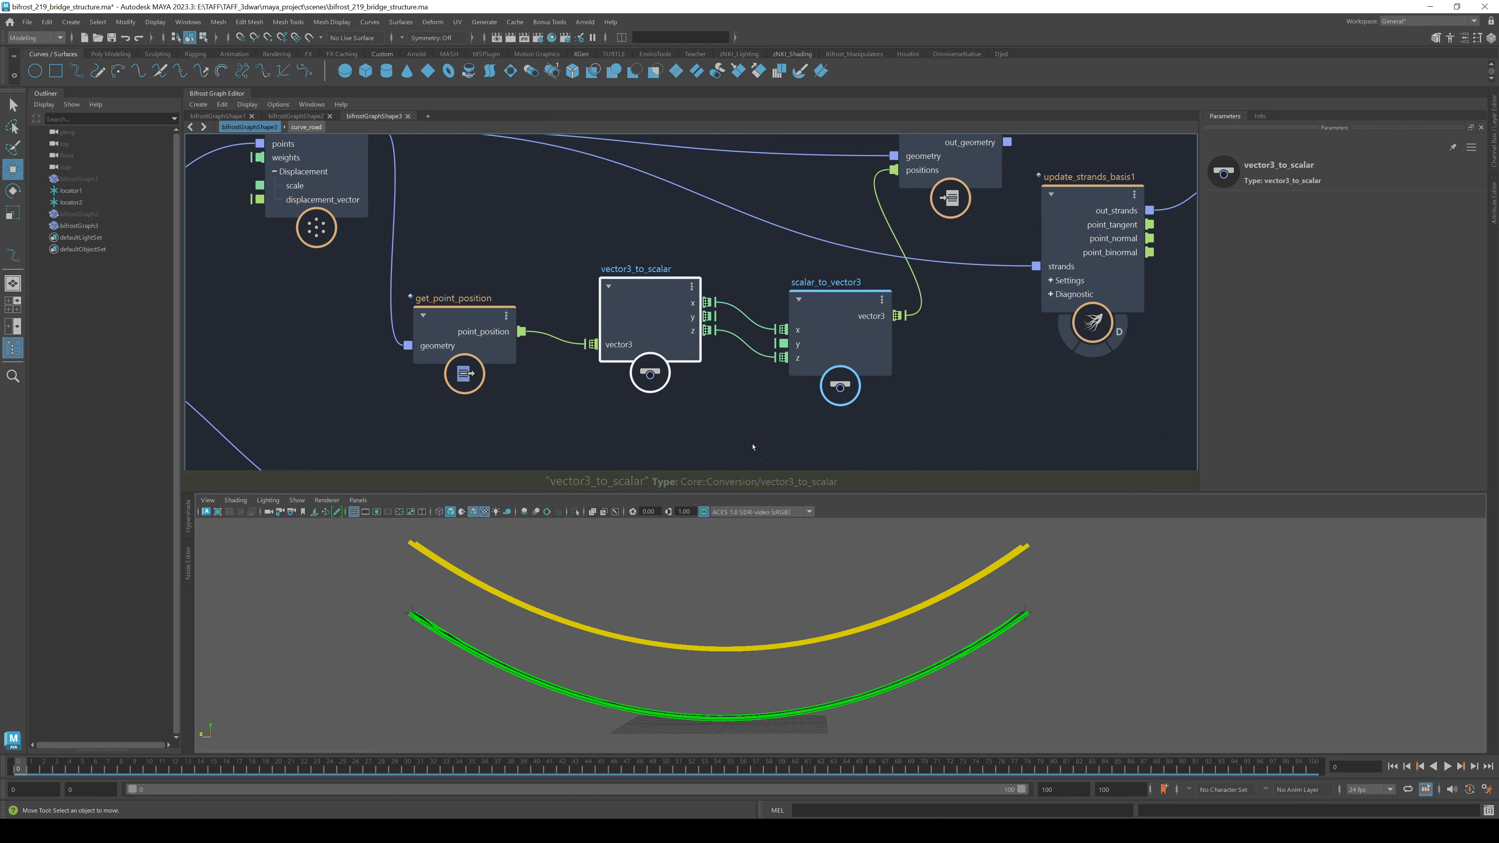
middle_click_drag(753, 447, 597, 450, "alt")
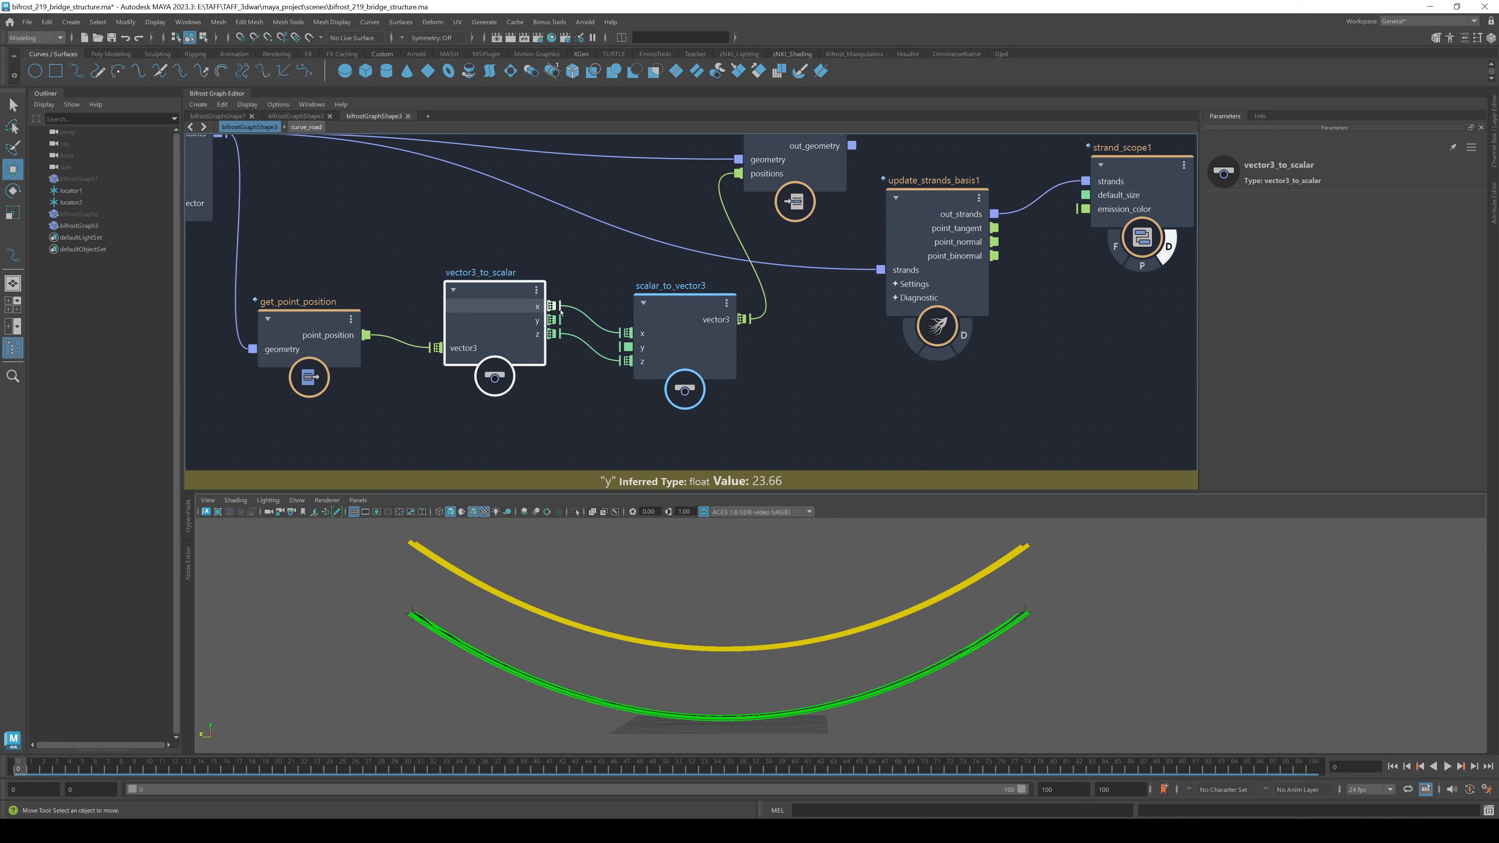
left_click(685, 348)
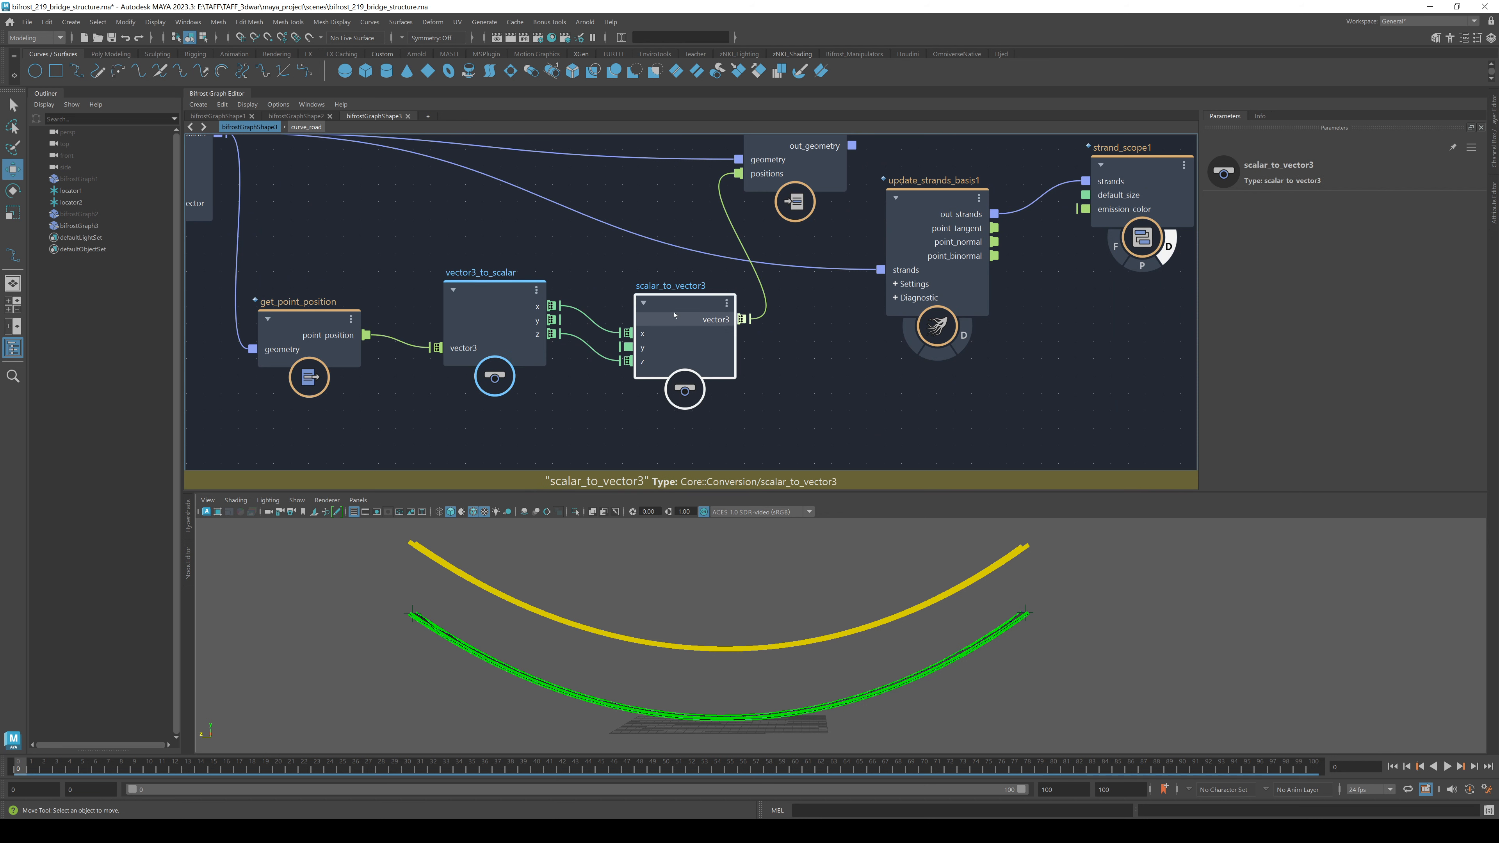
left_click(1264, 205)
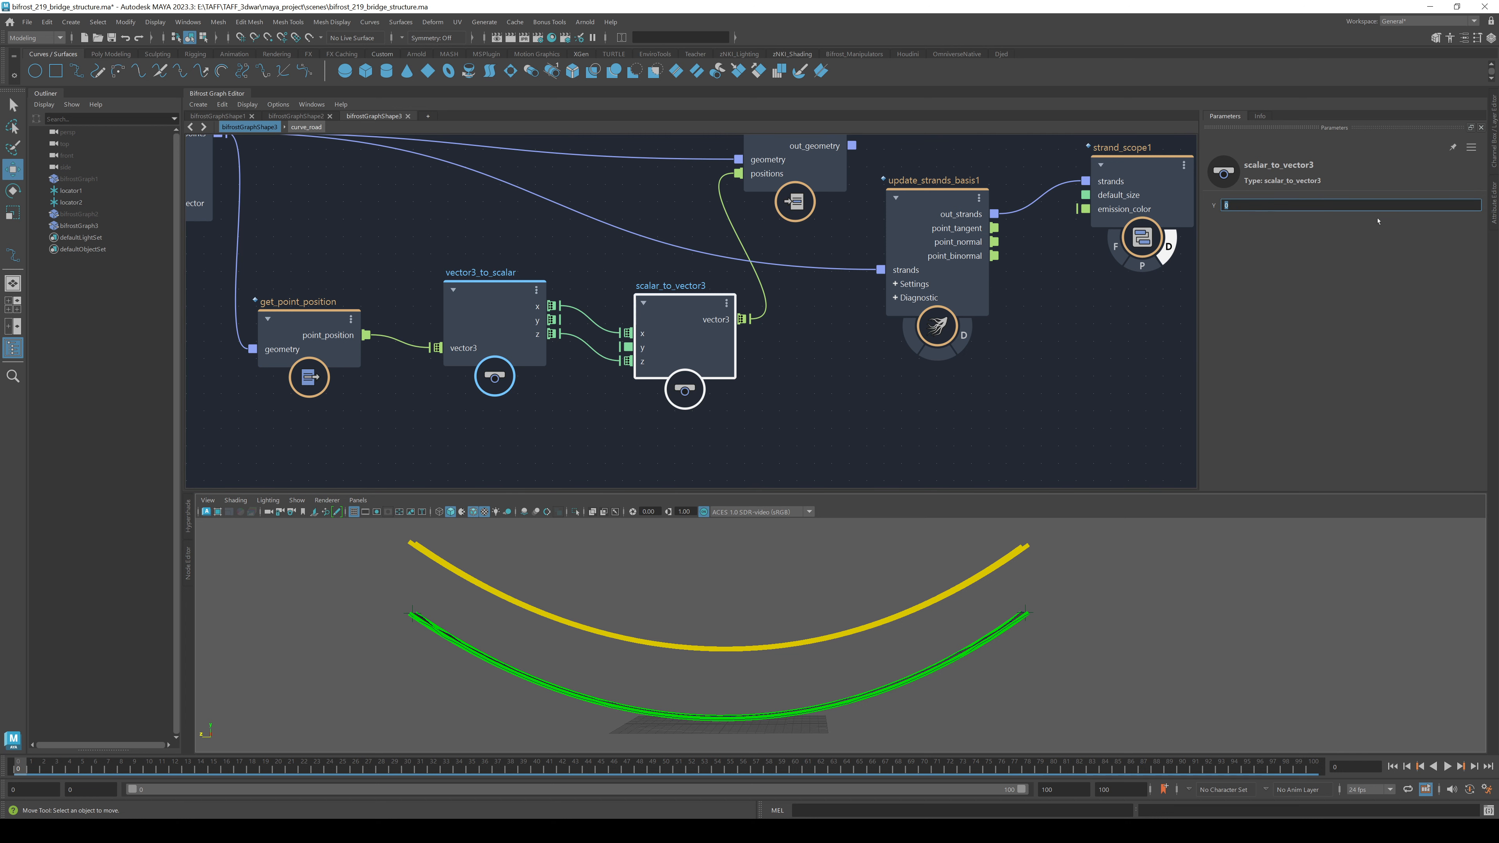
- Connect set_point_position out_geometry into update_strands_basis1 strands
middle_click_drag(1077, 303, 953, 331, "alt")
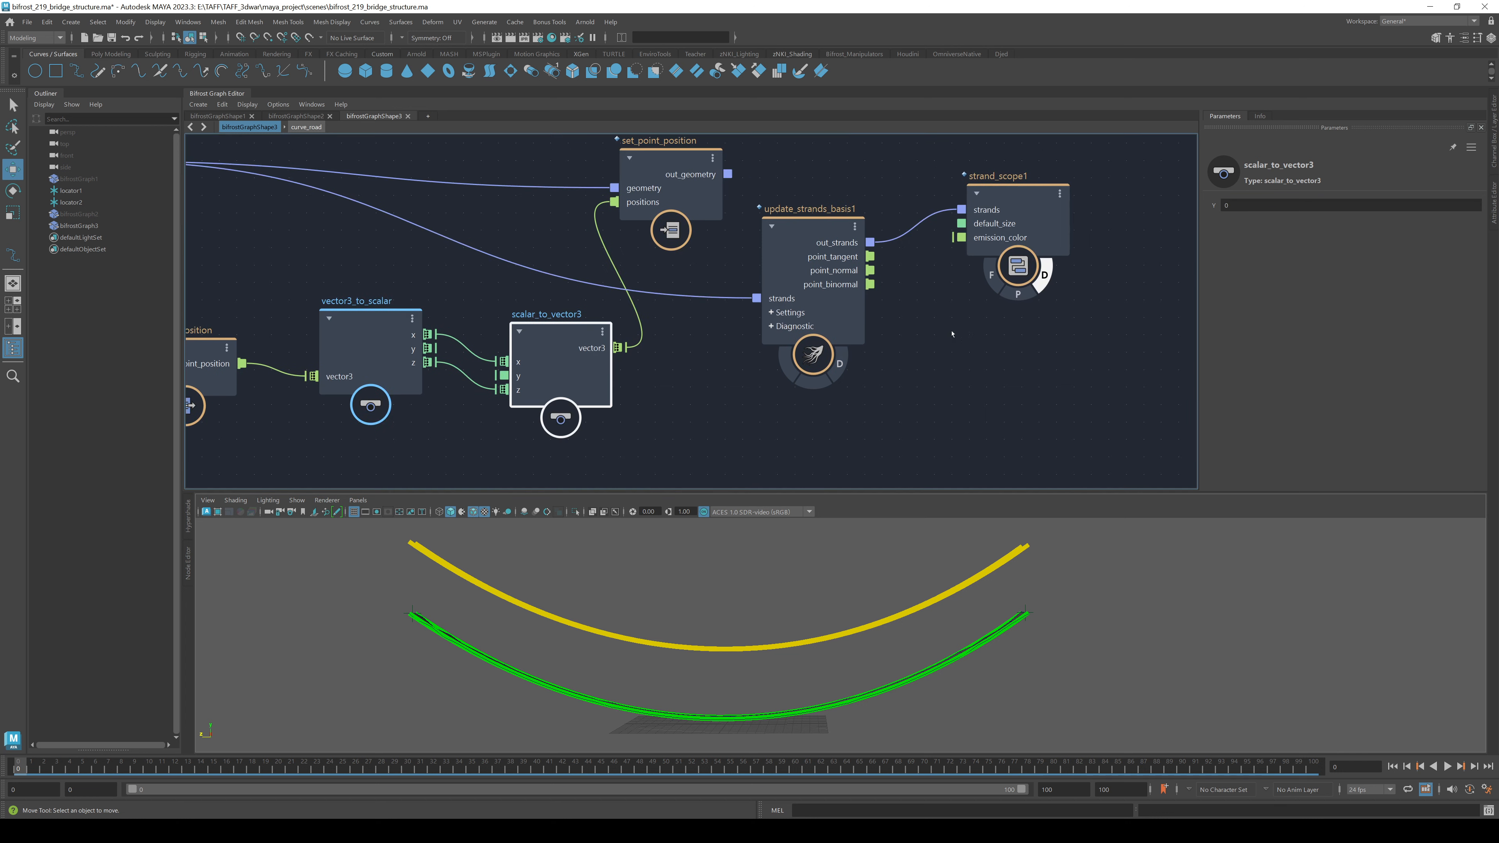
left_click_drag(728, 174, 756, 299)
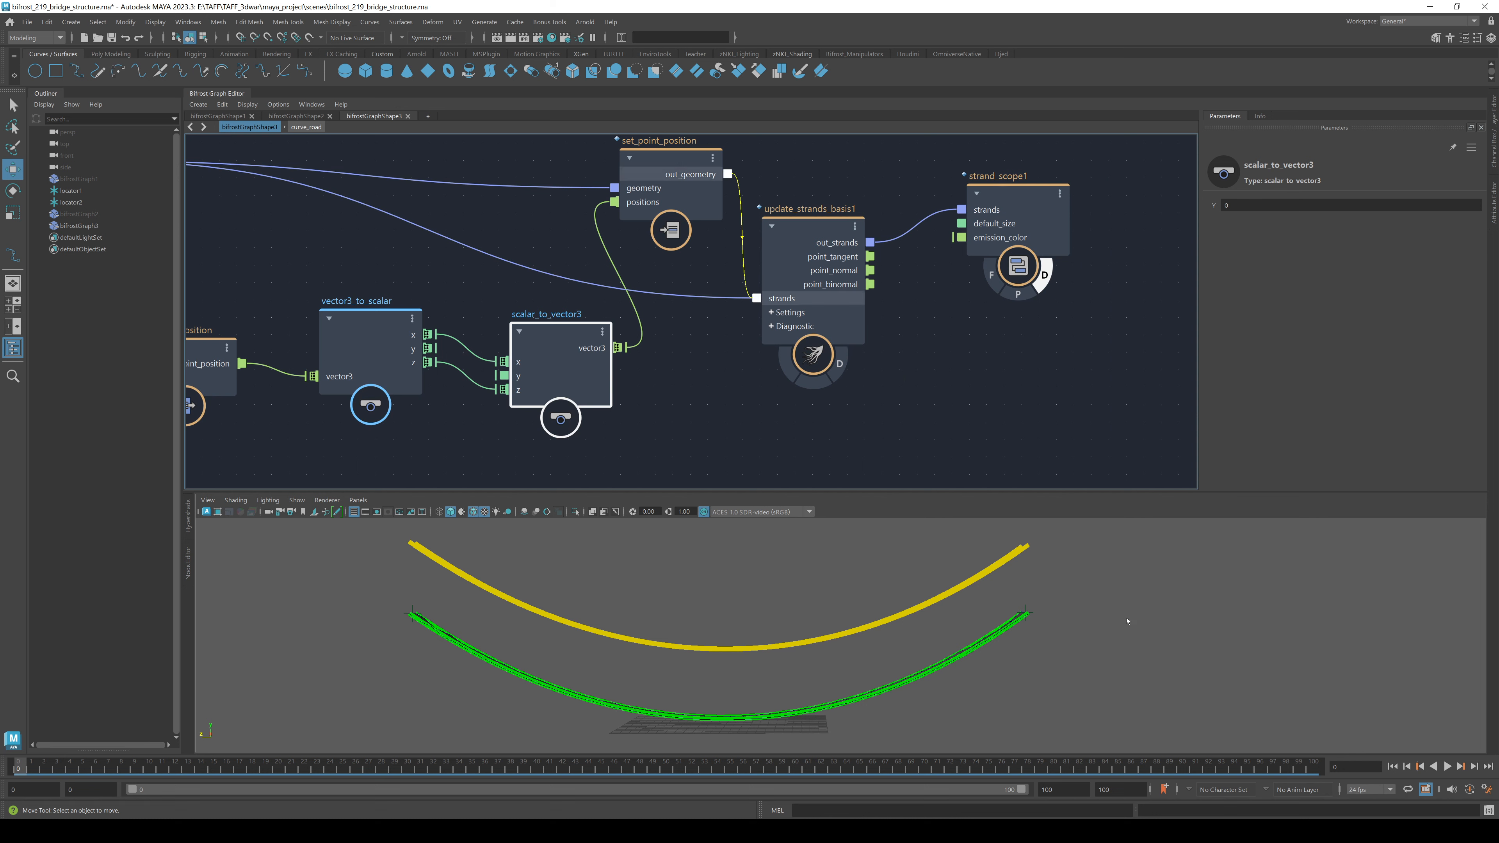
left_click_drag(875, 661, 828, 647, "alt")
middle_click_drag(827, 647, 968, 566, "alt")
left_click_drag(638, 658, 542, 629, "alt")
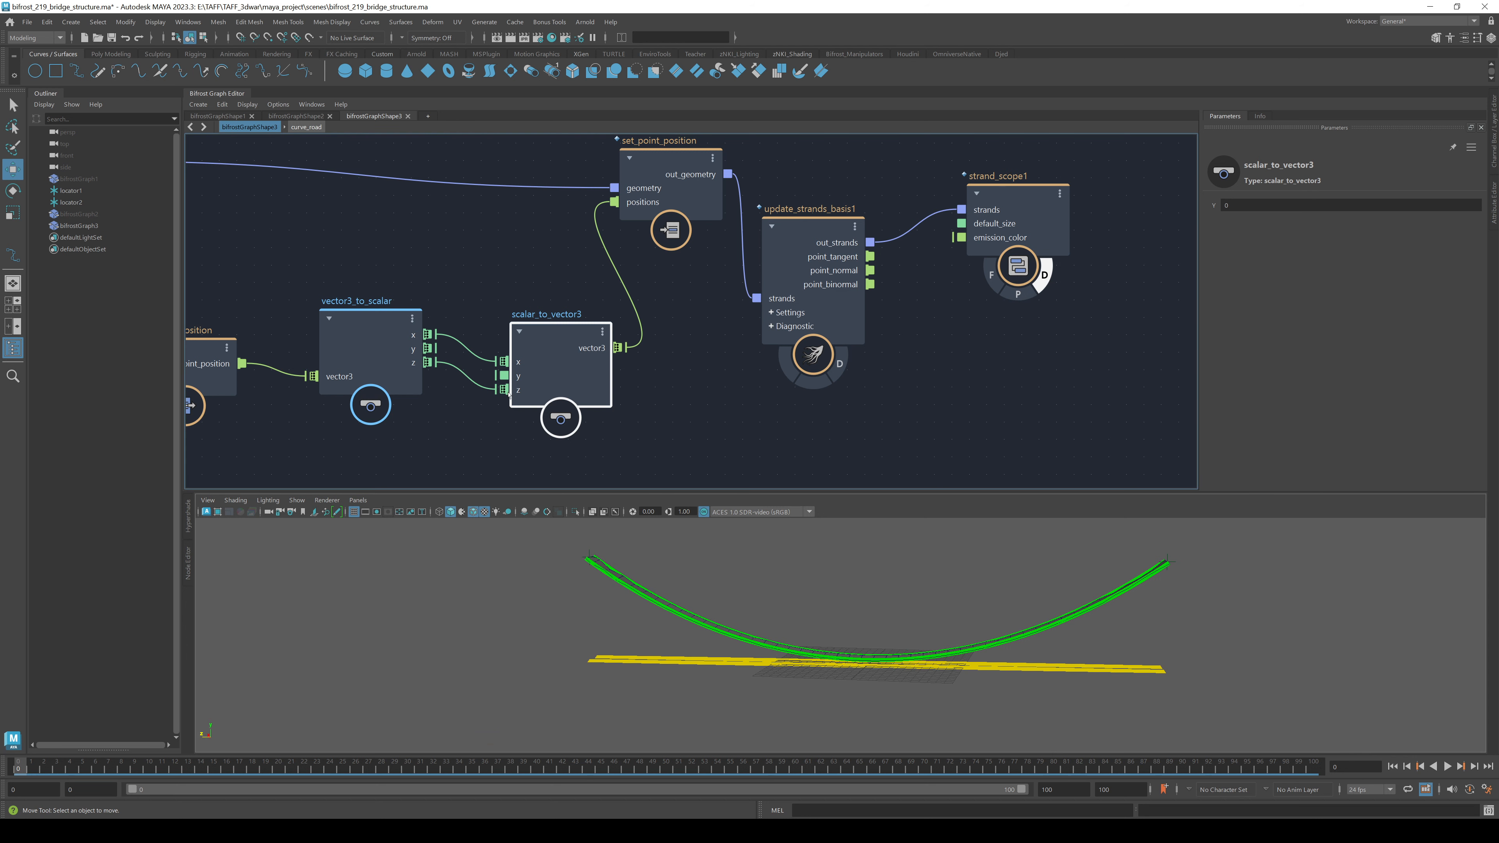
- Move update_strands_basis1 and strand_scope1 up and right to tidy the graph
middle_click_drag(663, 179, 776, 268)
left_click_drag(919, 227, 1235, 409)
left_click_drag(948, 348, 1039, 242)
left_click(1028, 461)
middle_click_drag(1054, 420, 903, 436)
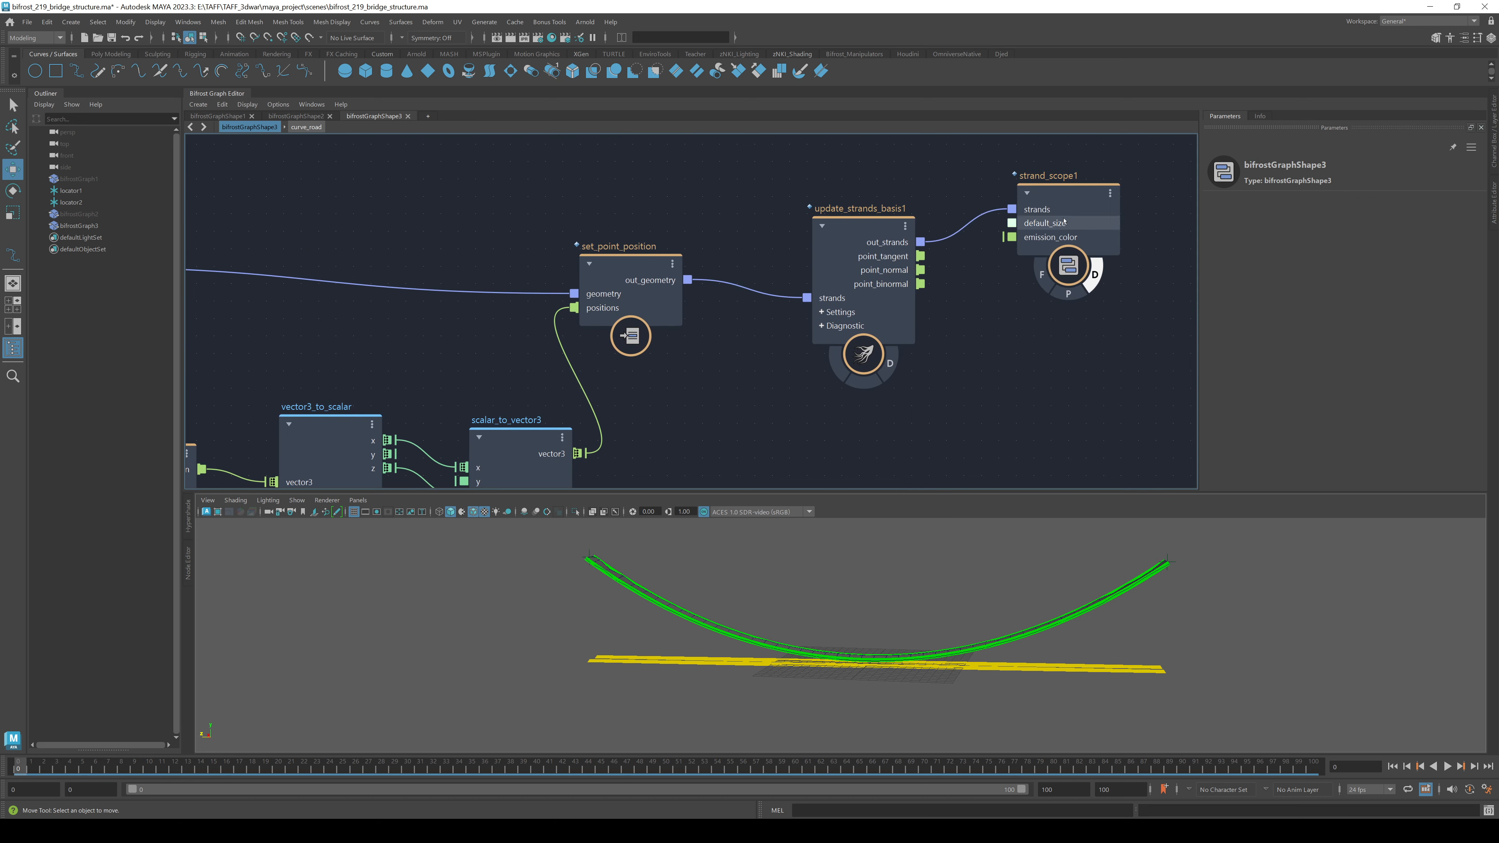
left_click_drag(1071, 223, 1104, 261)
middle_click_drag(634, 451, 783, 358)
- Raise scalar_to_vector3's Y to 2500, flattening the yellow rails above the green arc
left_click(681, 383)
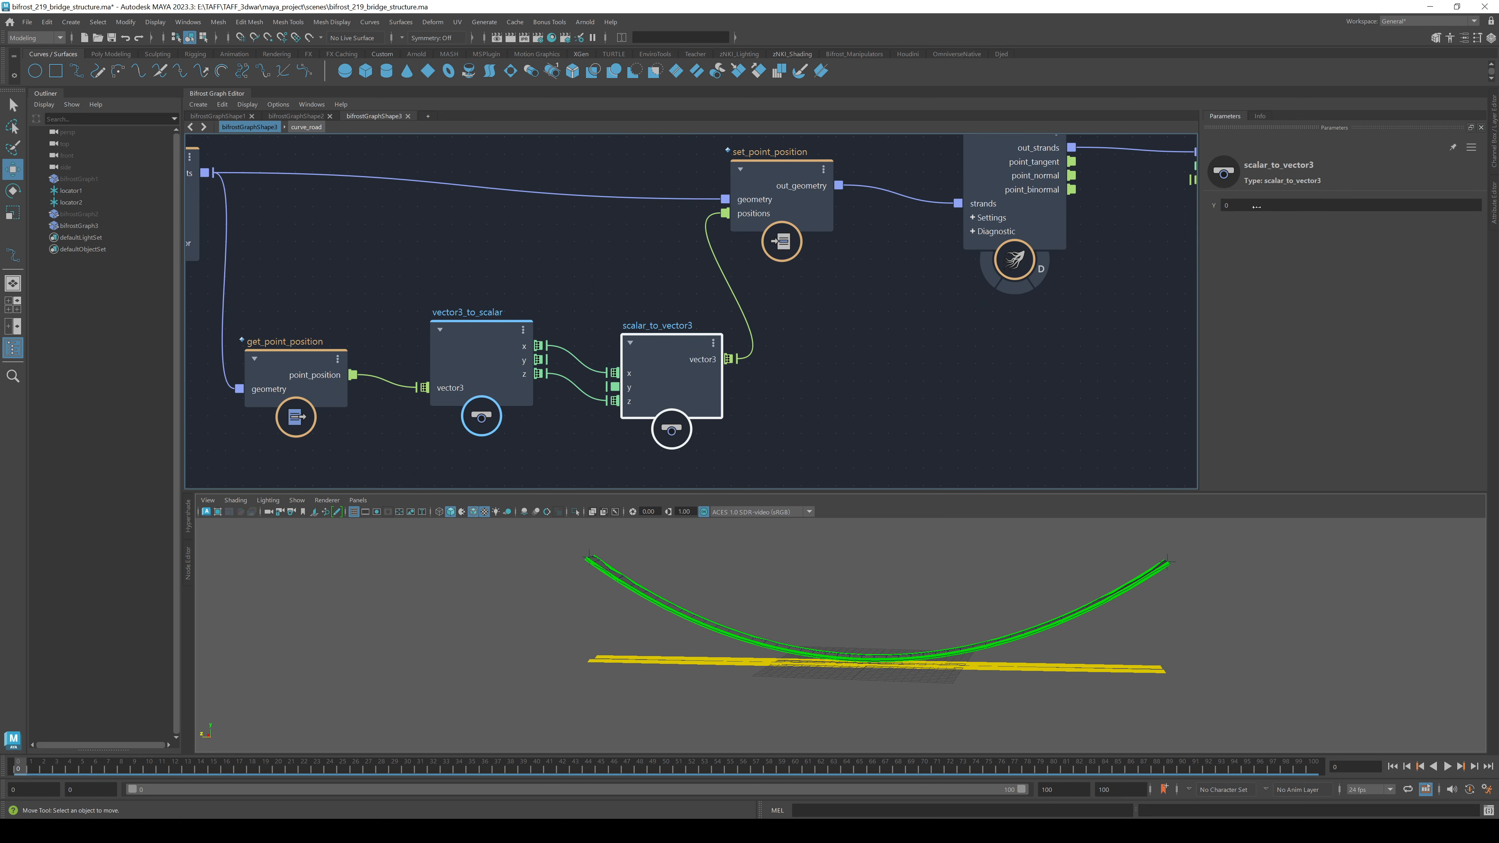
left_click_drag(1214, 205, 1337, 205)
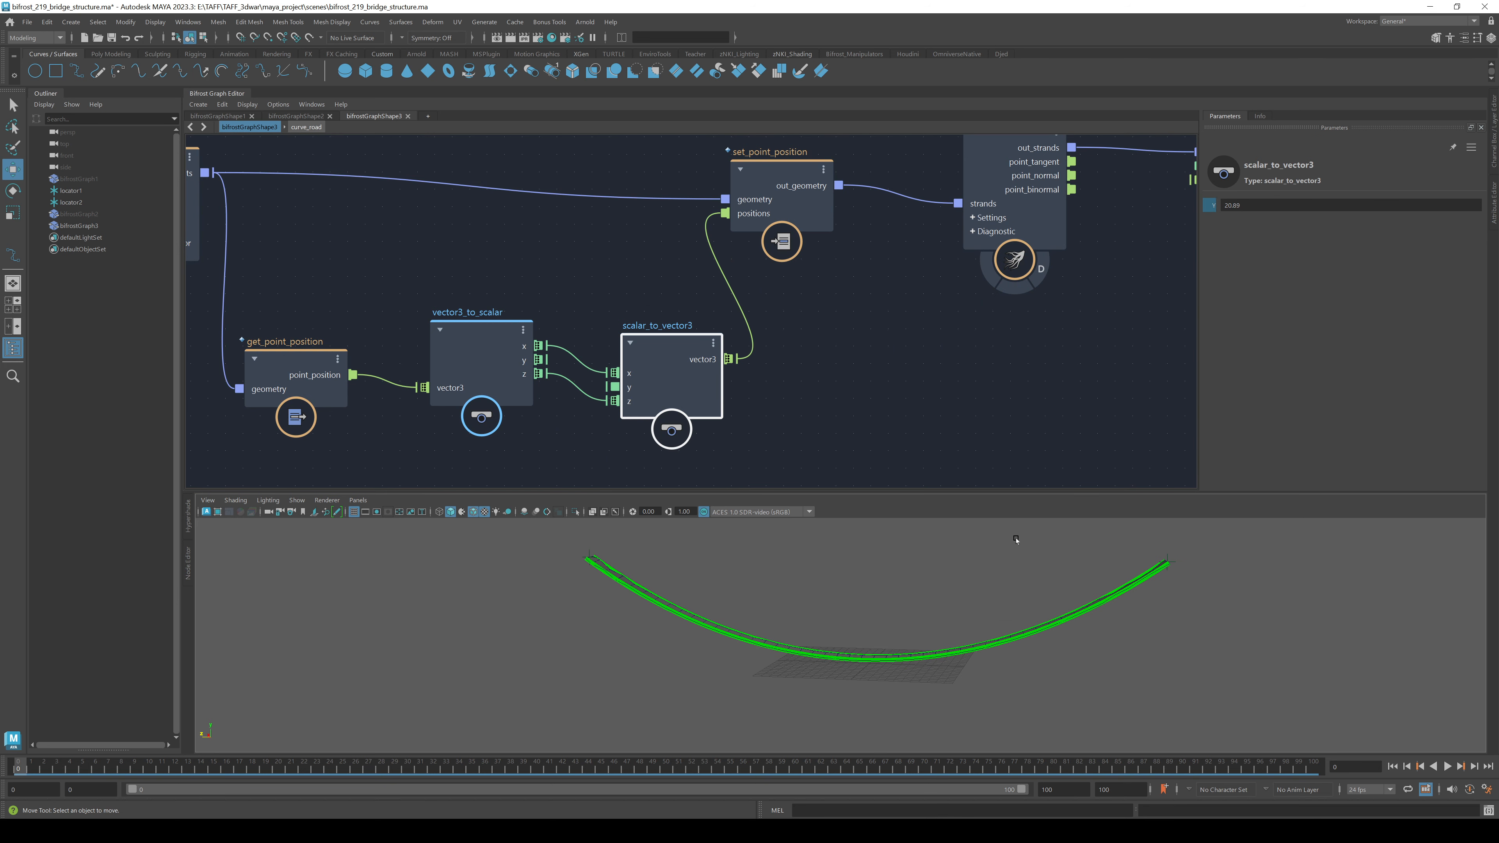
left_click_drag(1016, 540, 758, 584, "alt")
- Drag strand_scope1 well right of update_strands_basis1 and check the level yellow rail in the viewport
key("a")
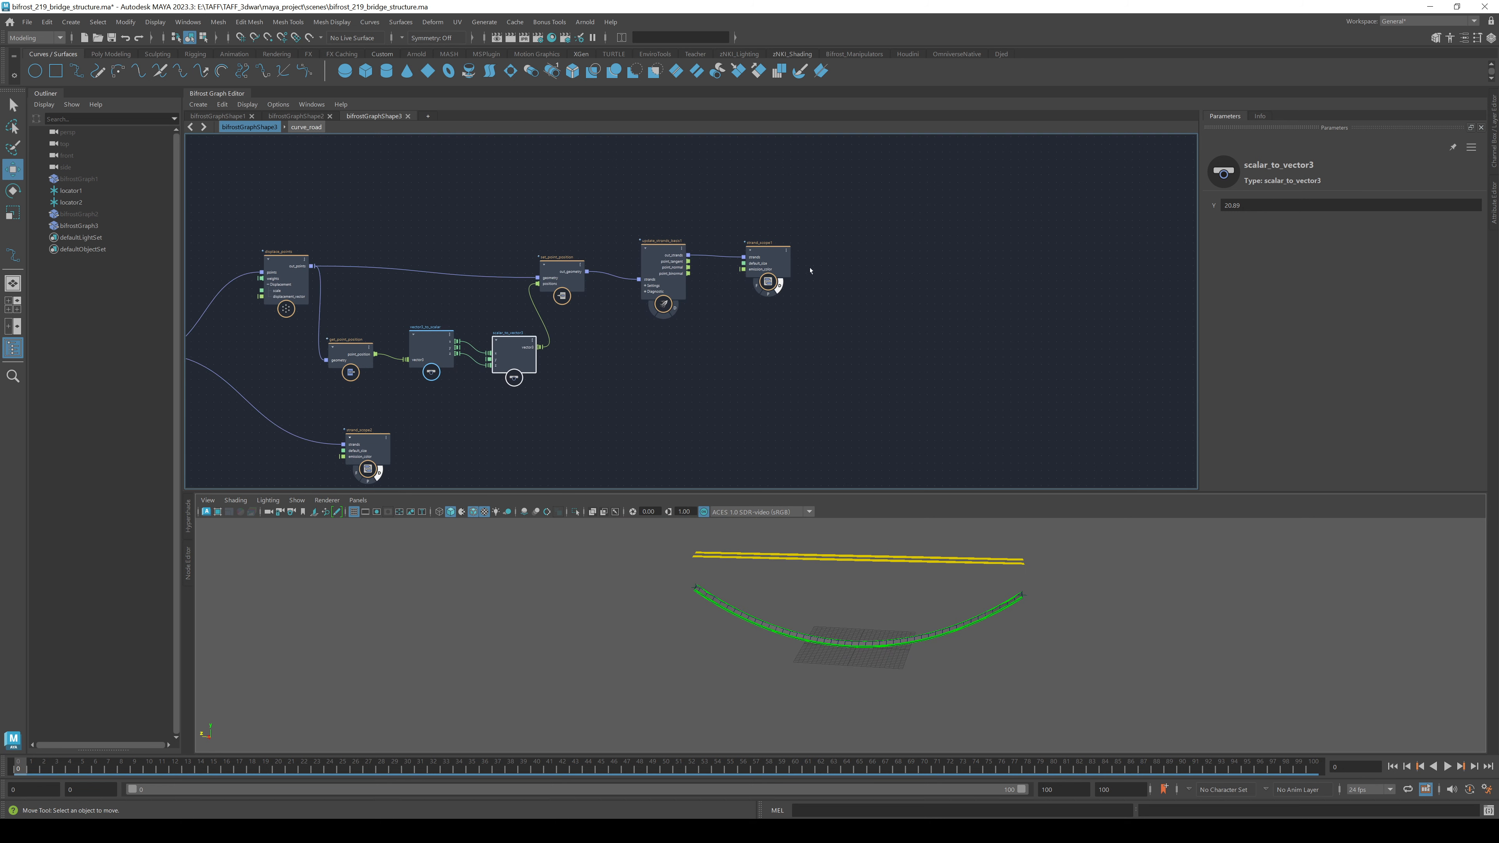
left_click_drag(810, 270, 1012, 260)
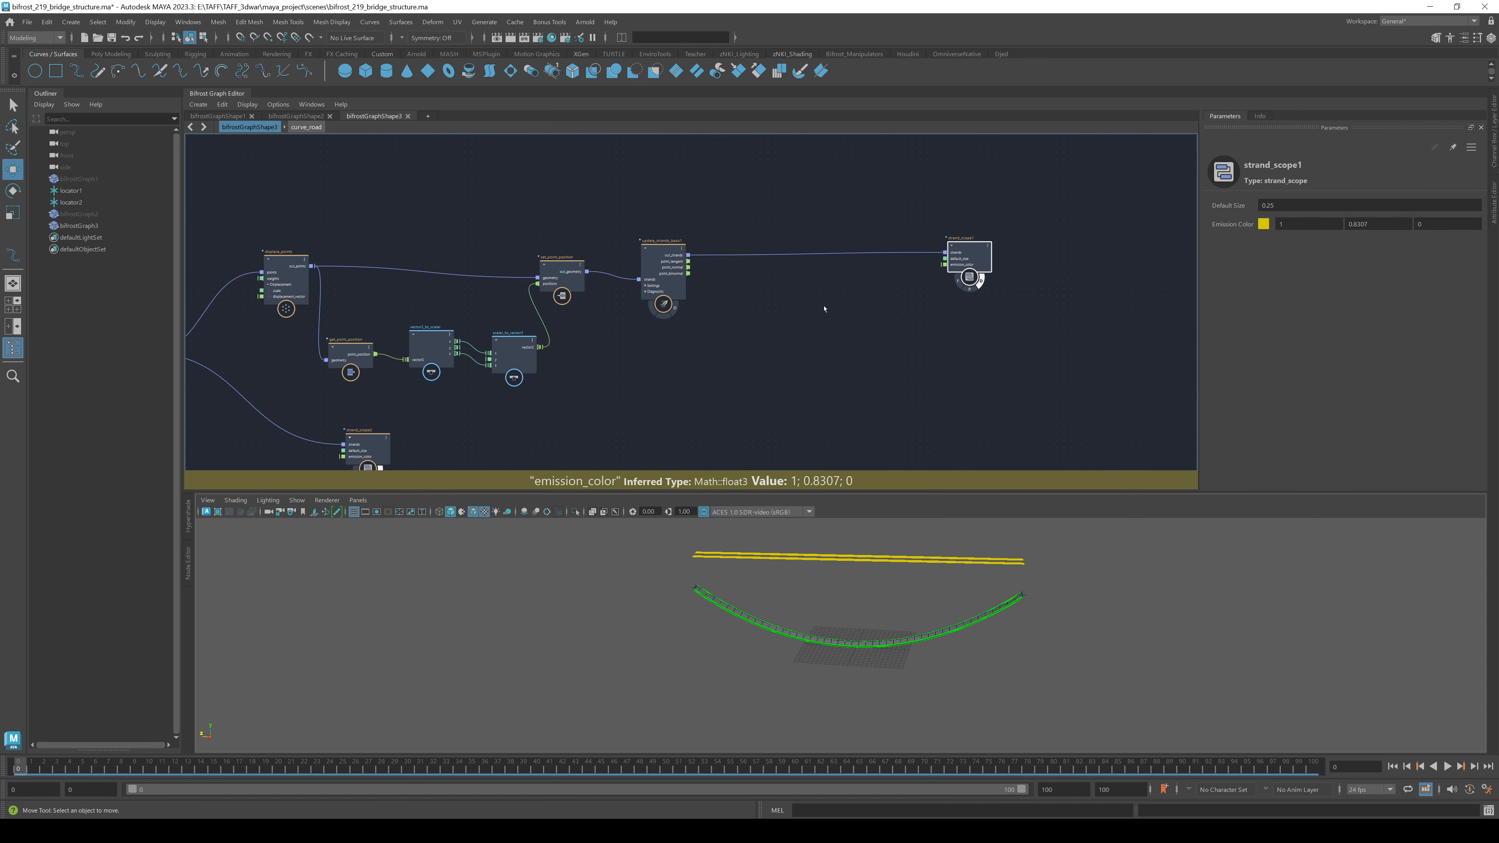
left_click_drag(848, 528, 908, 589, "alt")
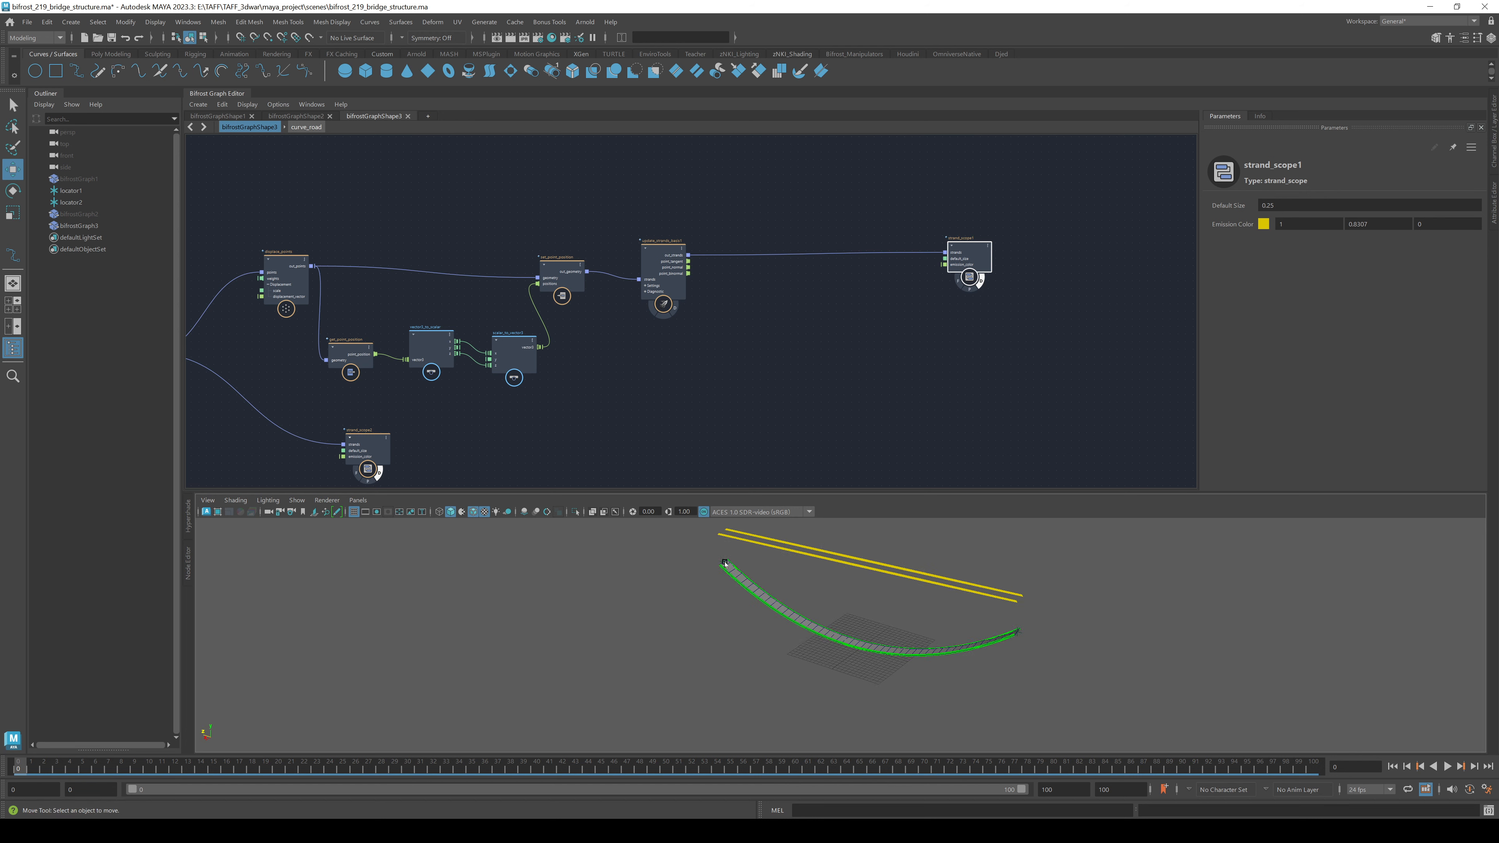
left_click_drag(725, 563, 763, 645, "alt")
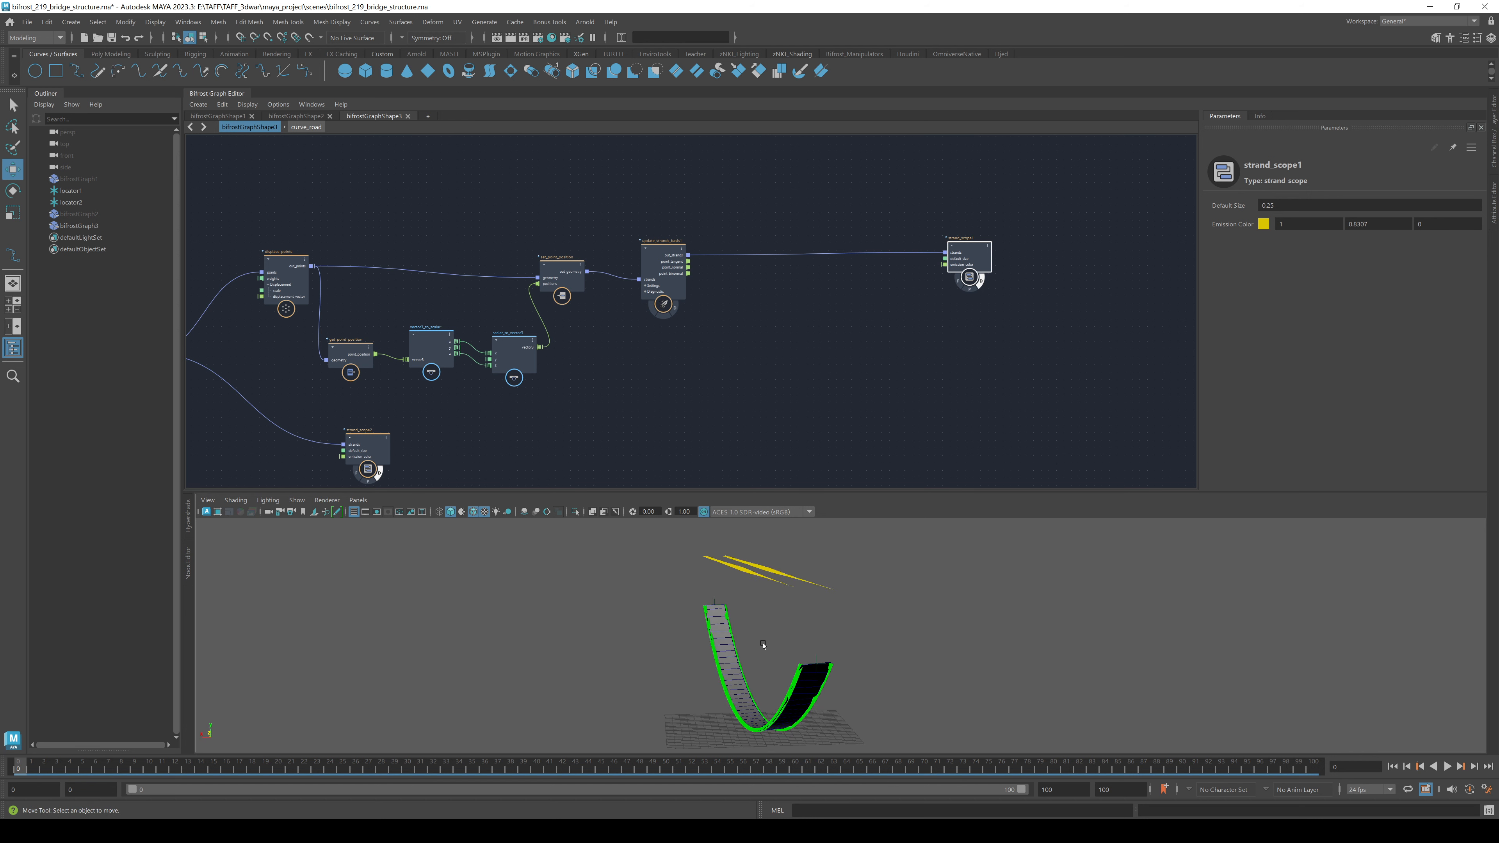
left_click_drag(810, 571, 666, 602, "alt")
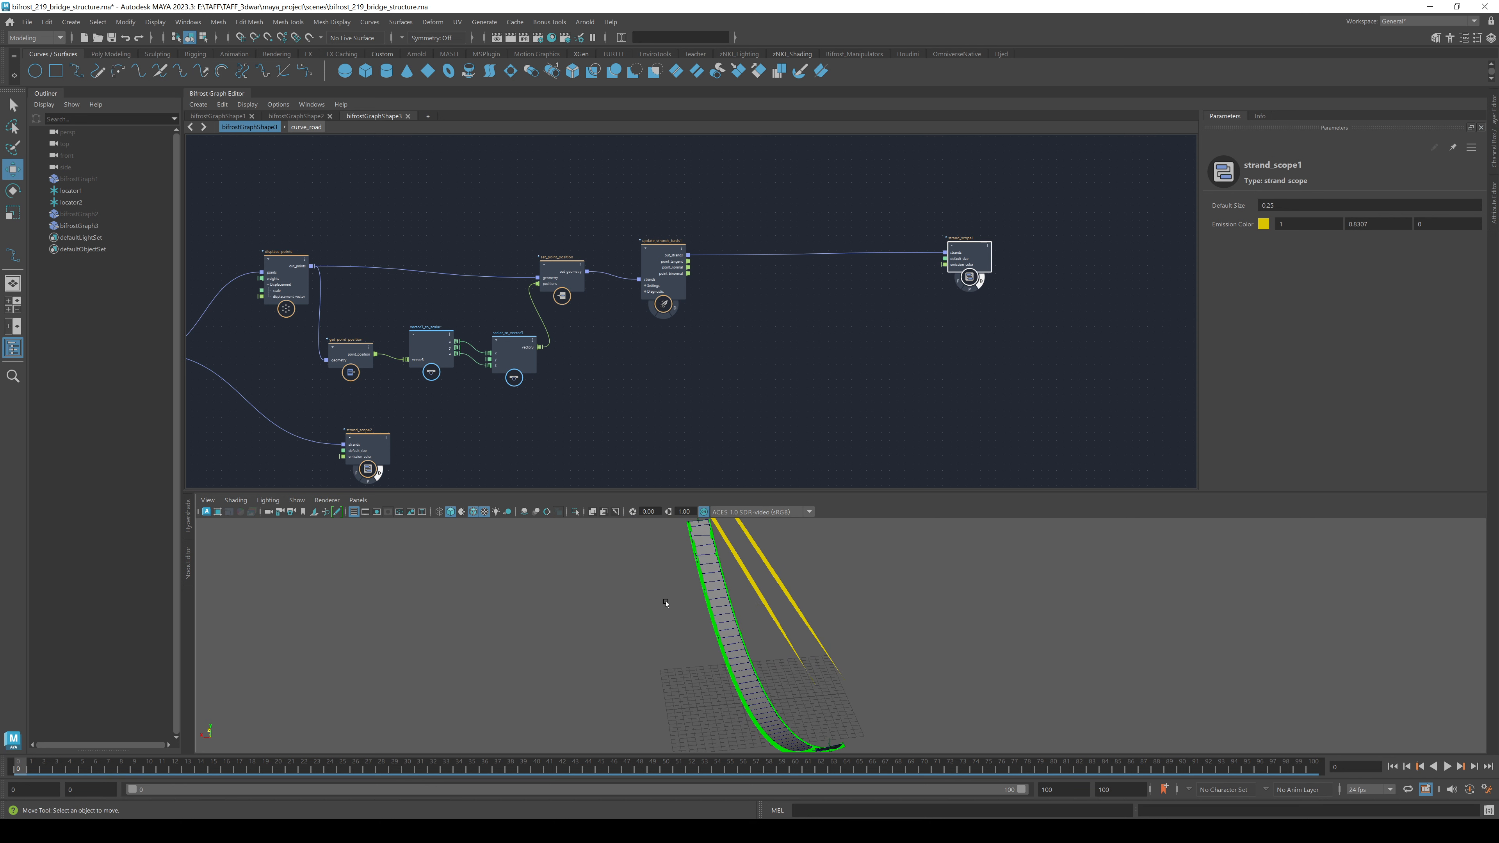
left_click_drag(793, 582, 761, 595, "alt")
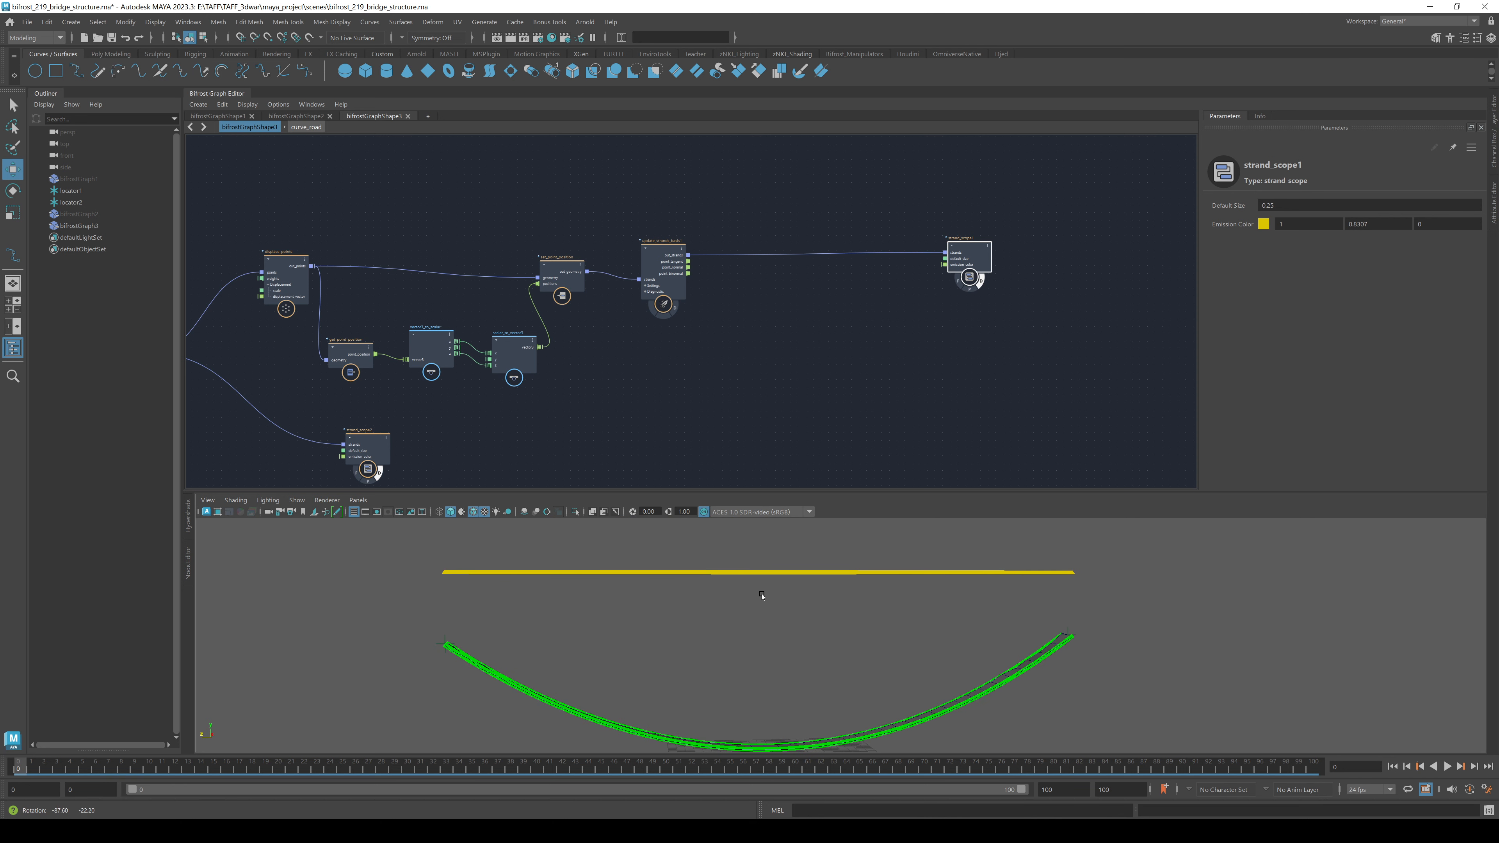
left_click(816, 334)
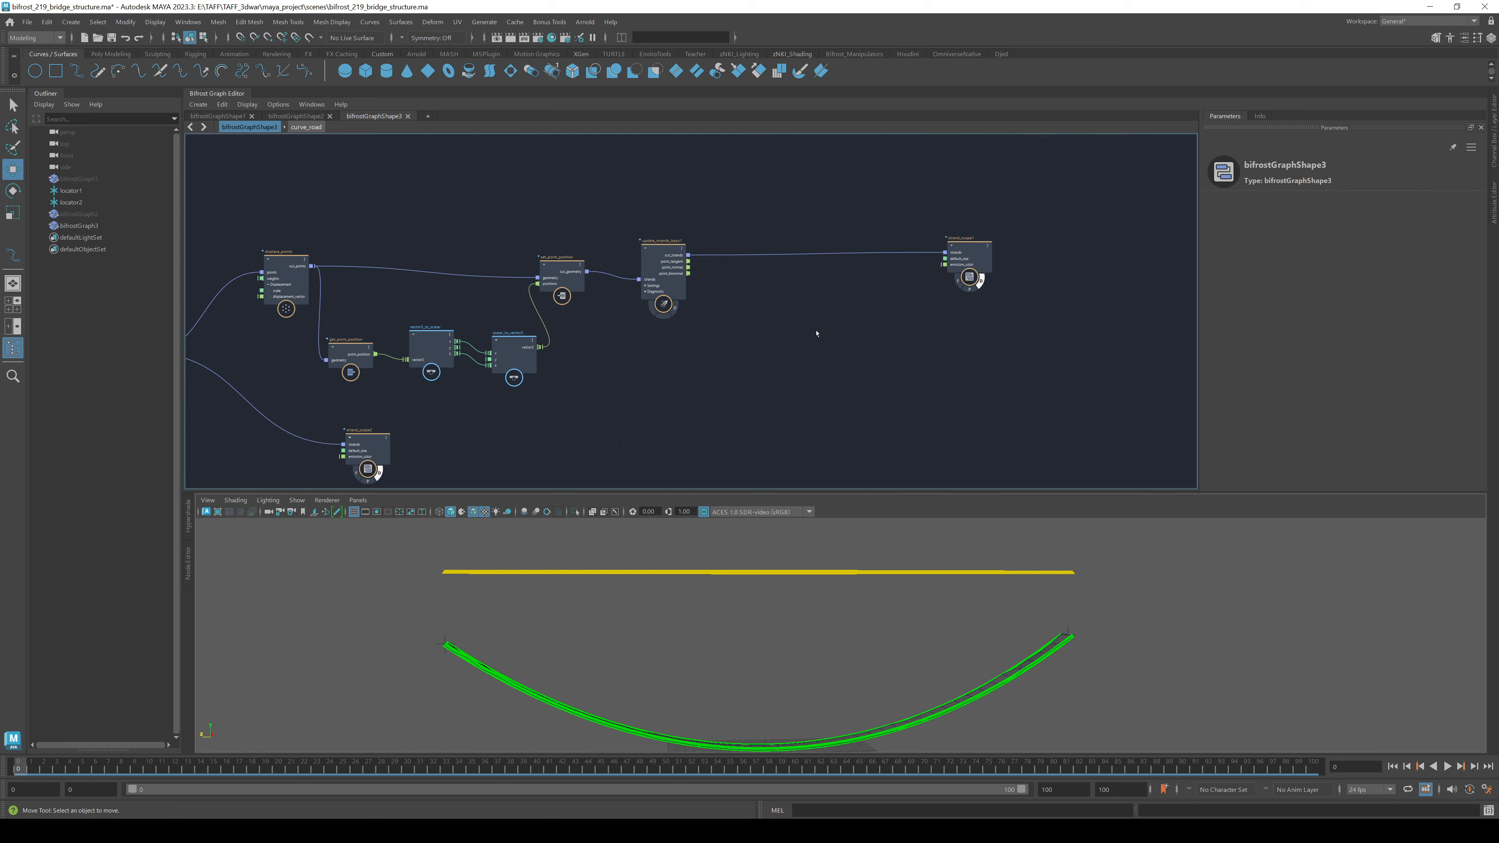
scroll(850, 331, "up", 5)
scroll(840, 391, "up", 1)
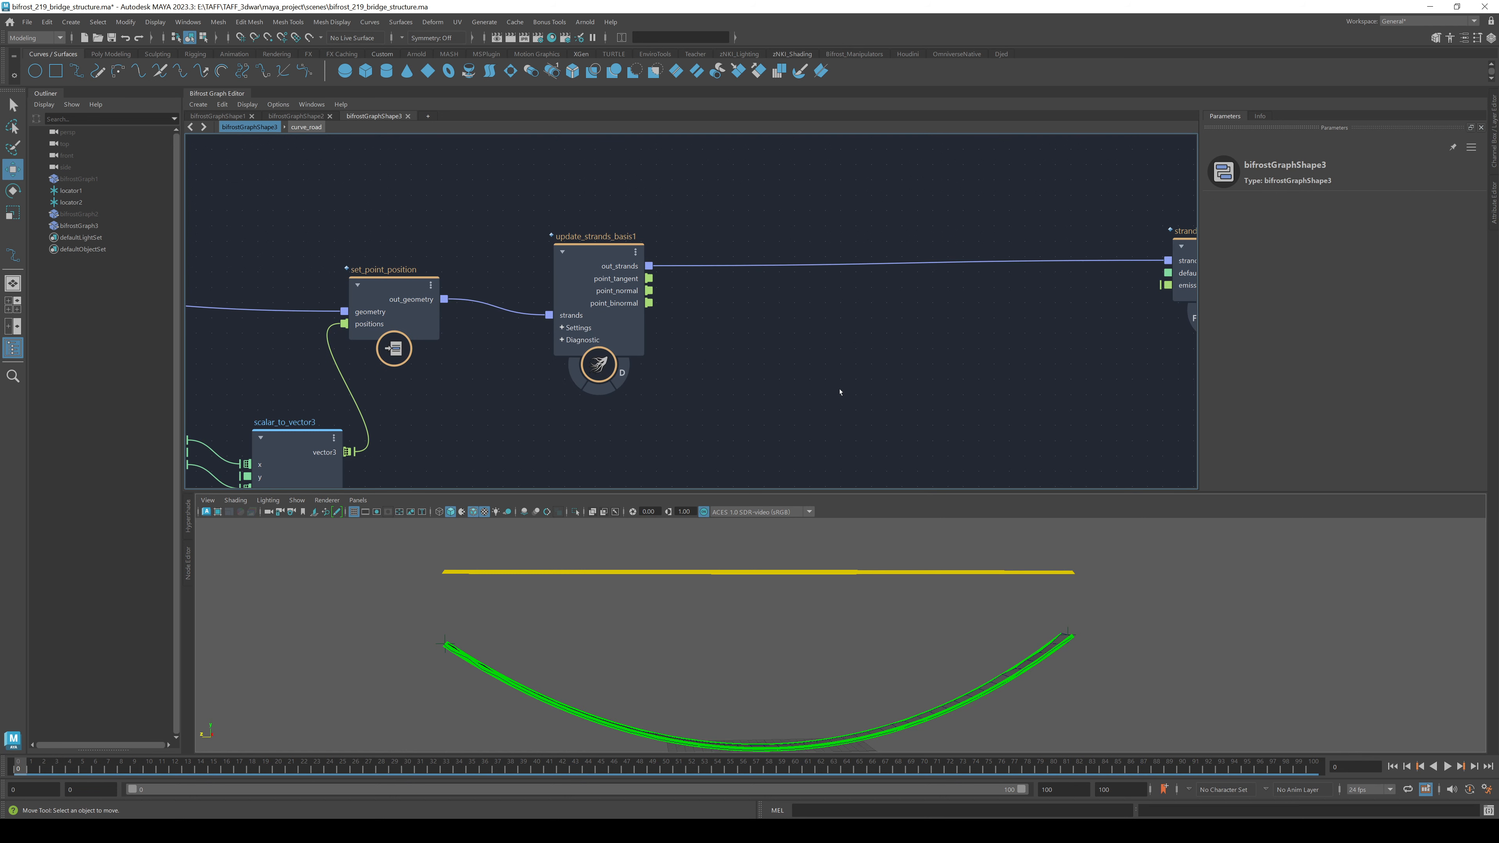
- Add a separate_strands node fed by update_strands_basis1's out_strands
key("Tab")
left_click(681, 293)
key("Tab")
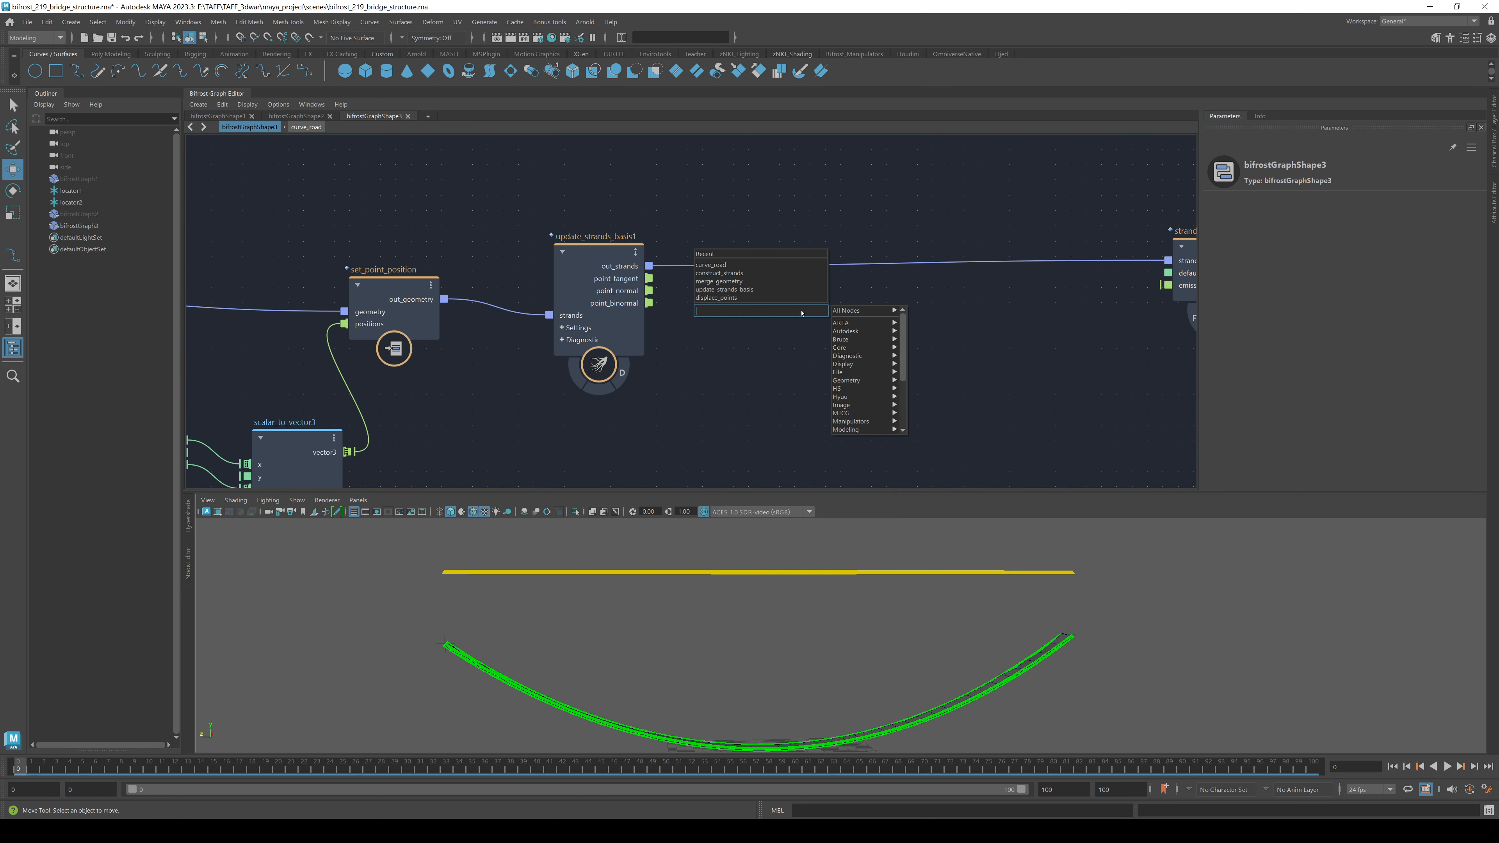
type("sep")
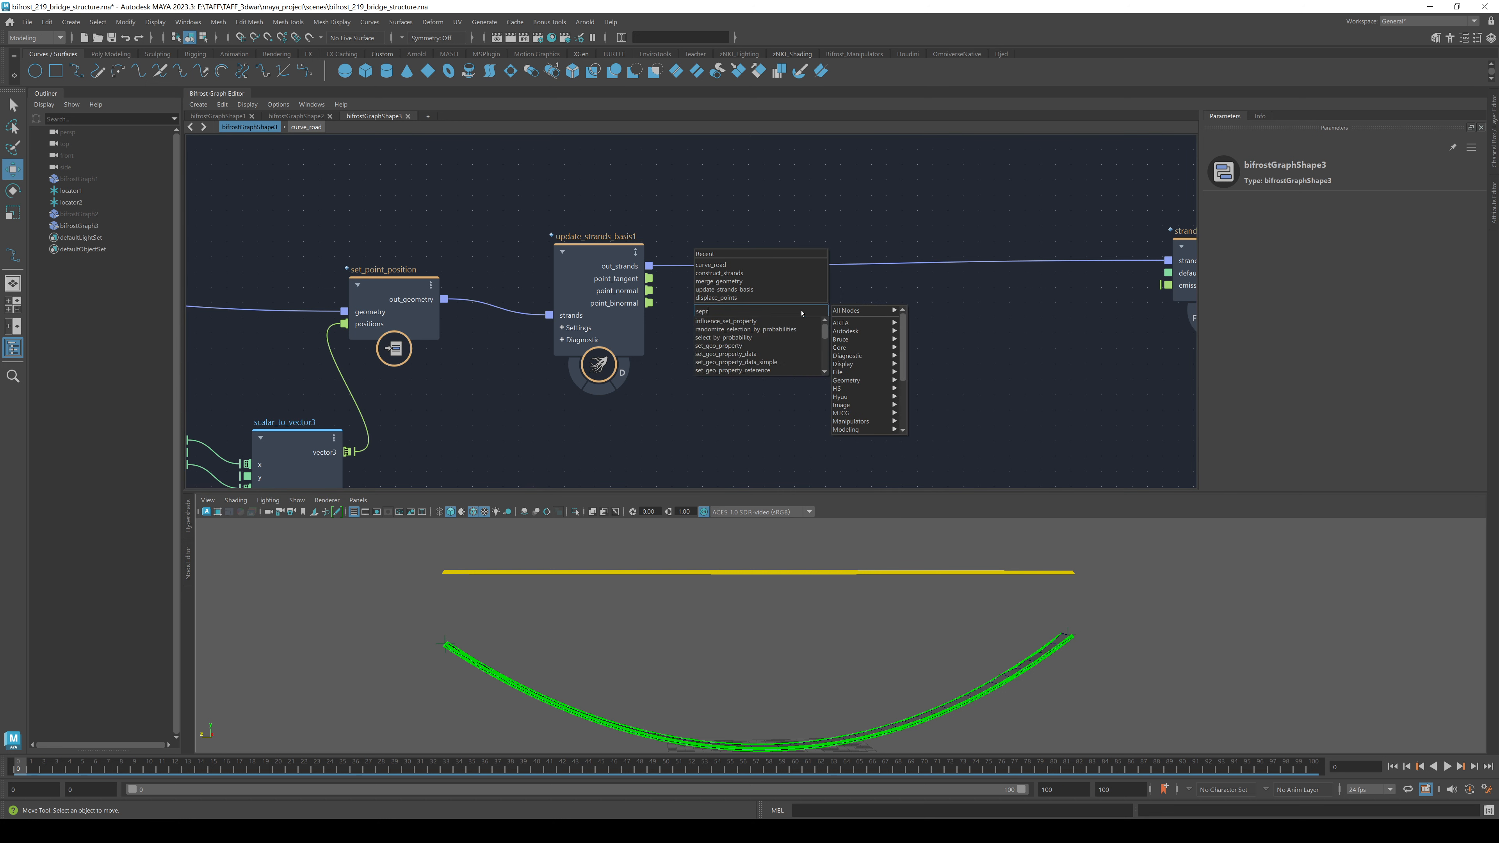
key("Down")
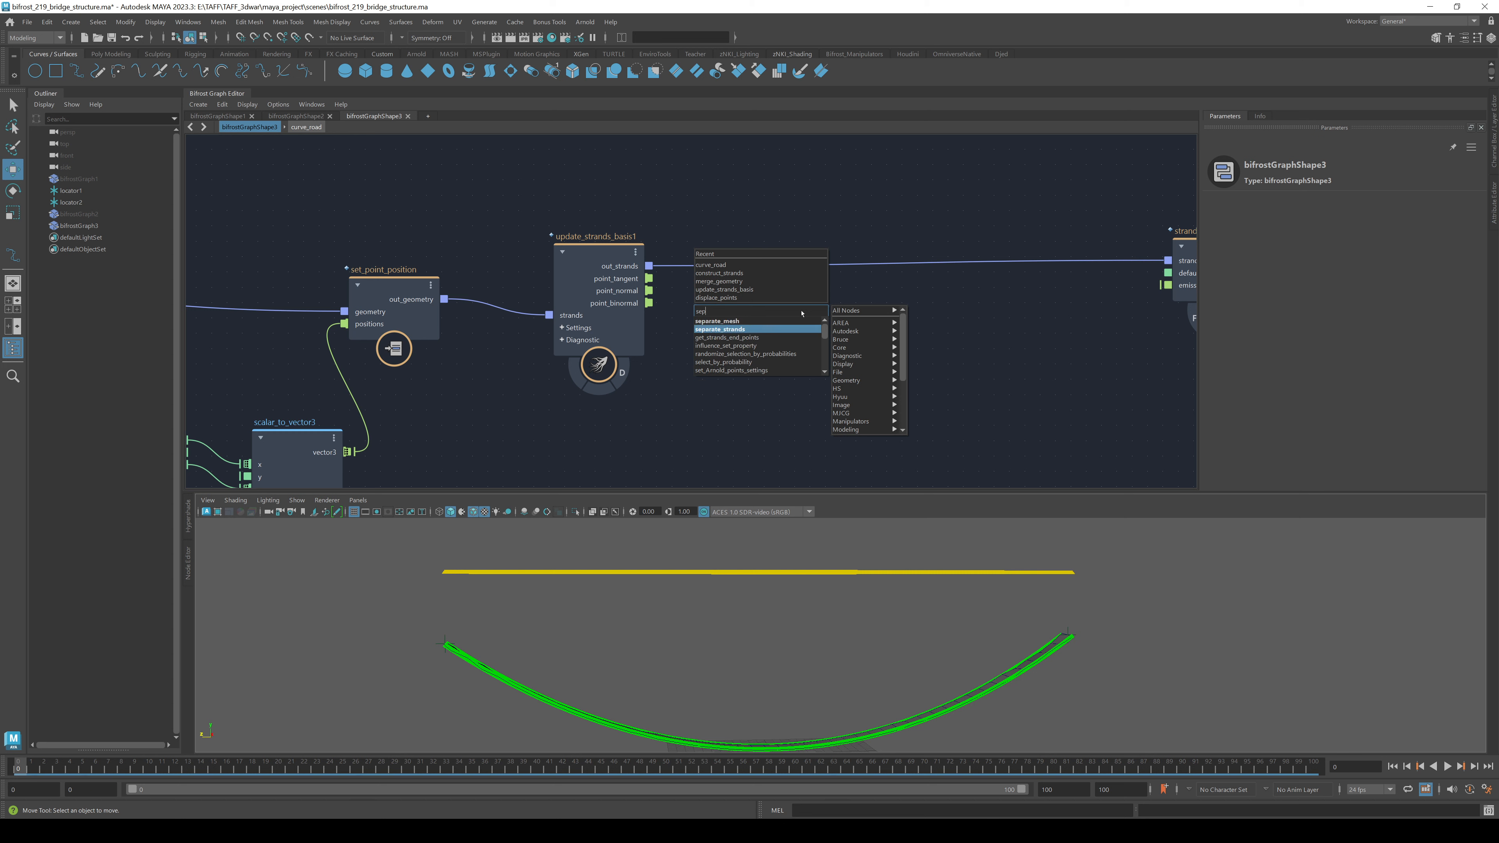
key("Return")
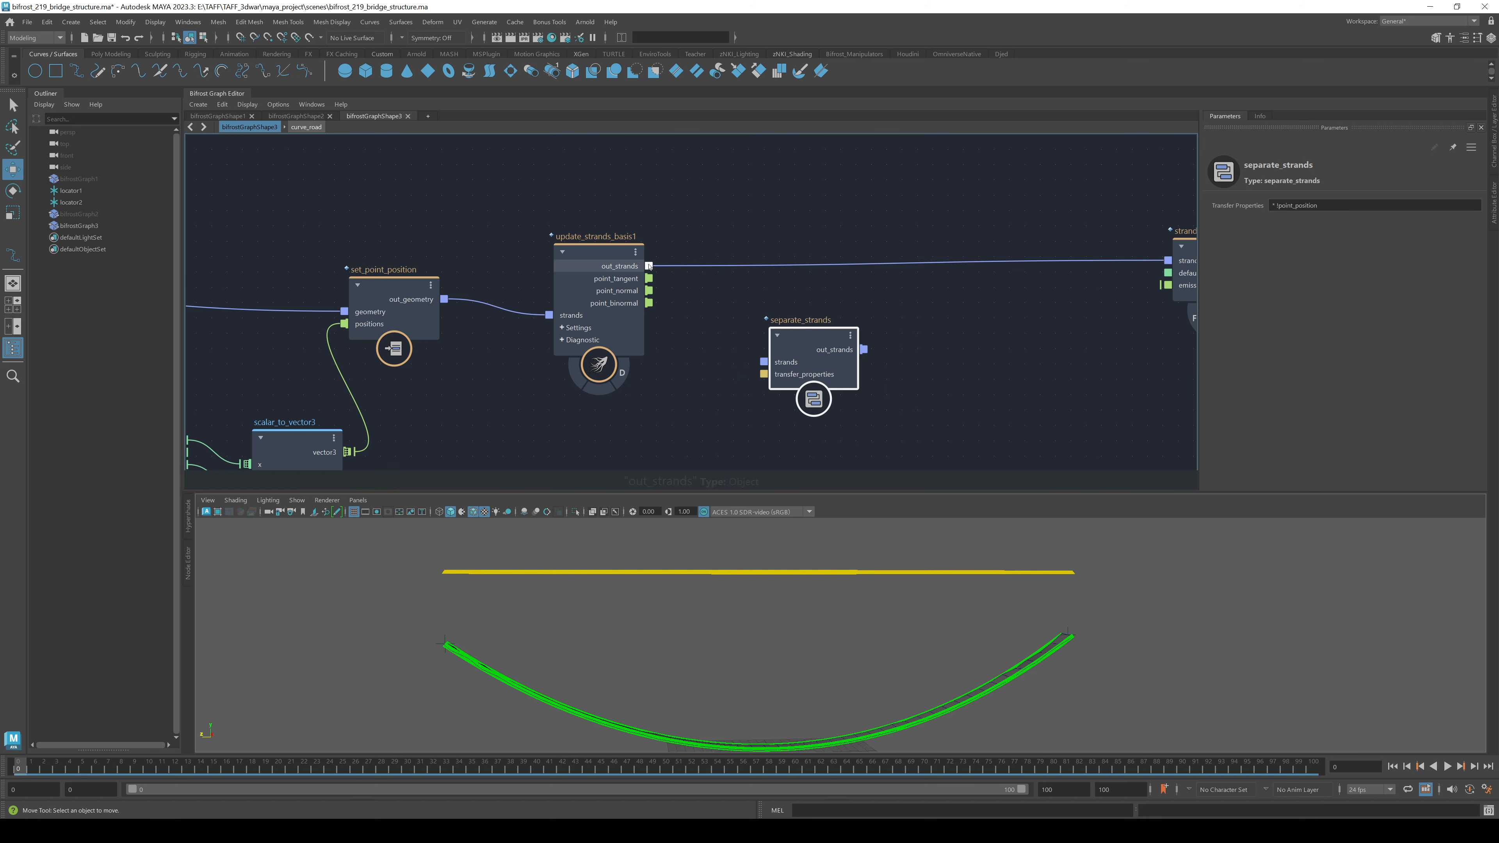
left_click_drag(648, 266, 782, 296)
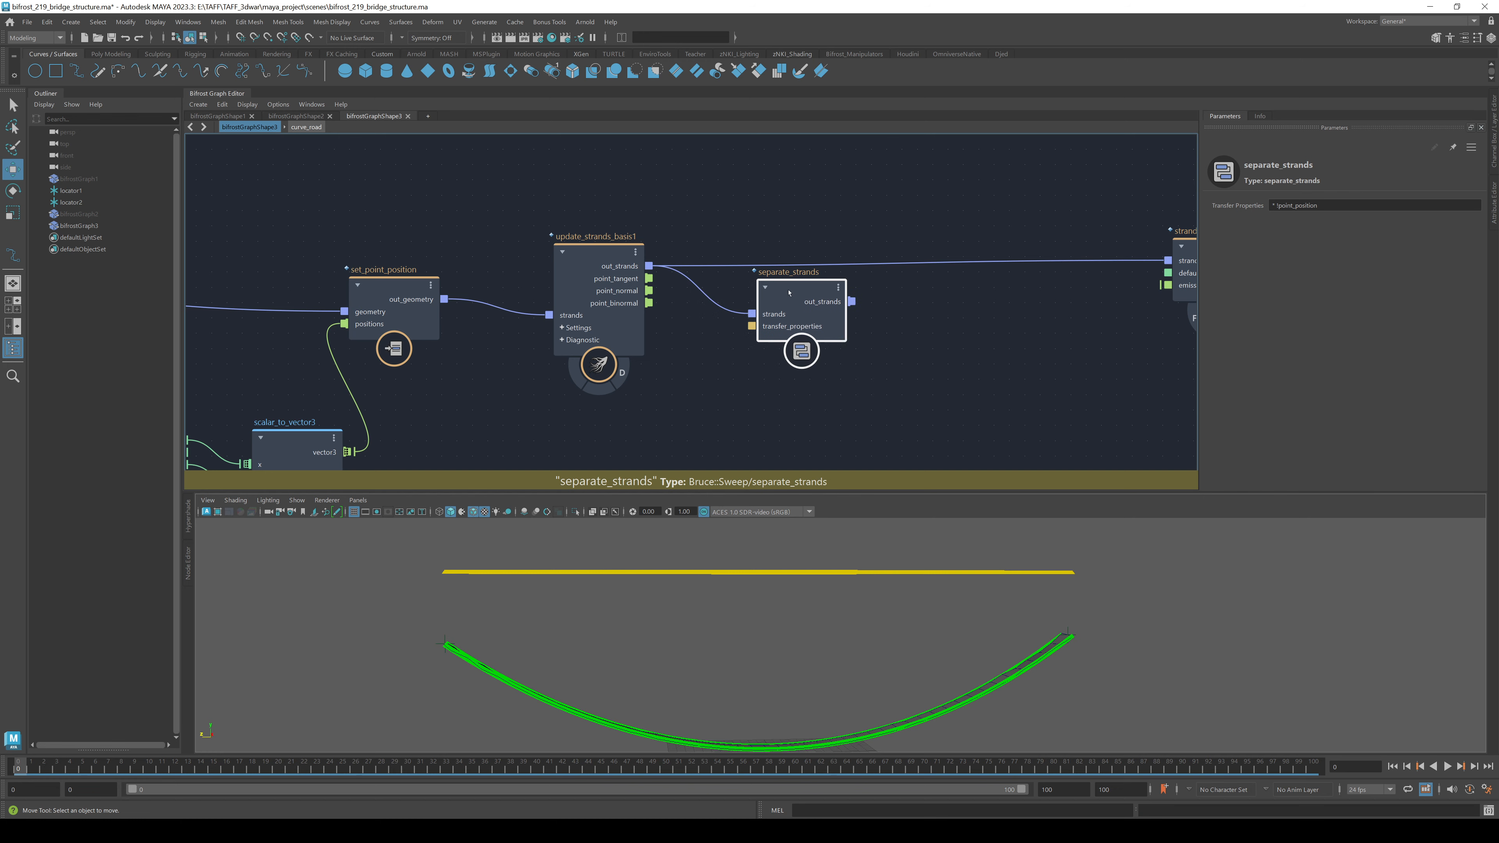
middle_click_drag(861, 337, 598, 316, "alt")
scroll(599, 317, "up", 1)
left_click(723, 324)
- Add first_in_array and last_in_array nodes, both fed by separate_strands' output
key("Tab")
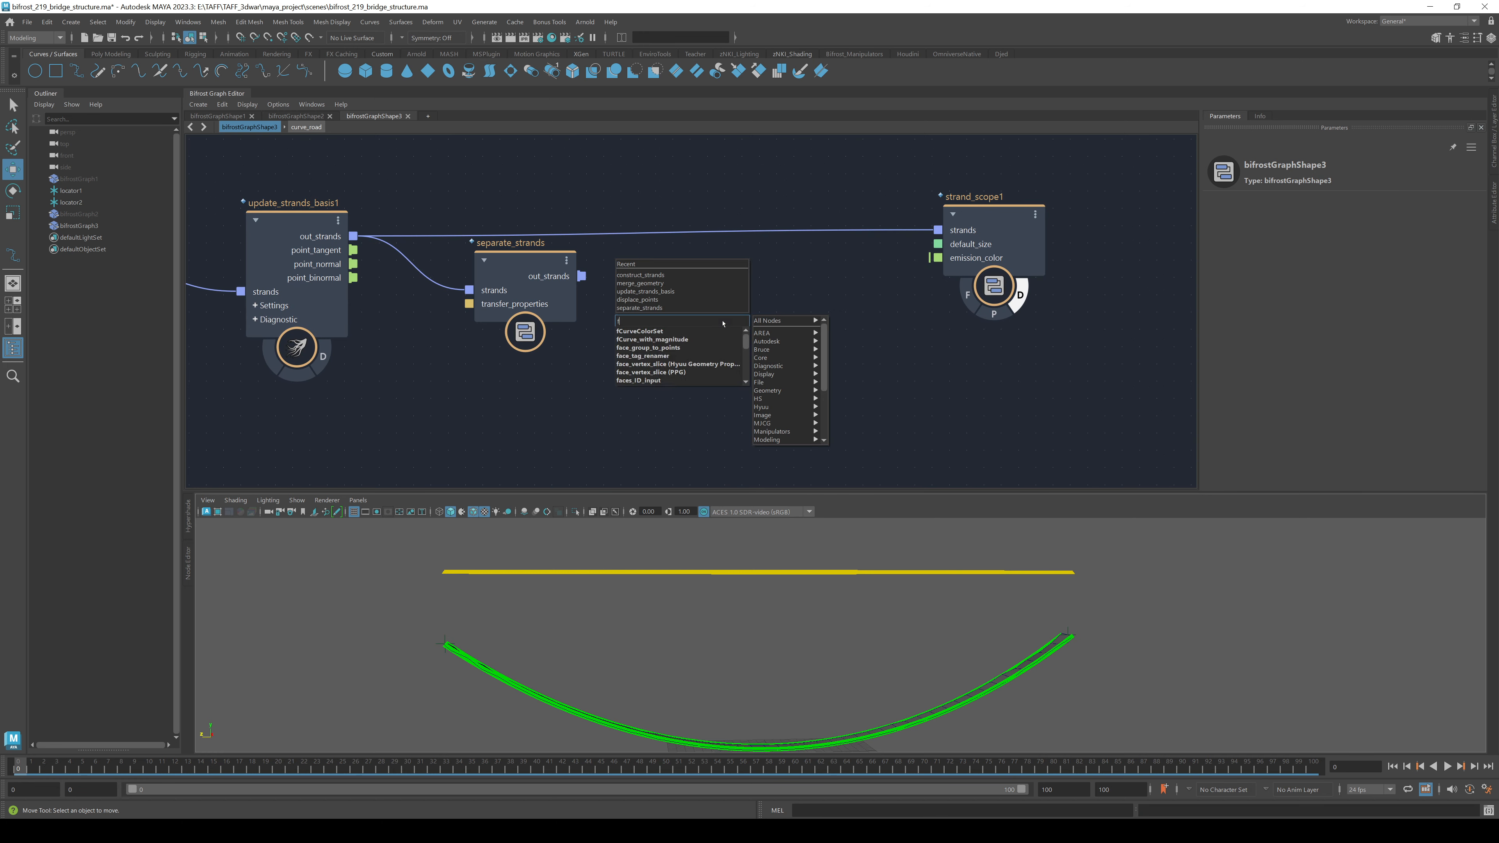
type("firs")
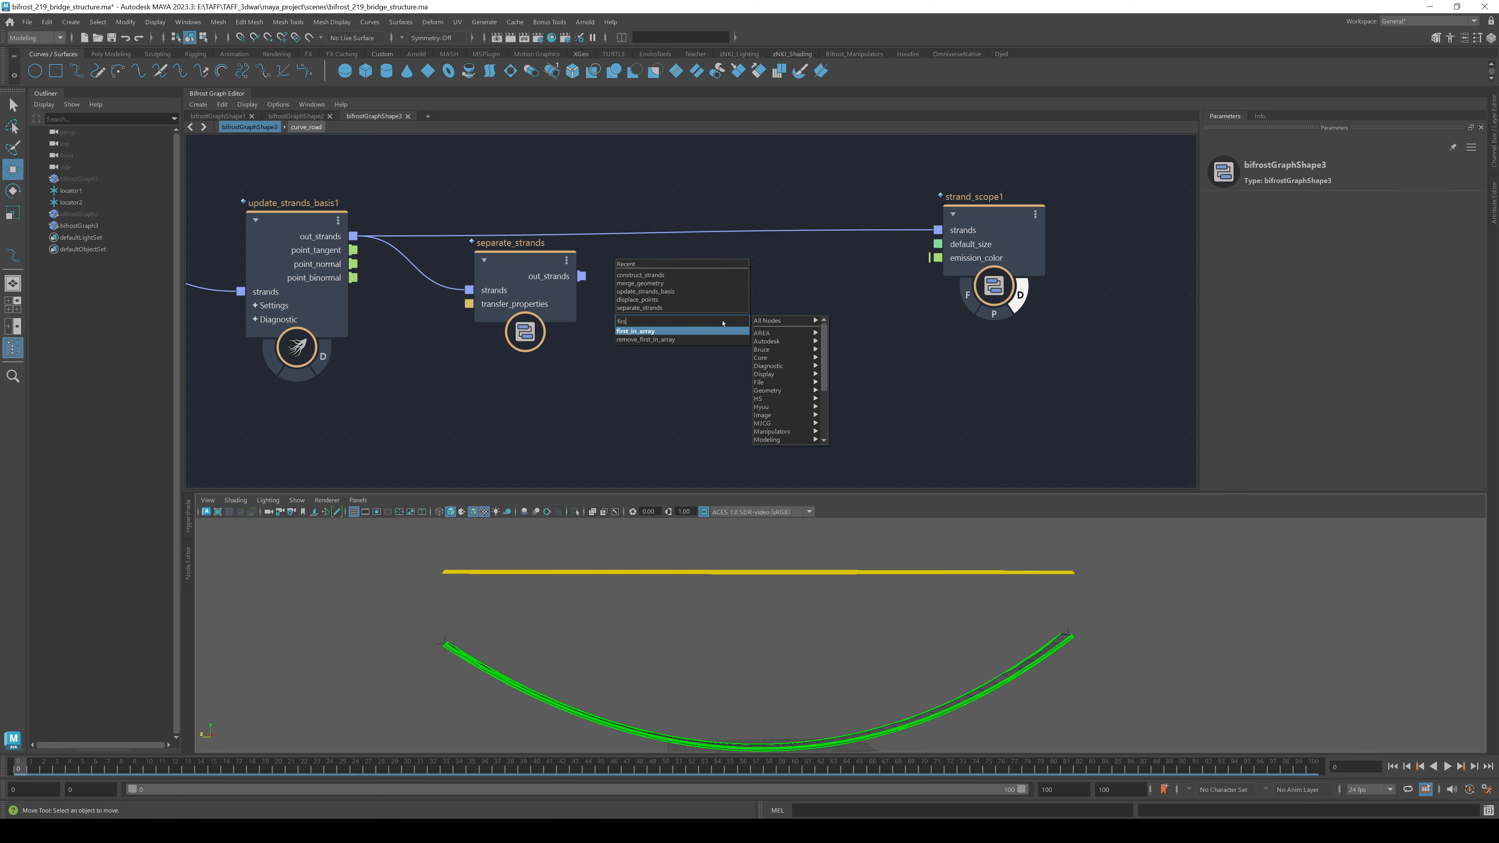
key("Return")
left_click_drag(582, 276, 747, 268)
left_click(746, 395)
key("Tab")
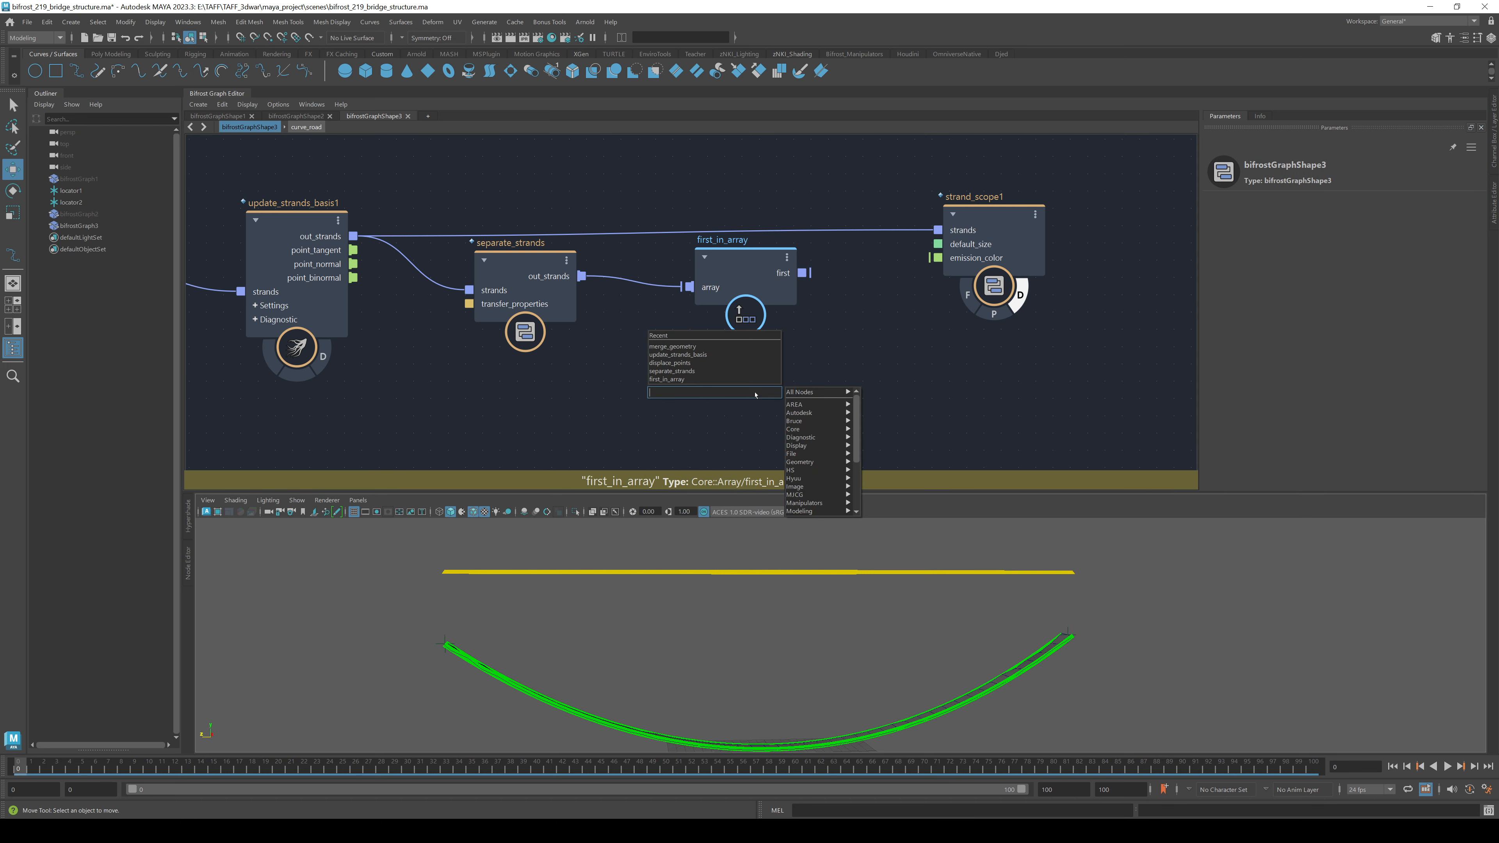
type("last")
key("Down")
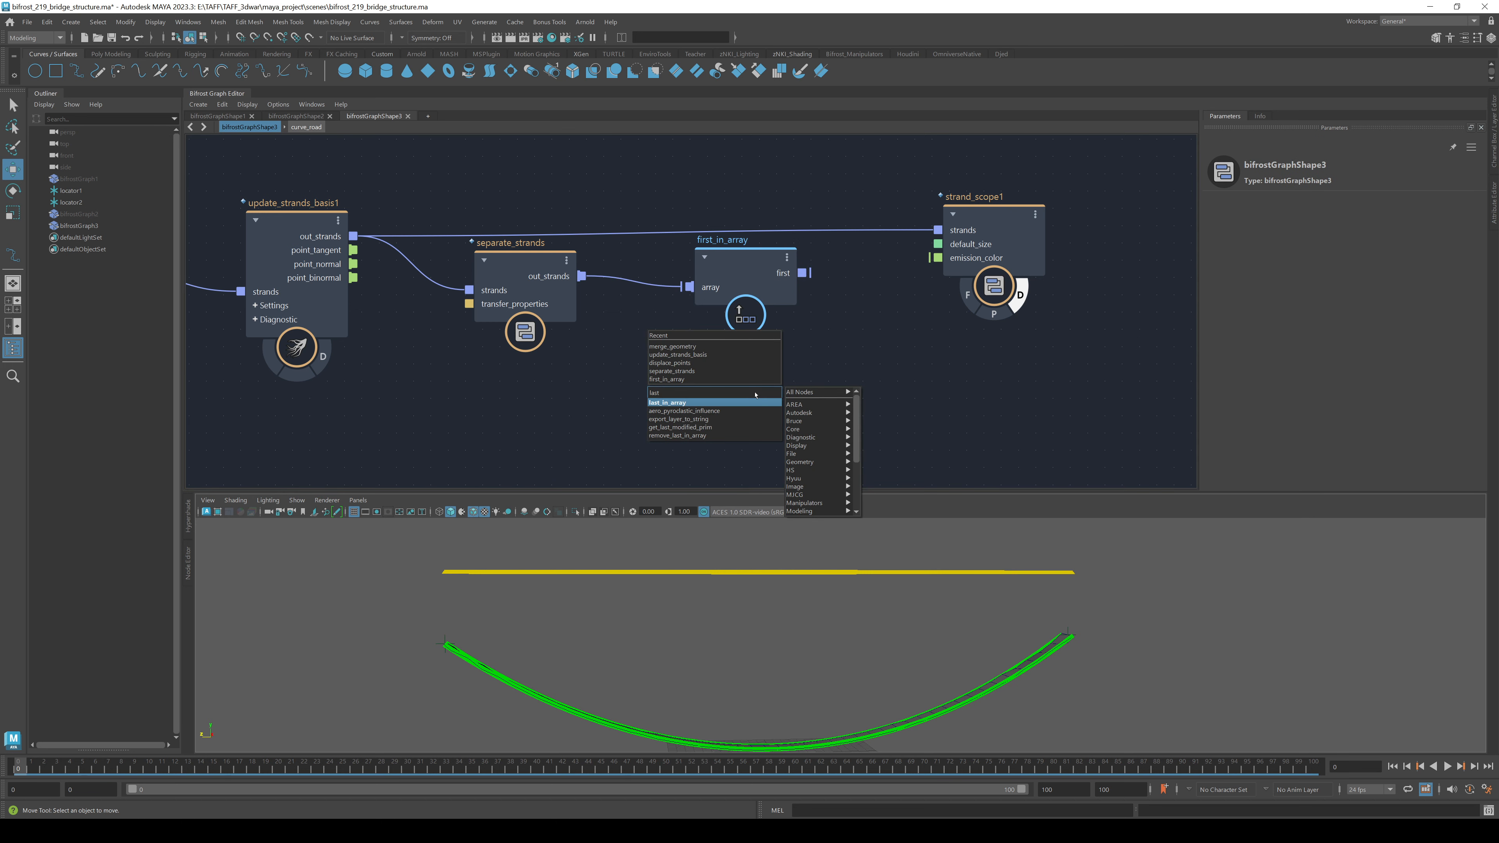
key("Return")
left_click_drag(581, 276, 760, 404)
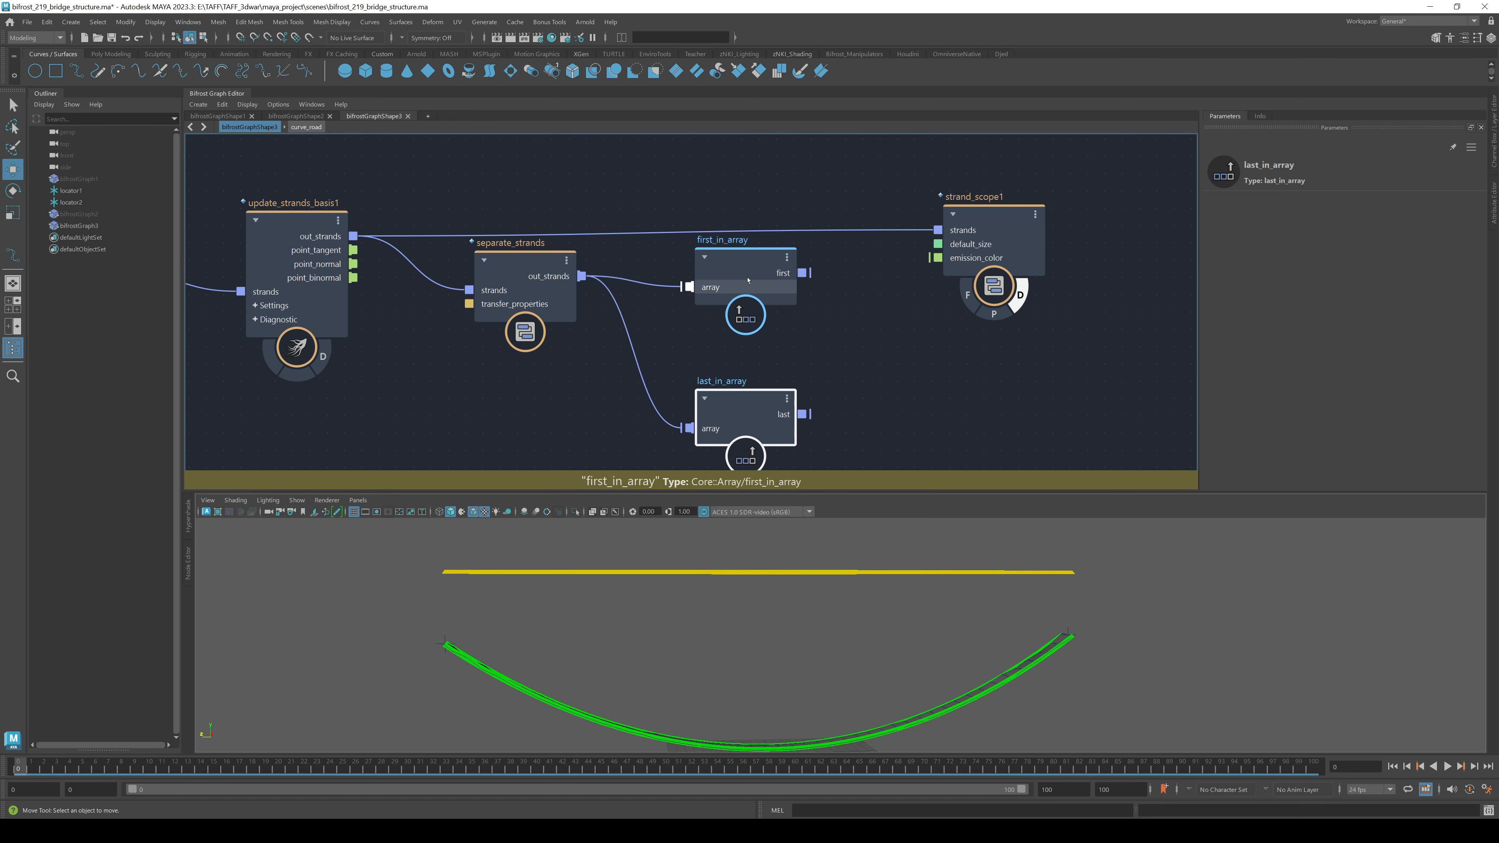
- Add a displace_points1 node whose points come from first_in_array's first output
middle_click_drag(792, 297, 503, 290)
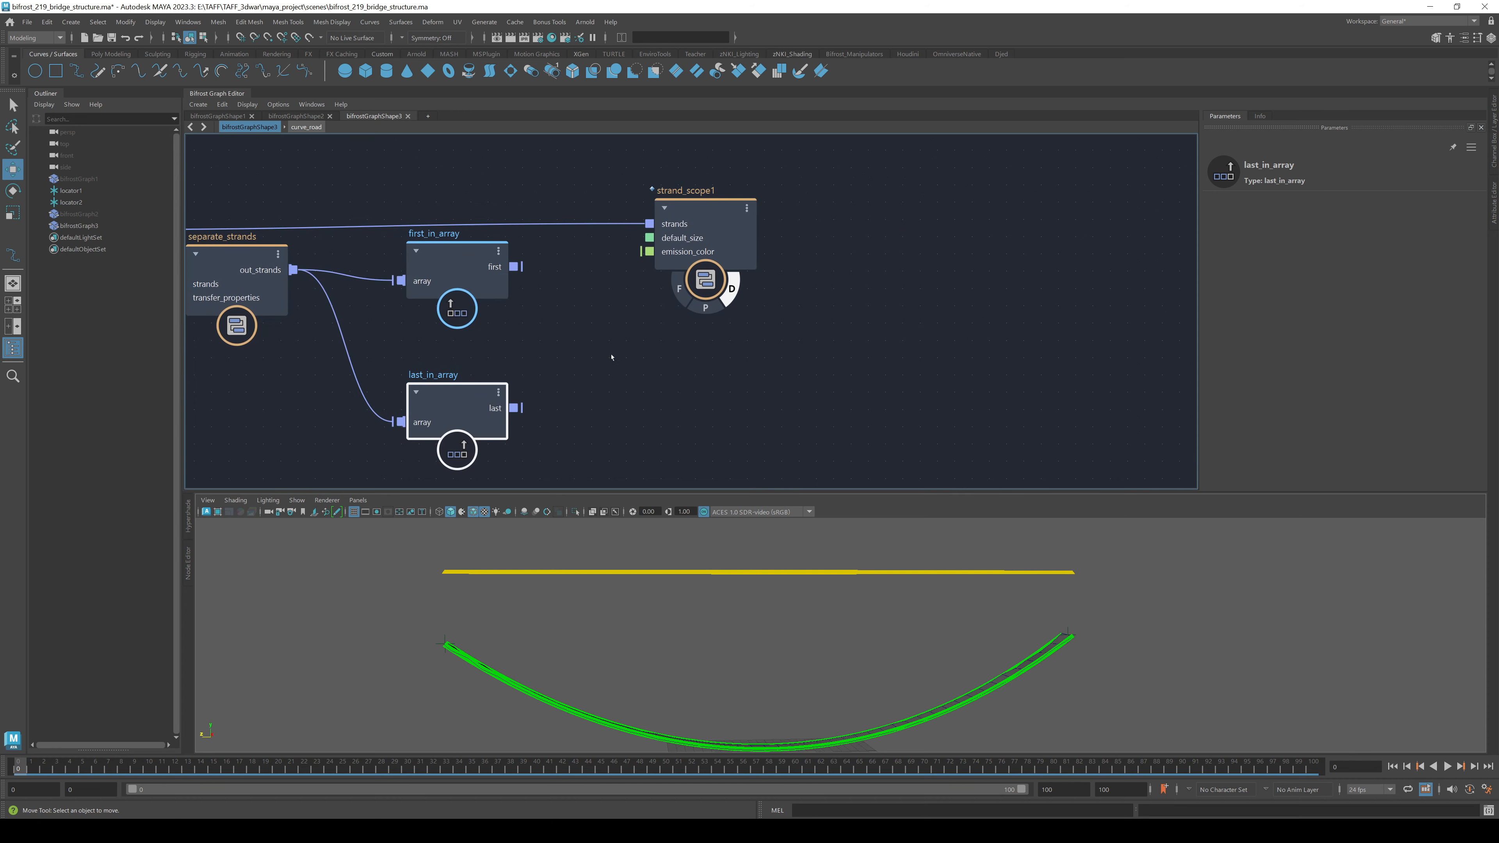
left_click_drag(711, 205, 908, 179)
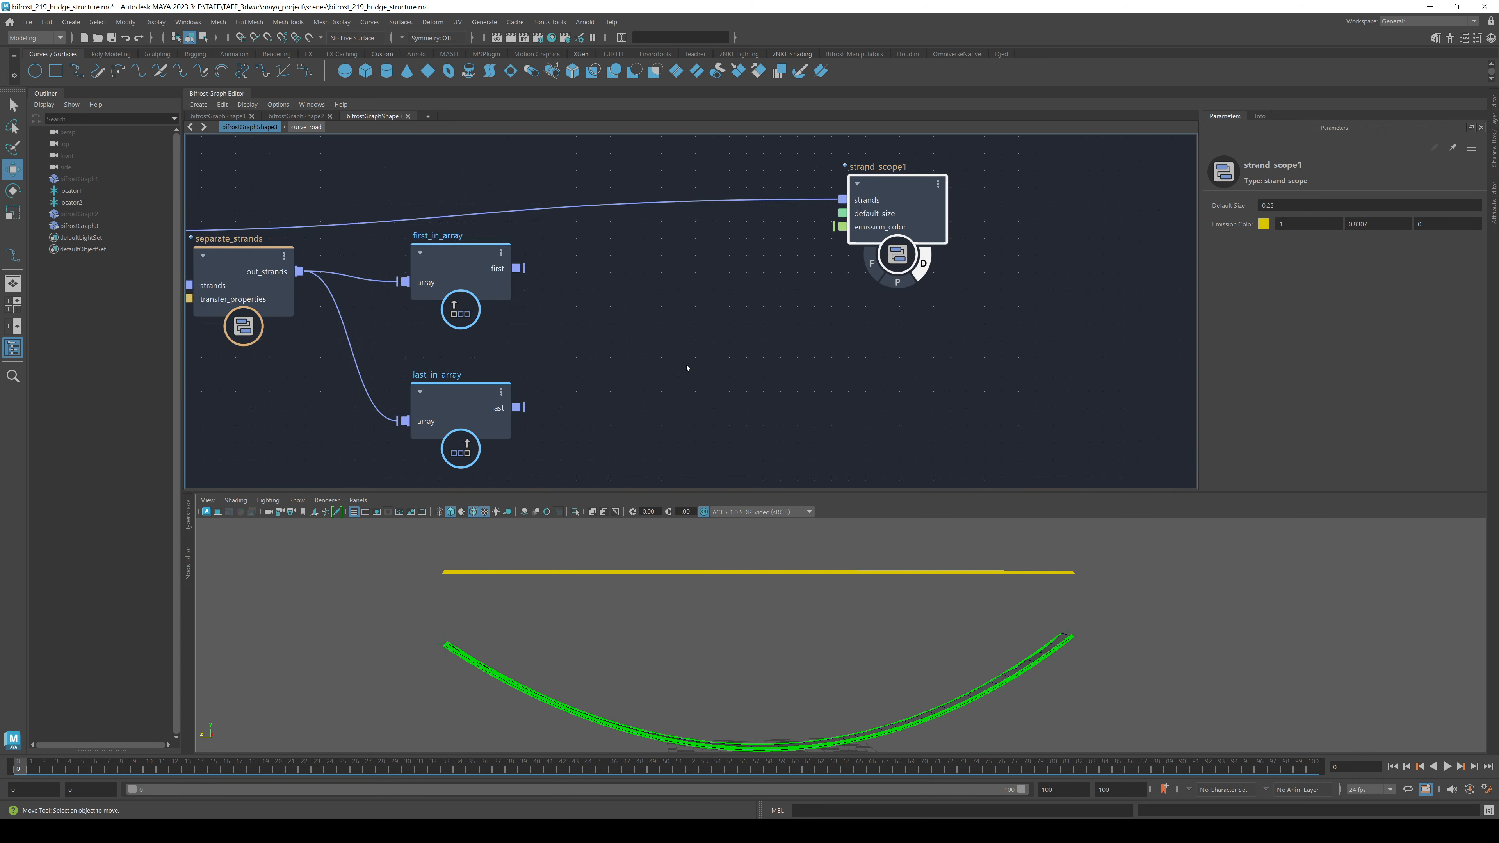
scroll(703, 335, "down", 2)
left_click(701, 334)
type("disp")
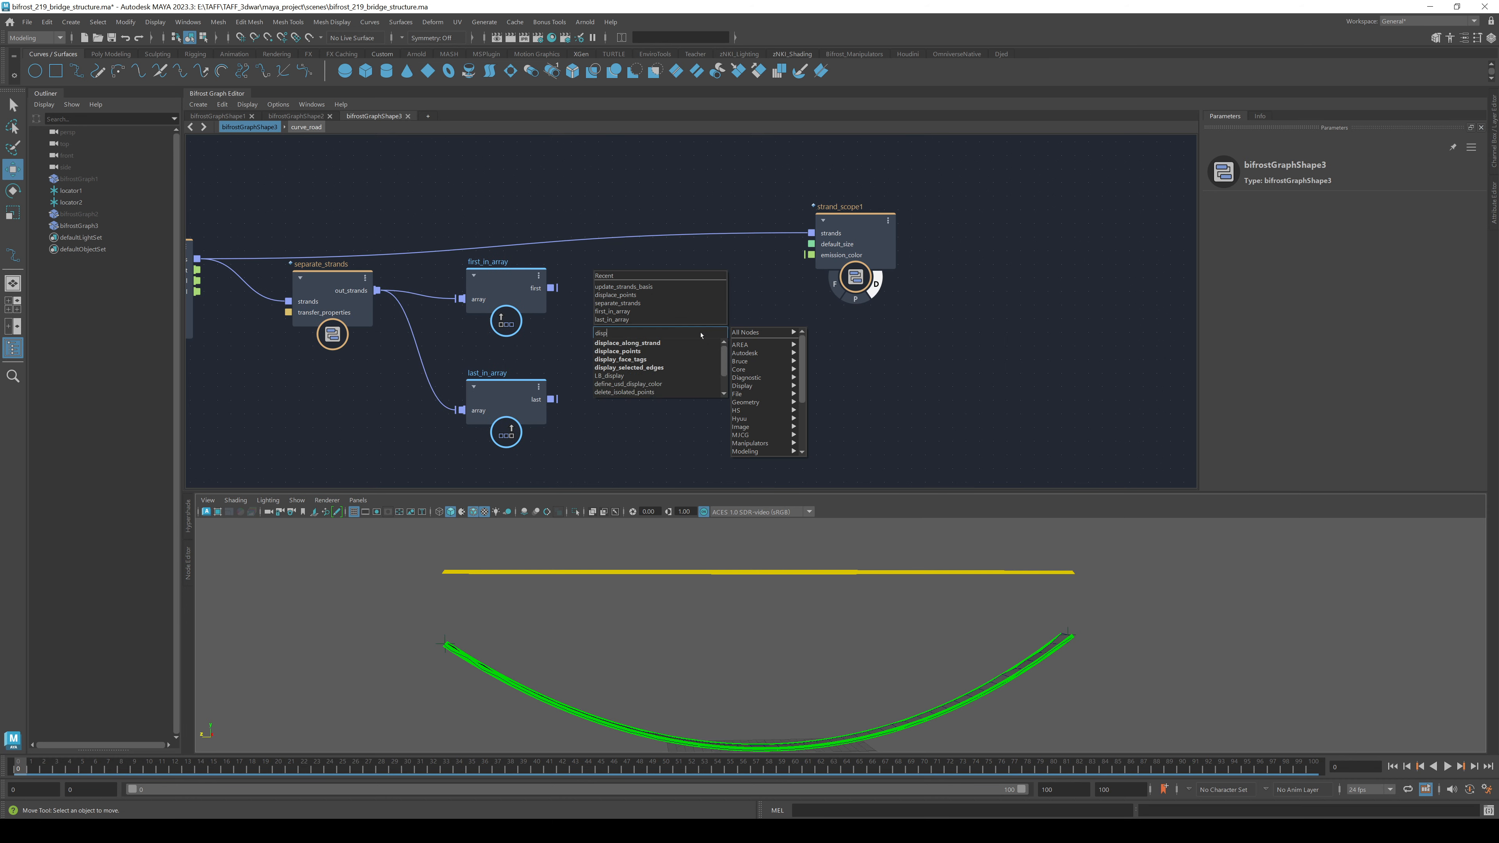
key("Down")
key("Down")
key("Return")
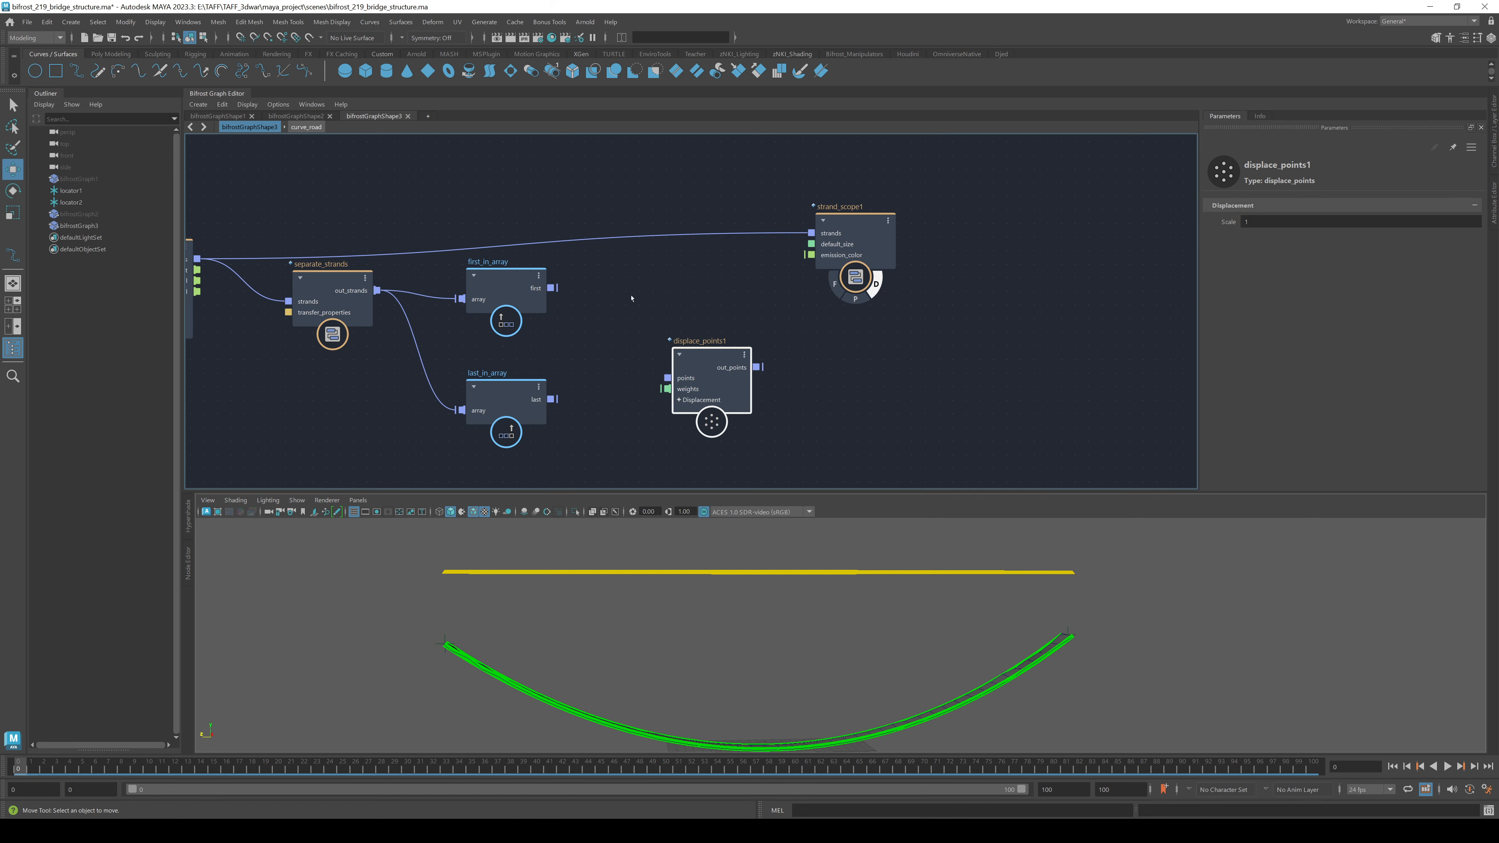
left_click_drag(556, 288, 701, 283)
- Paste a copy as displace_points2 and feed it last_in_array's last output
left_click(707, 413)
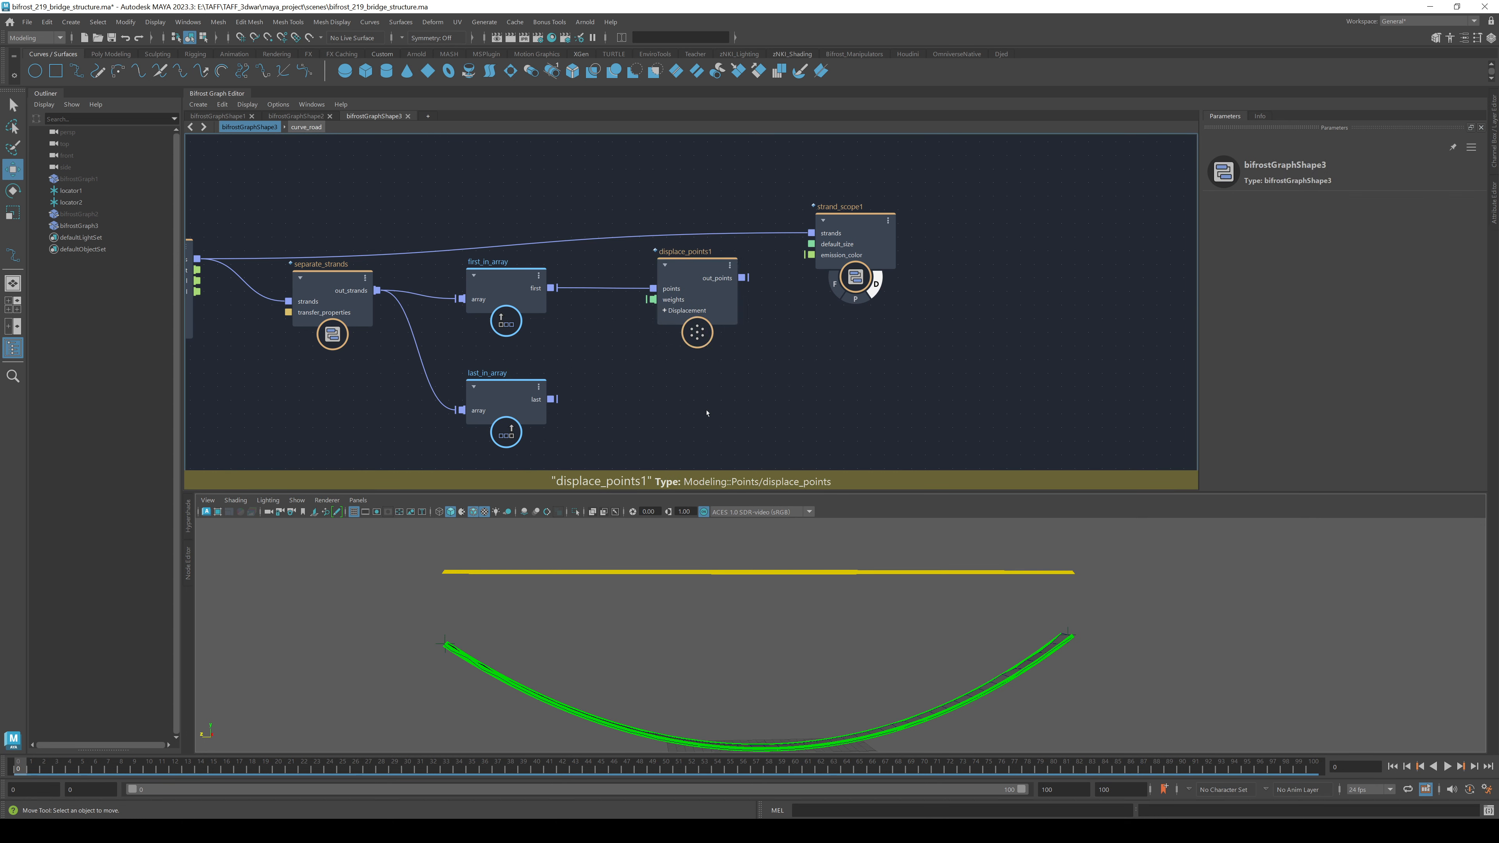
key("ctrl+v")
left_click_drag(555, 399, 721, 411)
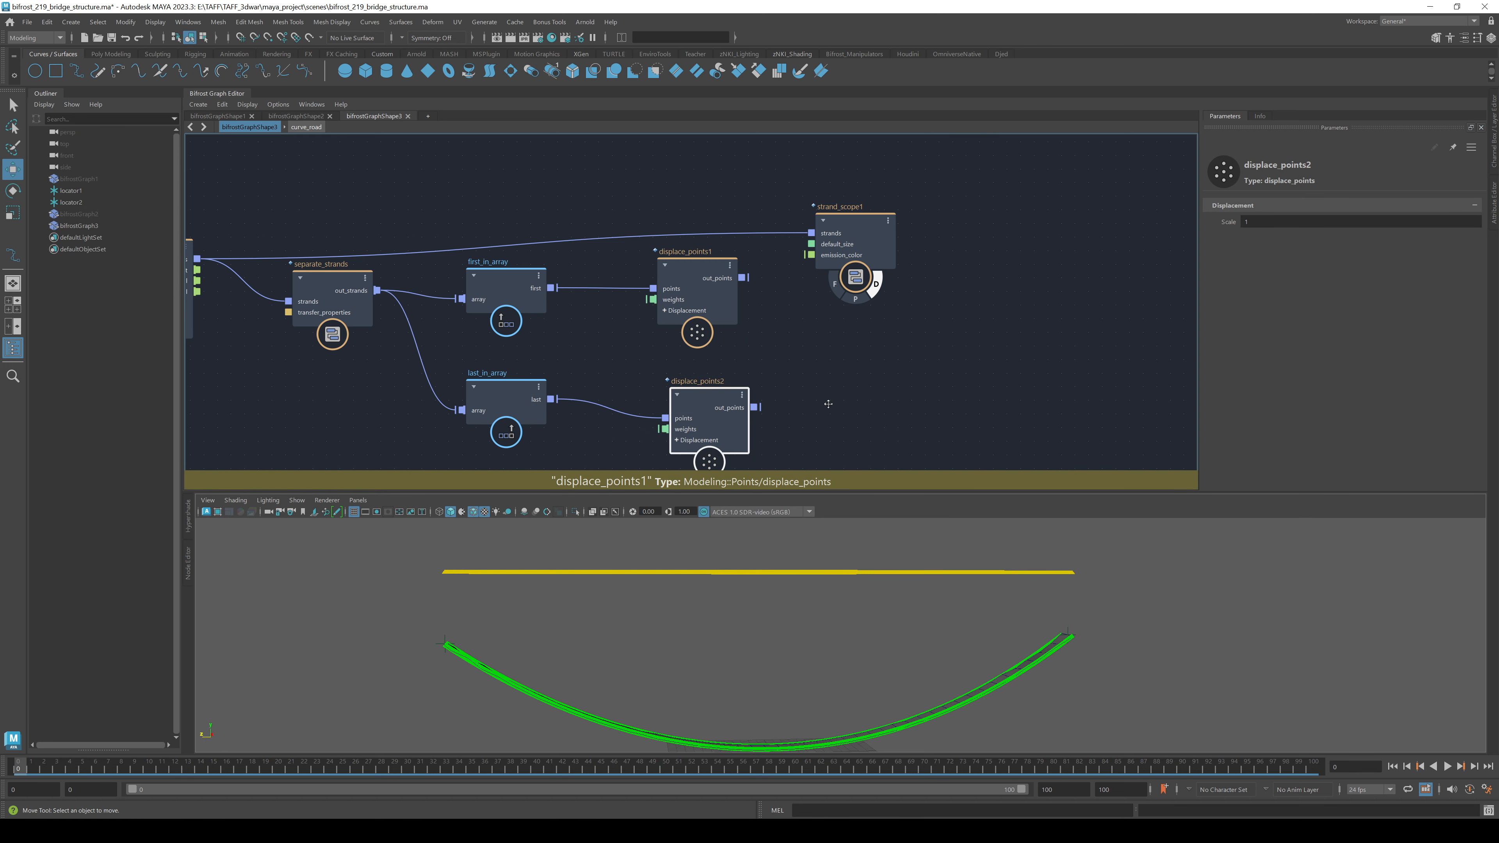
middle_click_drag(834, 233, 562, 211)
left_click_drag(562, 211, 814, 208)
left_click(657, 305)
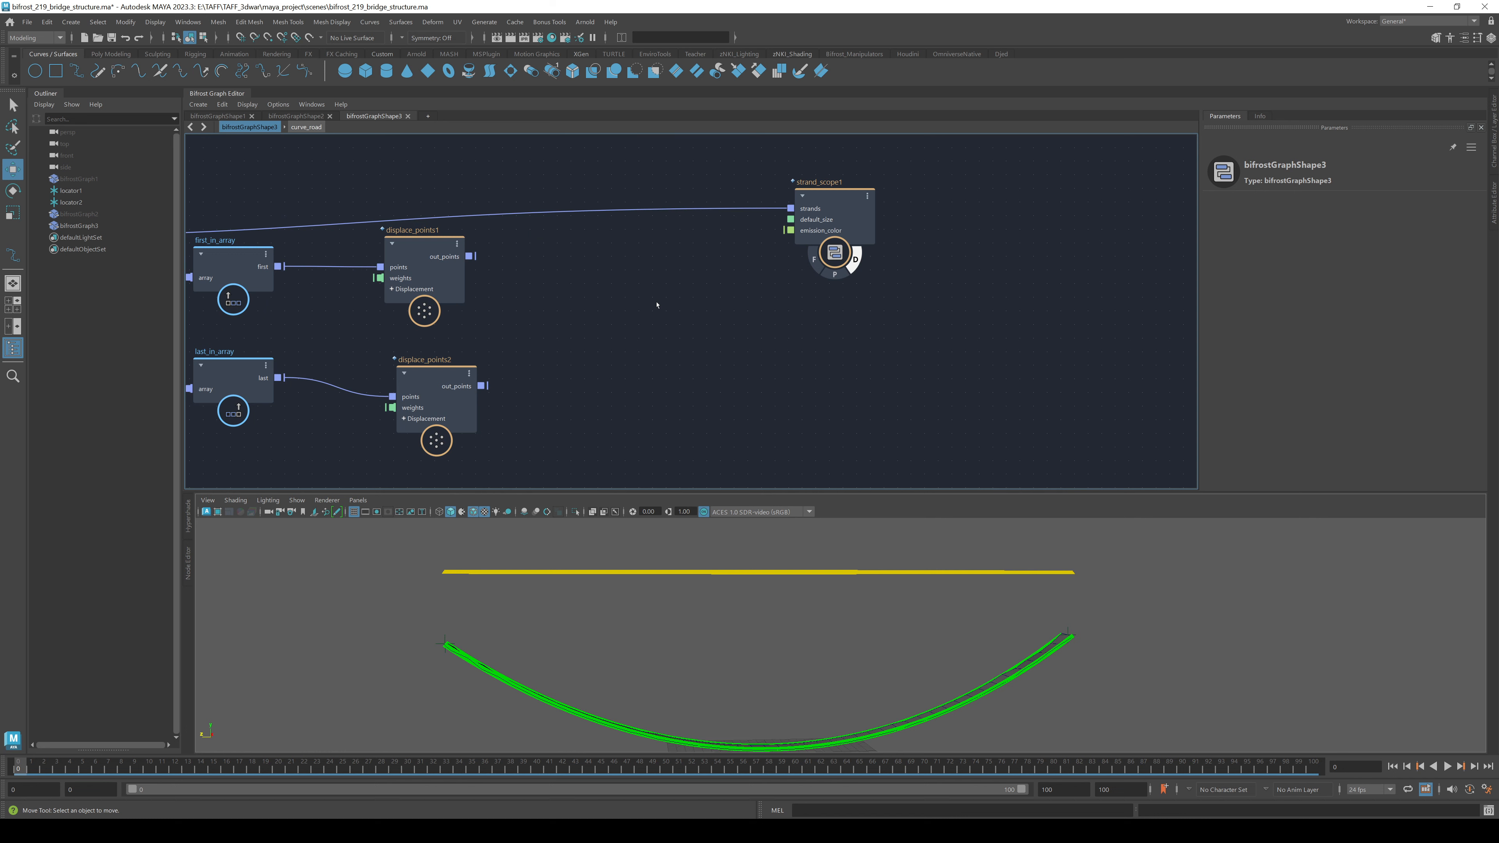
- Add a merge_geometry node combining both displace_points out_points
key("Tab")
type("merge")
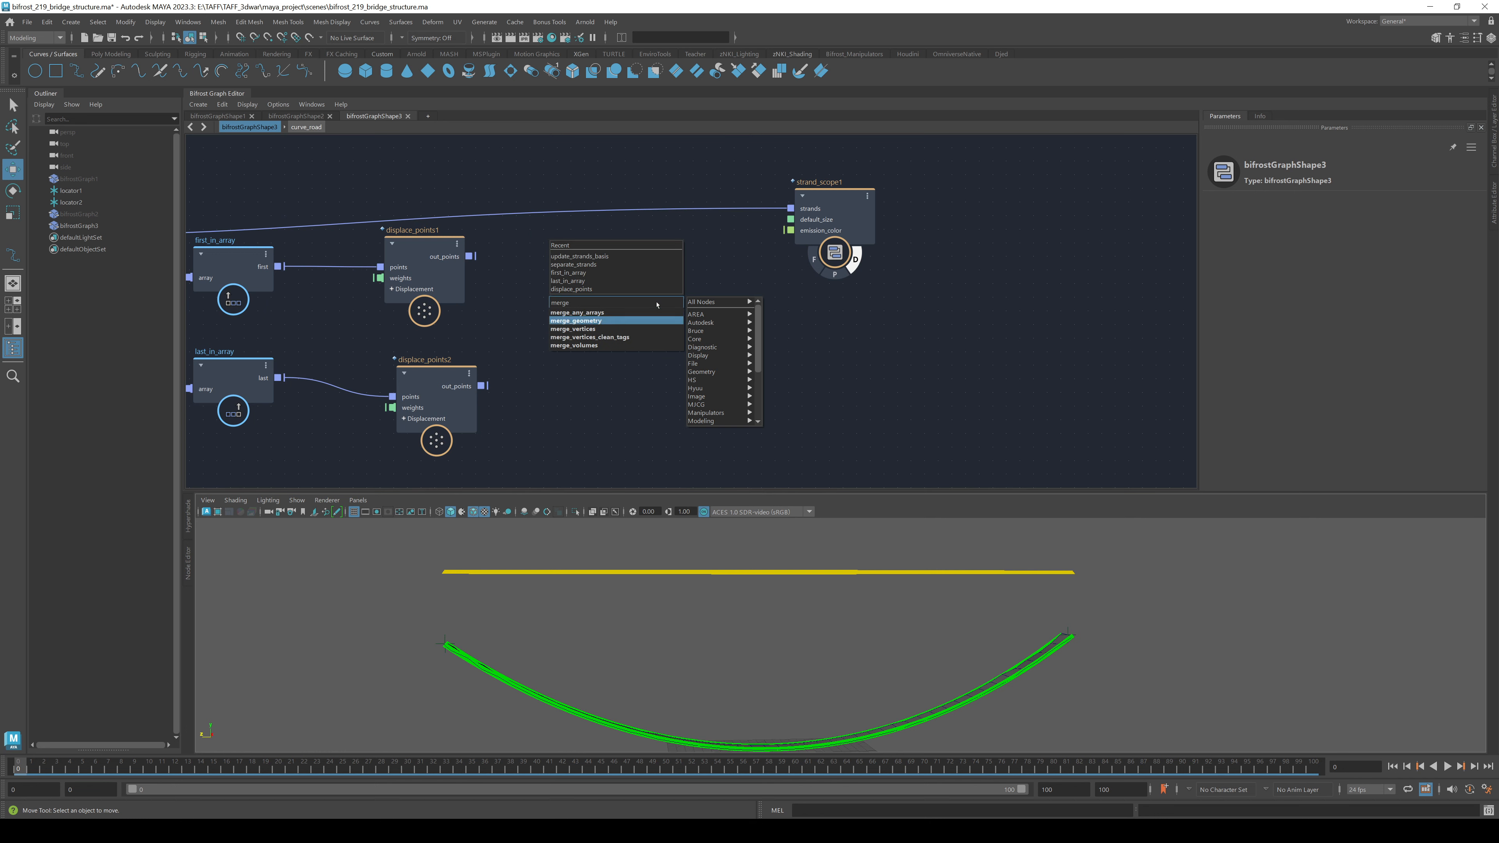
key("Return")
left_click_drag(475, 255, 624, 349)
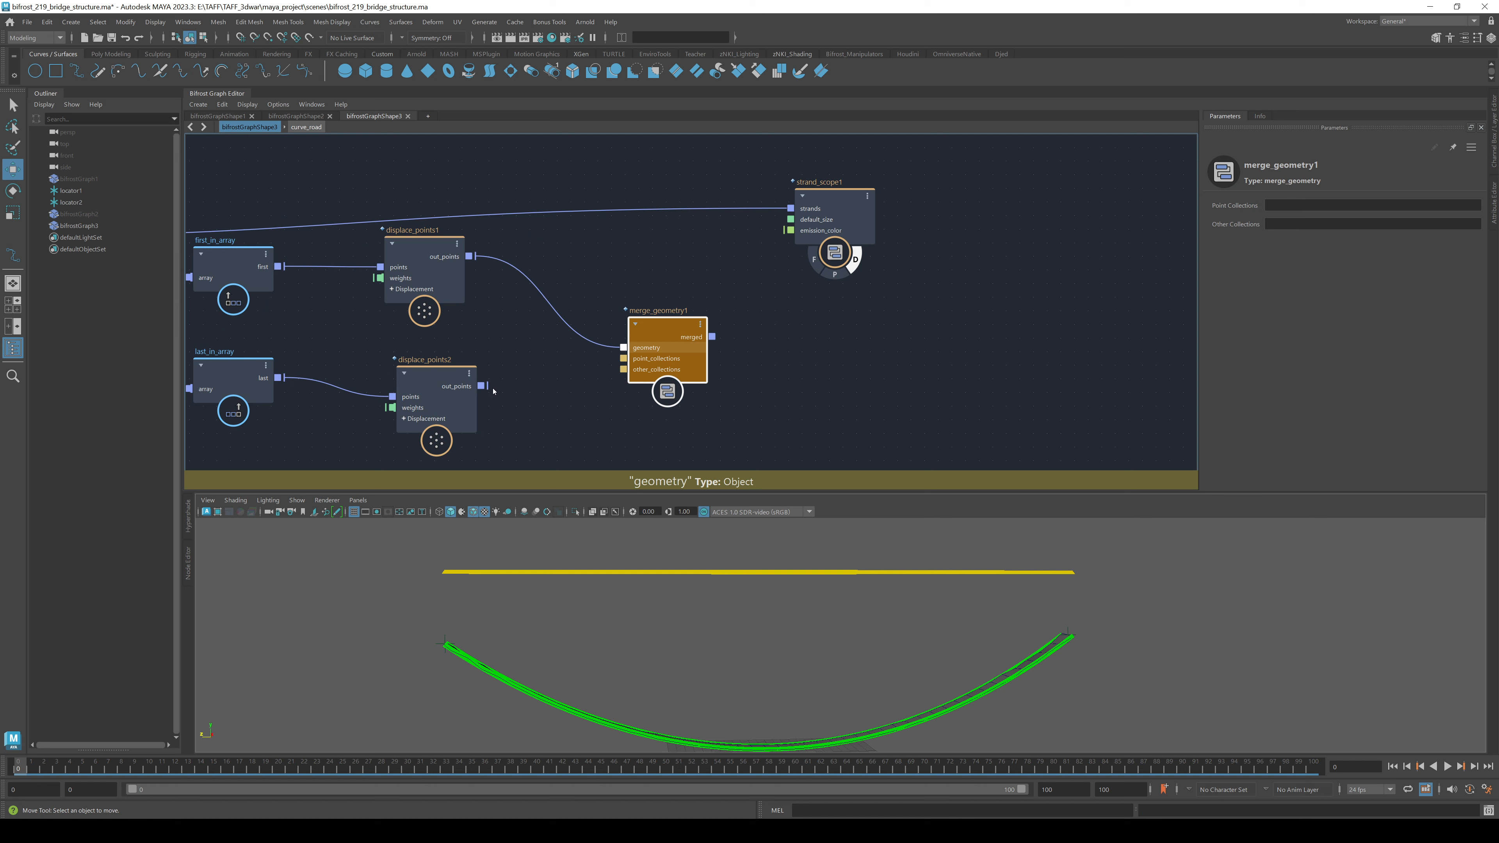
left_click_drag(481, 385, 624, 348)
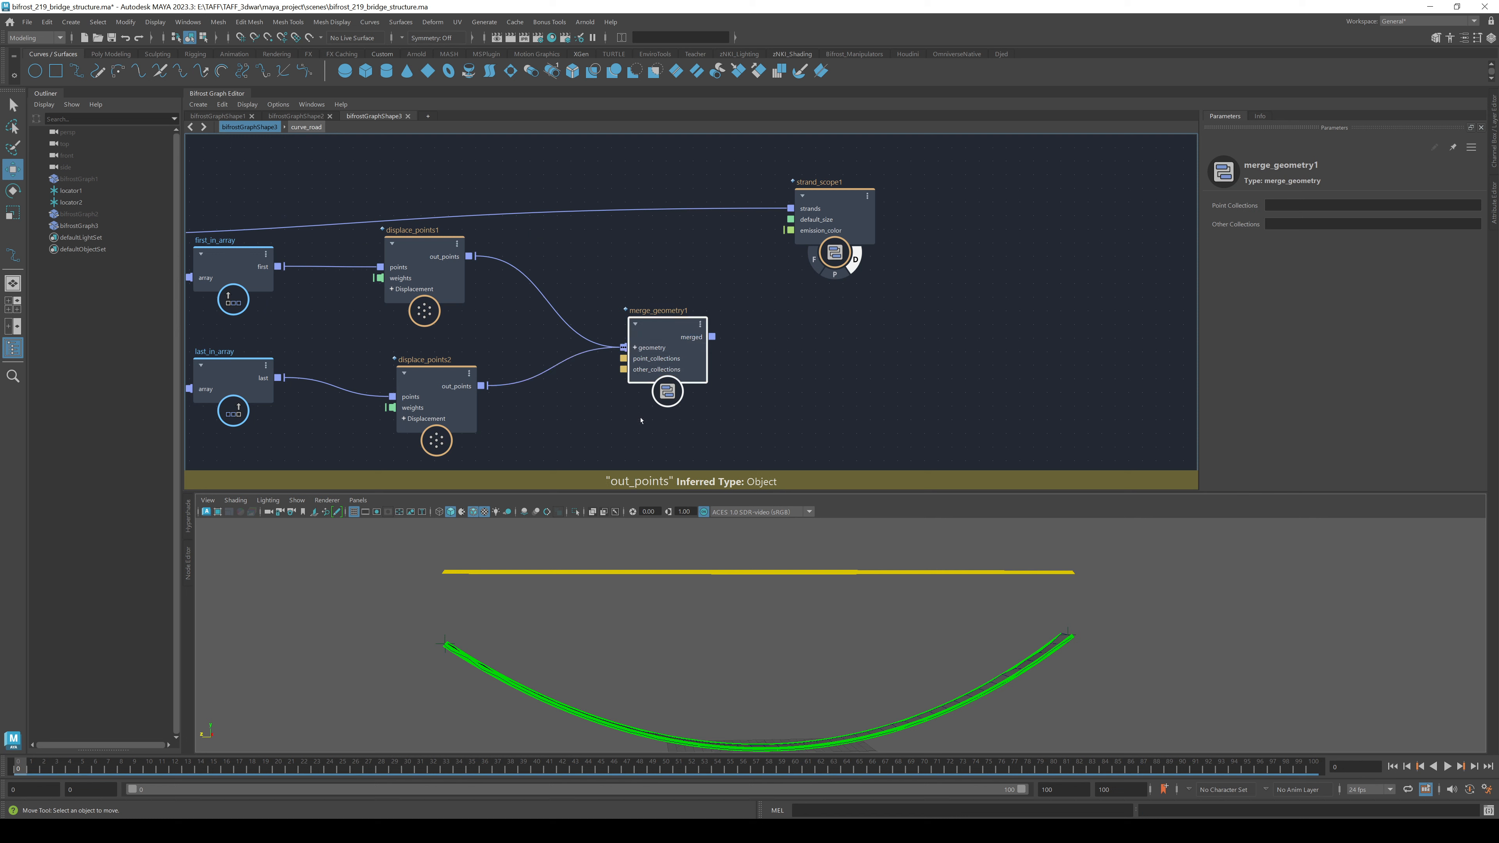
- Send merge_geometry1's merged output into strand_scope1's strands, giving two yellow rails
left_click_drag(636, 640, 363, 570, "alt")
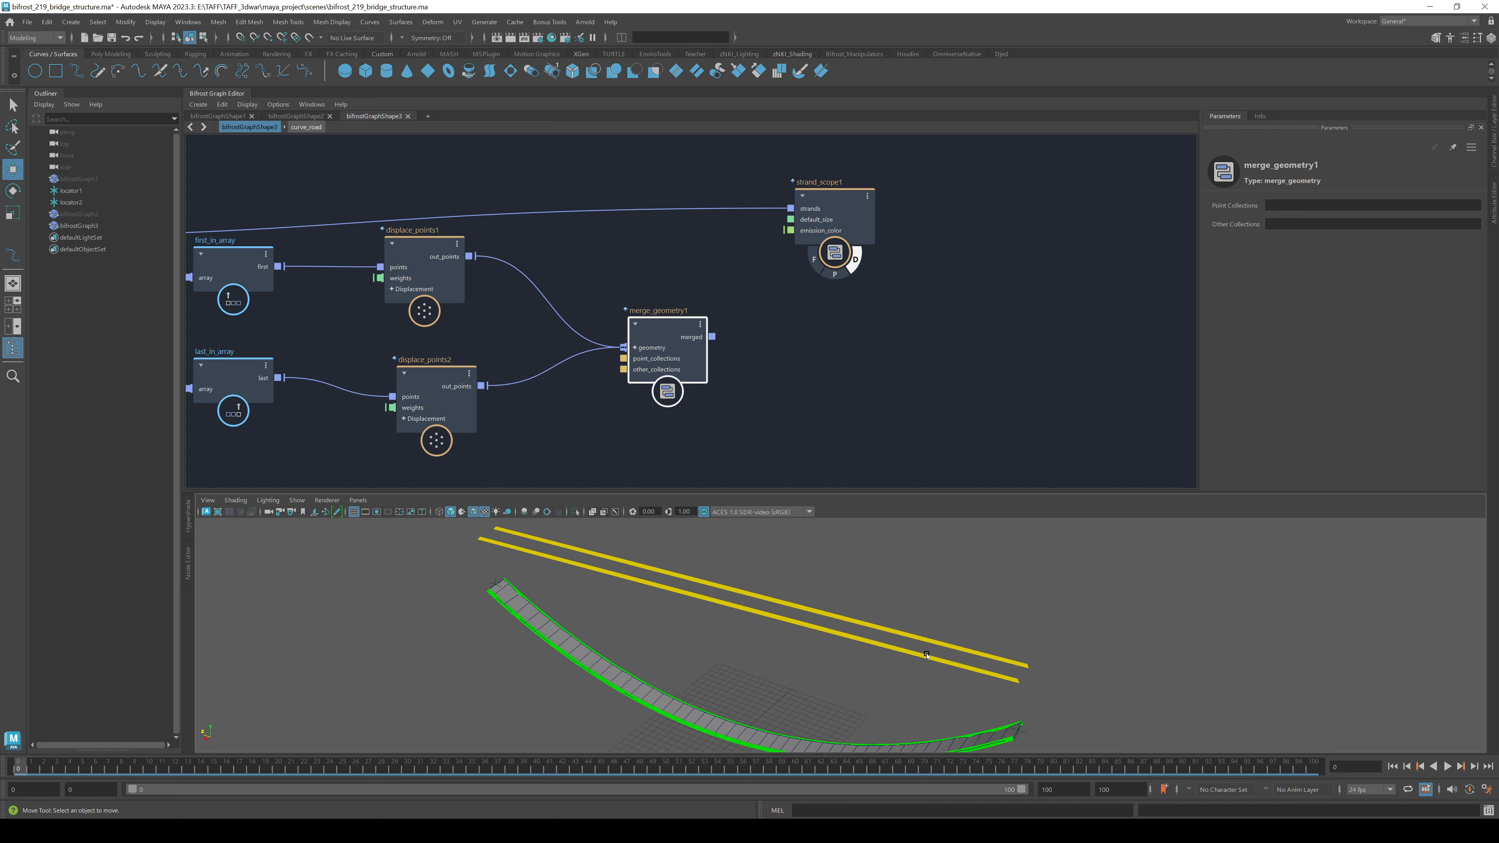
right_click_drag(926, 655, 550, 568, "alt")
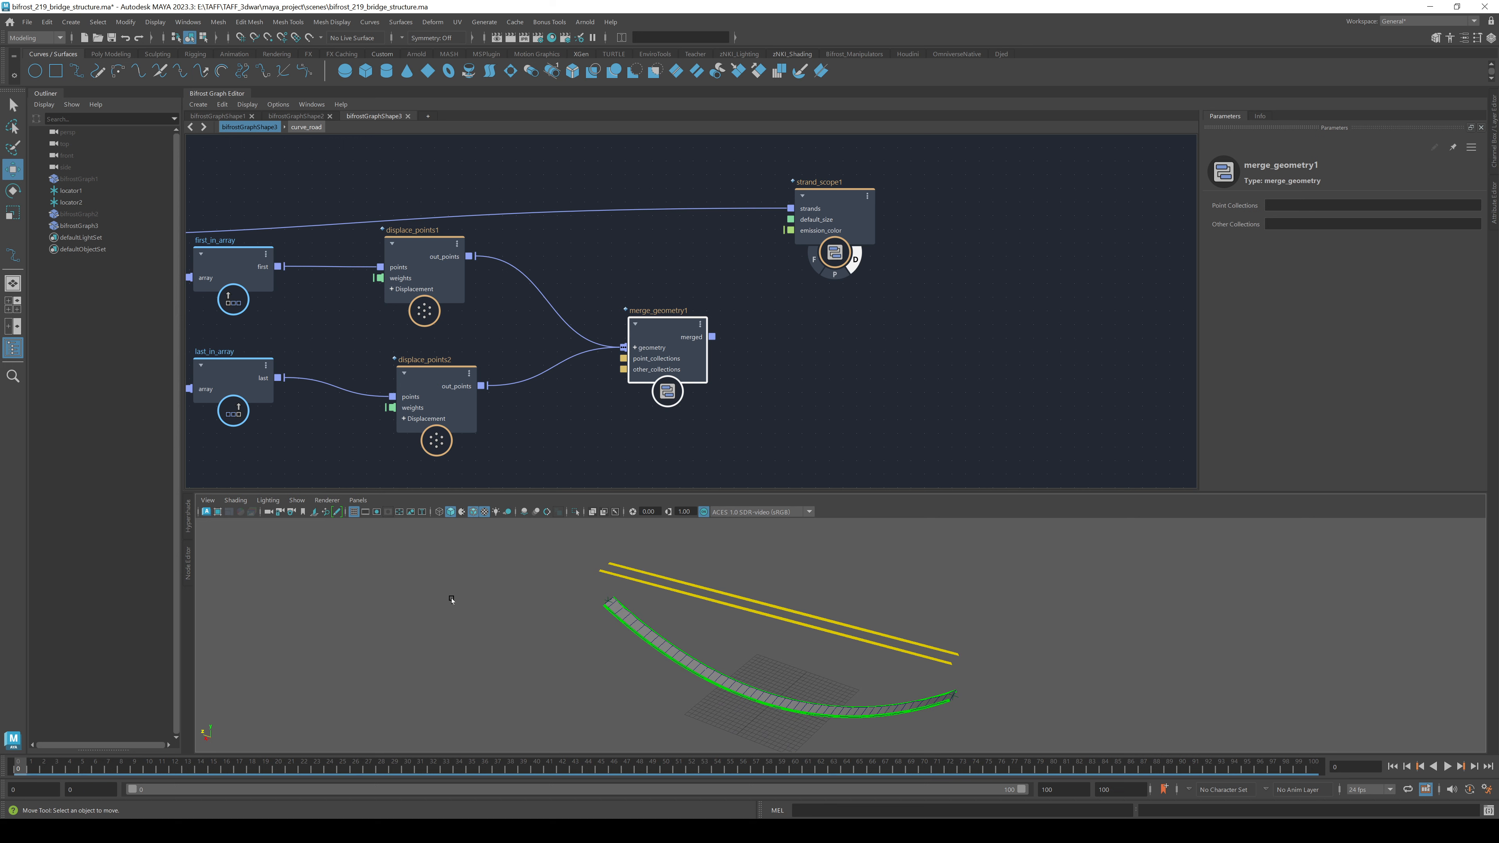
left_click_drag(452, 600, 921, 612, "alt")
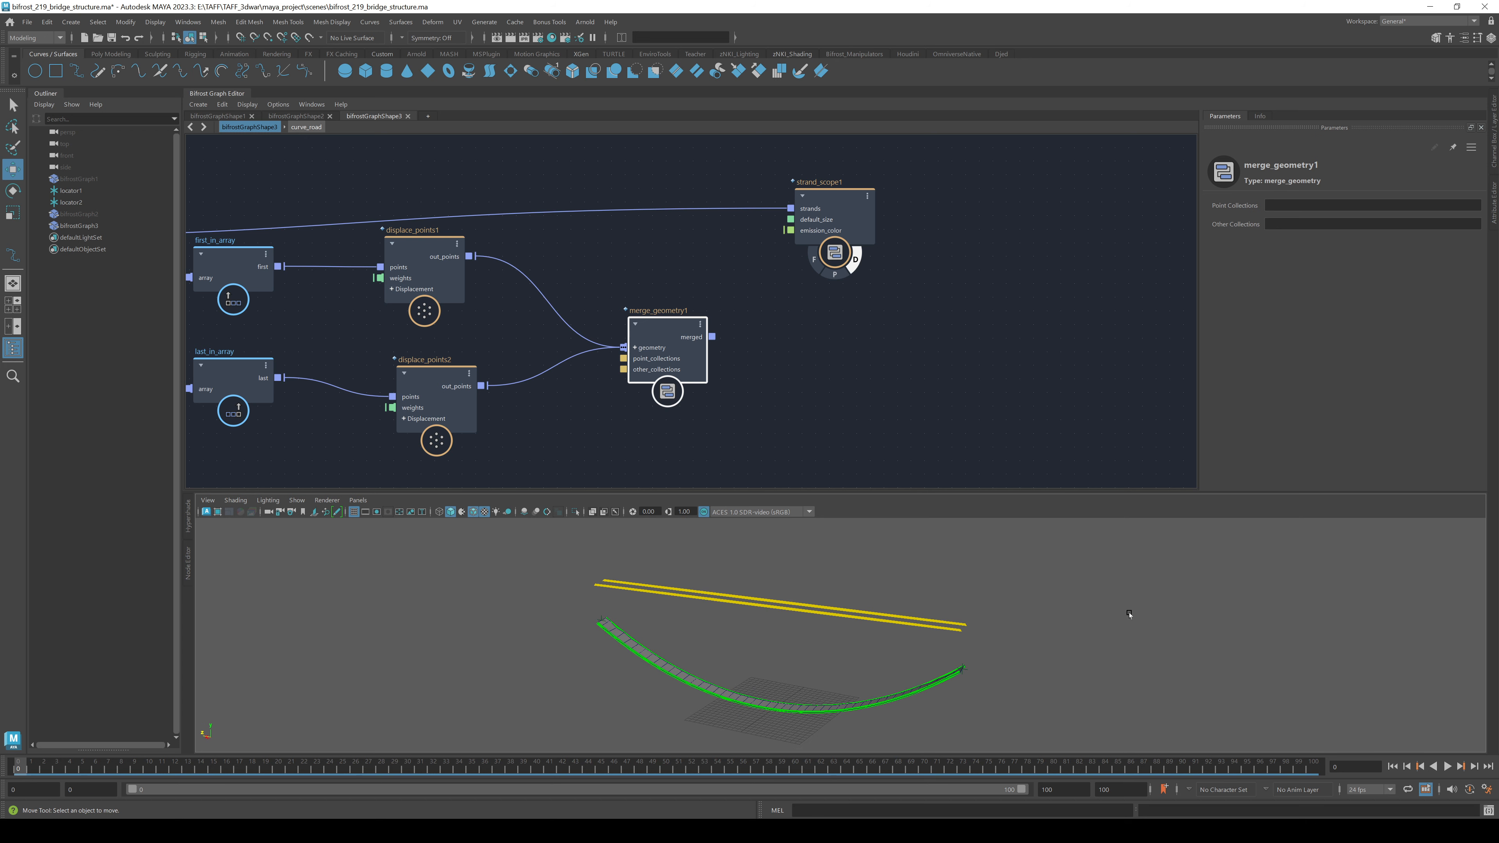
left_click_drag(1129, 614, 920, 596, "alt")
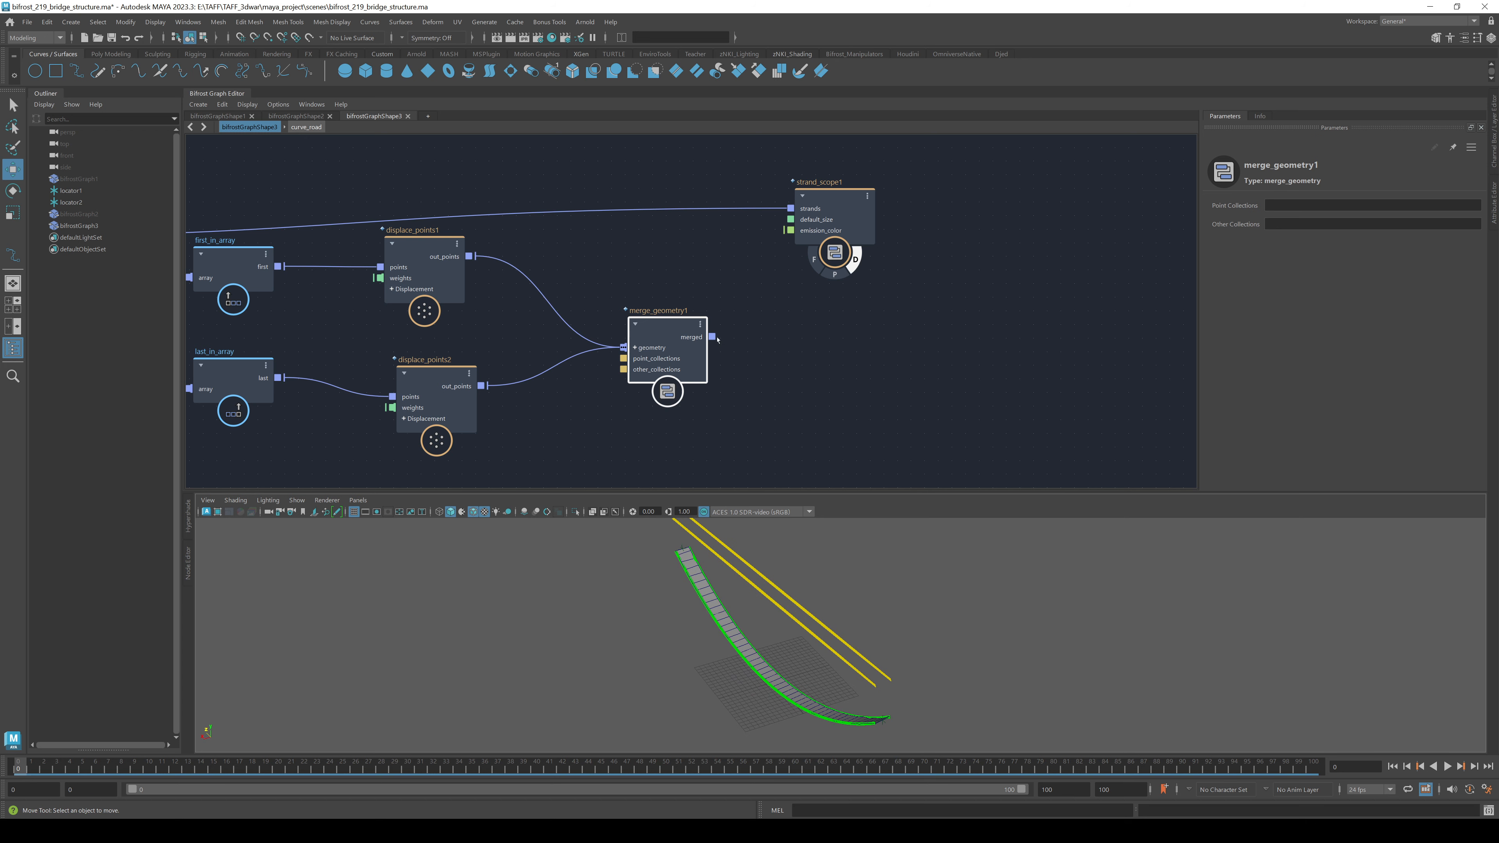
left_click_drag(713, 336, 1028, 213)
left_click_drag(820, 571, 872, 577, "alt")
left_click_drag(670, 342, 761, 286)
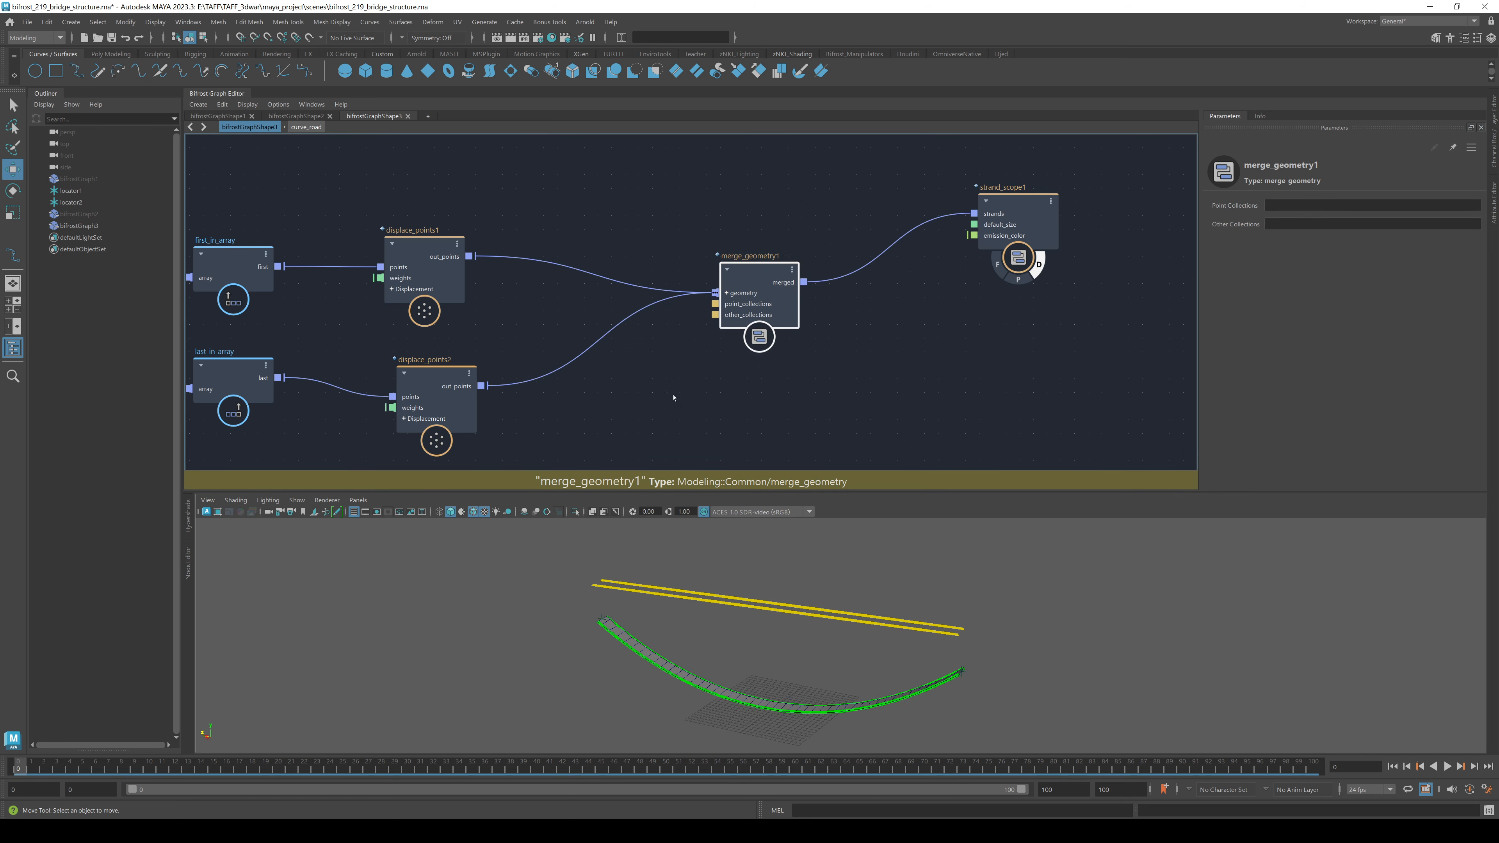
middle_click_drag(669, 395, 1000, 326)
- Try raising displace_points1's Scale to 14.93, then undo back to 8.37
left_click(726, 223)
left_click(726, 221)
left_click_drag(767, 310, 846, 340)
left_click(734, 189)
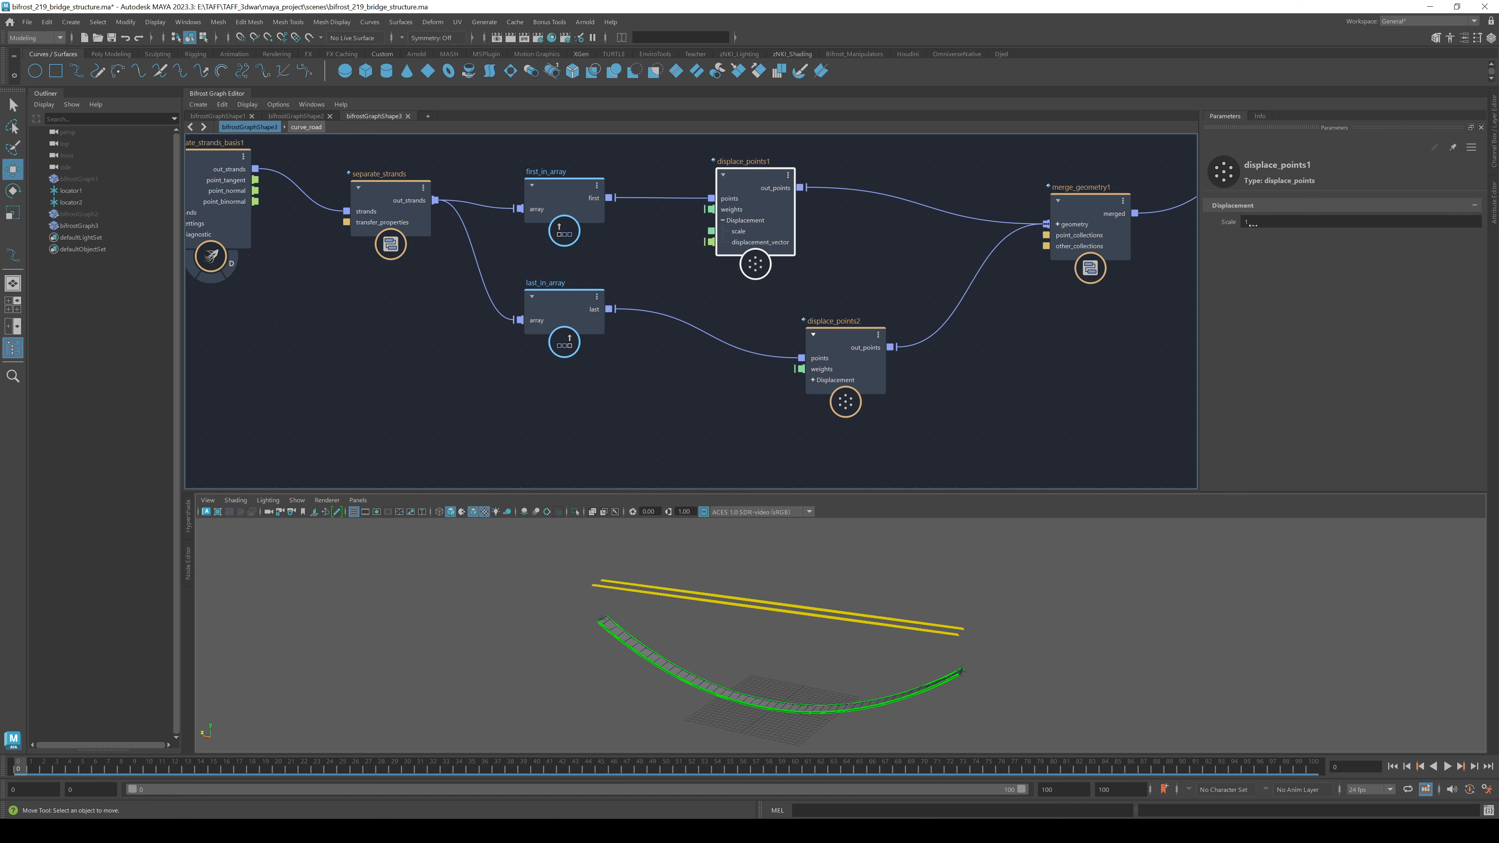
left_click_drag(1228, 221, 1394, 250)
left_click_drag(1135, 617, 1094, 620, "alt")
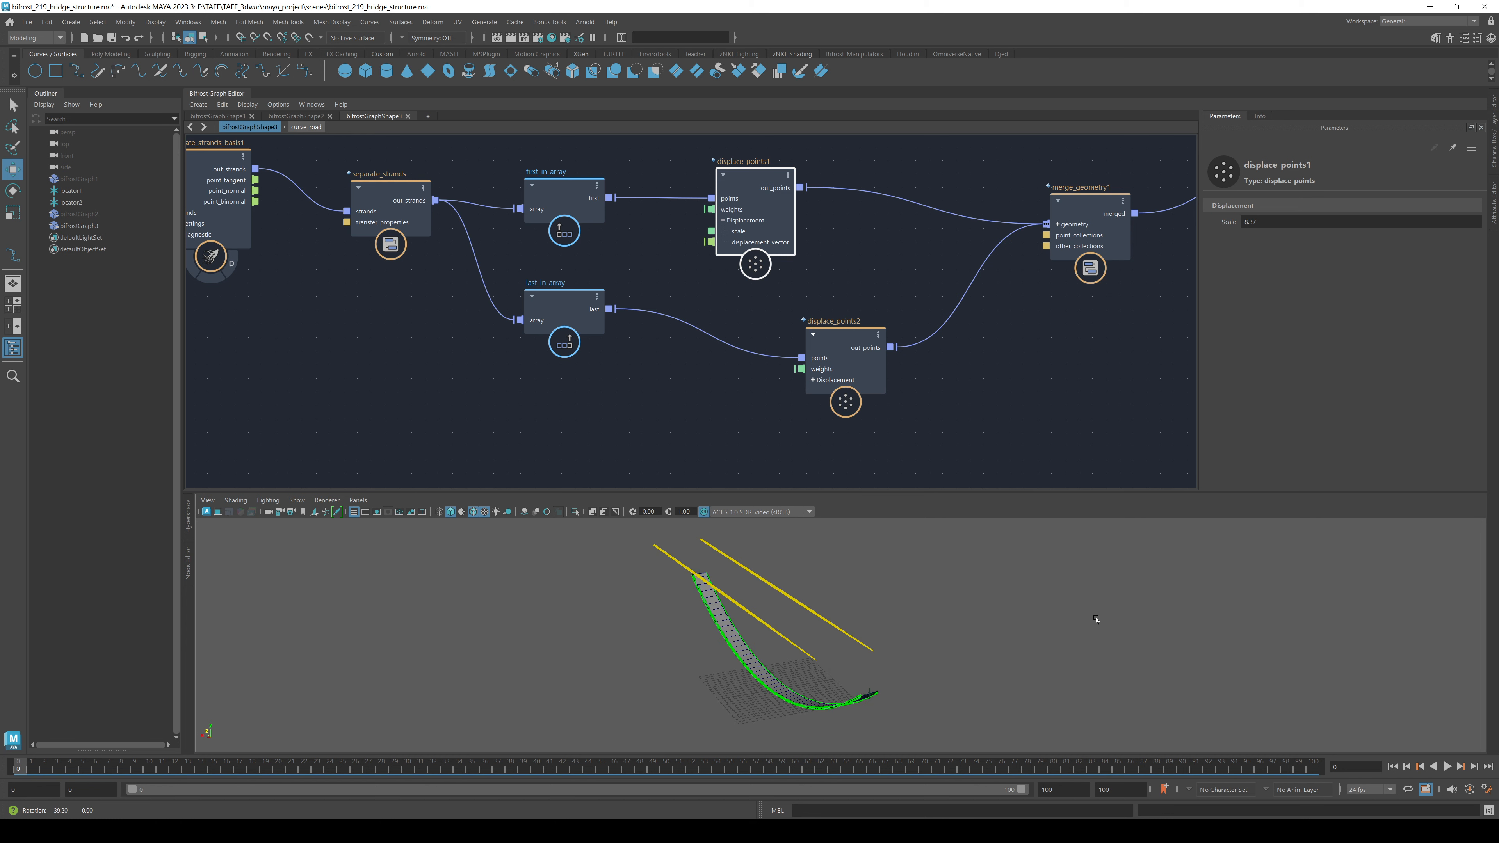
left_click_drag(1224, 222, 1272, 227)
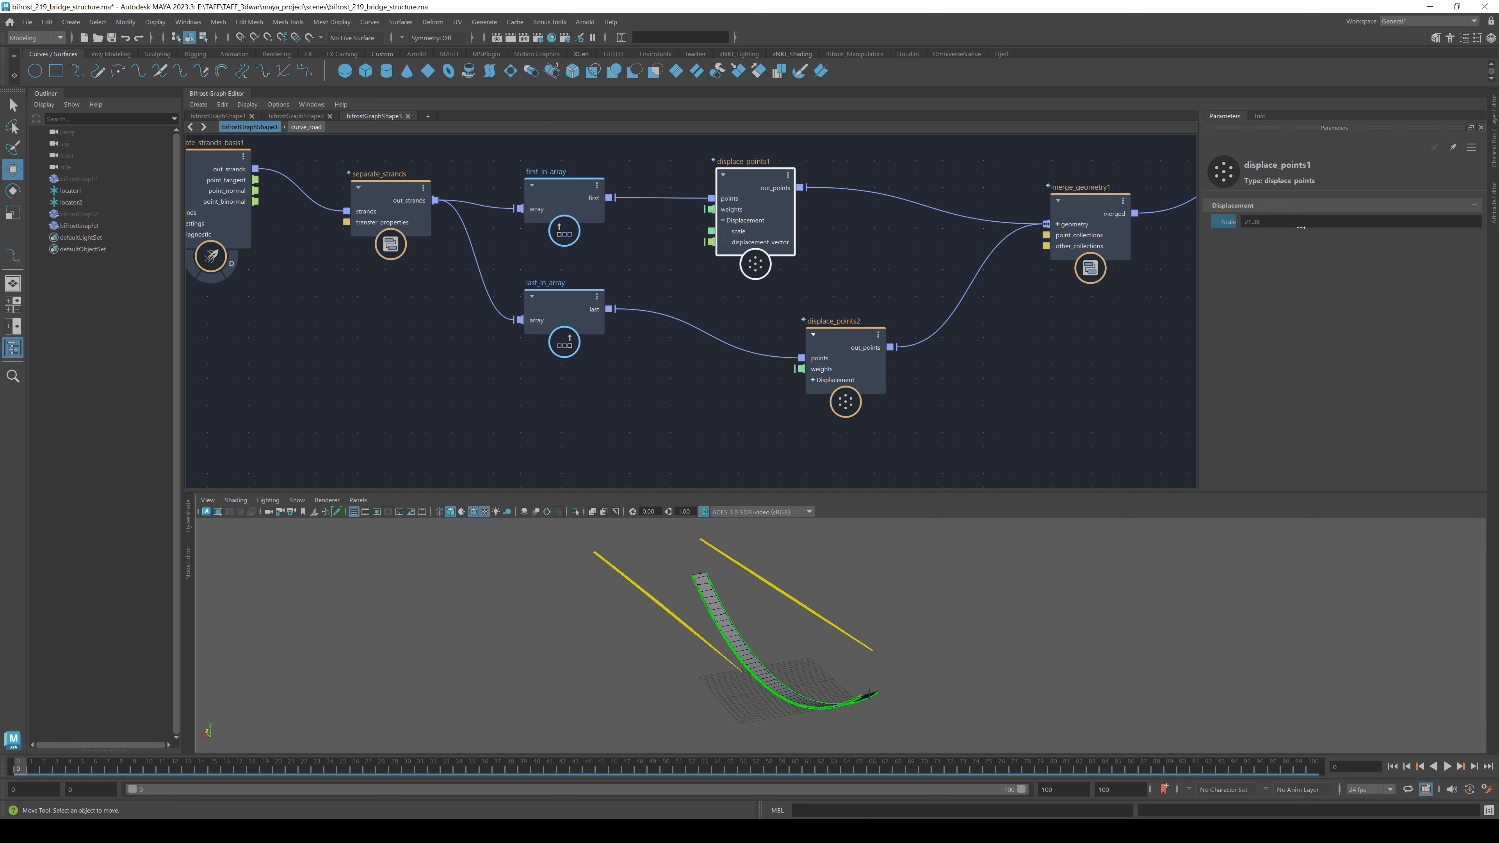
key("ctrl+z")
- Set update_strands_basis1's Up Vector to 1, 0, 0 so the rails flank the road
middle_click_drag(570, 376, 868, 409, "alt")
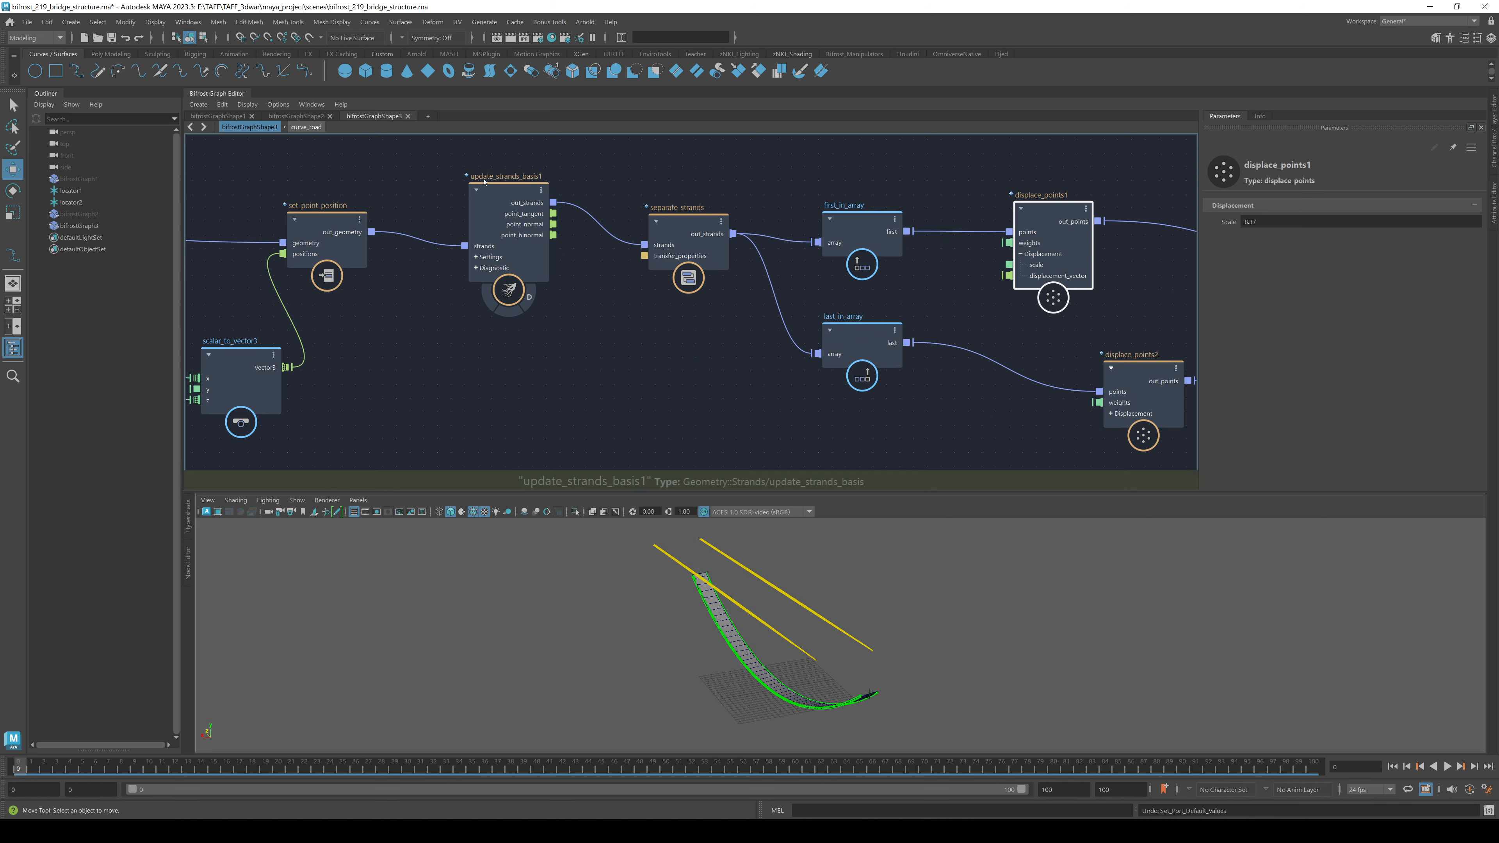
left_click(494, 203)
left_click_drag(488, 207, 480, 217)
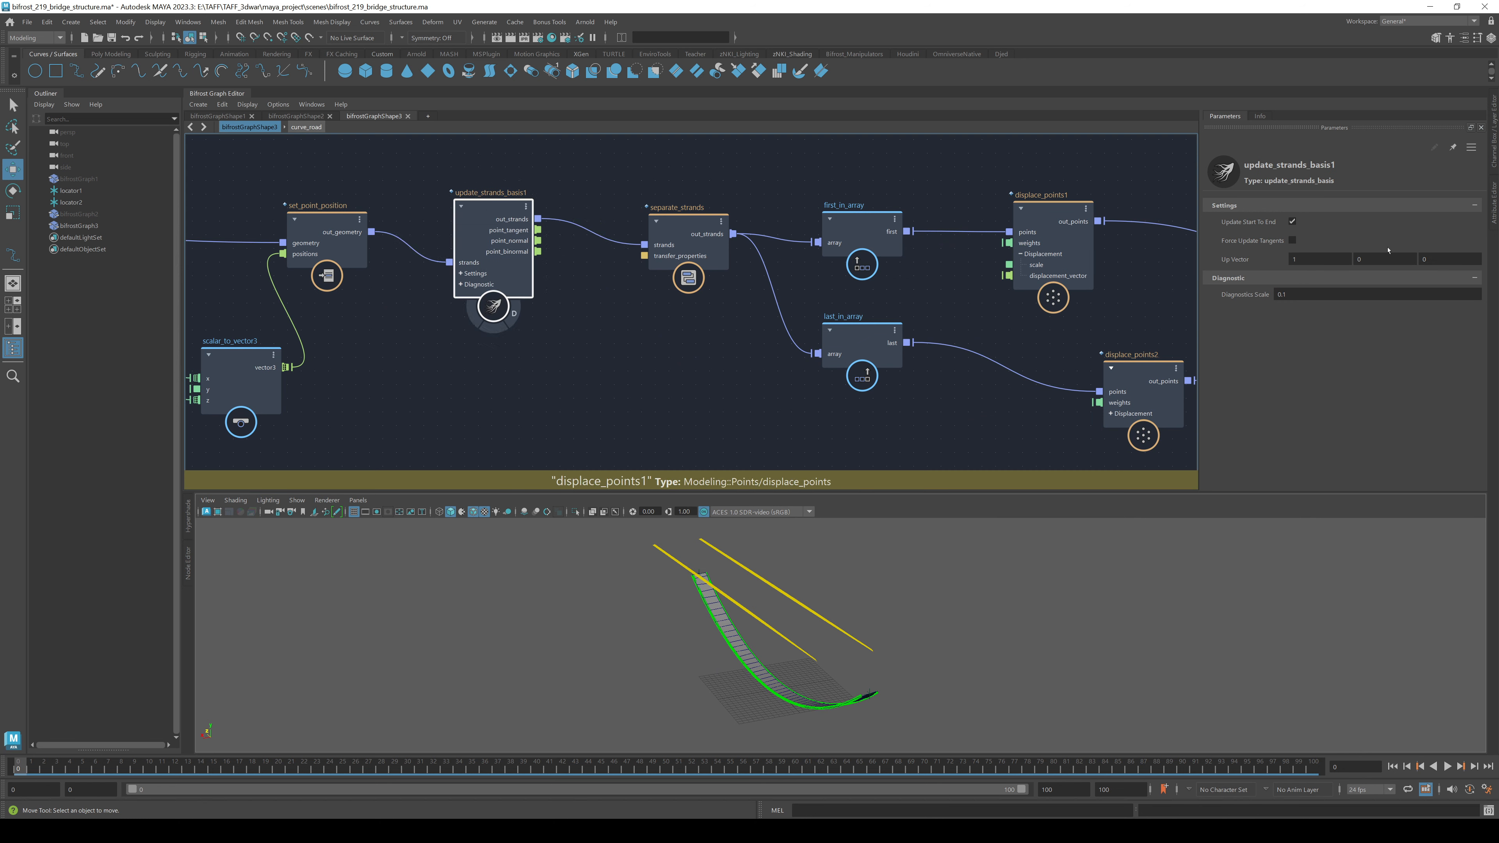
left_click(1335, 258)
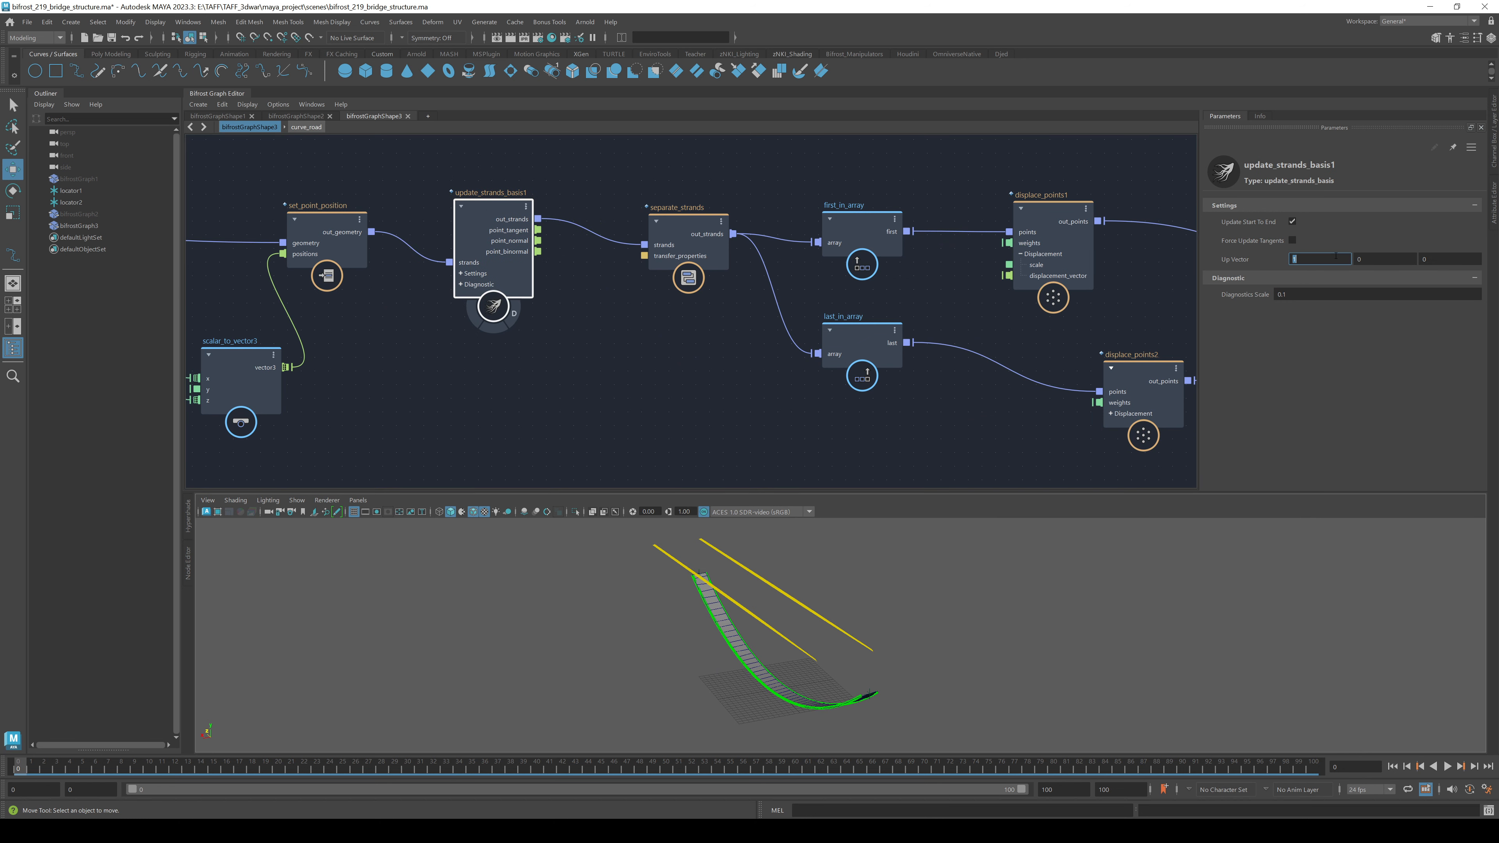
type("0")
key("Tab")
type("1")
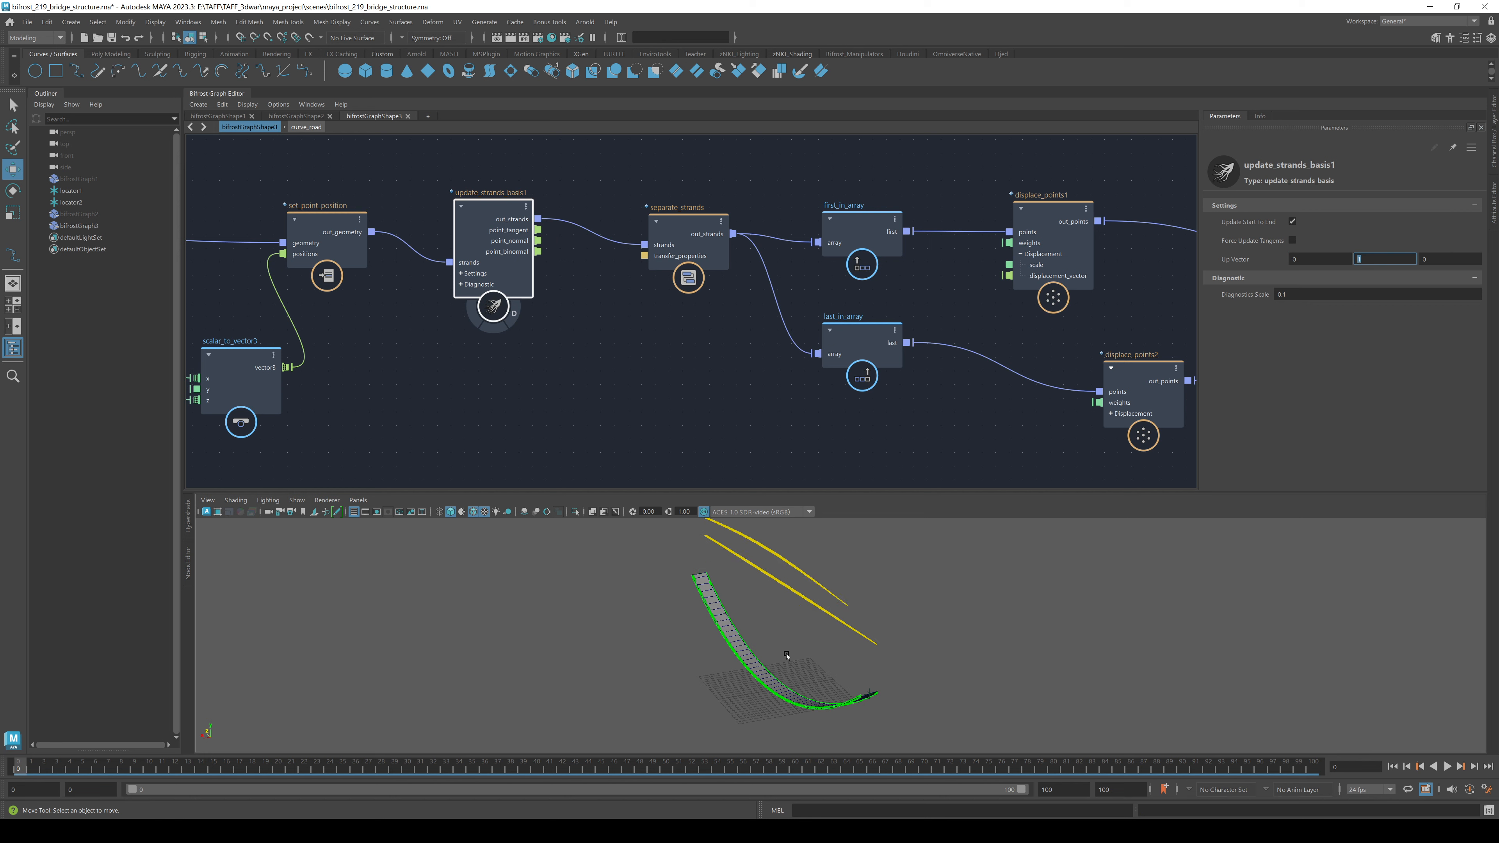
mouse_move(786, 654)
left_mouse_down("alt")
mouse_move(830, 635)
mouse_move(787, 654)
left_mouse_up("alt")
left_click_drag(743, 657, 820, 646, "alt")
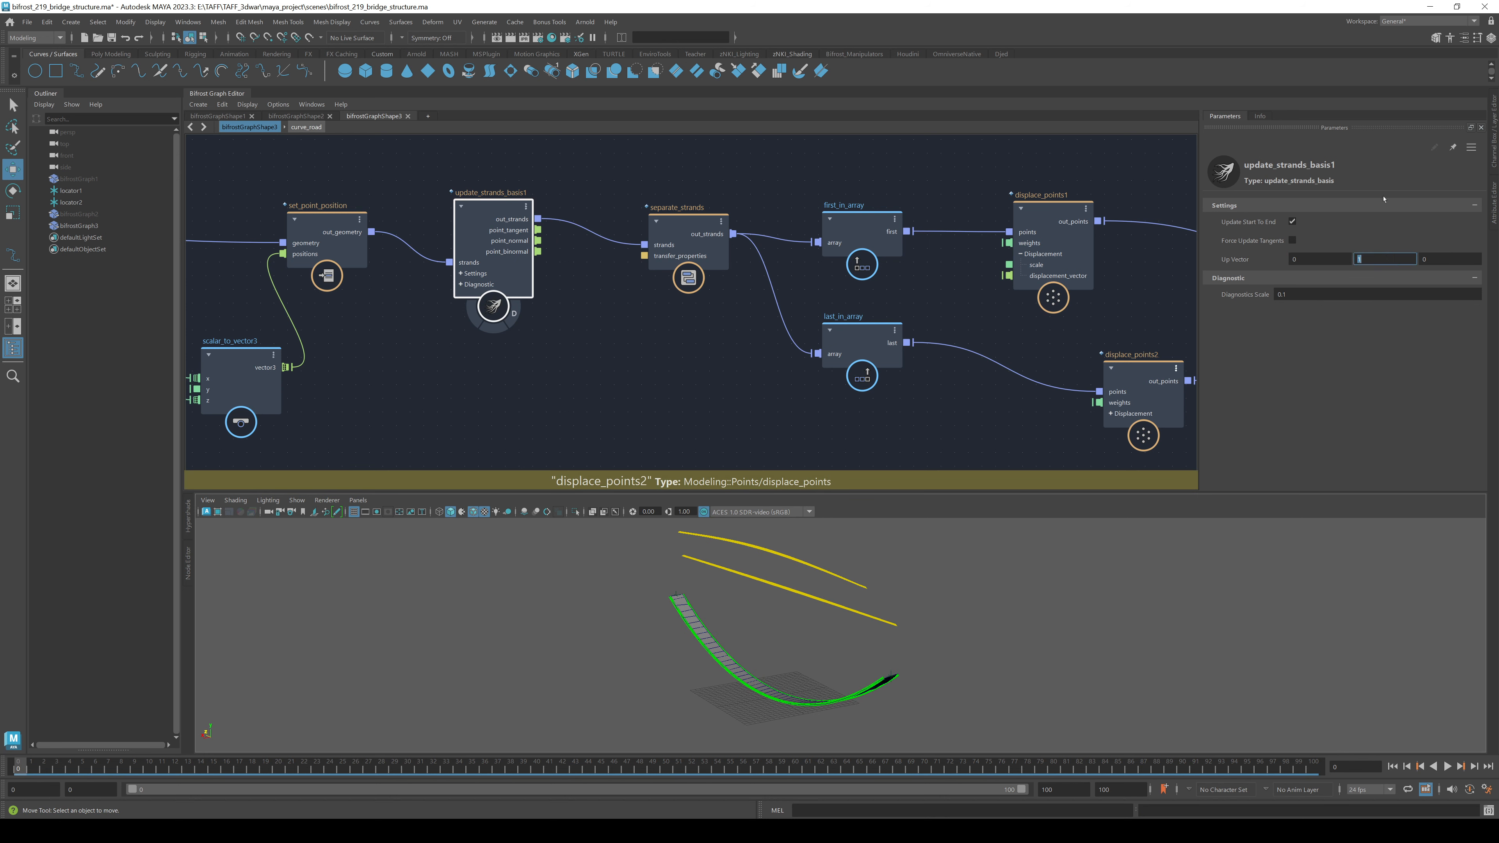
type("0")
key("shift+Tab")
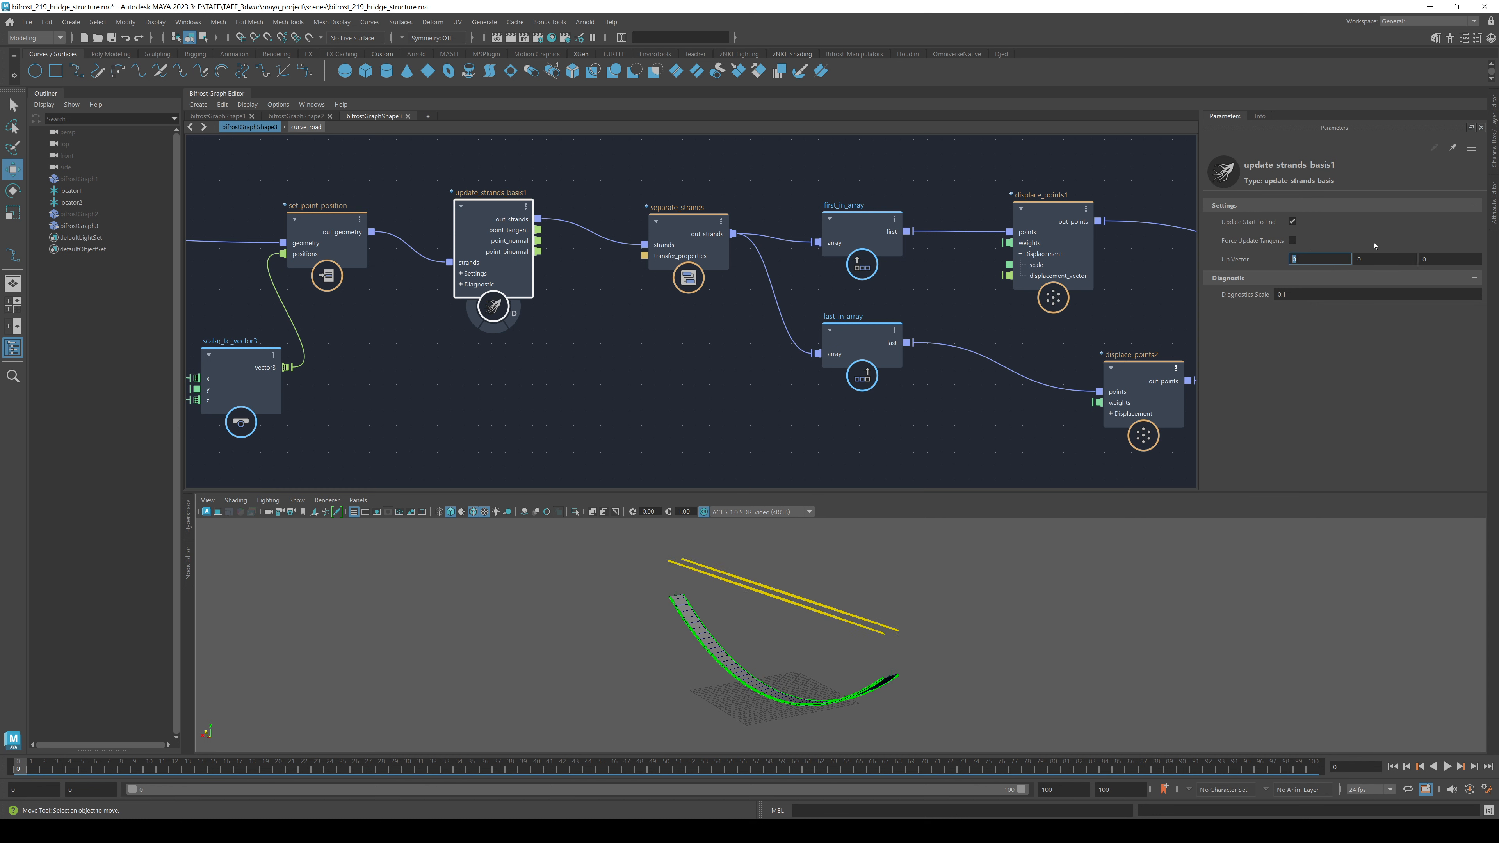
key("Return")
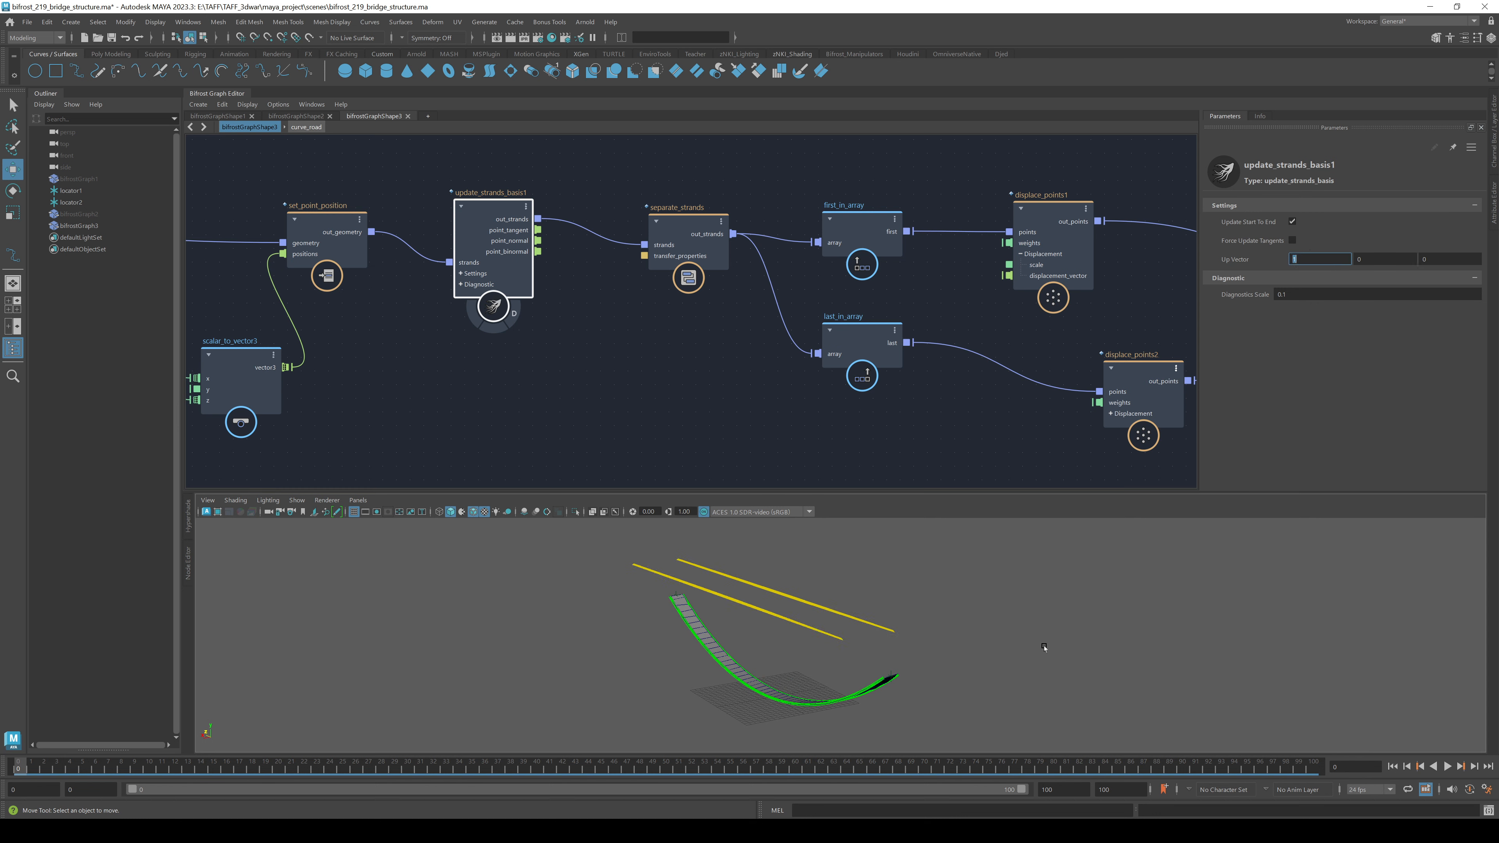
left_click_drag(1043, 647, 997, 648, "alt")
- Compare the two displace_points nodes and adjust displace_points2's displacement scale
middle_click_drag(940, 375, 659, 408)
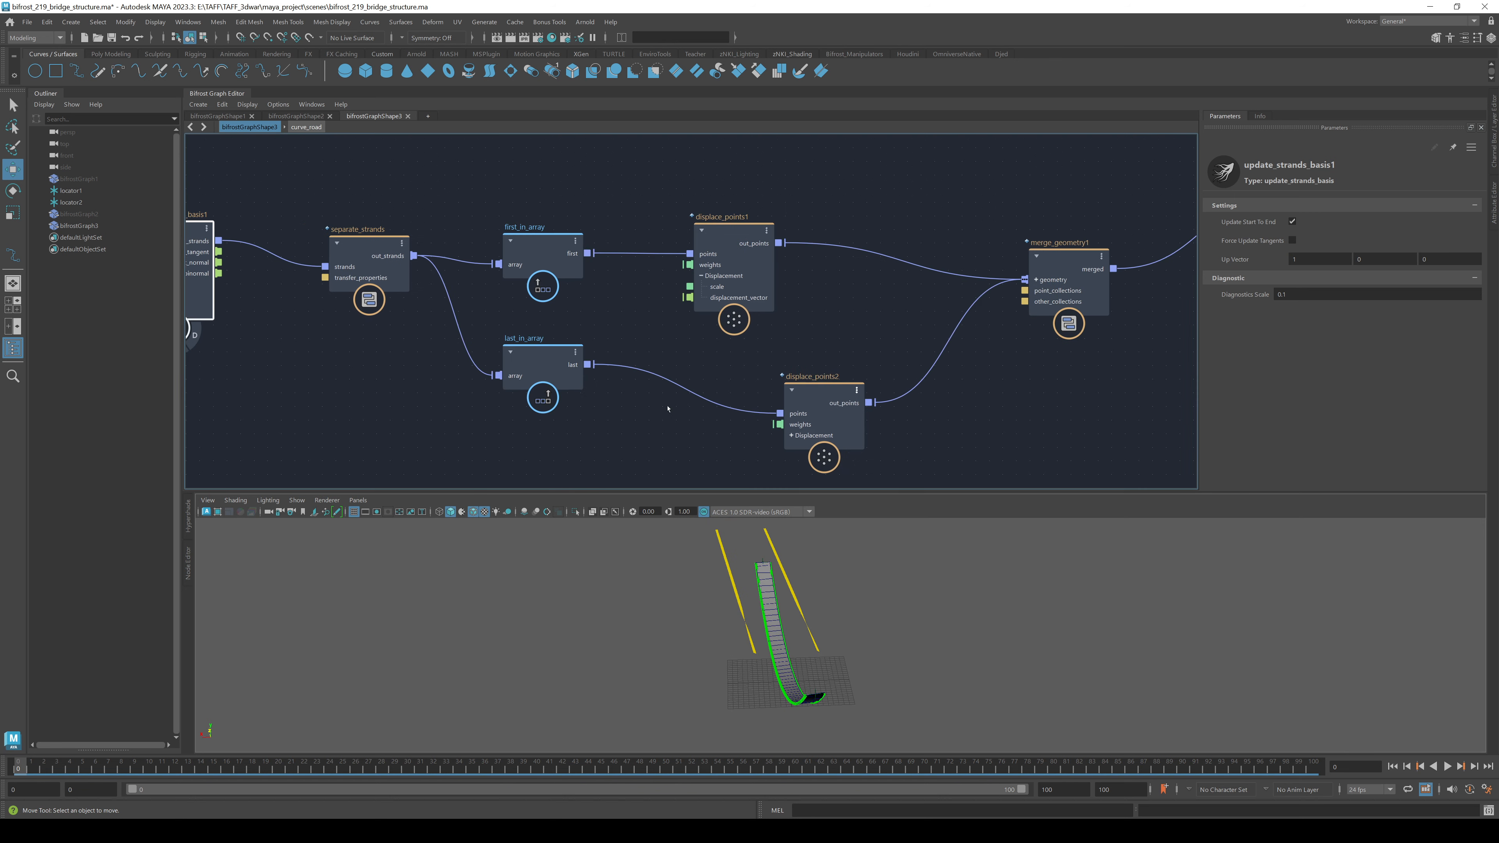
left_click(849, 406)
left_click(749, 229)
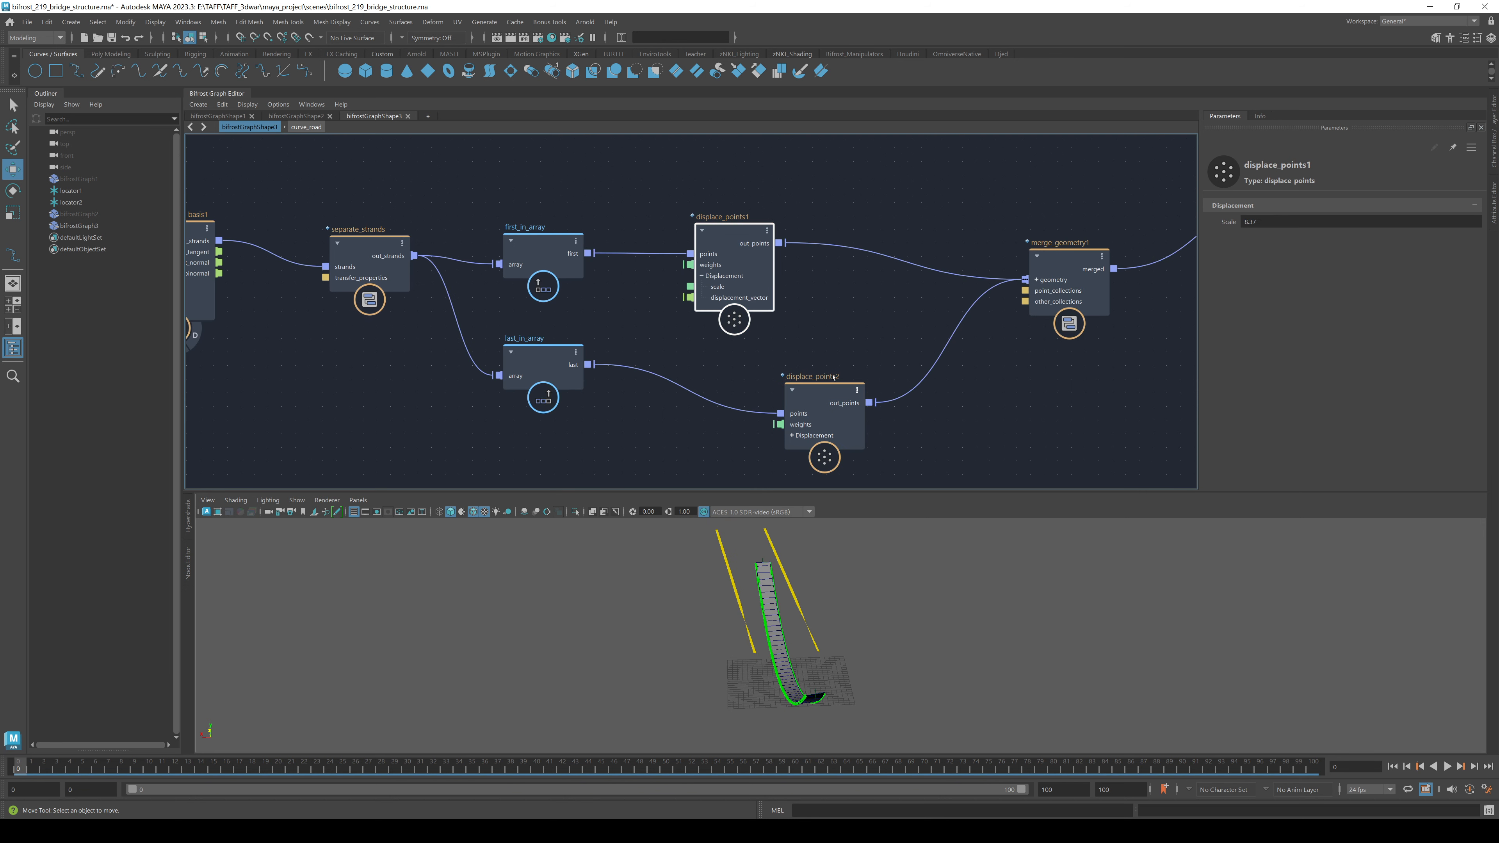
left_click(814, 399)
left_click_drag(1241, 221, 1325, 229)
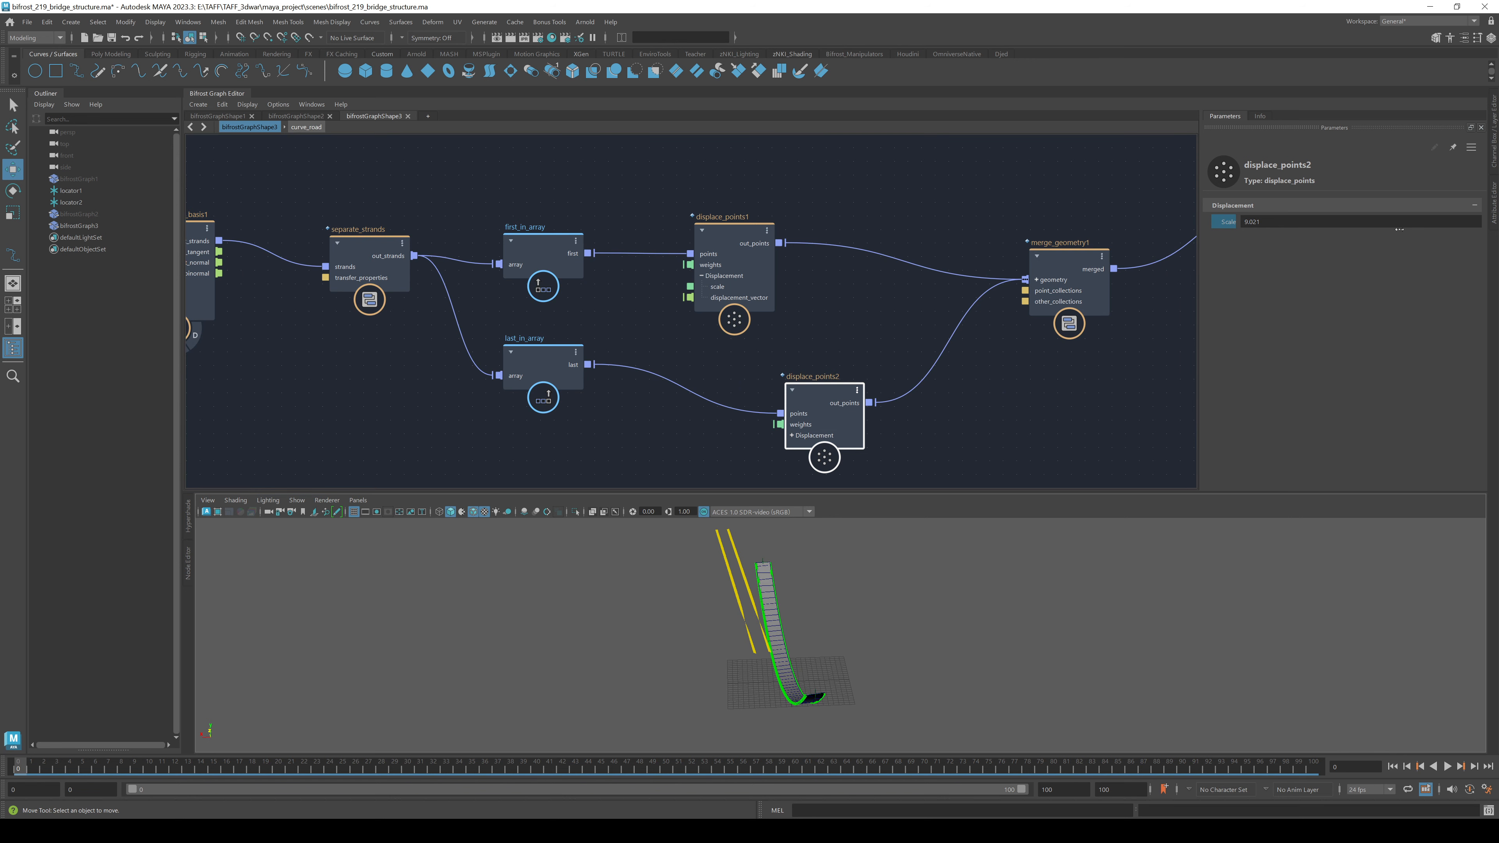
- Promote displace_points1's scale input to a float value node
left_click(691, 287)
key("v")
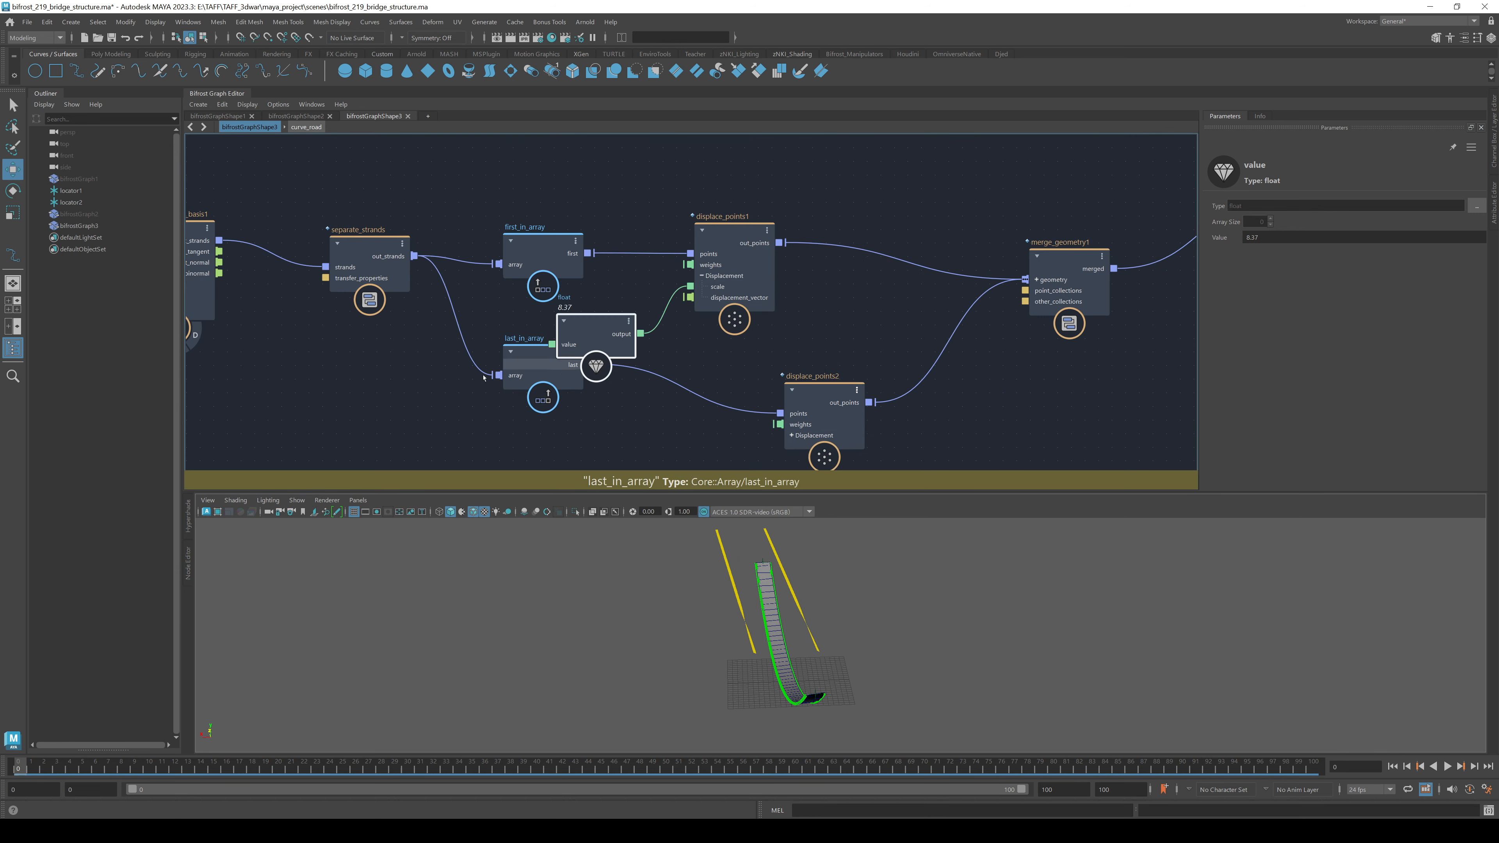
left_click_drag(585, 338, 572, 443)
middle_click_drag(677, 462, 645, 358)
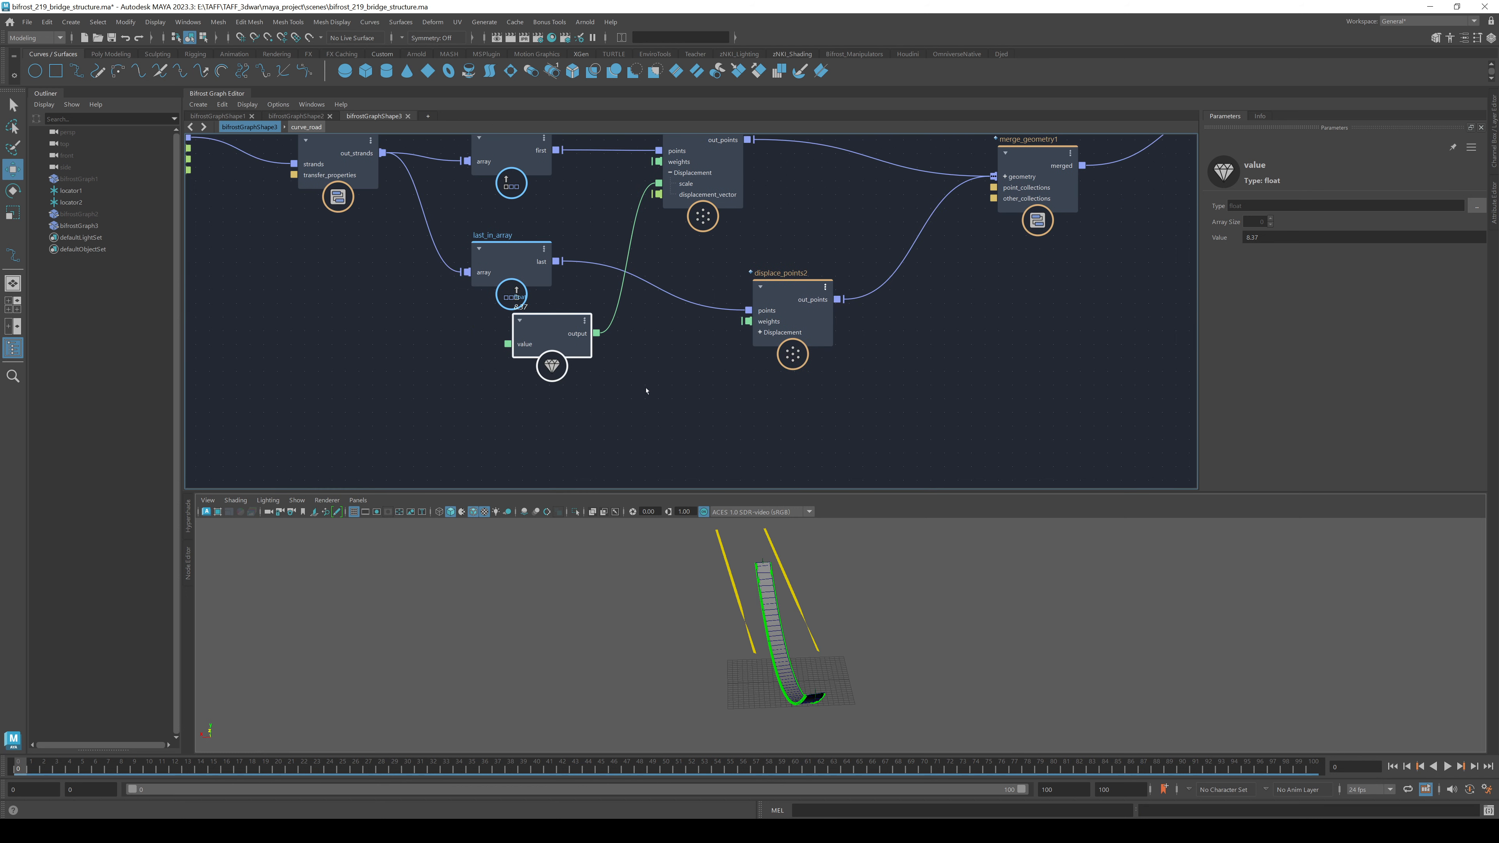
left_click(645, 393)
- Route the float value through a negate node into displace_points2's scale
key("Tab")
type("nega")
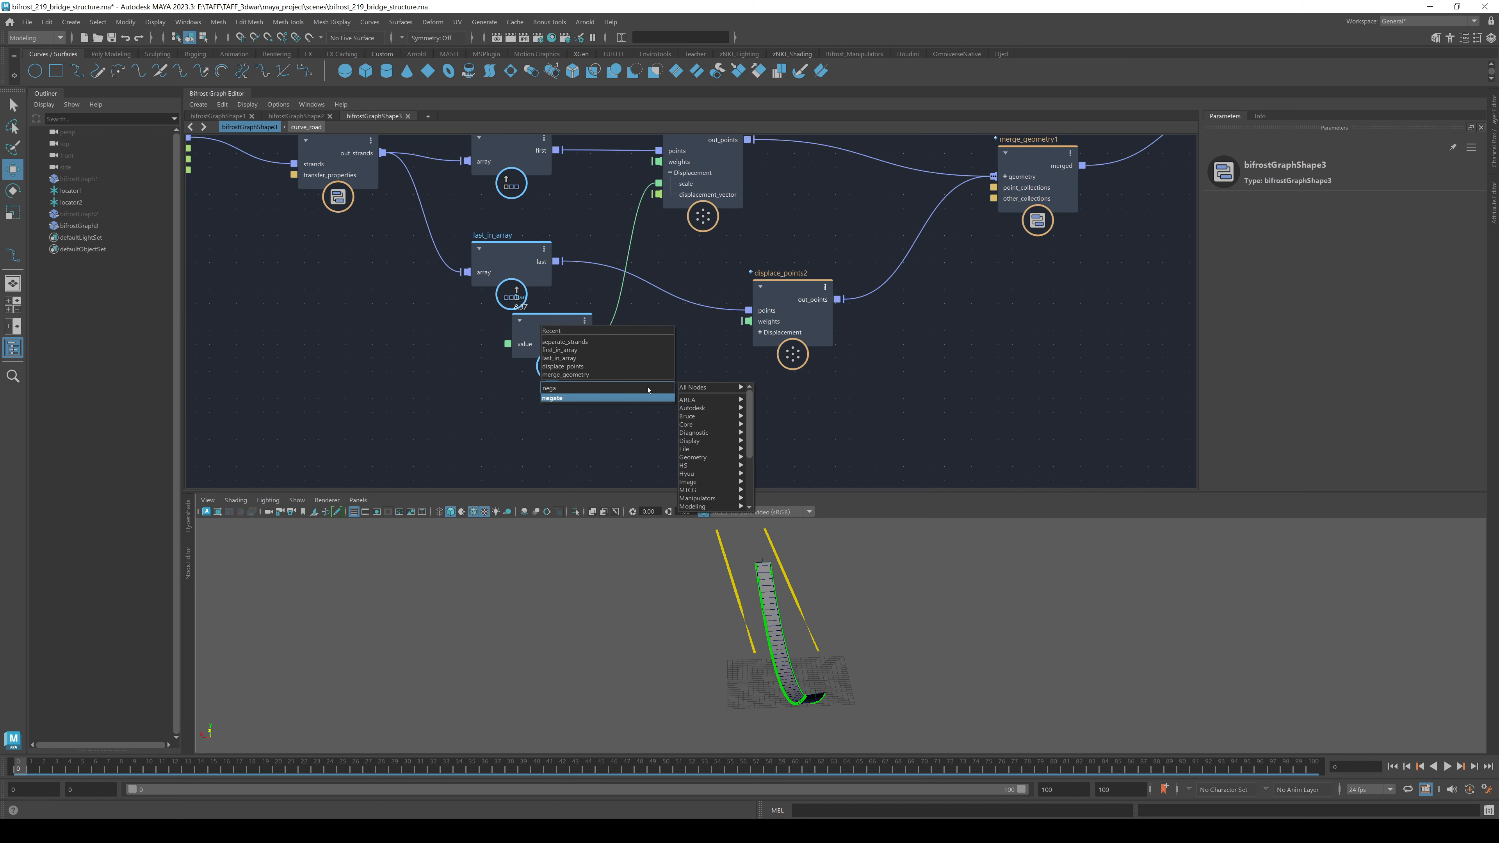
key("Return")
left_click_drag(596, 333, 609, 433)
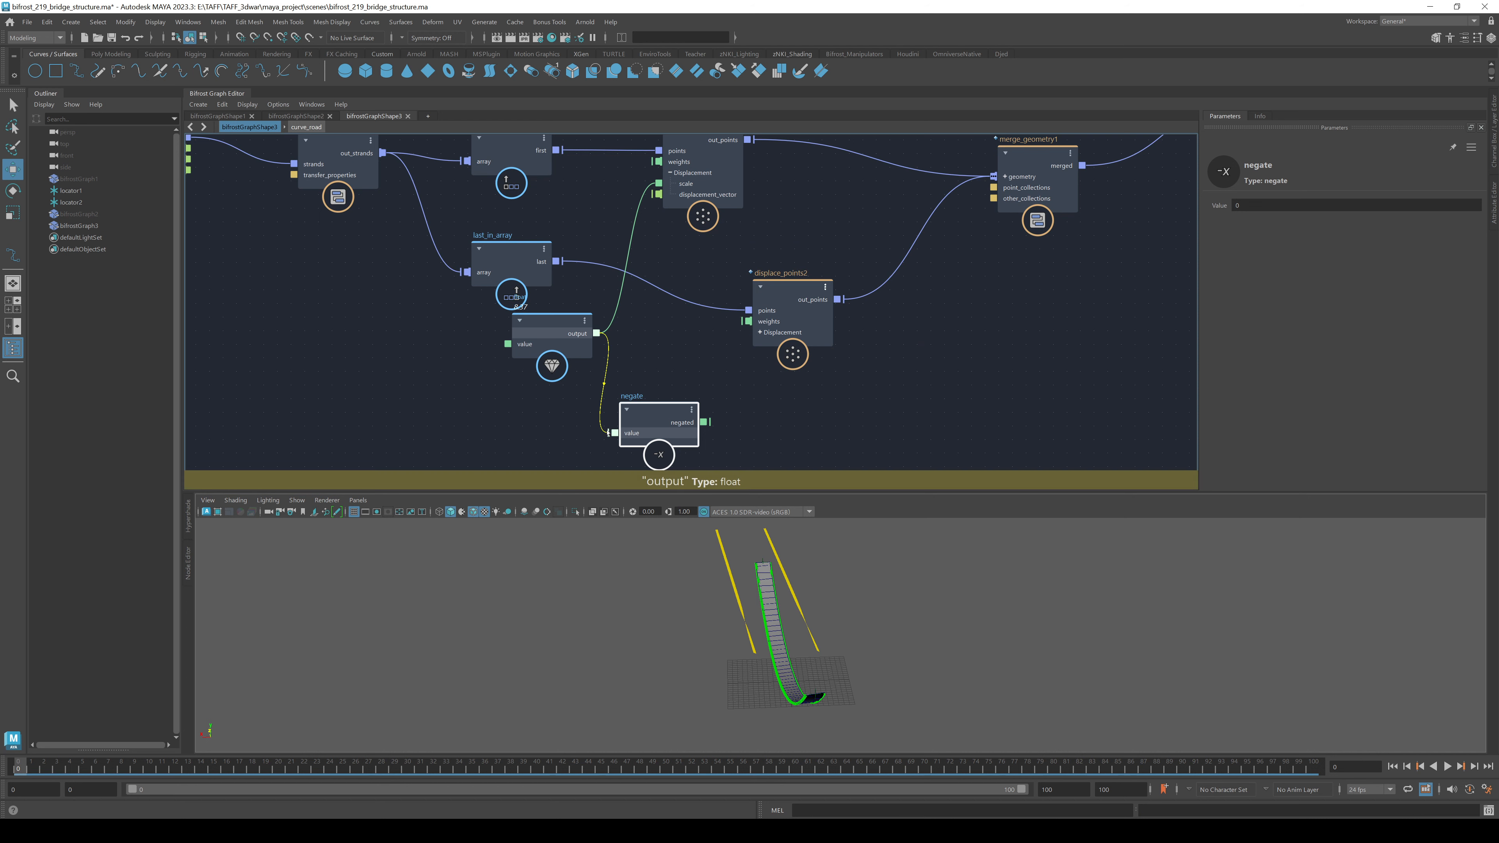
left_click_drag(703, 422, 673, 313)
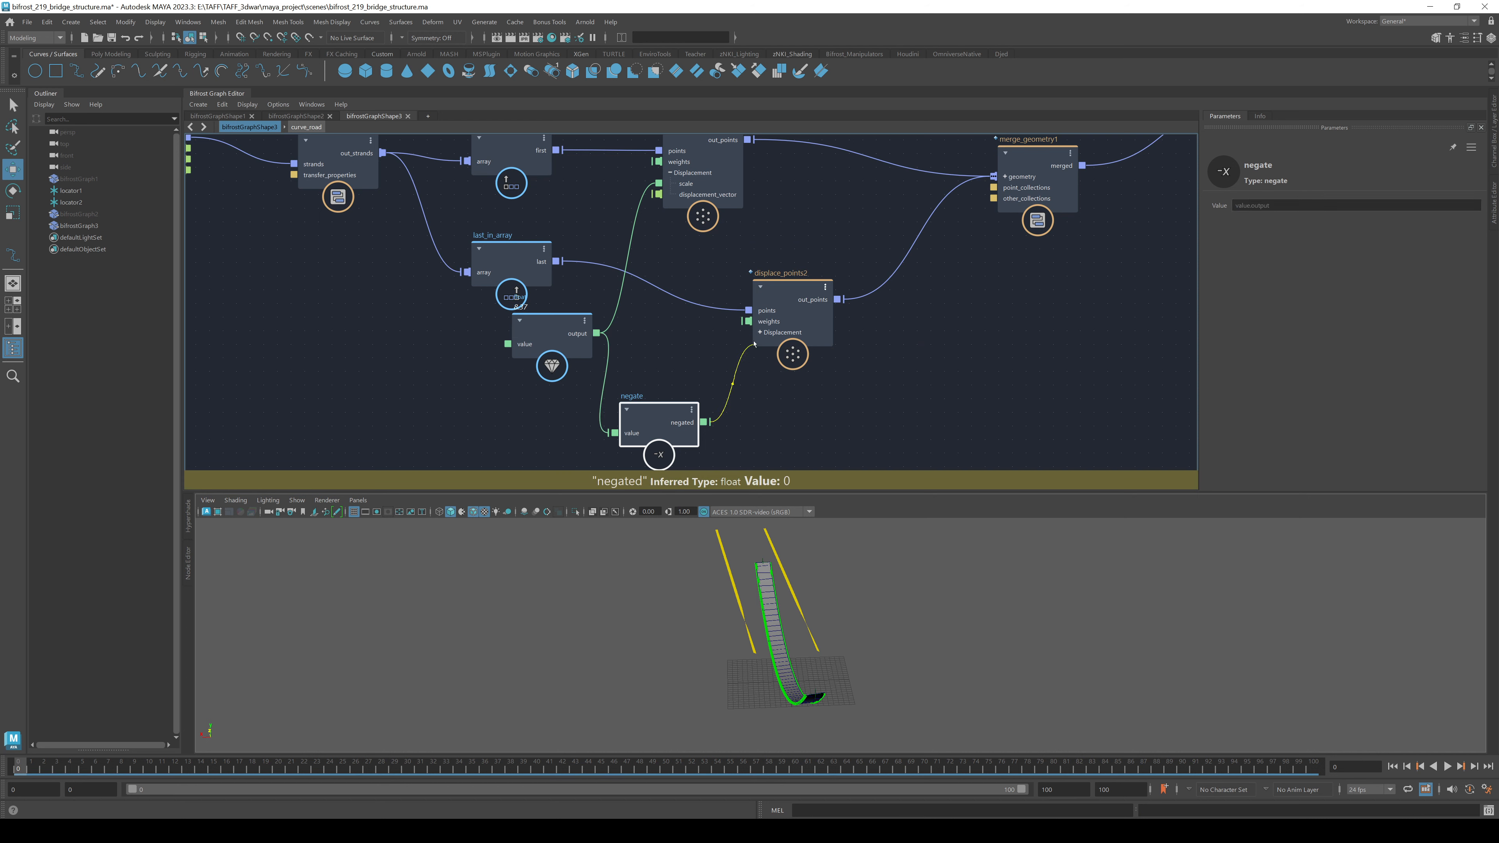
left_click_drag(761, 334, 755, 346)
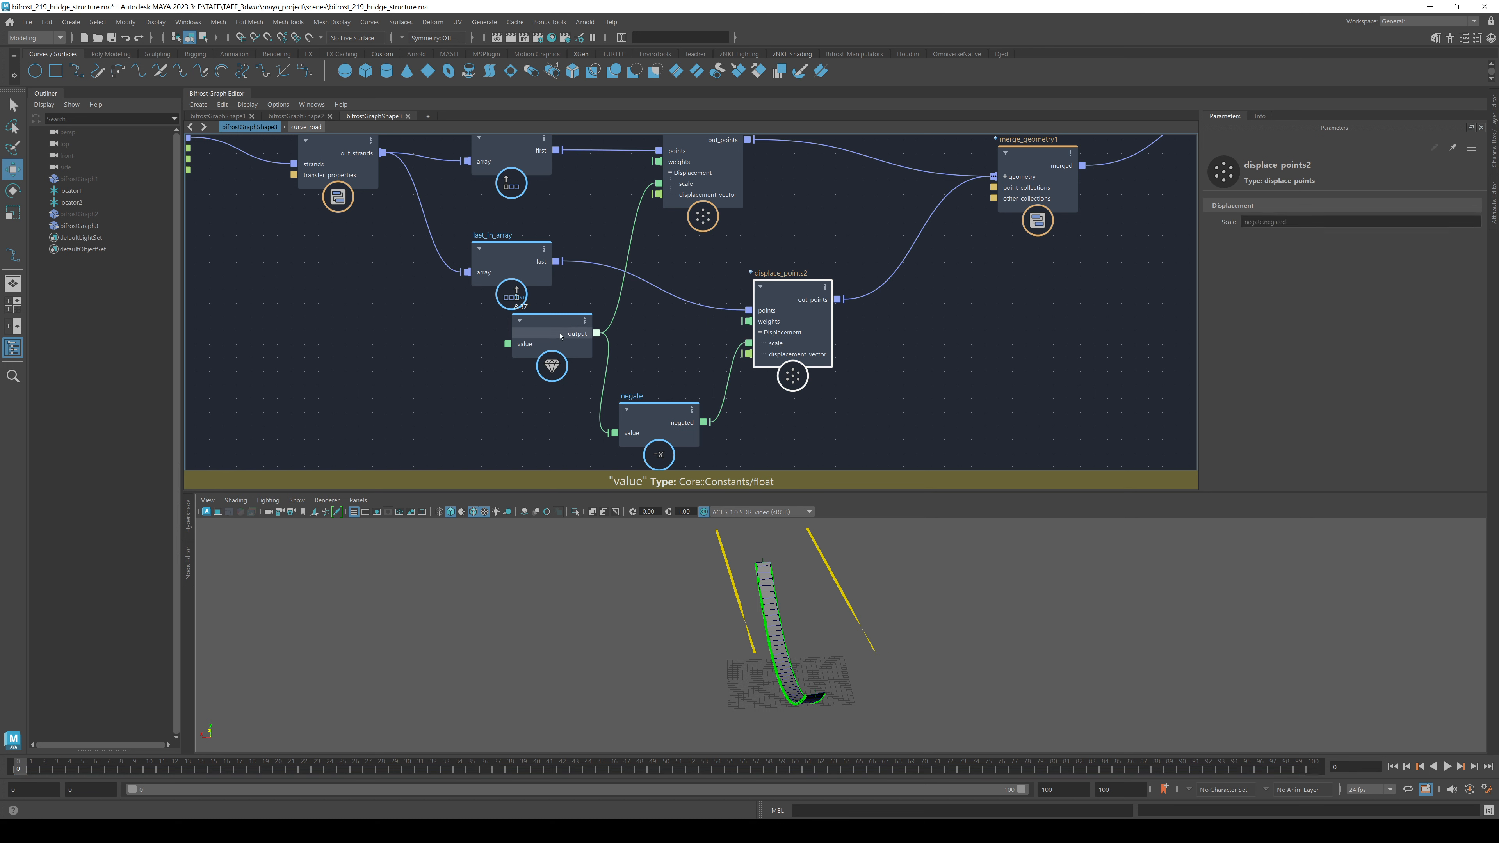
left_click_drag(523, 348, 443, 378)
- Lower the shared displacement value to 6.925, then to 2.966
left_click_drag(1215, 237, 1186, 272)
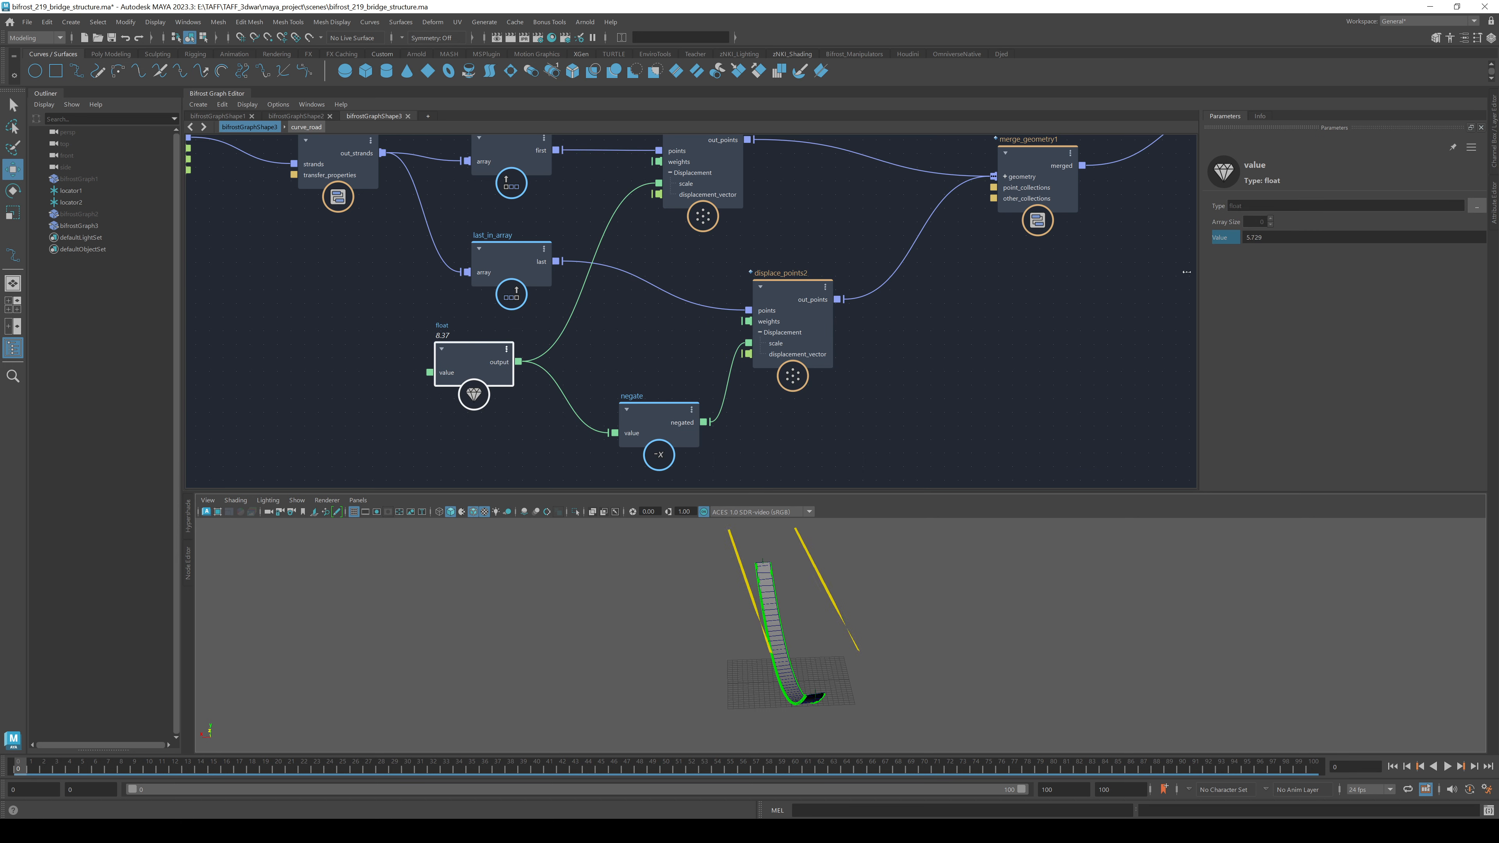
left_click_drag(815, 623, 885, 634, "alt")
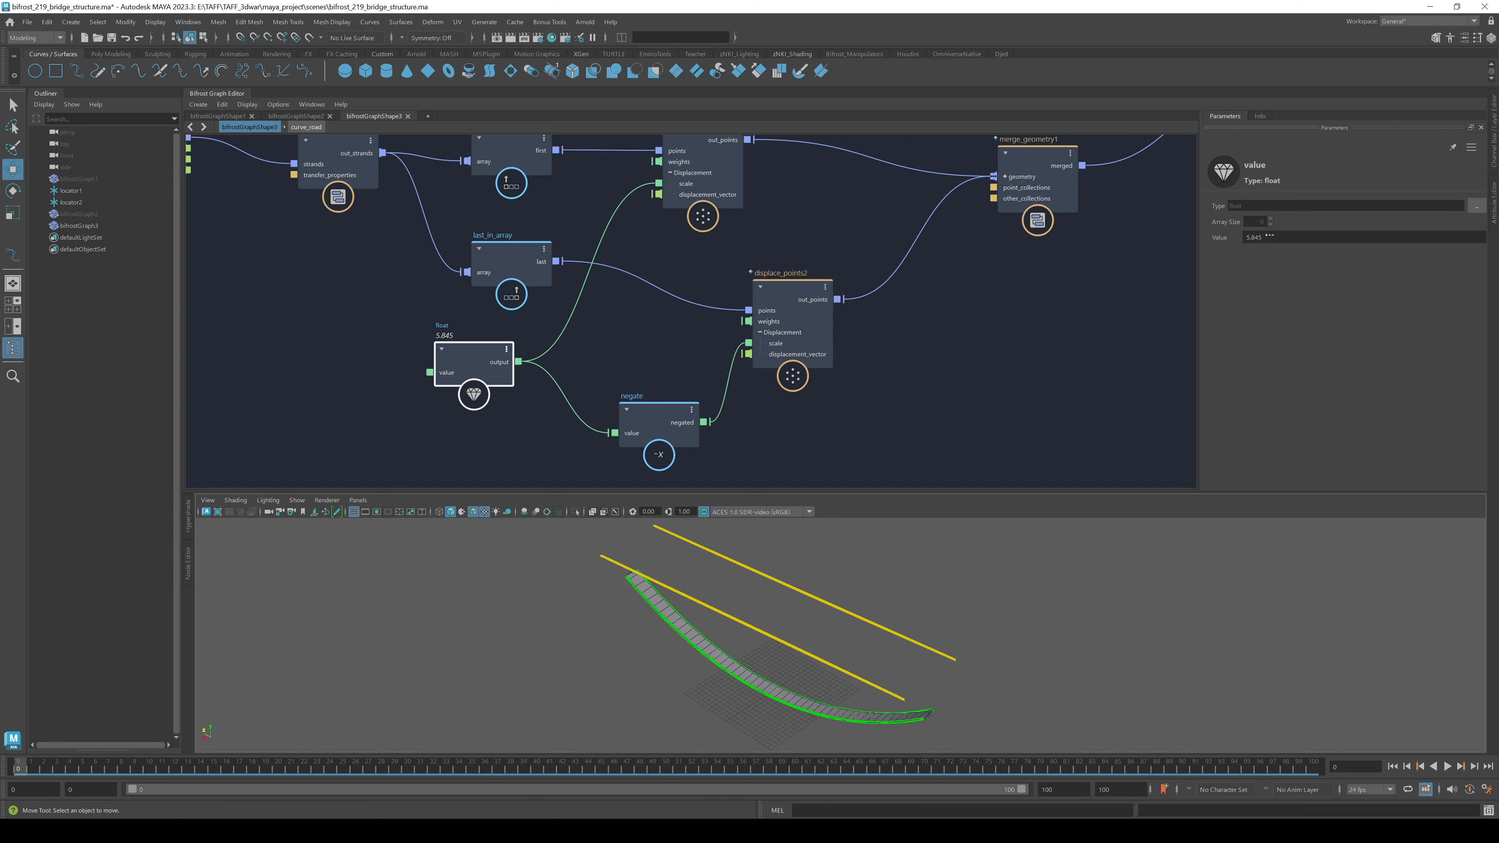
left_click_drag(1219, 238, 900, 341)
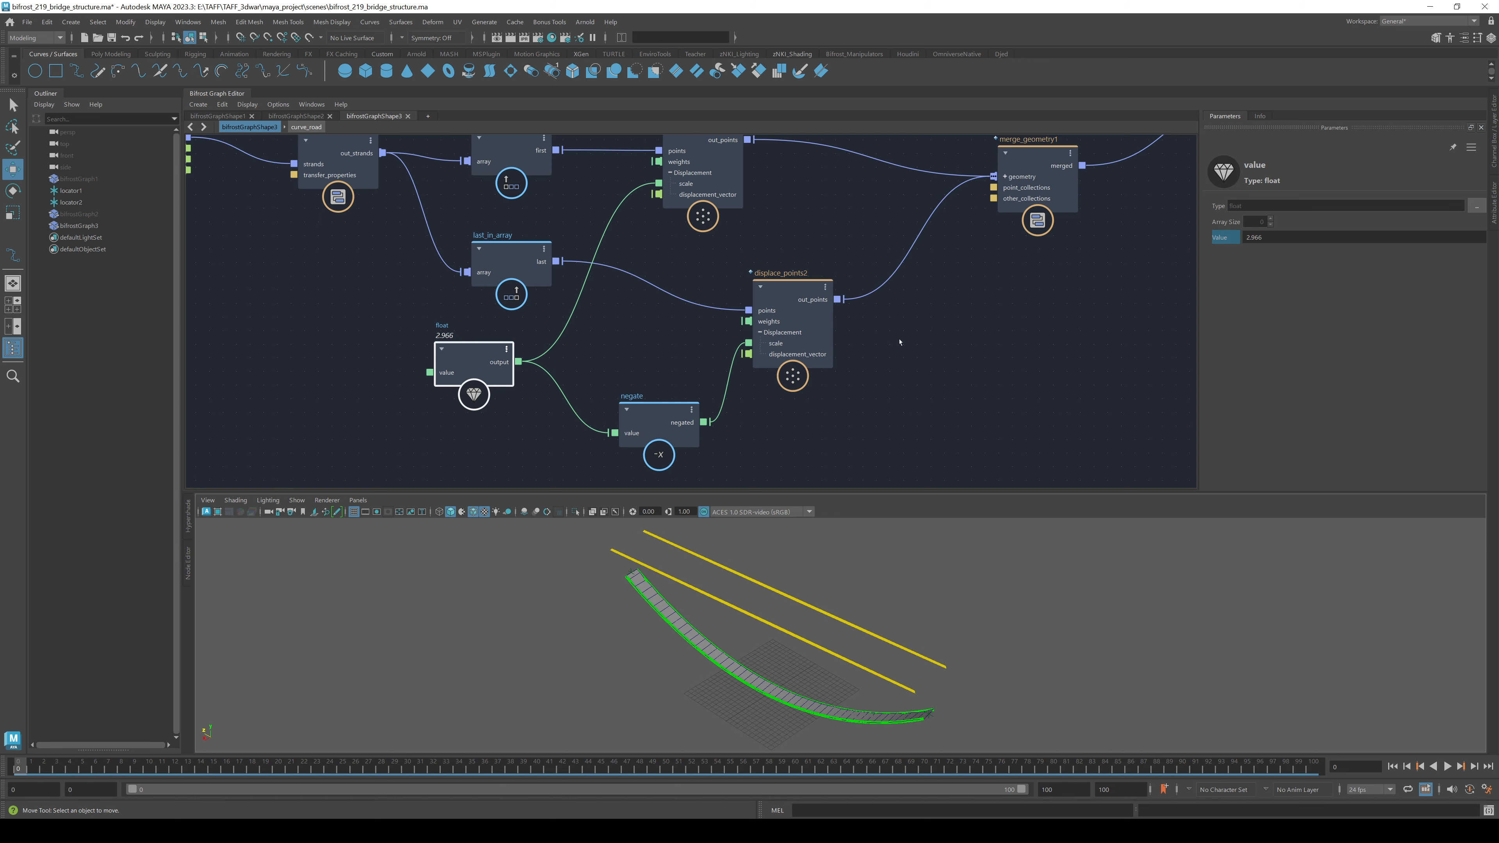
- Connect vector3_to_scalar's y to scalar_to_vector3's y so the rails follow the road's sag
scroll(342, 399, "down", 5)
middle_click_drag(325, 408, 912, 326, "alt")
scroll(699, 260, "up", 3)
scroll(700, 260, "up", 2)
left_click_drag(684, 288, 761, 319)
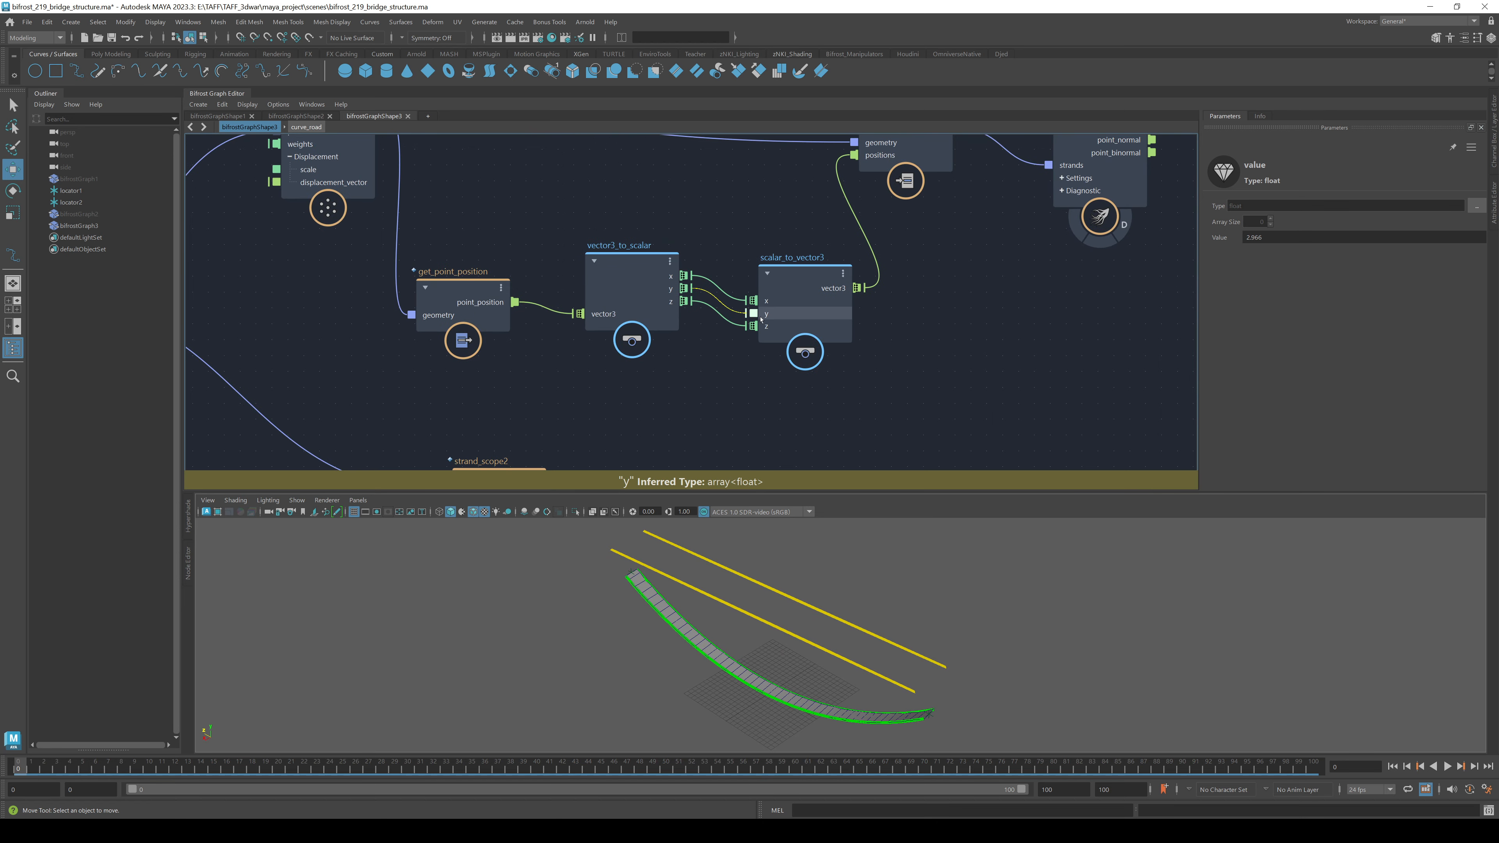
left_click_drag(880, 615, 852, 645, "alt")
scroll(772, 386, "down", 1)
scroll(773, 386, "down", 2)
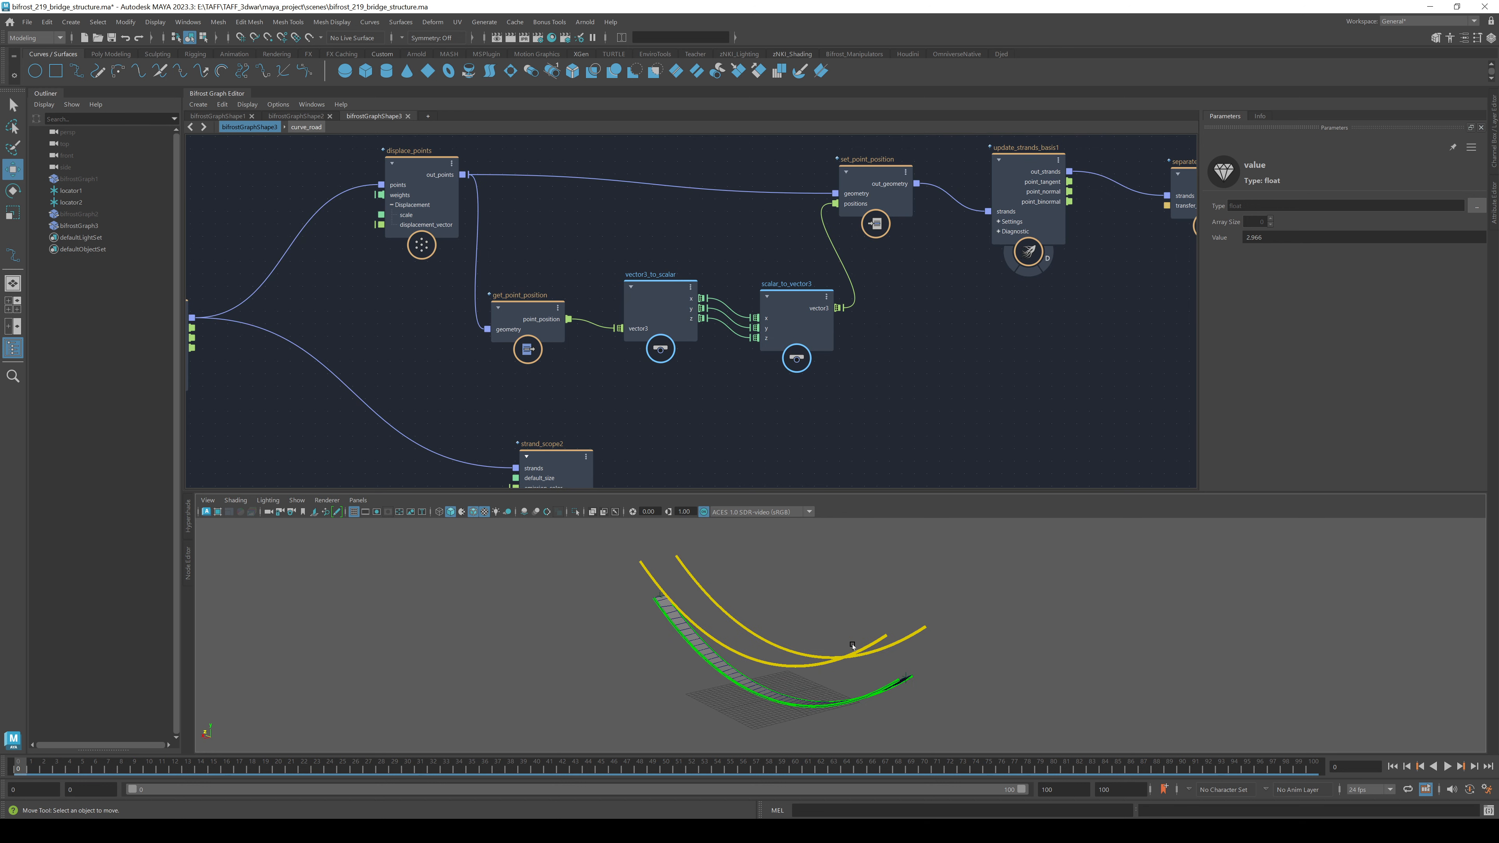
left_click_drag(972, 636, 669, 602, "alt")
- Select the rail-building node chain and wrap it in a backdrop
middle_click_drag(1049, 377, 425, 423, "alt")
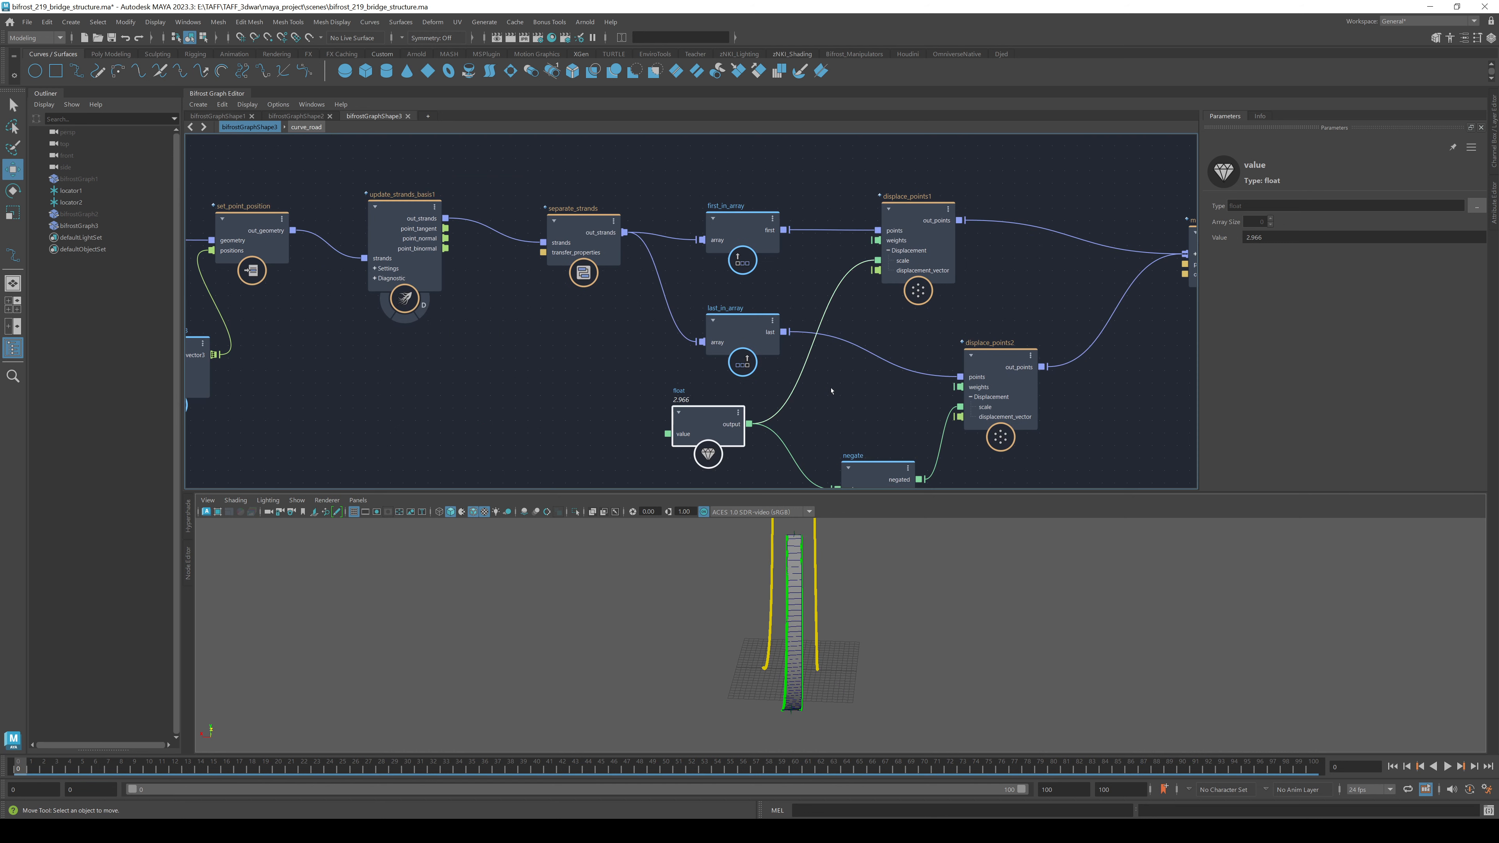
middle_click_drag(813, 409, 412, 381, "alt")
right_click_drag(889, 414, 823, 422, "alt")
middle_click_drag(823, 422, 1066, 353, "alt")
left_click_drag(494, 382, 457, 435)
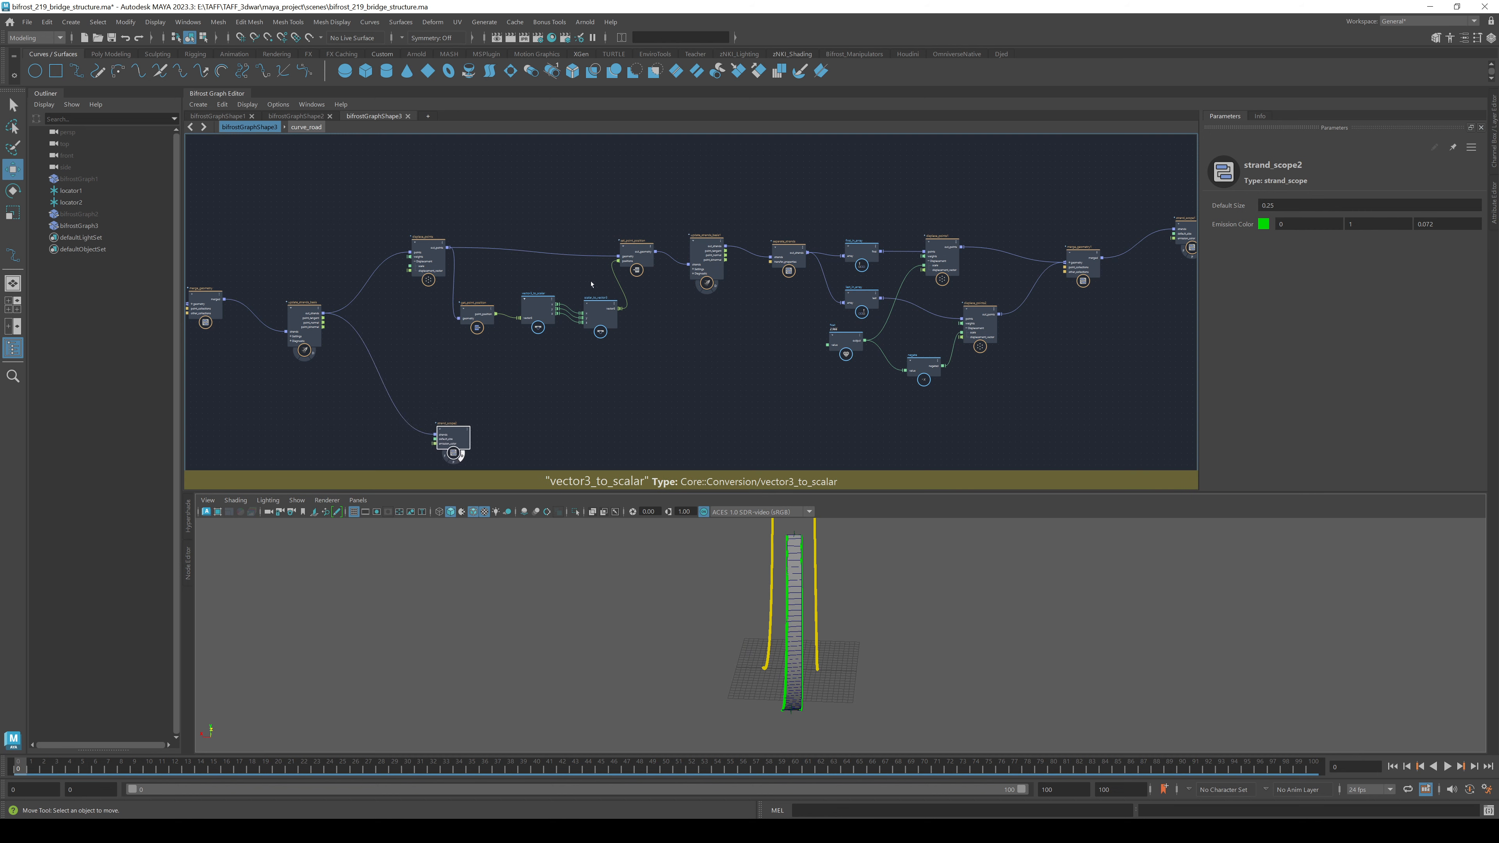
right_click_drag(592, 286, 580, 379, "alt")
middle_click_drag(575, 398, 475, 385, "alt")
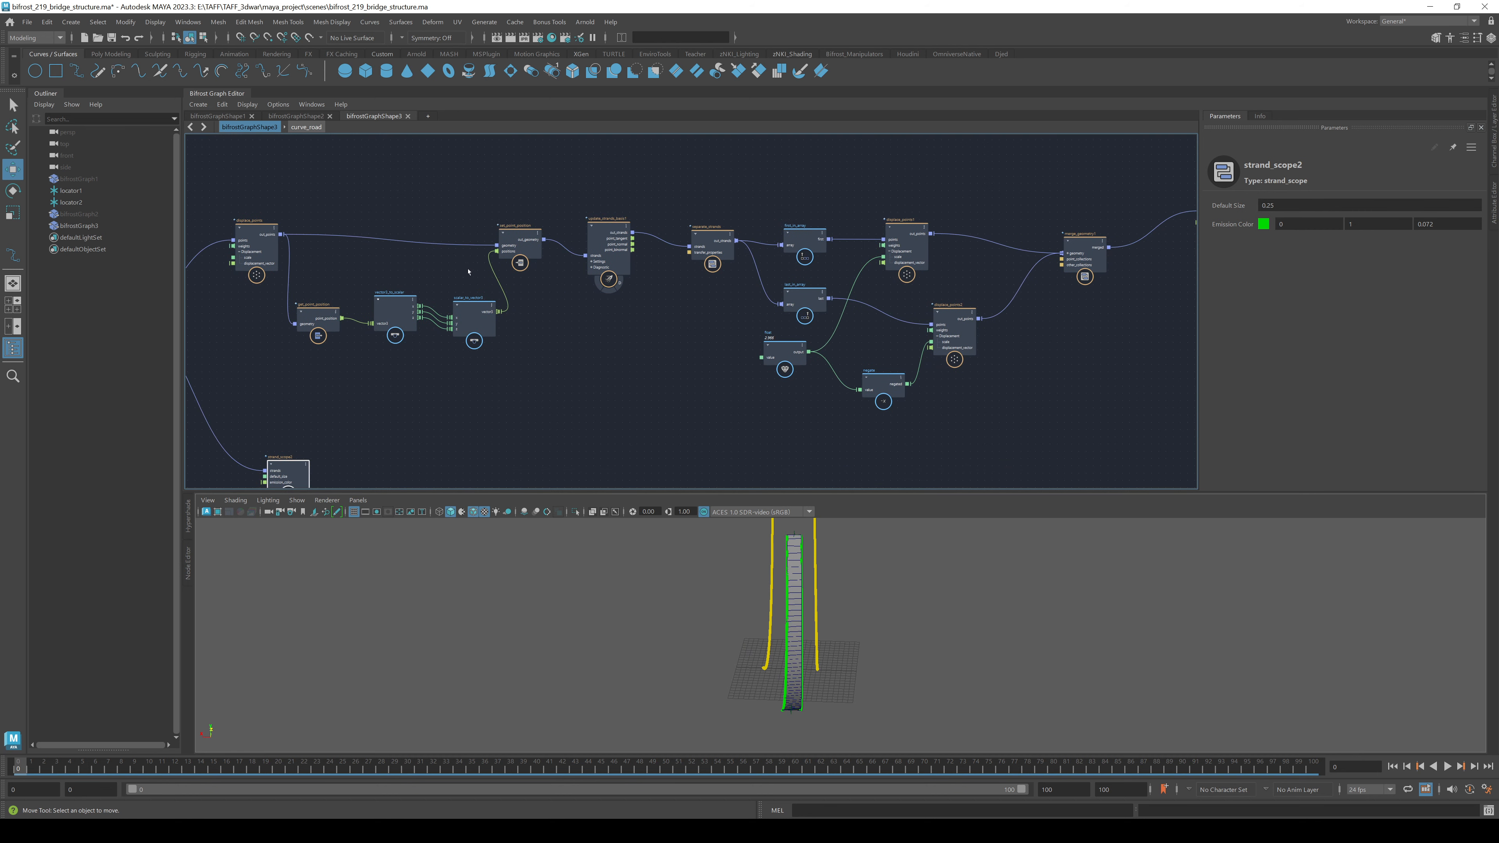
middle_click_drag(267, 370, 279, 367, "alt")
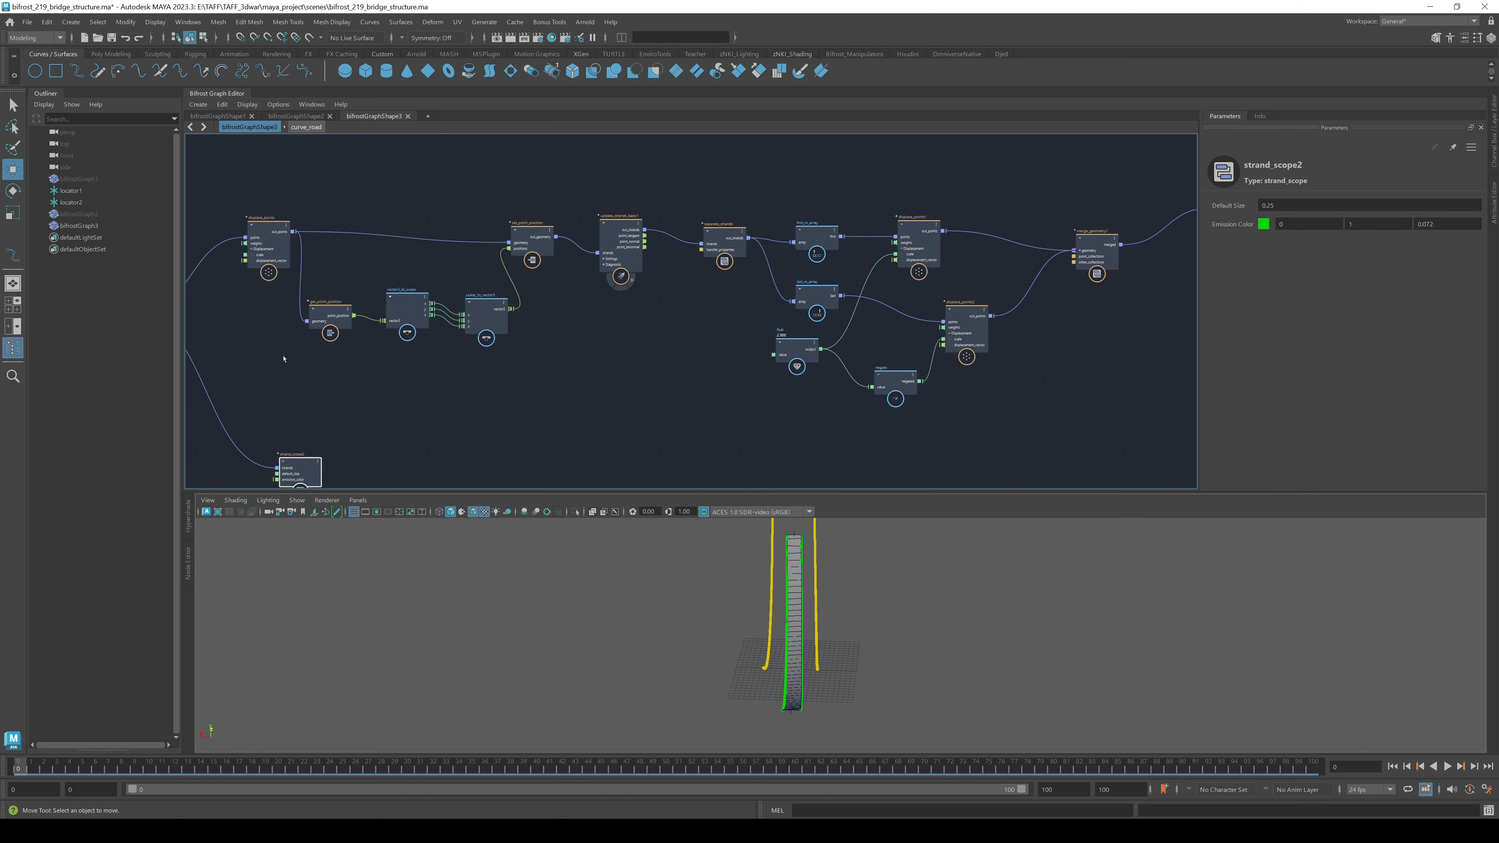
left_click_drag(246, 153, 1101, 407)
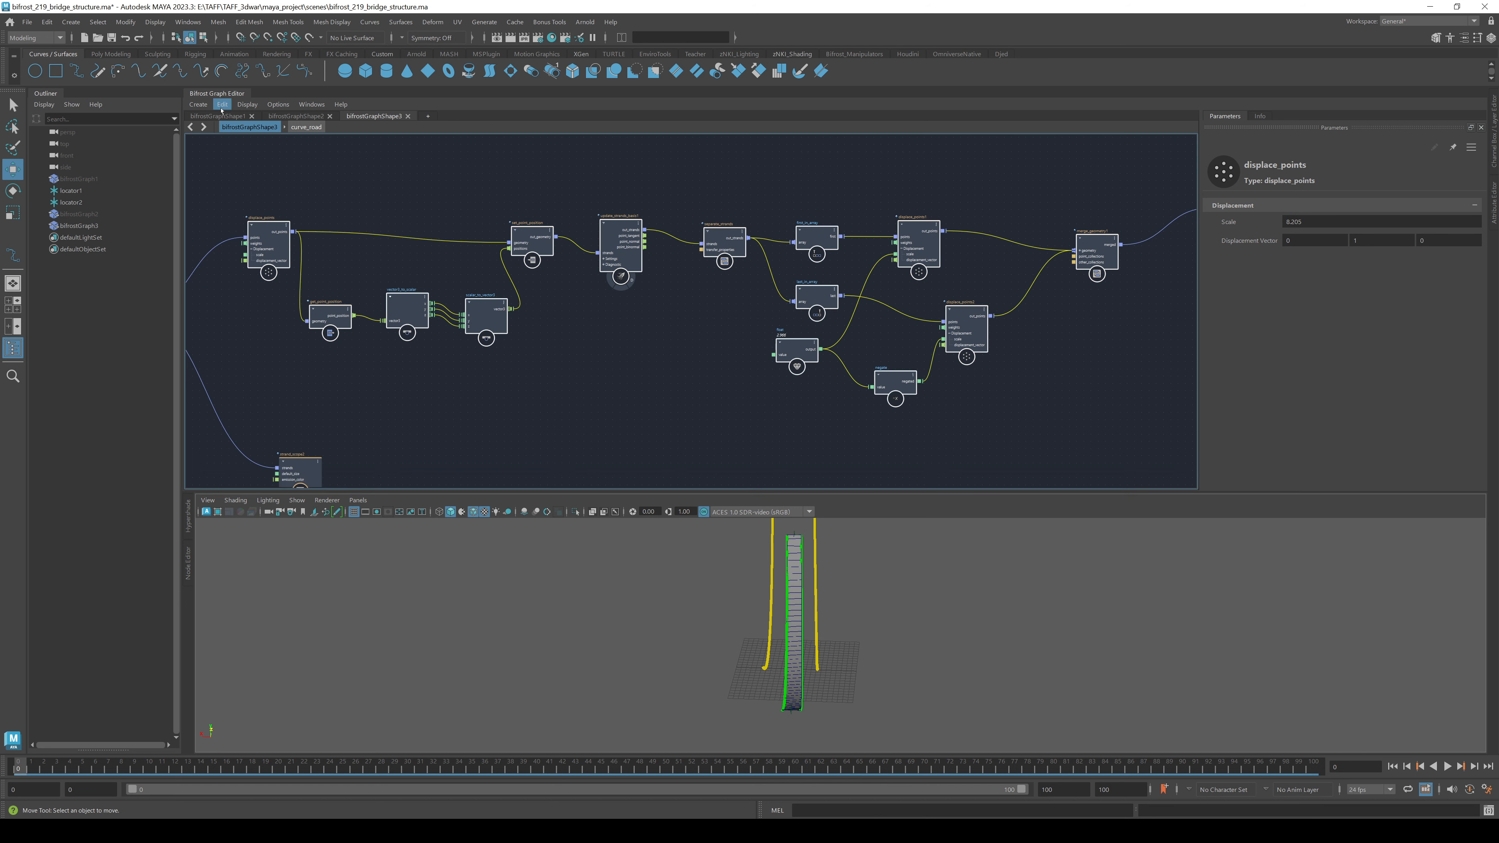
left_click(202, 104)
left_click(236, 147)
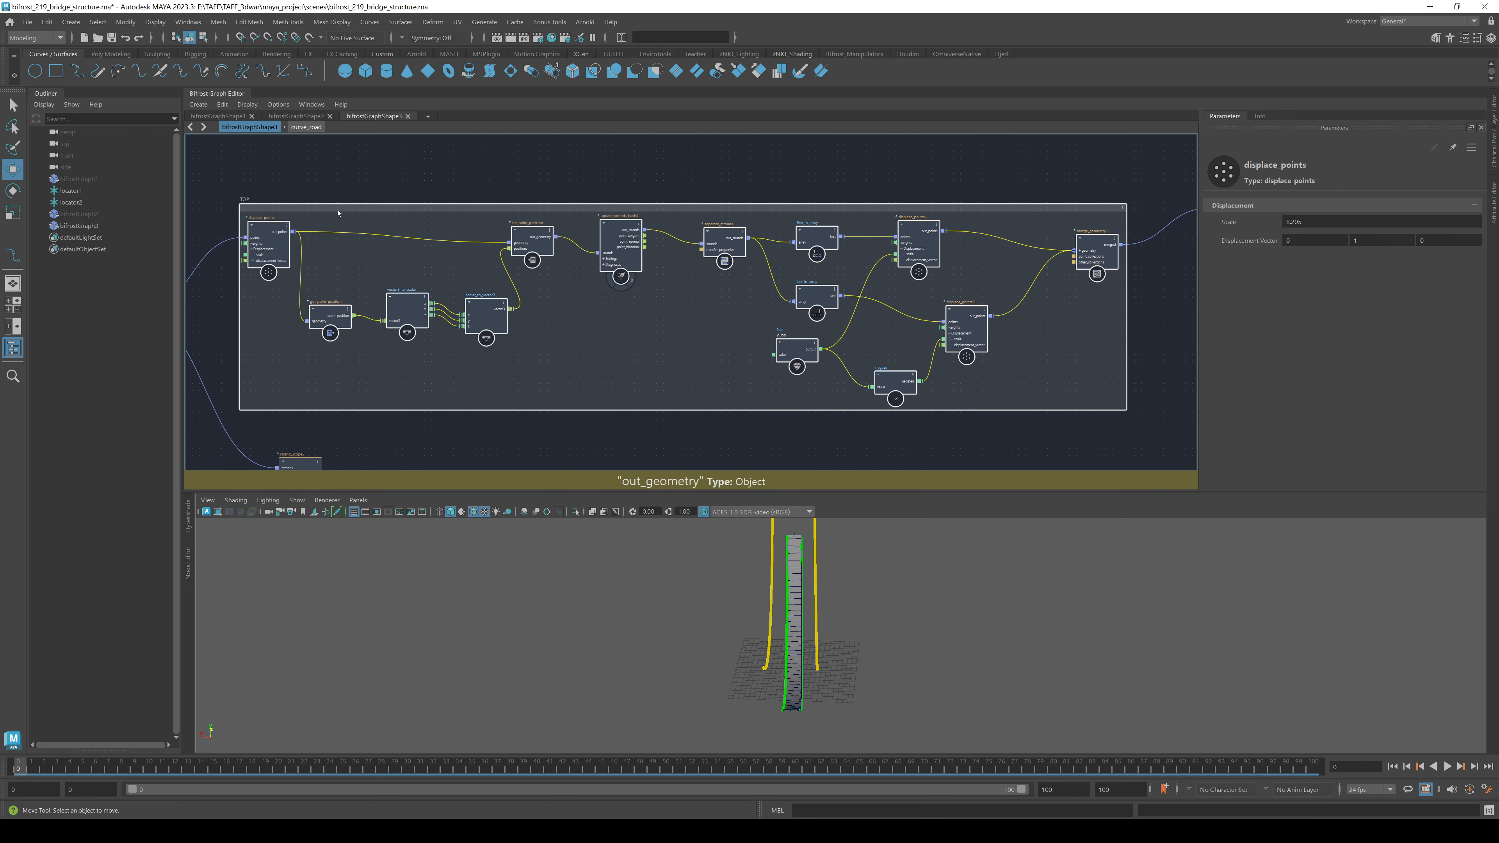
left_click(485, 148)
- Move strand_scope2 down and left, below the backdrop
middle_click_drag(538, 459, 1047, 225, "alt")
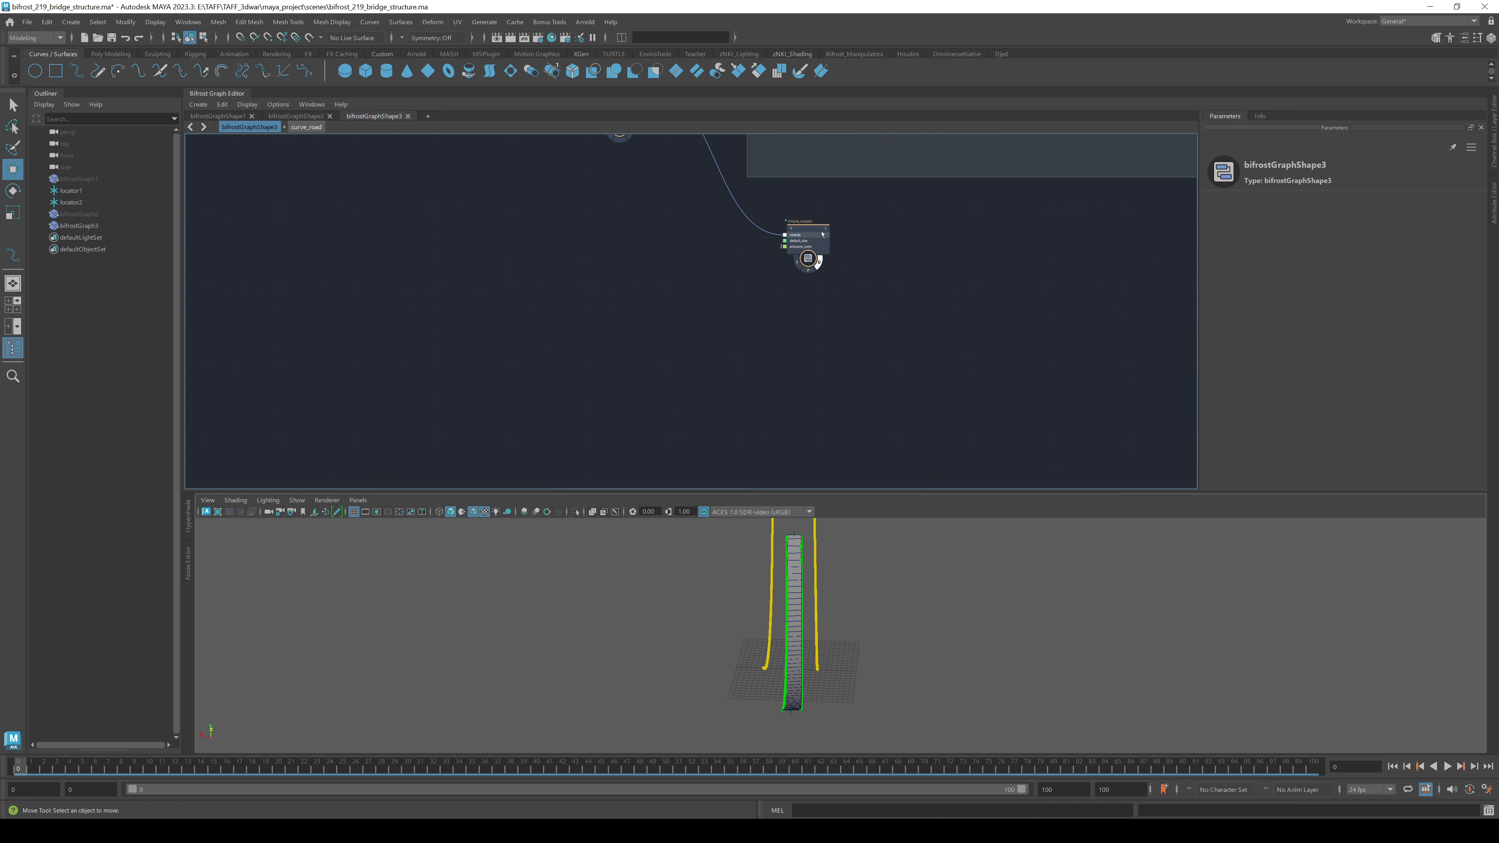
left_click_drag(821, 235, 772, 352)
middle_click_drag(761, 233, 723, 399, "alt")
middle_click_drag(872, 452, 605, 281, "alt")
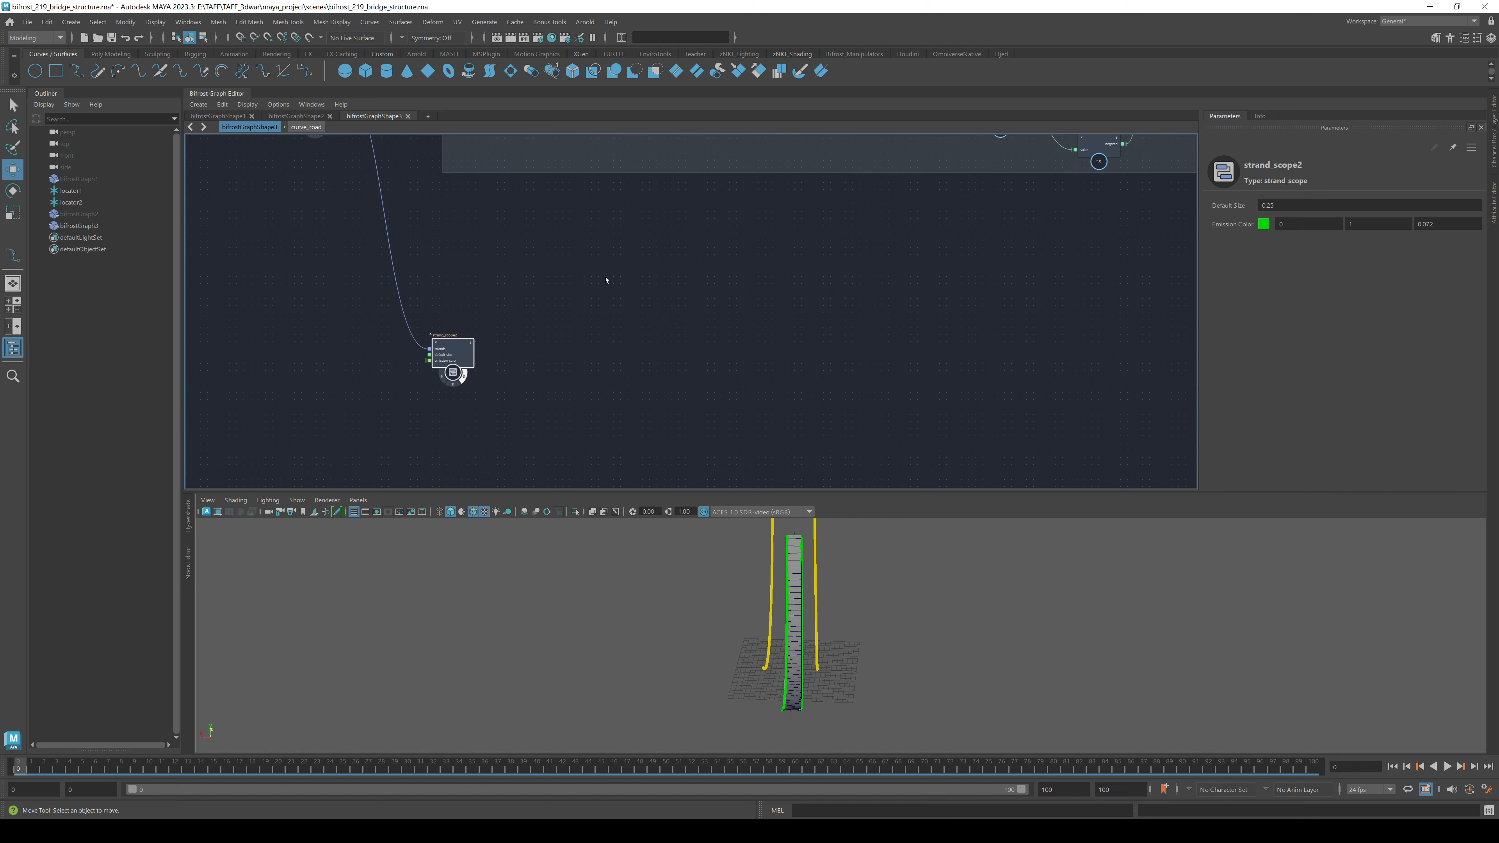
- Add a pass node taking update_strands_basis's out_strands as input
left_click(699, 310)
key("Tab")
type("pass")
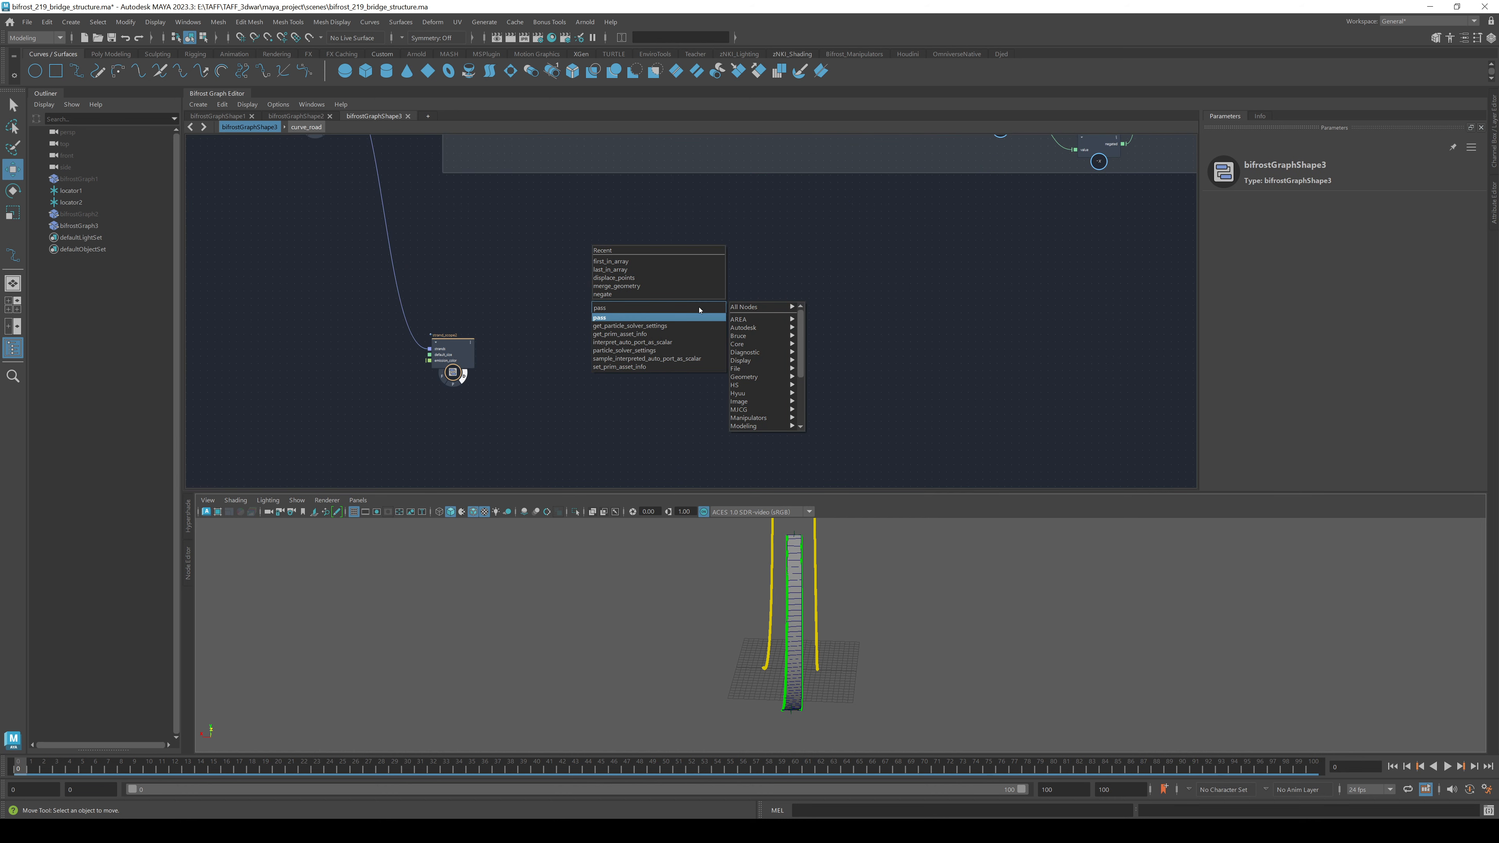
key("Return")
middle_click_drag(568, 216, 777, 379, "alt")
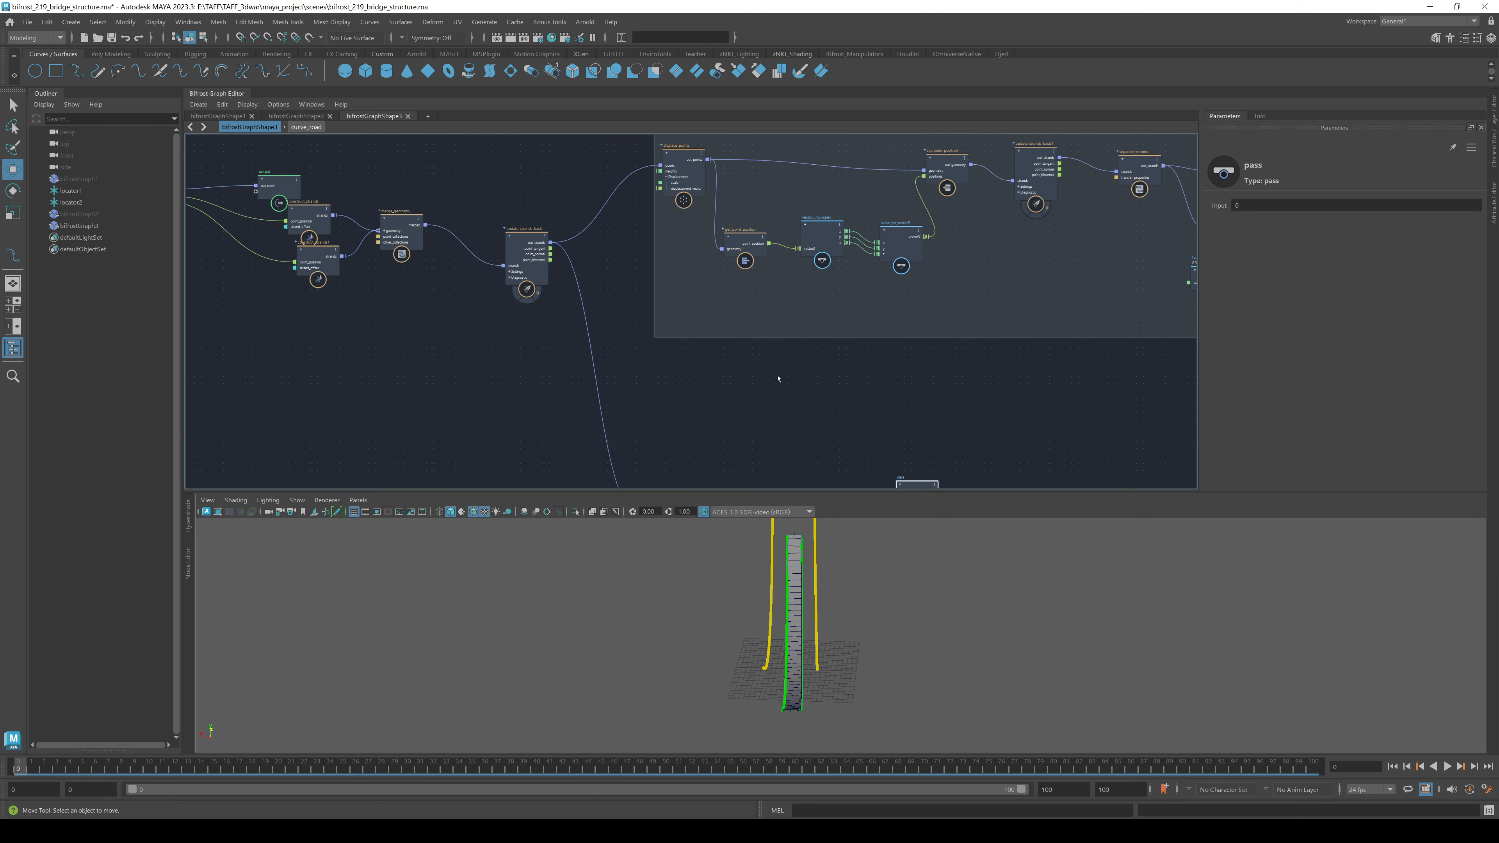
left_click_drag(551, 243, 678, 357)
- Rename the pass node to BOTTOM
double_click(679, 334)
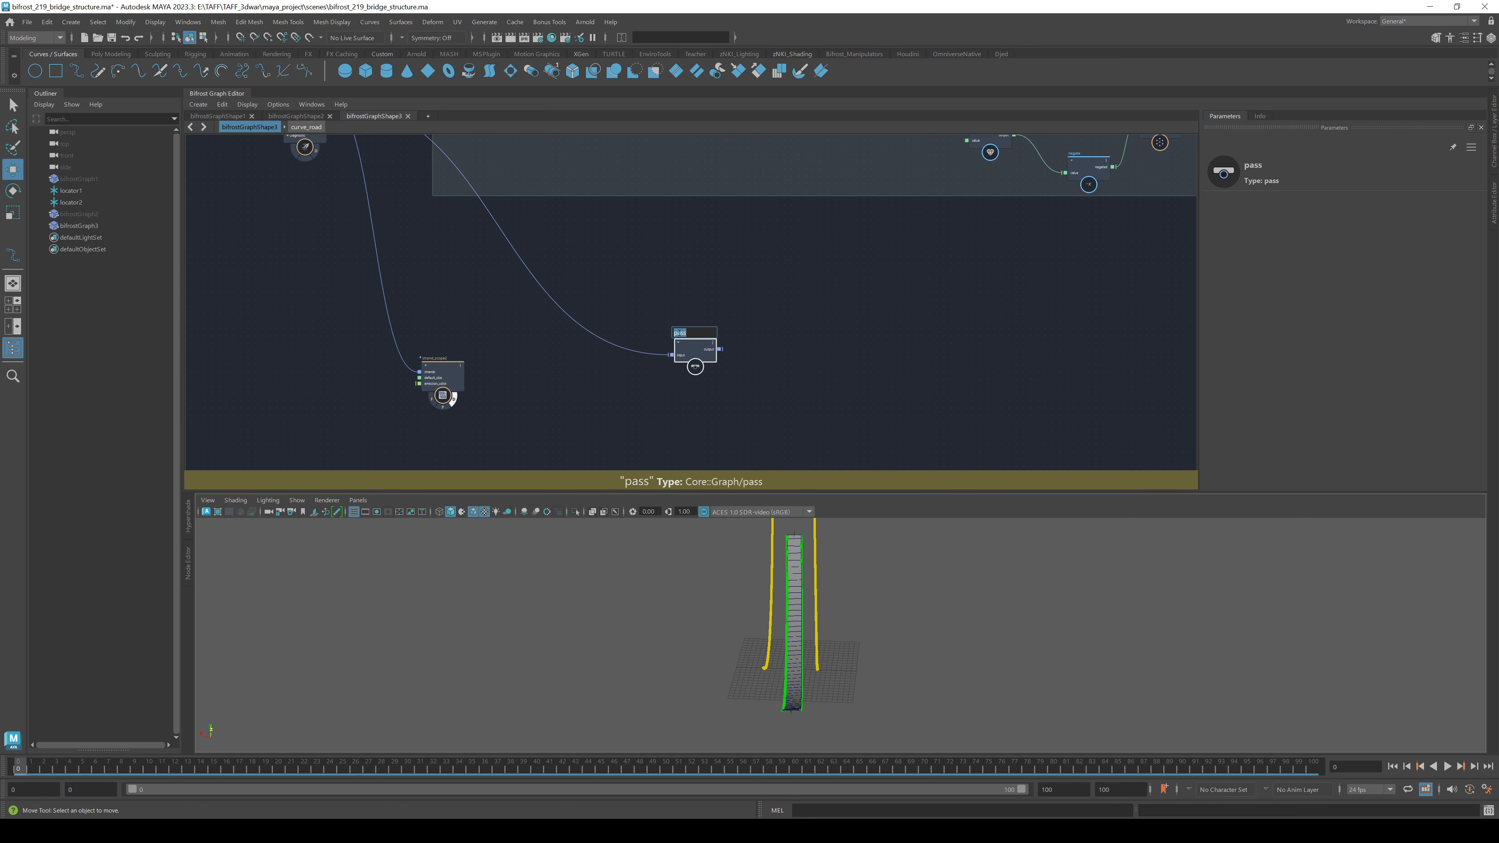
type("BOTTOM")
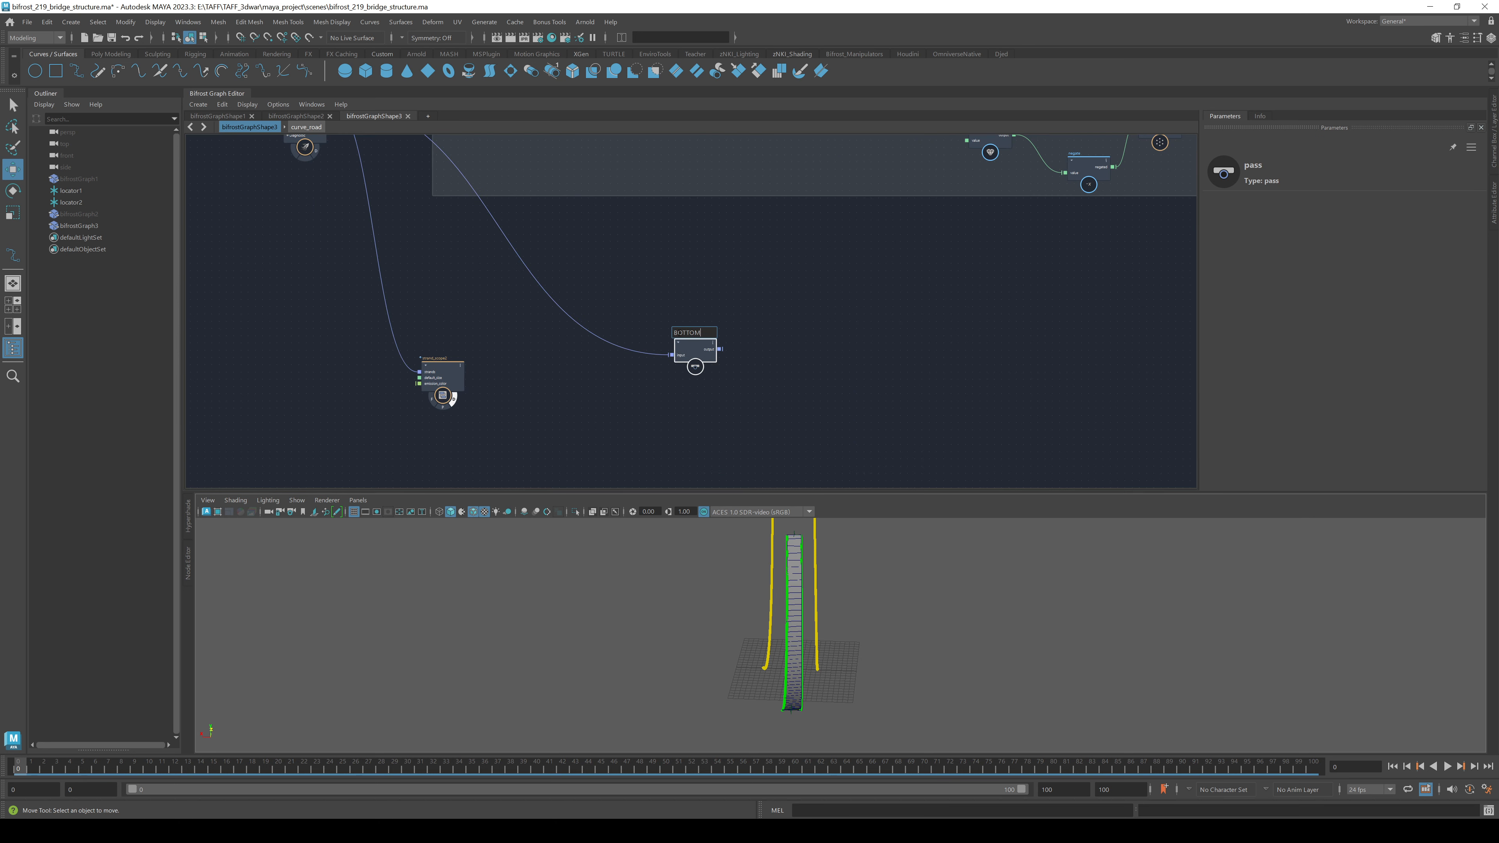
left_click(947, 382)
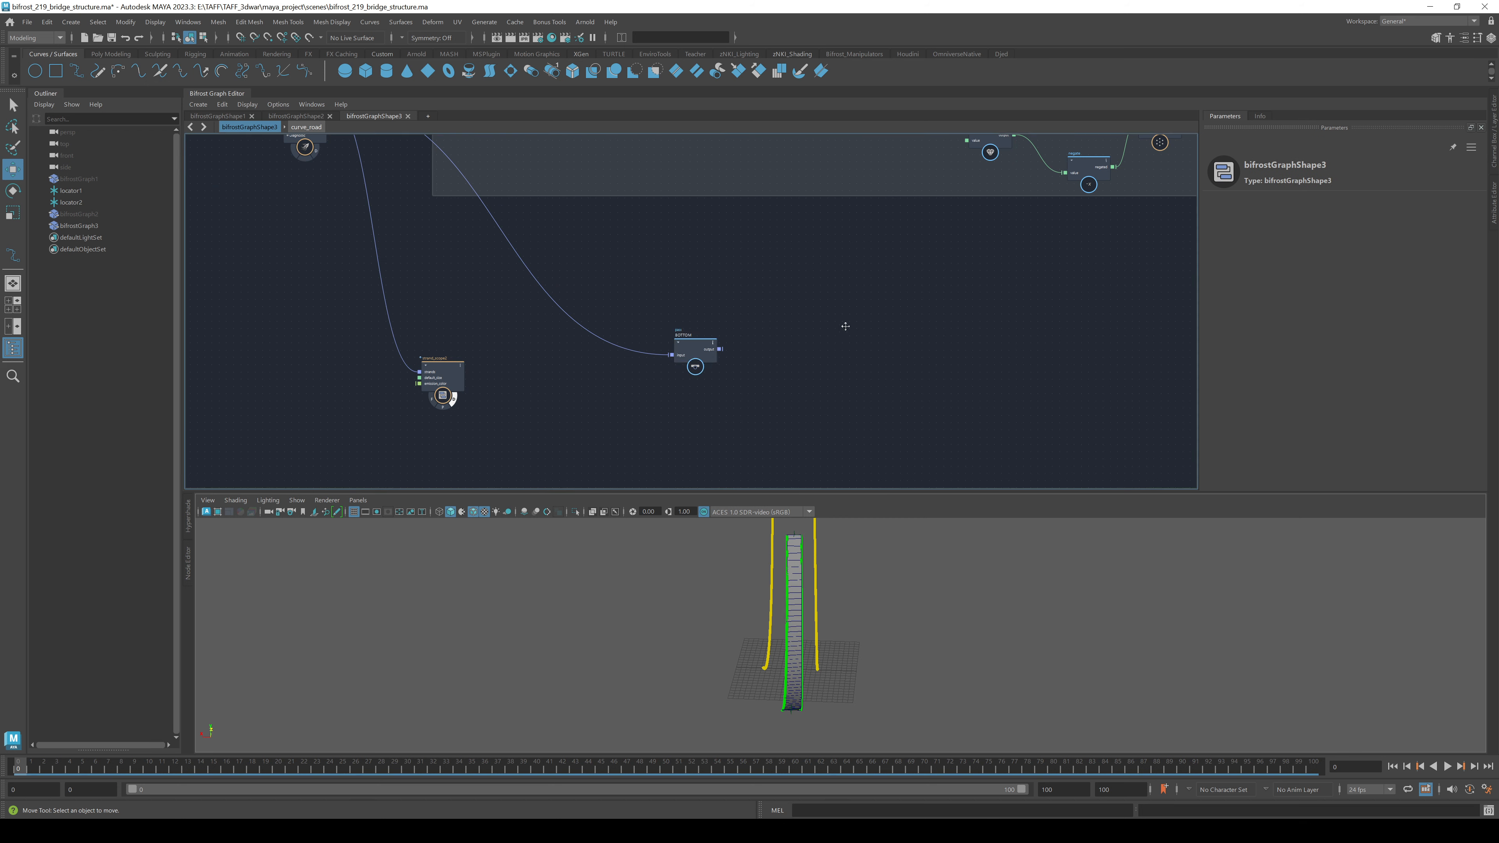
middle_click_drag(845, 326, 569, 419, "alt")
scroll(609, 371, "down", 3)
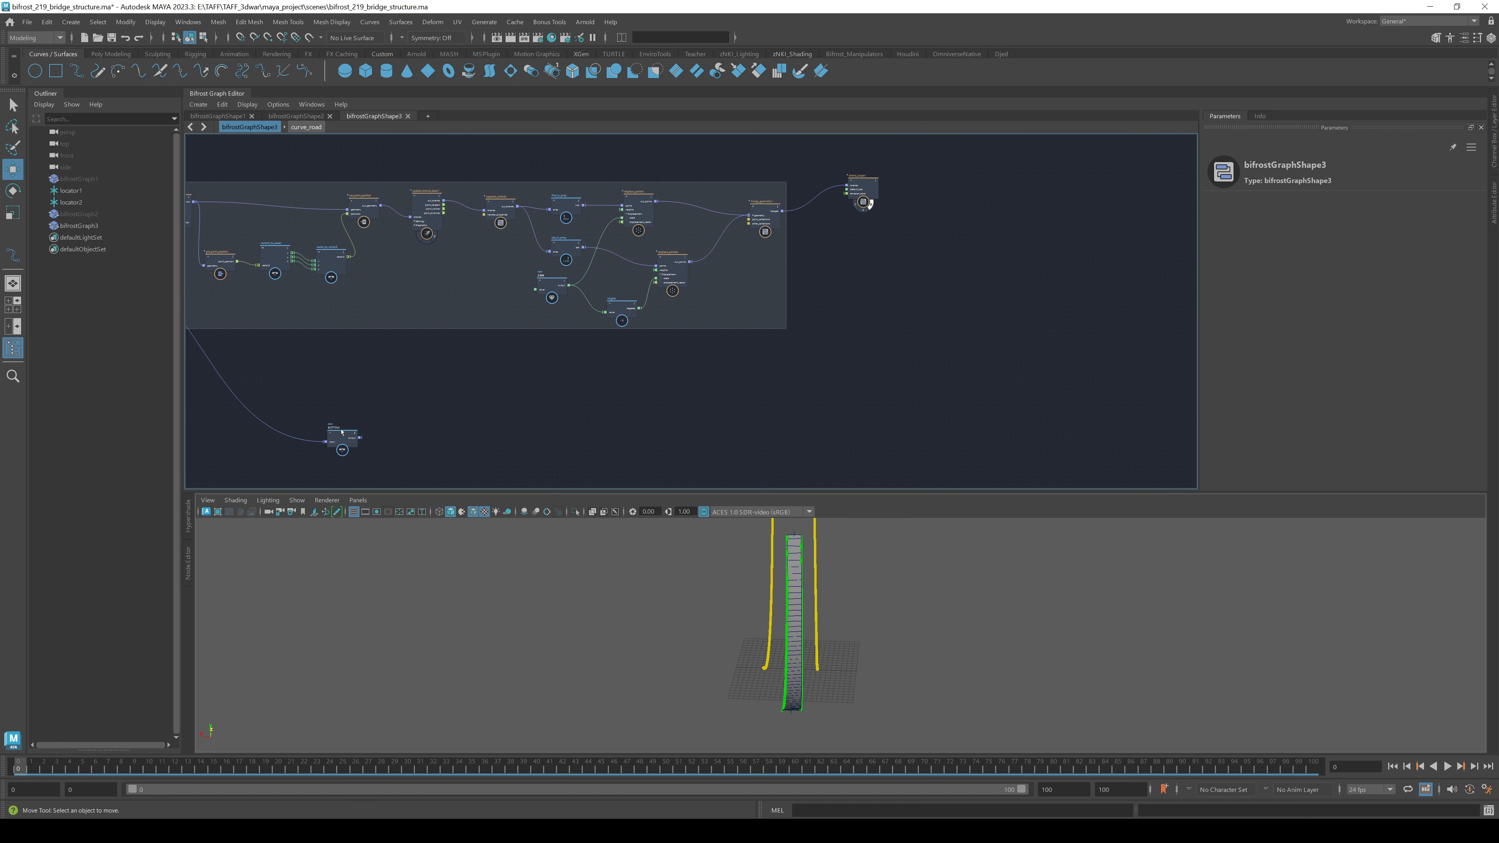
- Shift the BOTTOM and strand_scope1 nodes further right to space out the graph layout
left_click_drag(342, 432, 530, 423)
left_click_drag(871, 198, 1058, 235)
left_click_drag(747, 605, 776, 703, "alt")
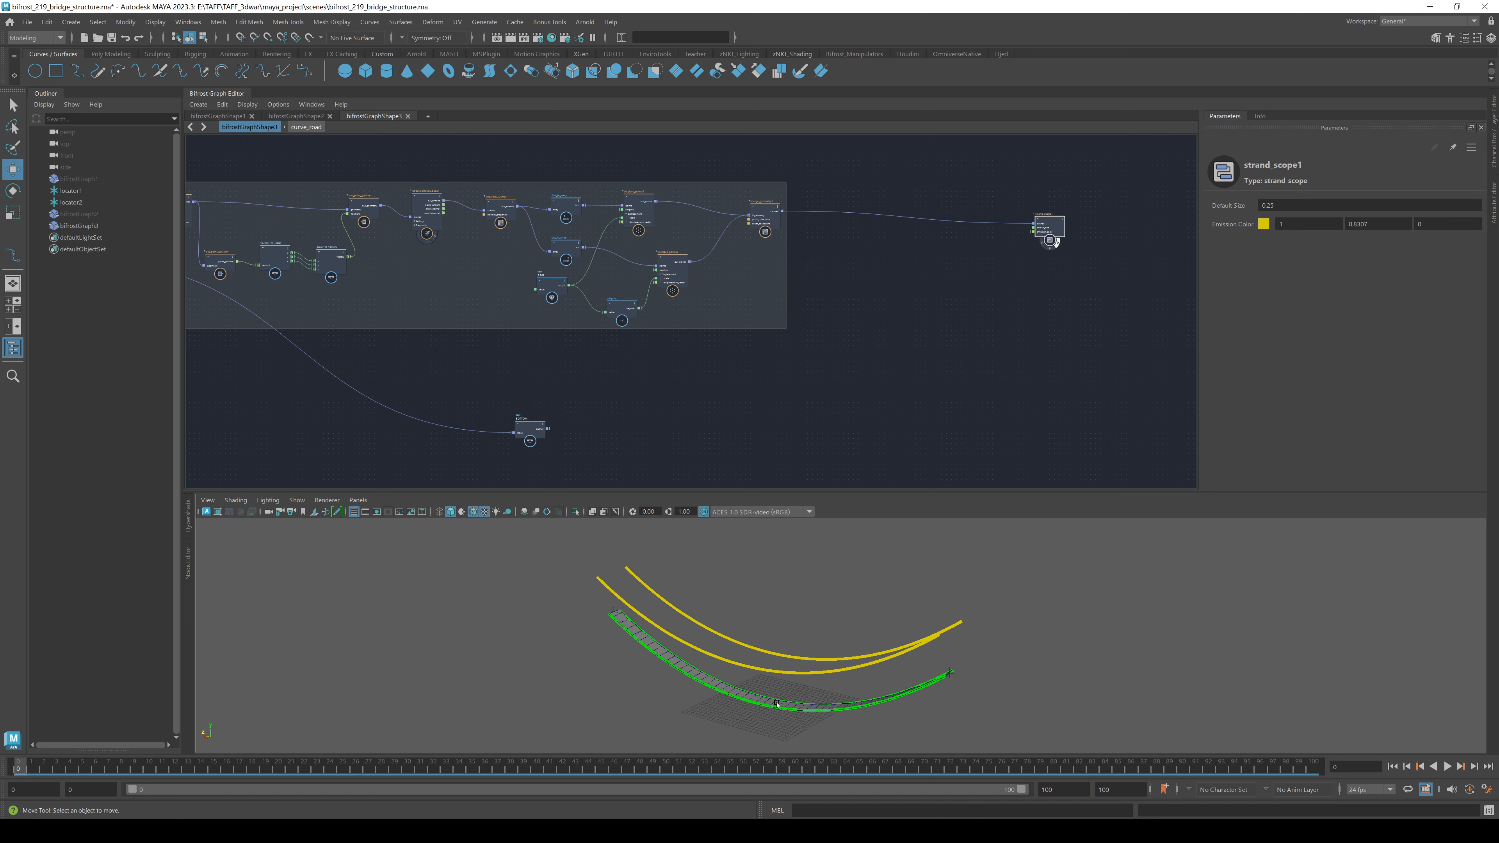
left_click(923, 311)
middle_click_drag(836, 316, 601, 378)
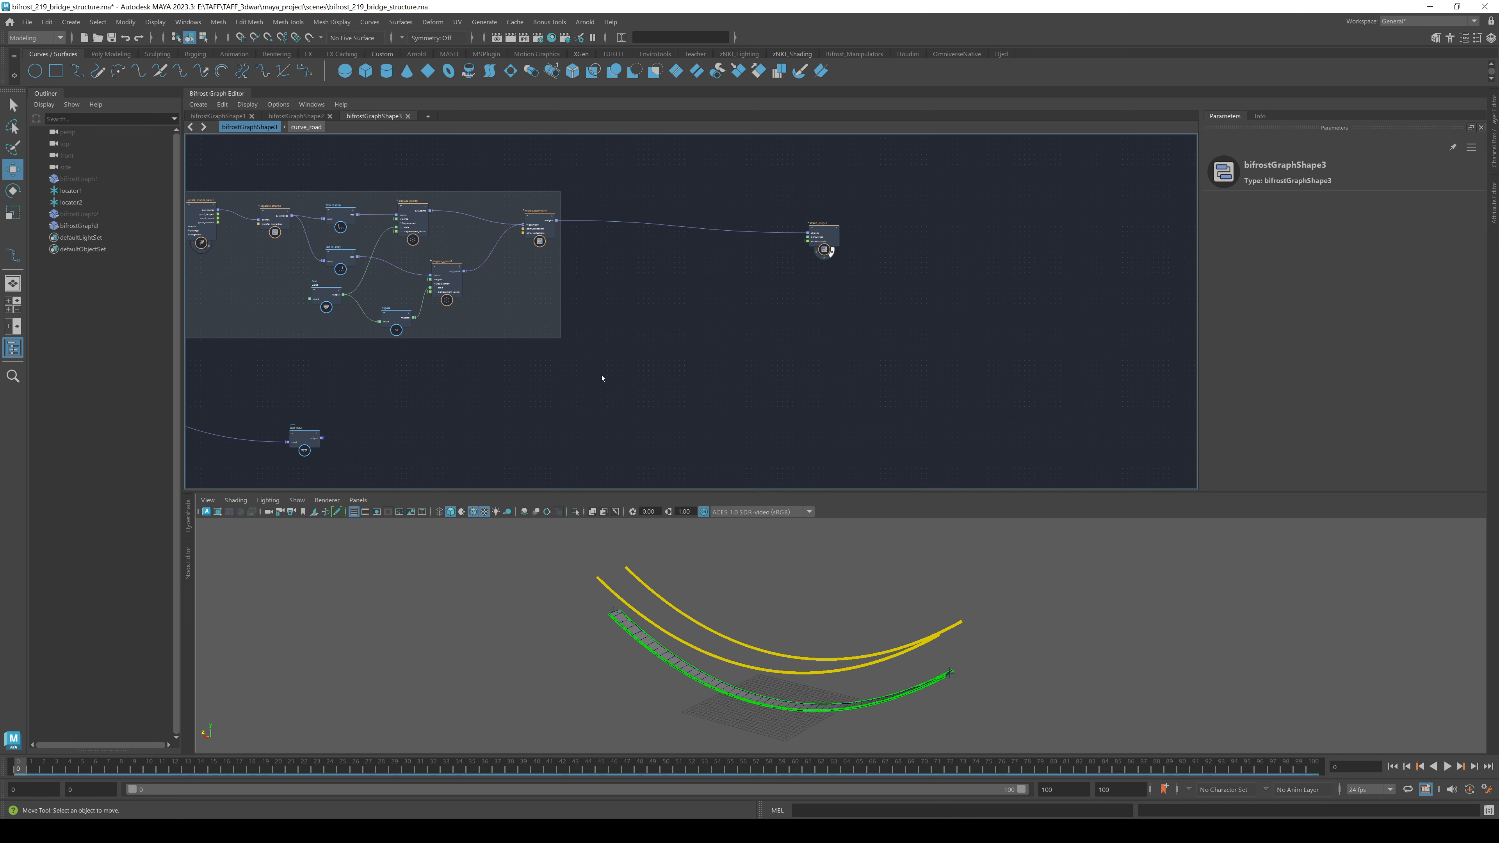
left_click_drag(297, 442, 555, 424)
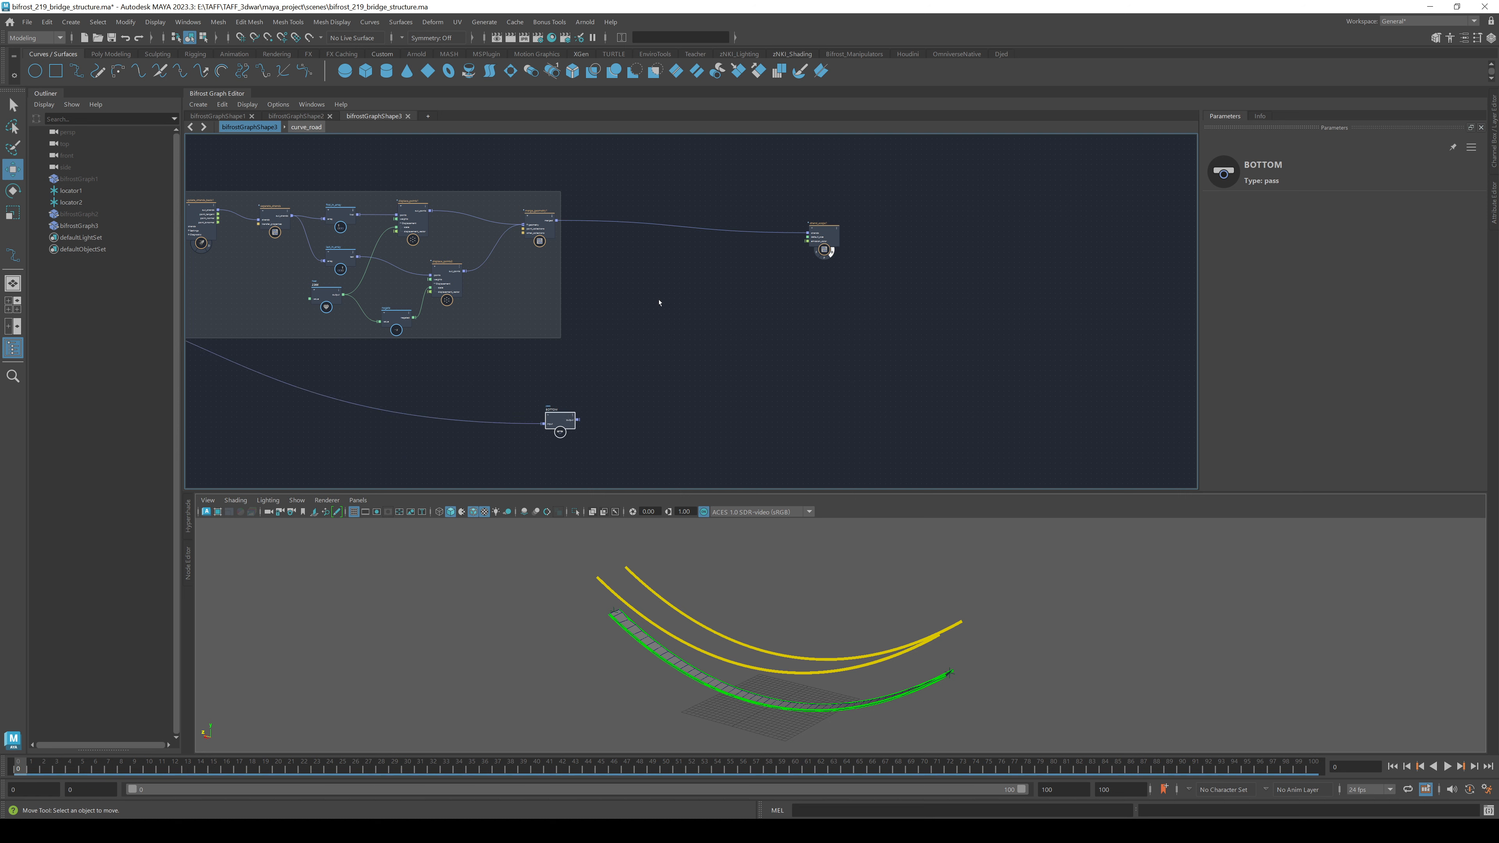
- Bring the lower graph into view and open the node search from empty canvas
scroll(659, 302, "up", 3)
scroll(627, 353, "up", 3)
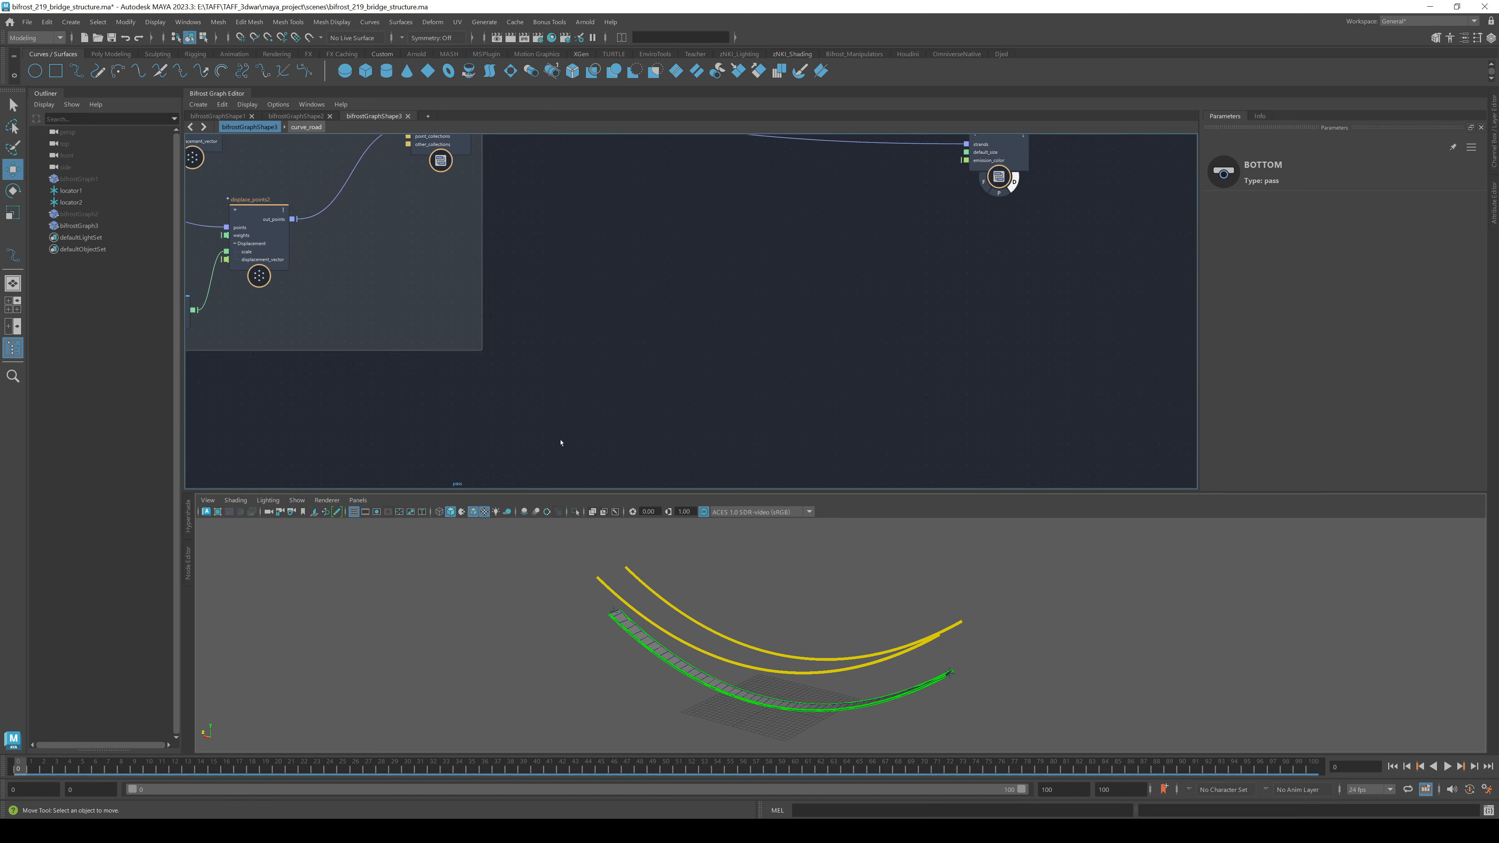
scroll(561, 440, "down", 2)
middle_click_drag(561, 430, 565, 323)
scroll(642, 362, "down", 1)
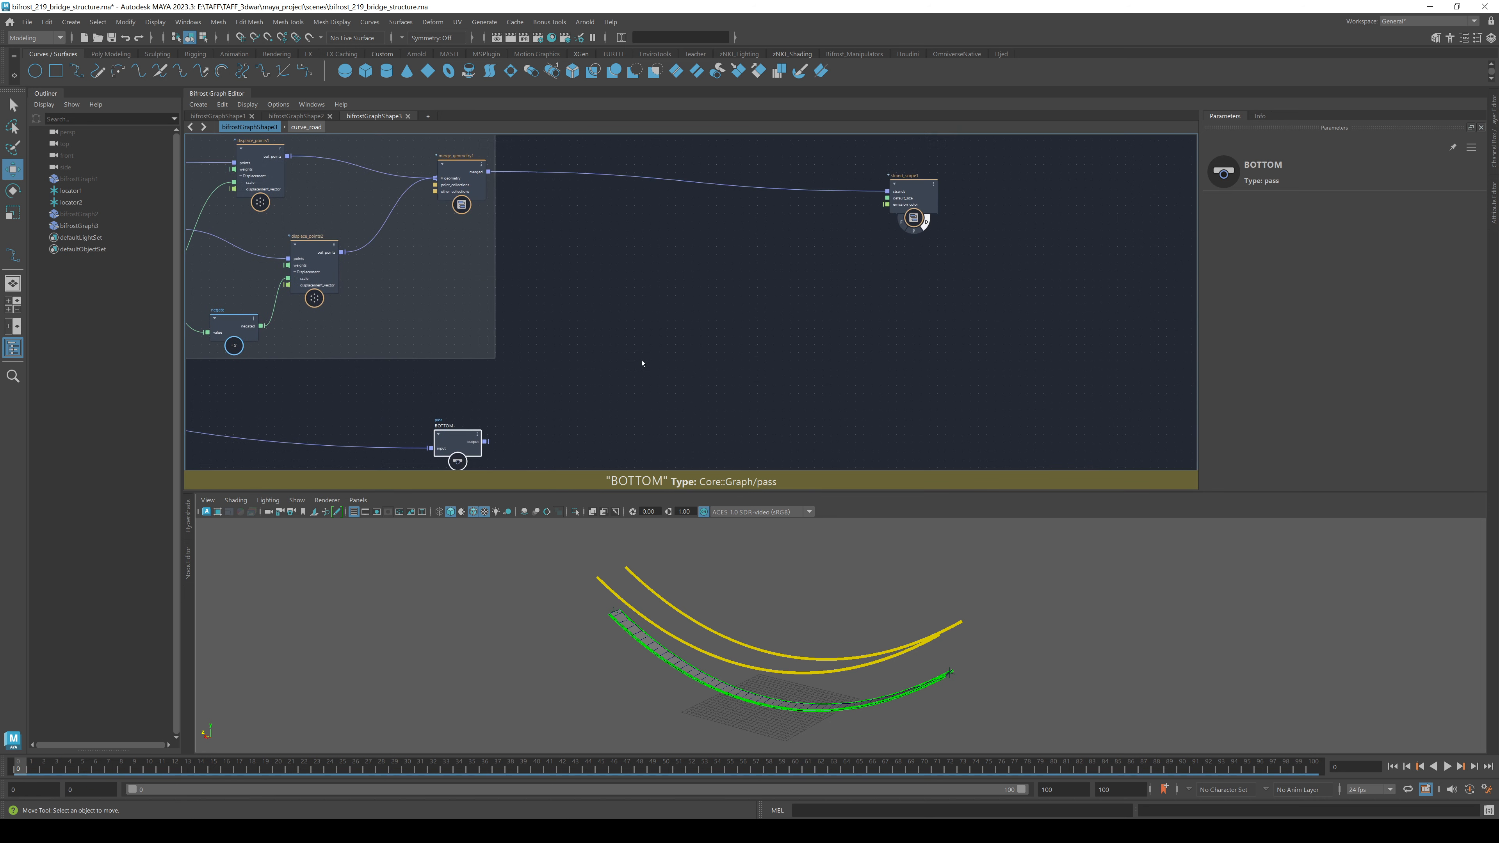
left_click(642, 363)
key("Tab")
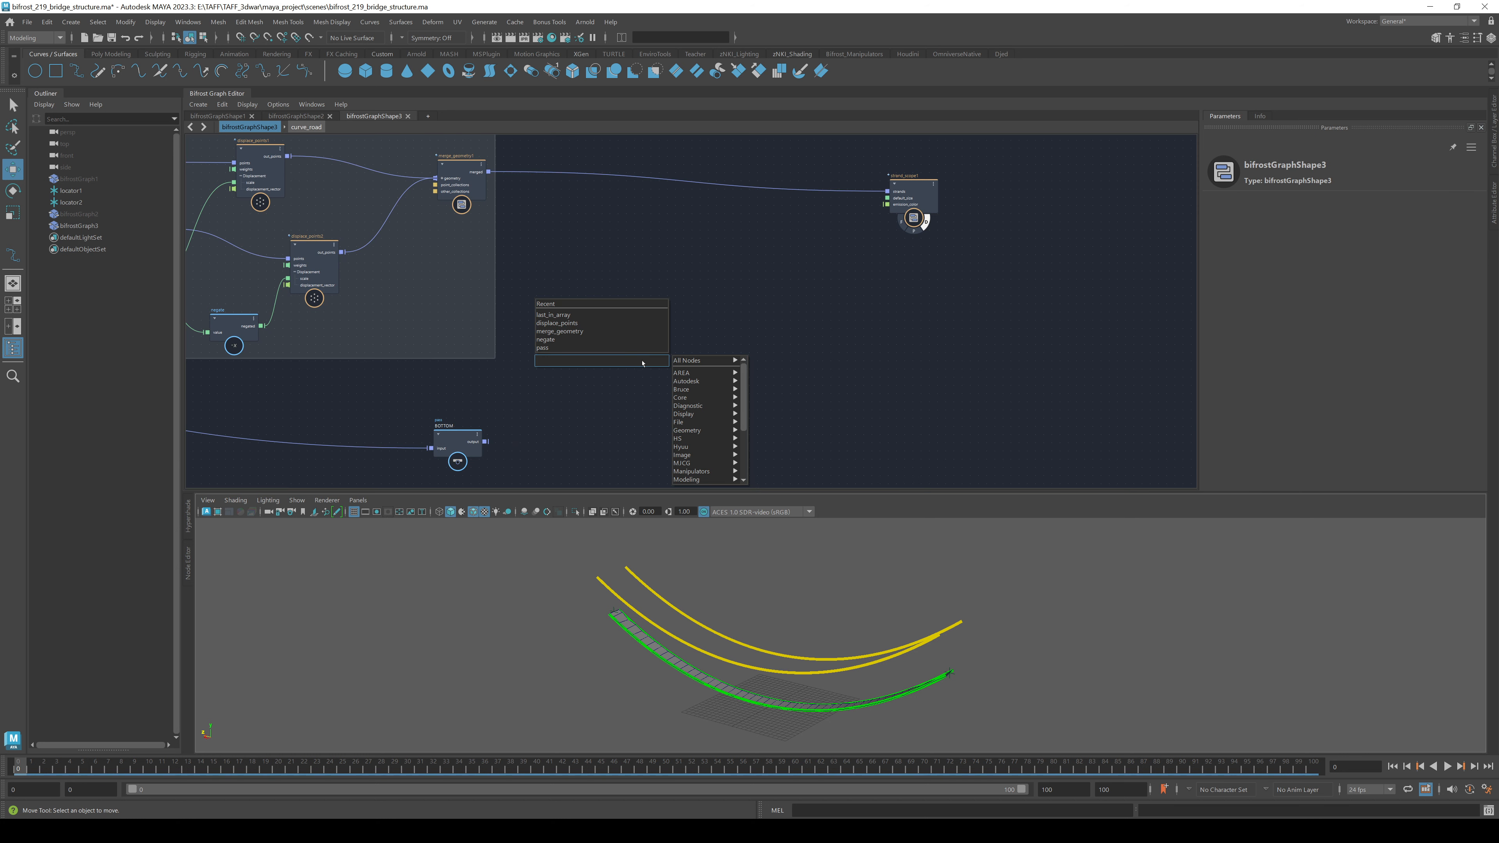
- Create a droopy_strands node and move it up and right
type("dr")
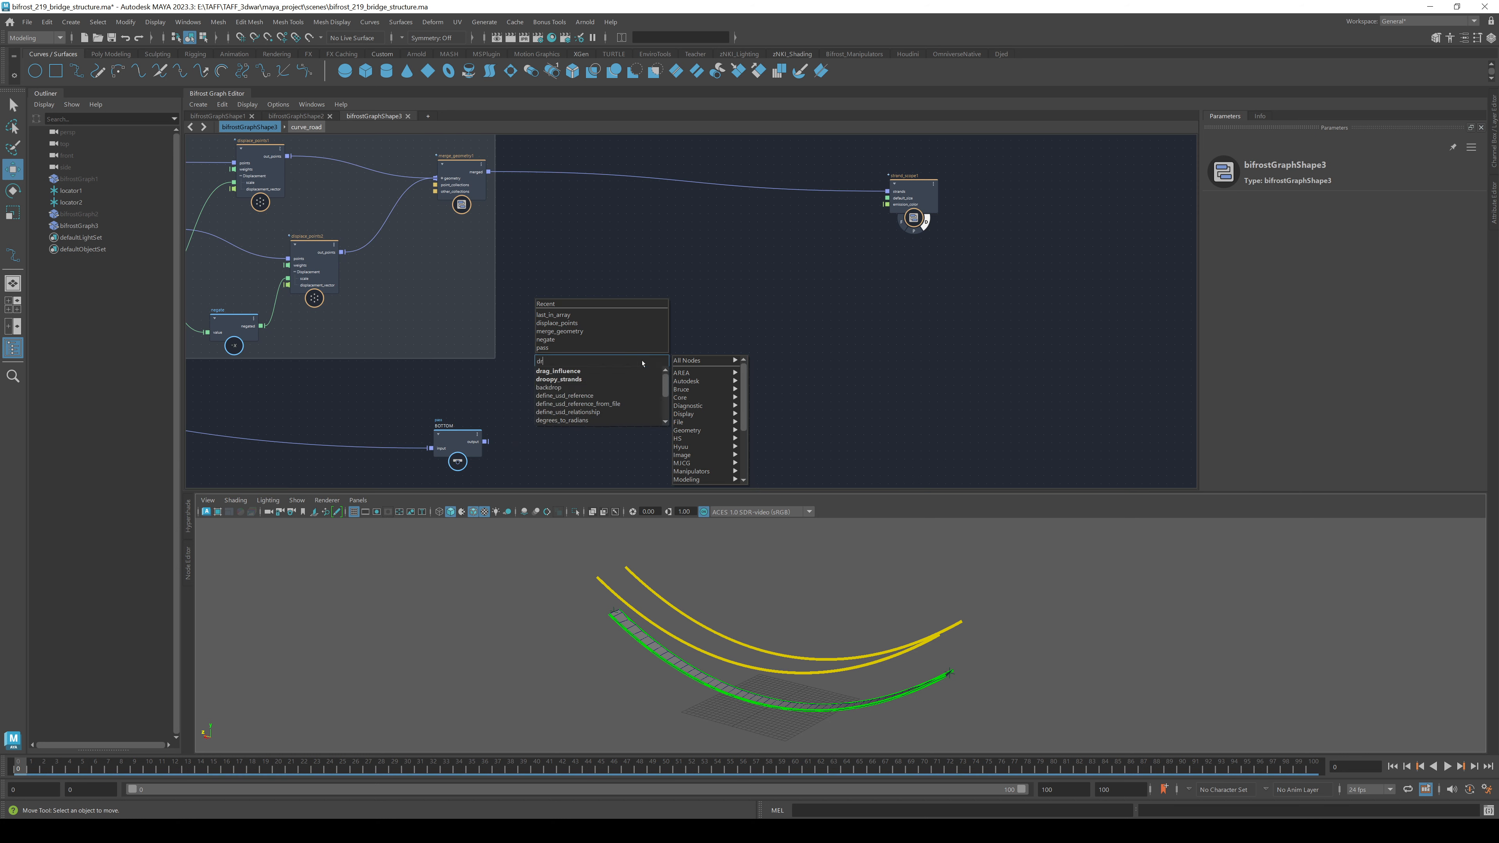
key("Down")
key("Return")
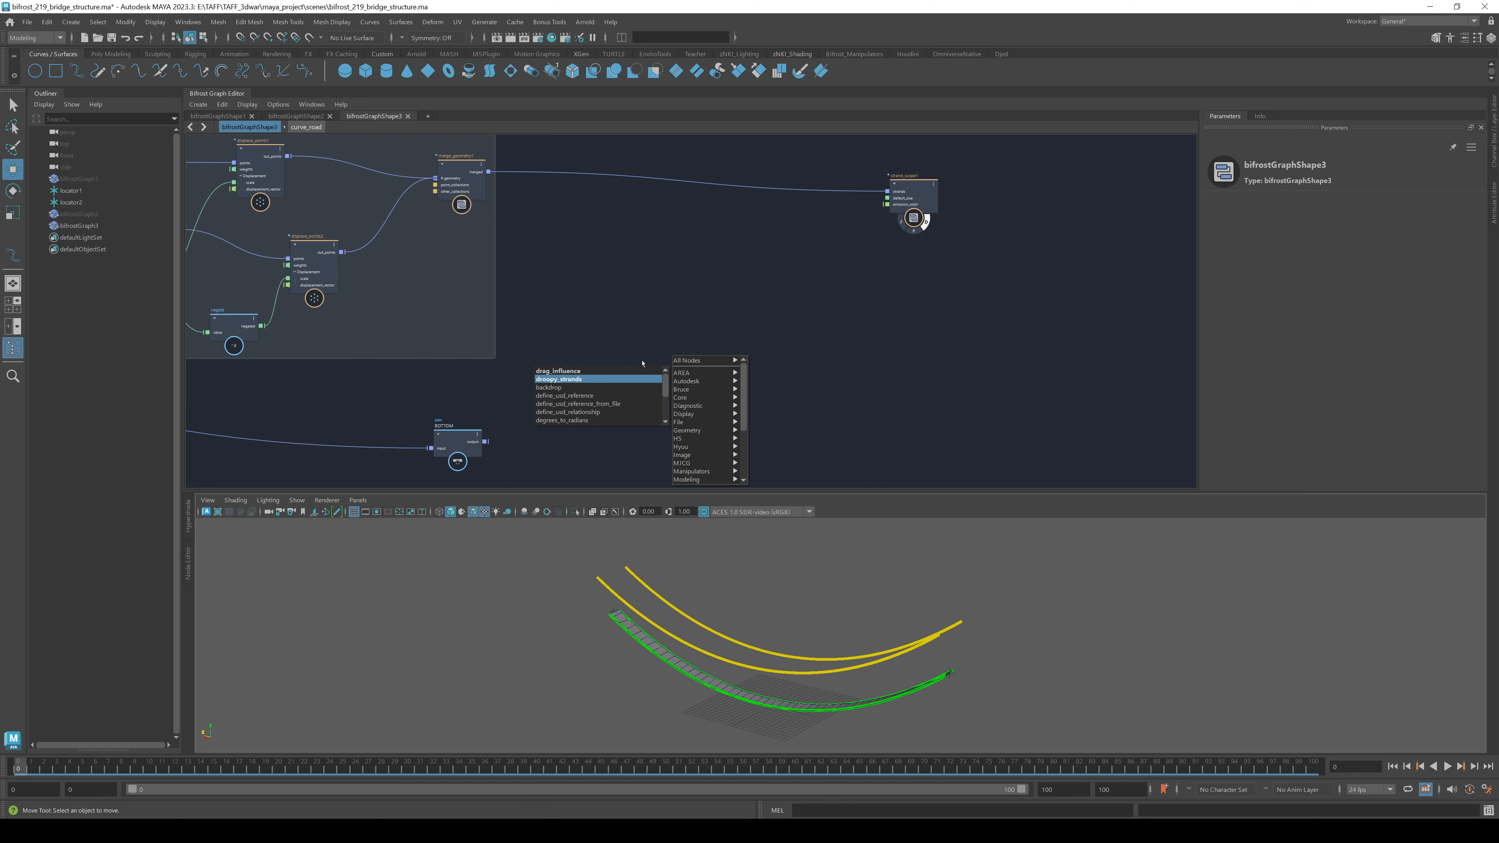
left_click_drag(652, 375, 737, 318)
left_click(643, 318)
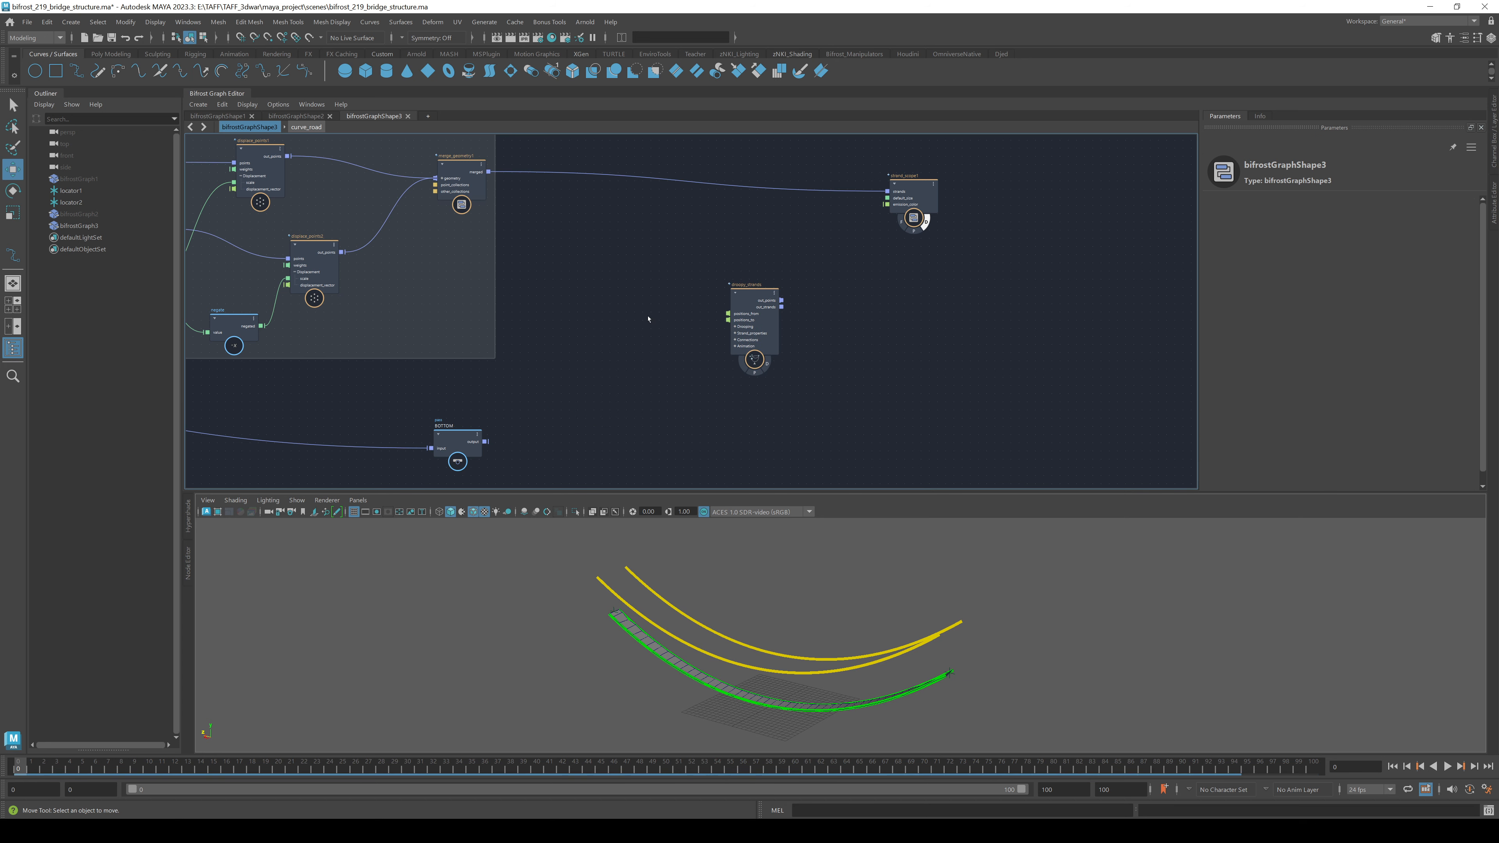
- Add a get_point_position node above droopy_strands and duplicate it as get_point_position2
key("Tab")
type("gpp")
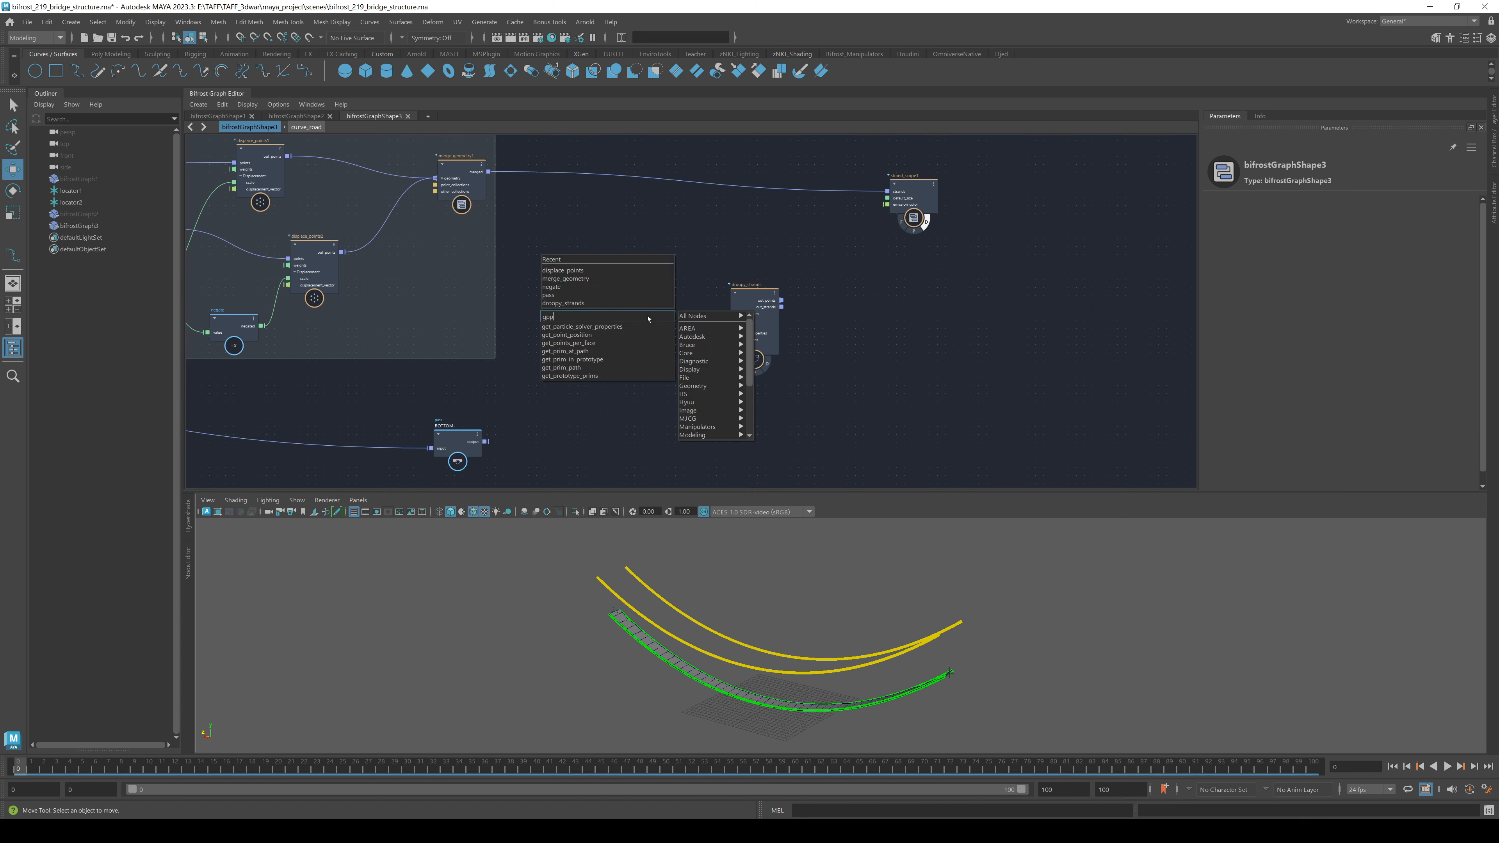
key("Down")
key("Down")
key("Return")
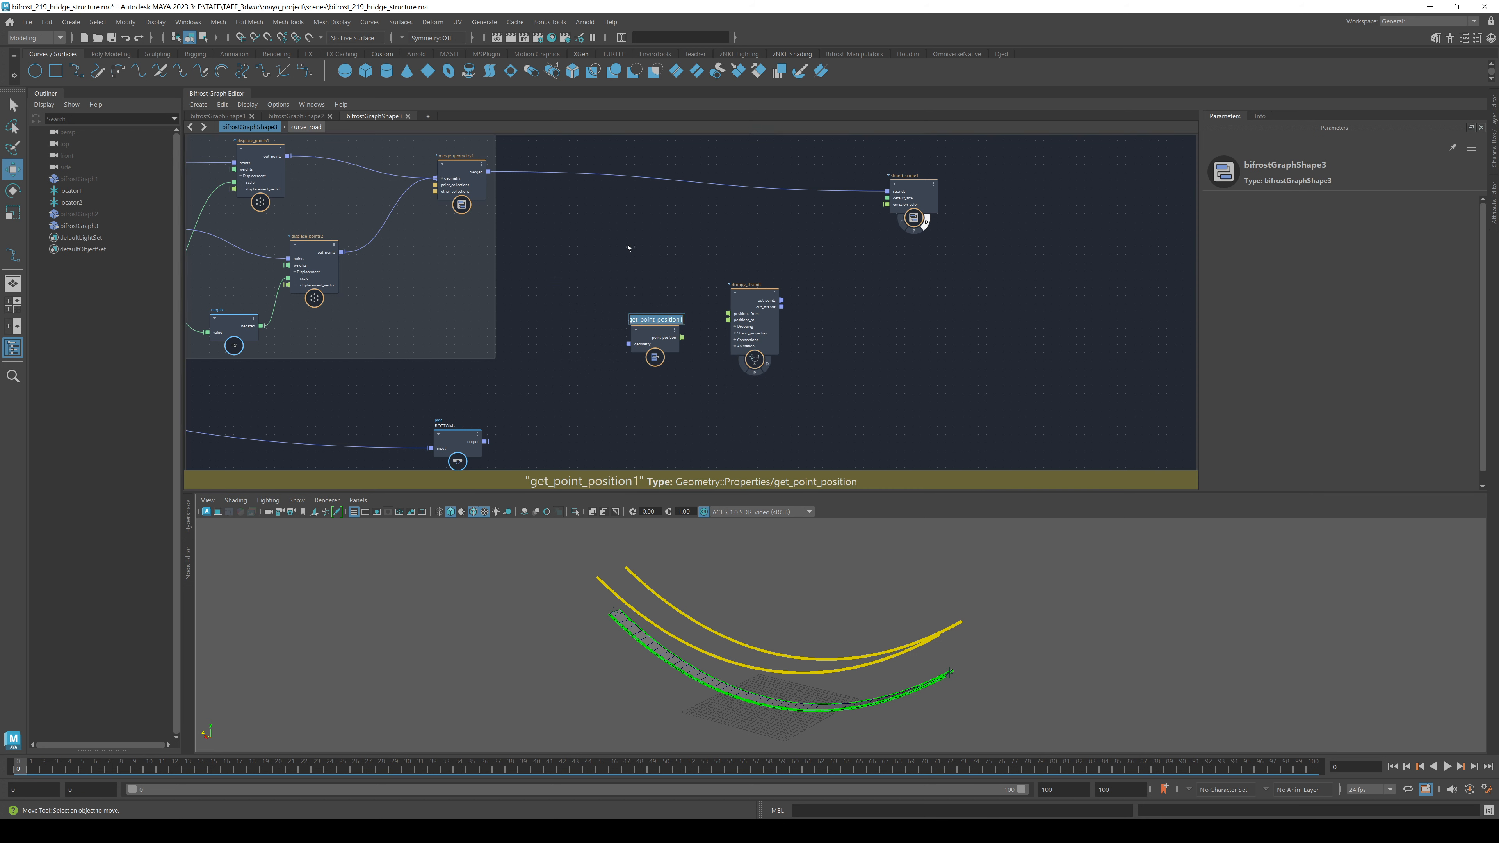
left_click_drag(651, 331, 626, 248)
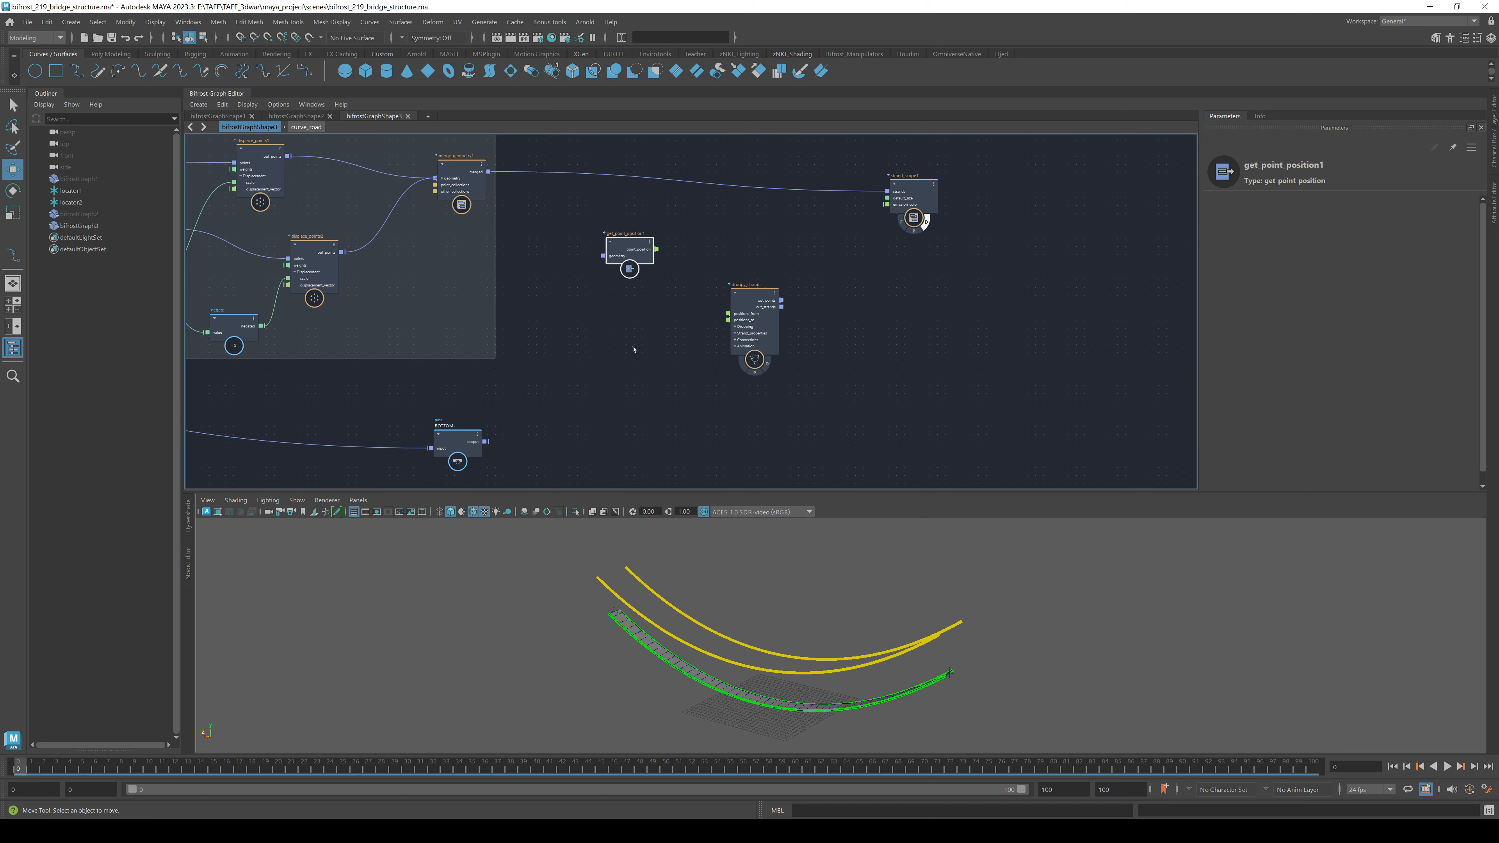
key("ctrl+c")
key("ctrl+v")
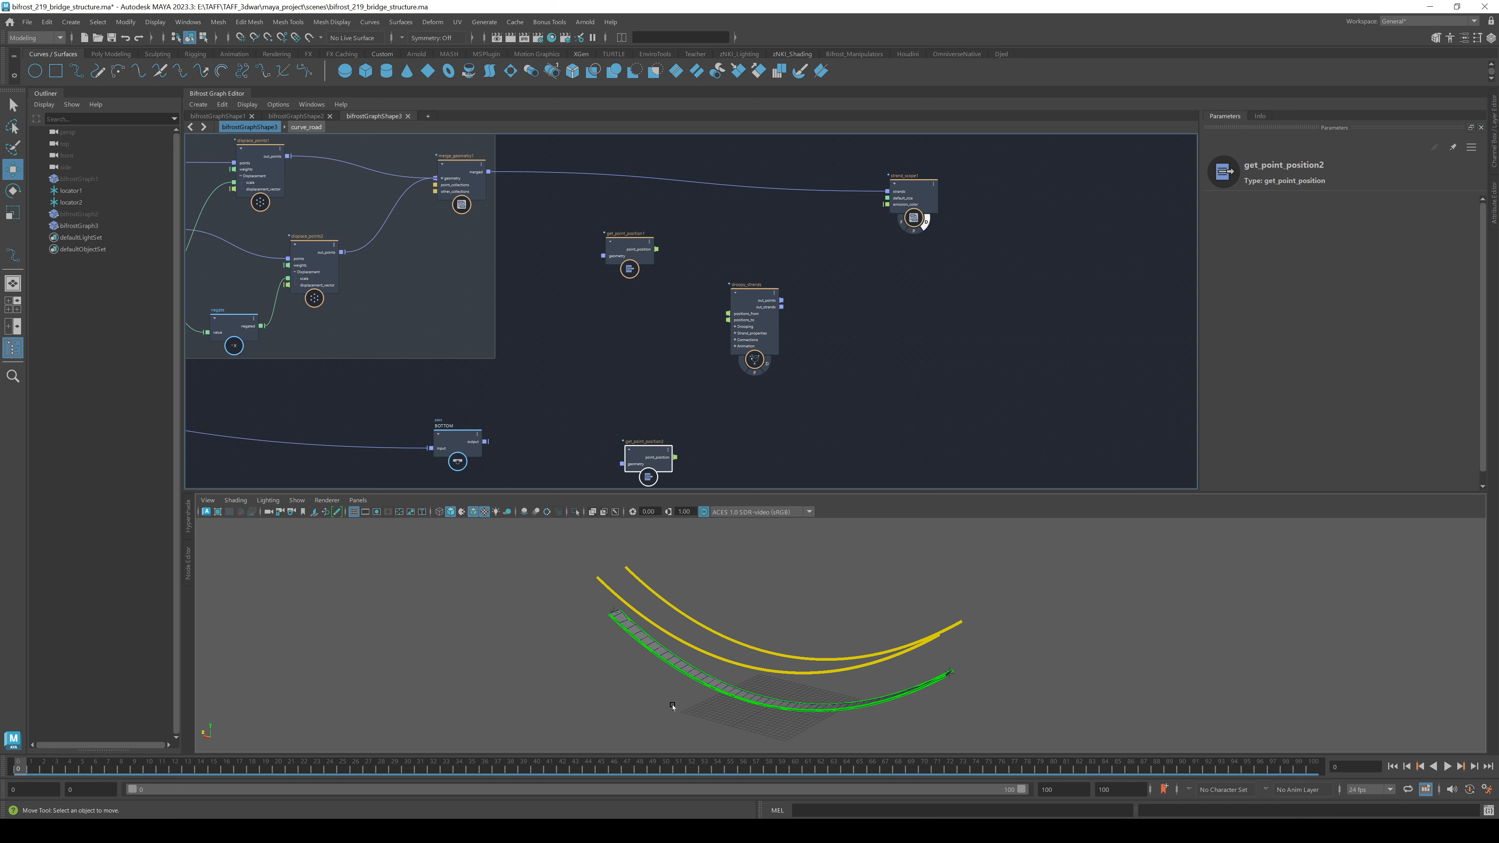
- Feed merged rail geometry into get_point_position1 and BOTTOM into get_point_position2
left_click_drag(651, 462, 625, 357)
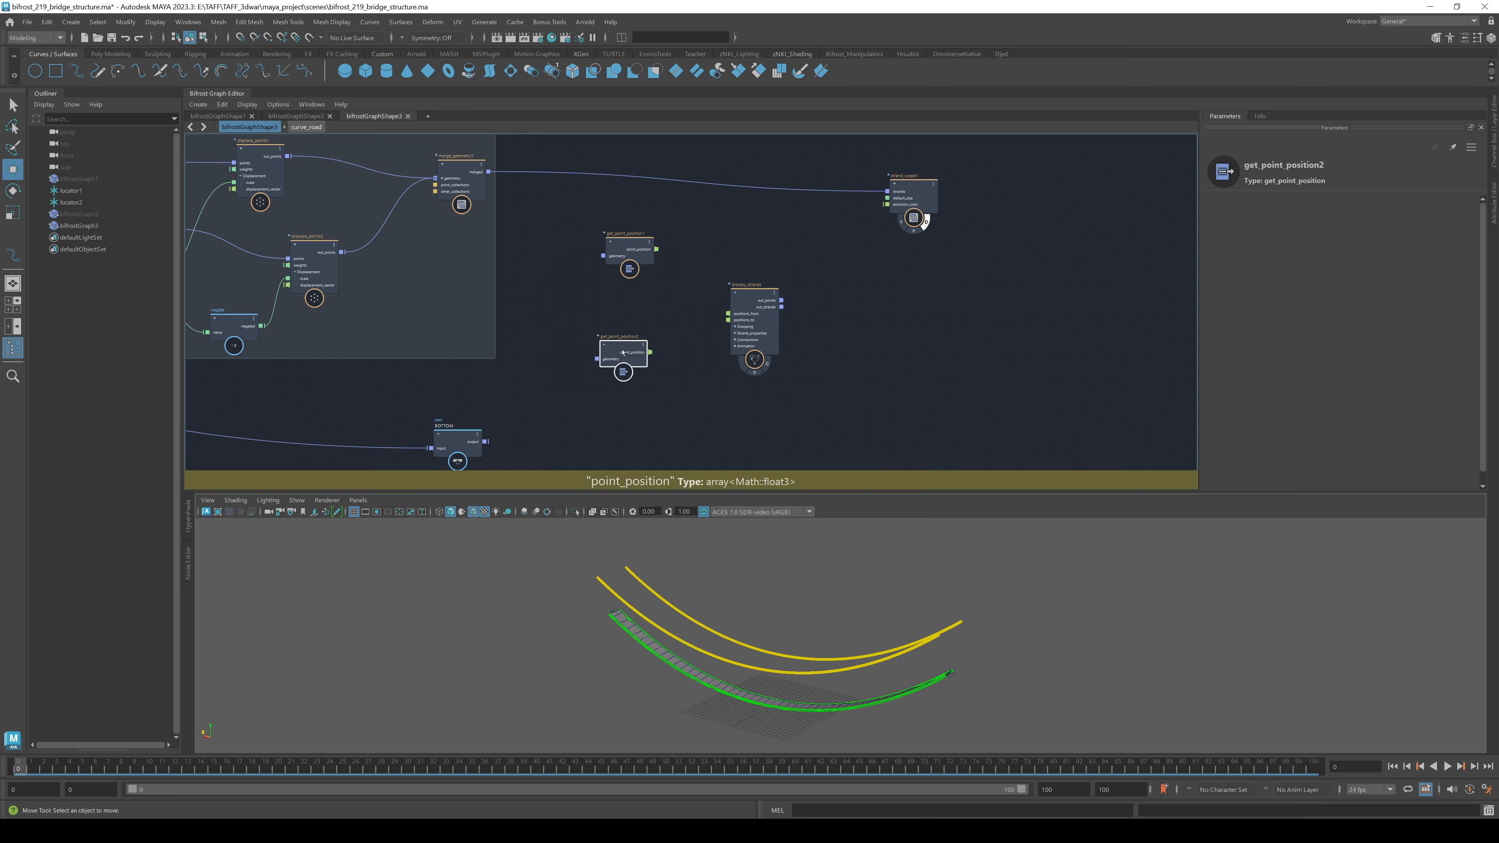
left_click_drag(492, 173, 652, 272)
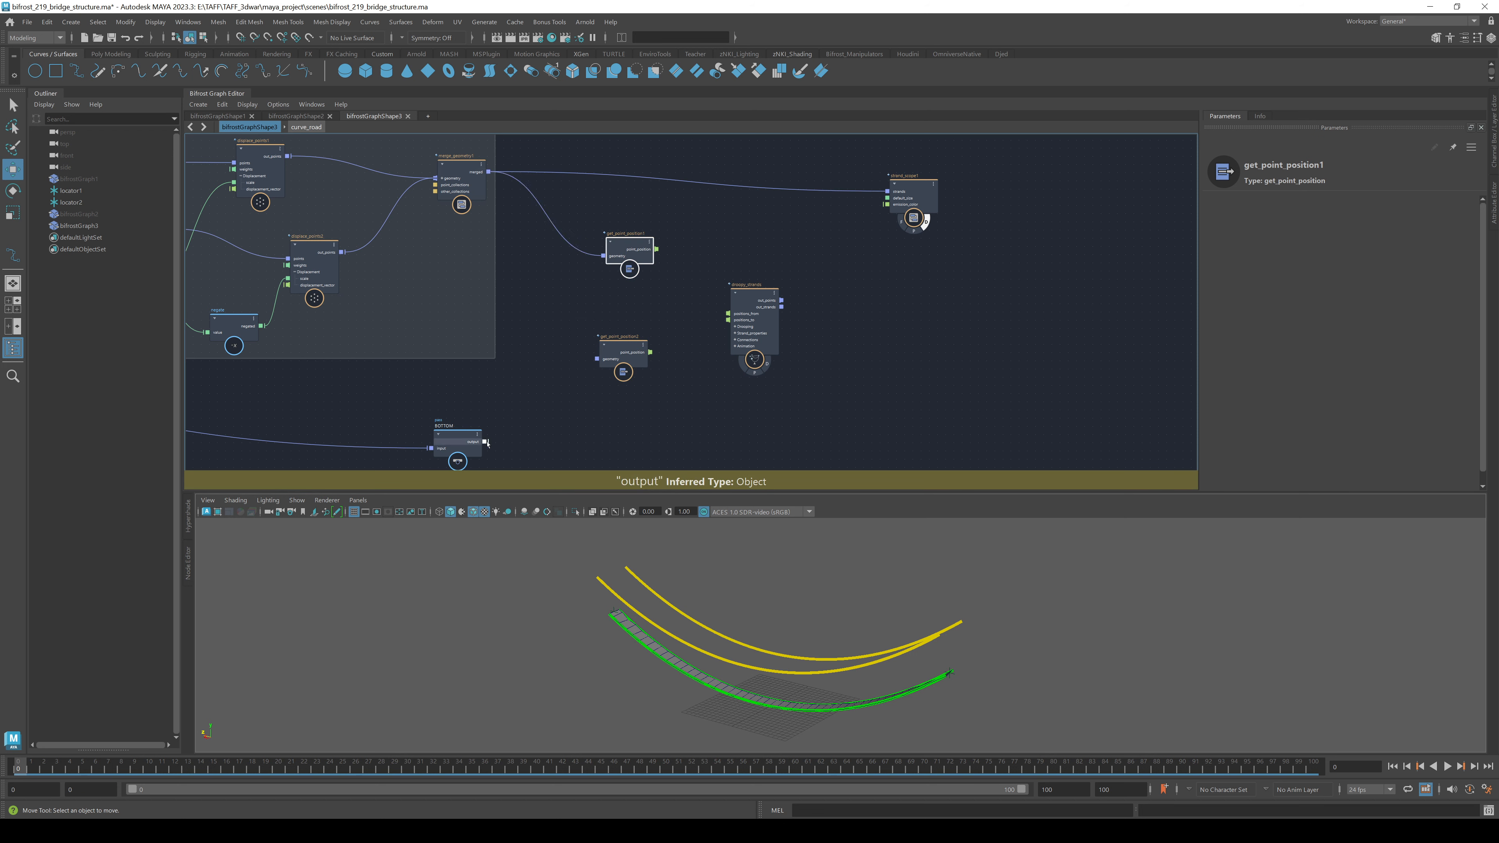
left_click_drag(485, 441, 596, 358)
- Connect the two point_position outputs to droopy_strands positions_from and positions_to
left_click_drag(656, 249, 728, 313)
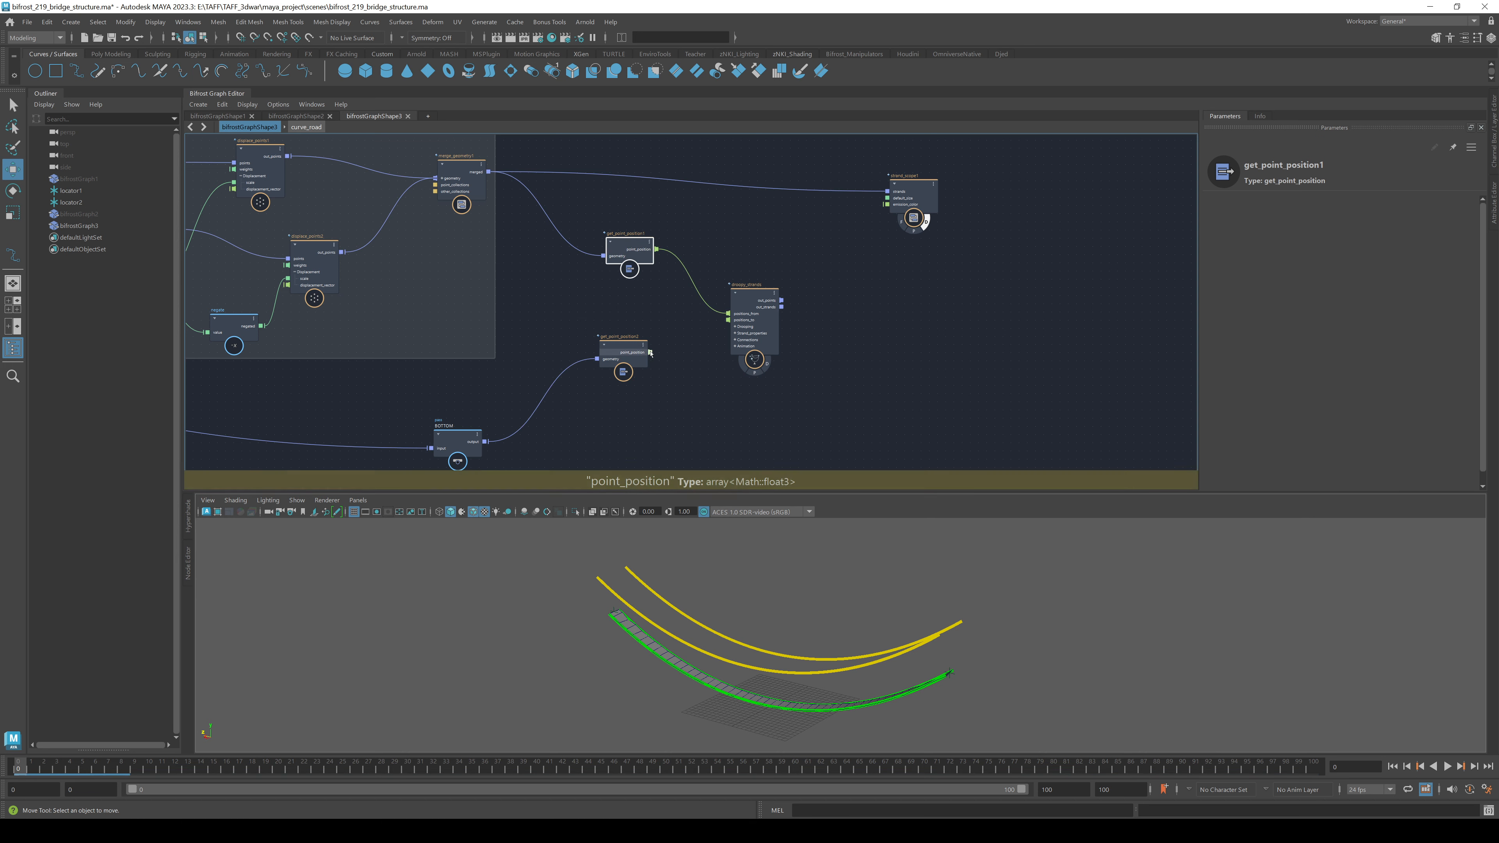
left_click_drag(651, 353, 809, 363)
scroll(848, 281, "up", 3)
left_click(863, 222)
- Paste a new strand scope and connect droopy_strands out_strands to its strands input
left_click(916, 376)
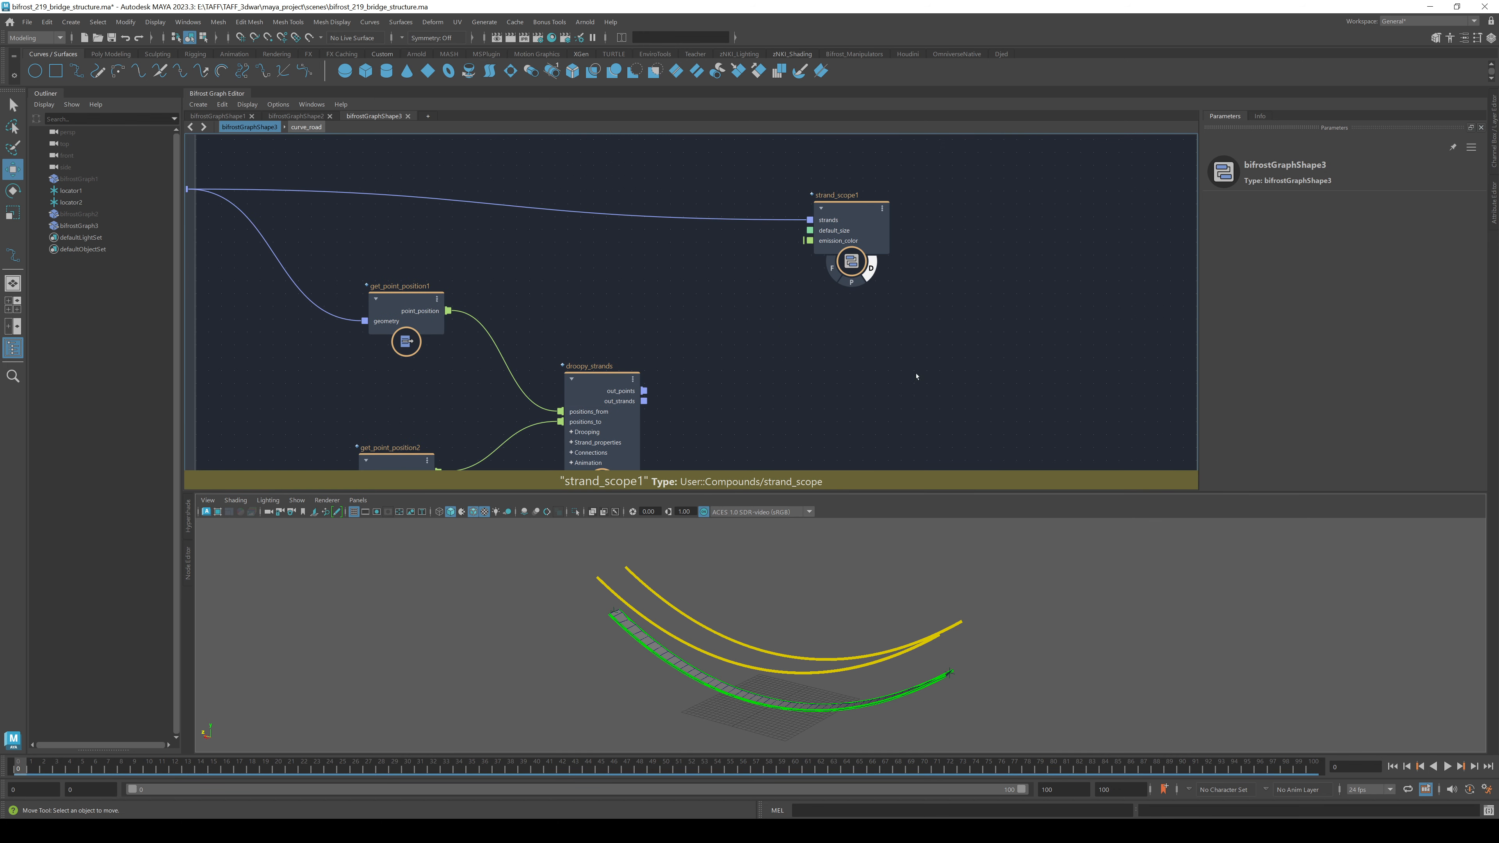
key("ctrl+v")
middle_click_drag(928, 484, 839, 348)
scroll(839, 348, "up", 1)
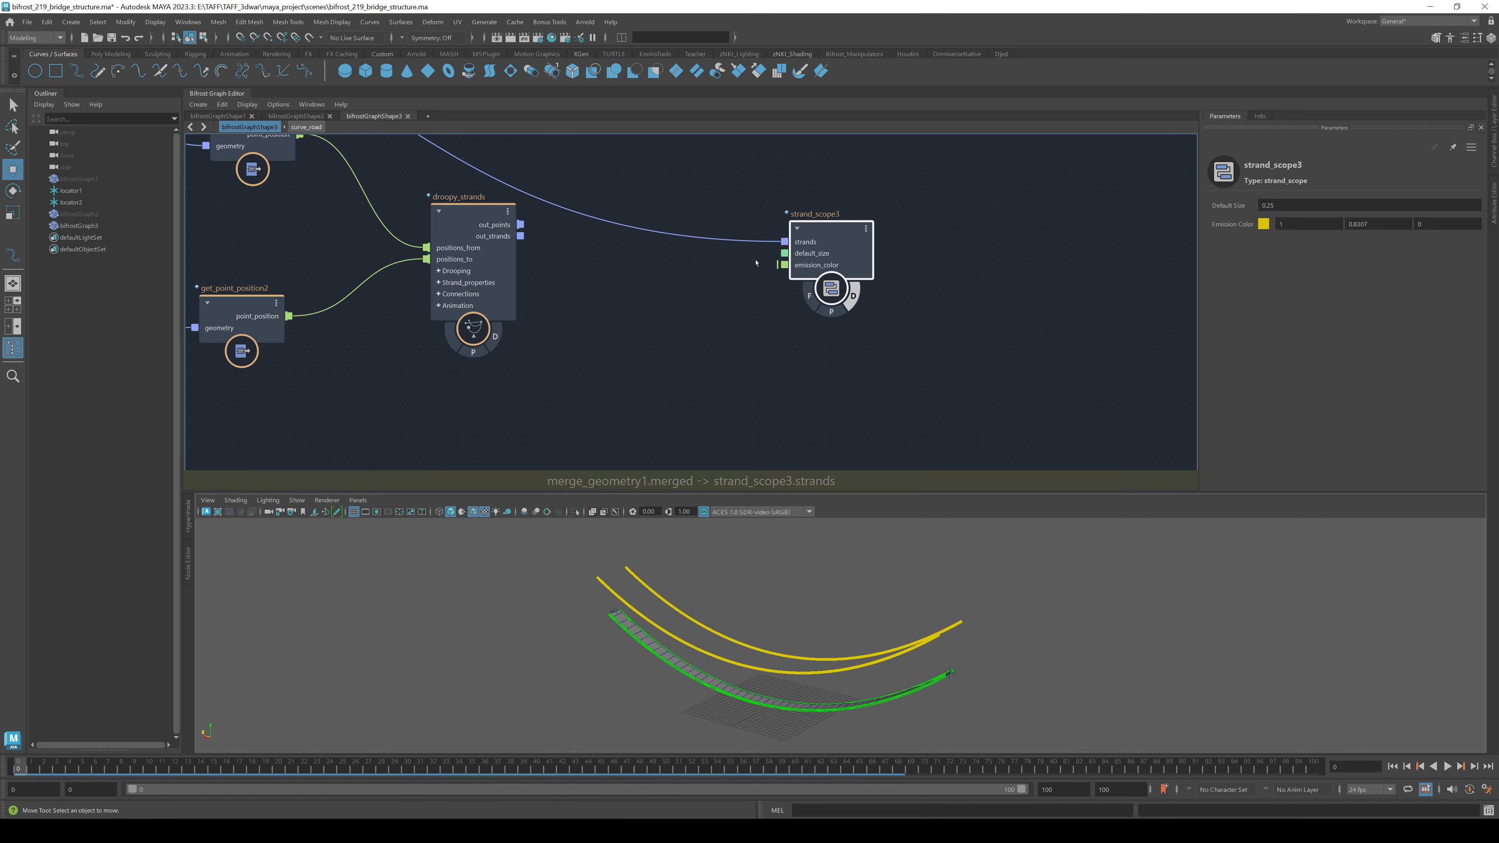
left_click_drag(520, 236, 784, 242)
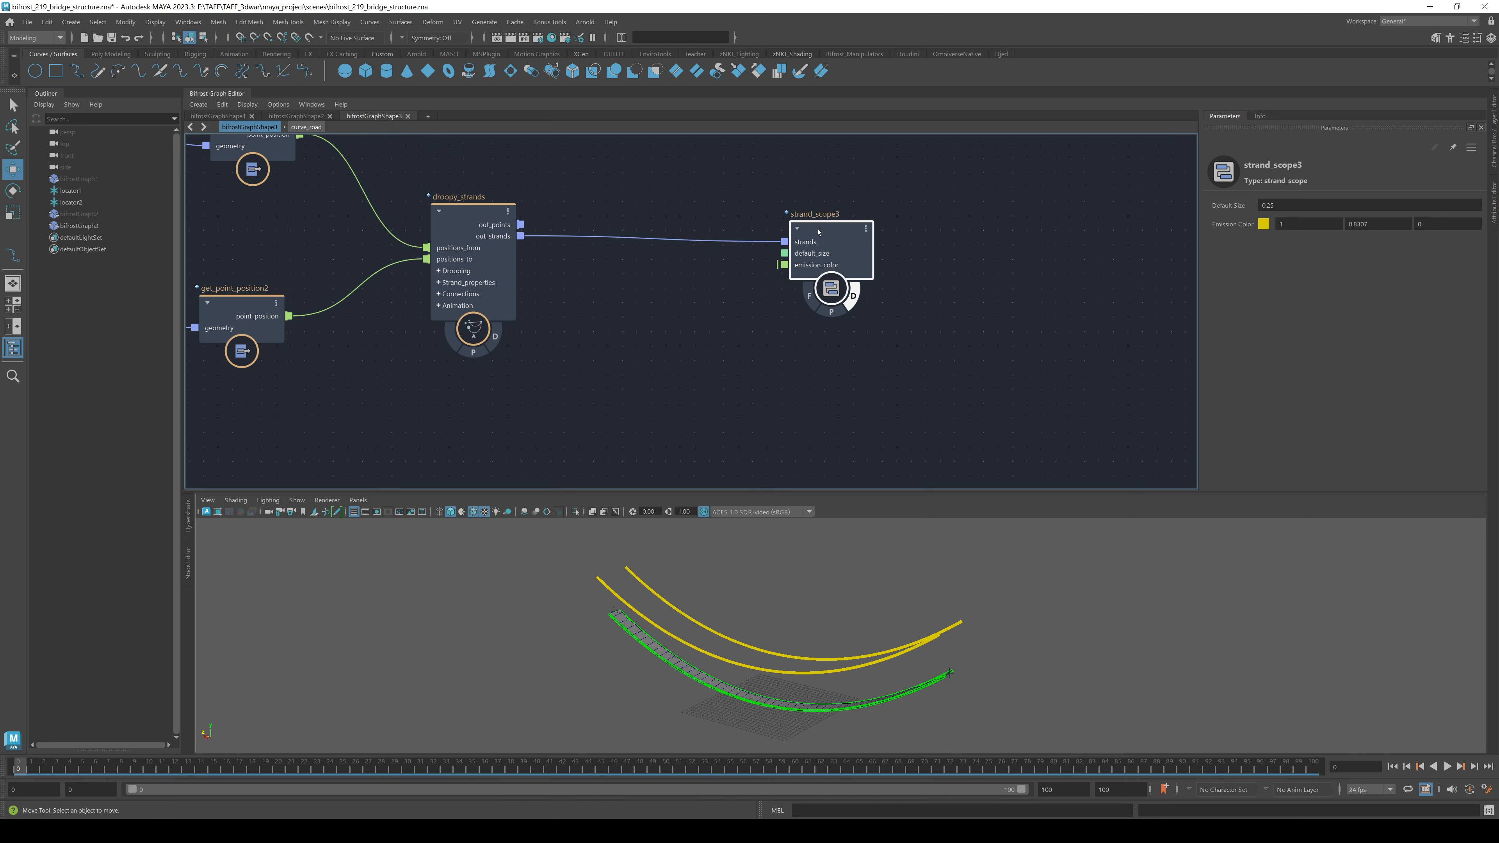
- Set strand_scope3's Emission Color to blue and view the hangers on the bridge
left_click(1263, 224)
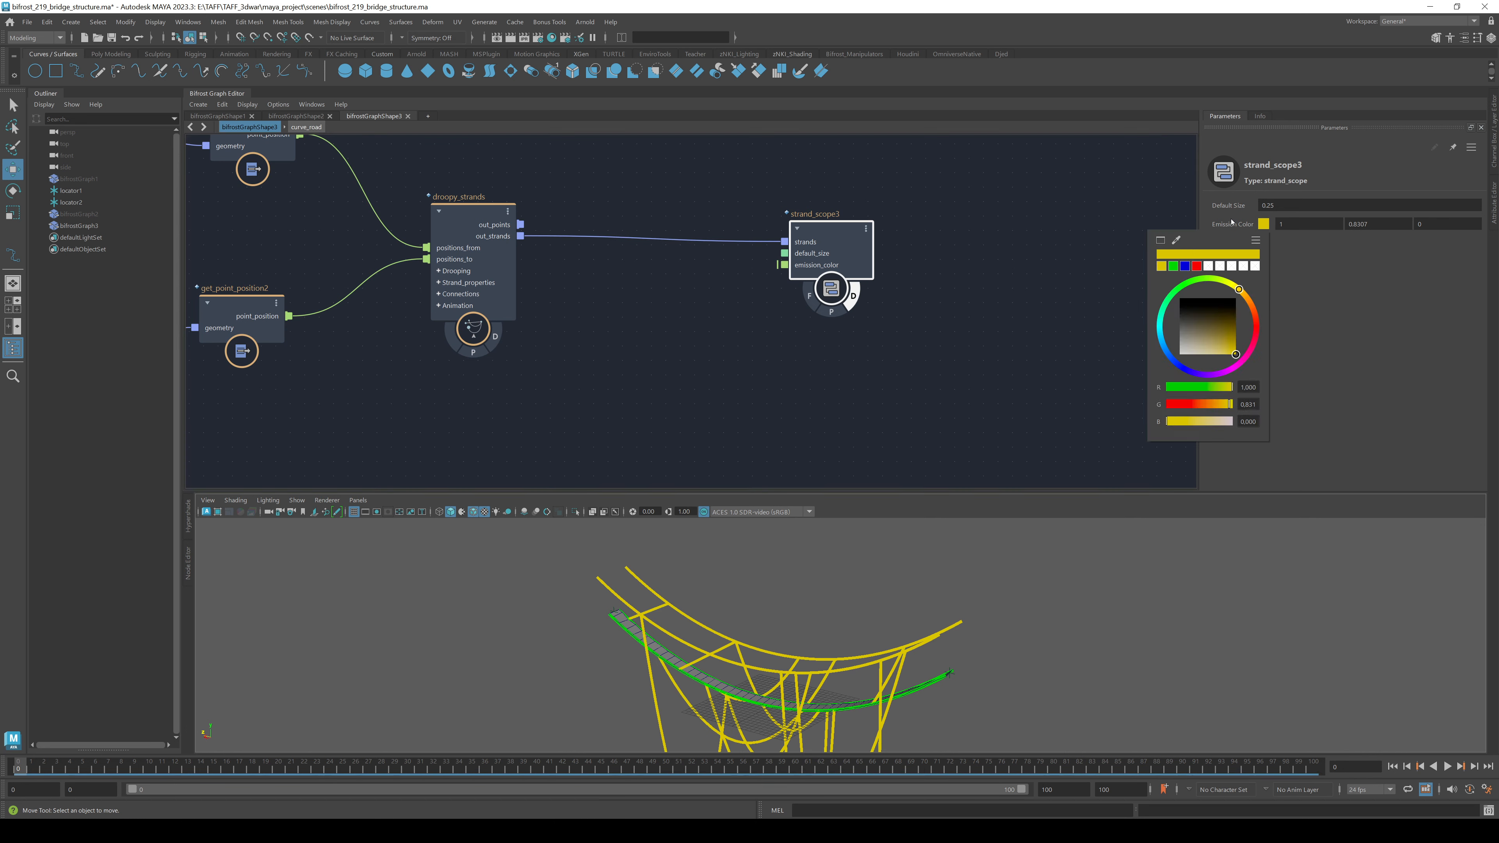
left_click(1184, 266)
left_click_drag(920, 590, 1062, 626, "alt")
middle_click_drag(1062, 626, 1006, 685, "alt")
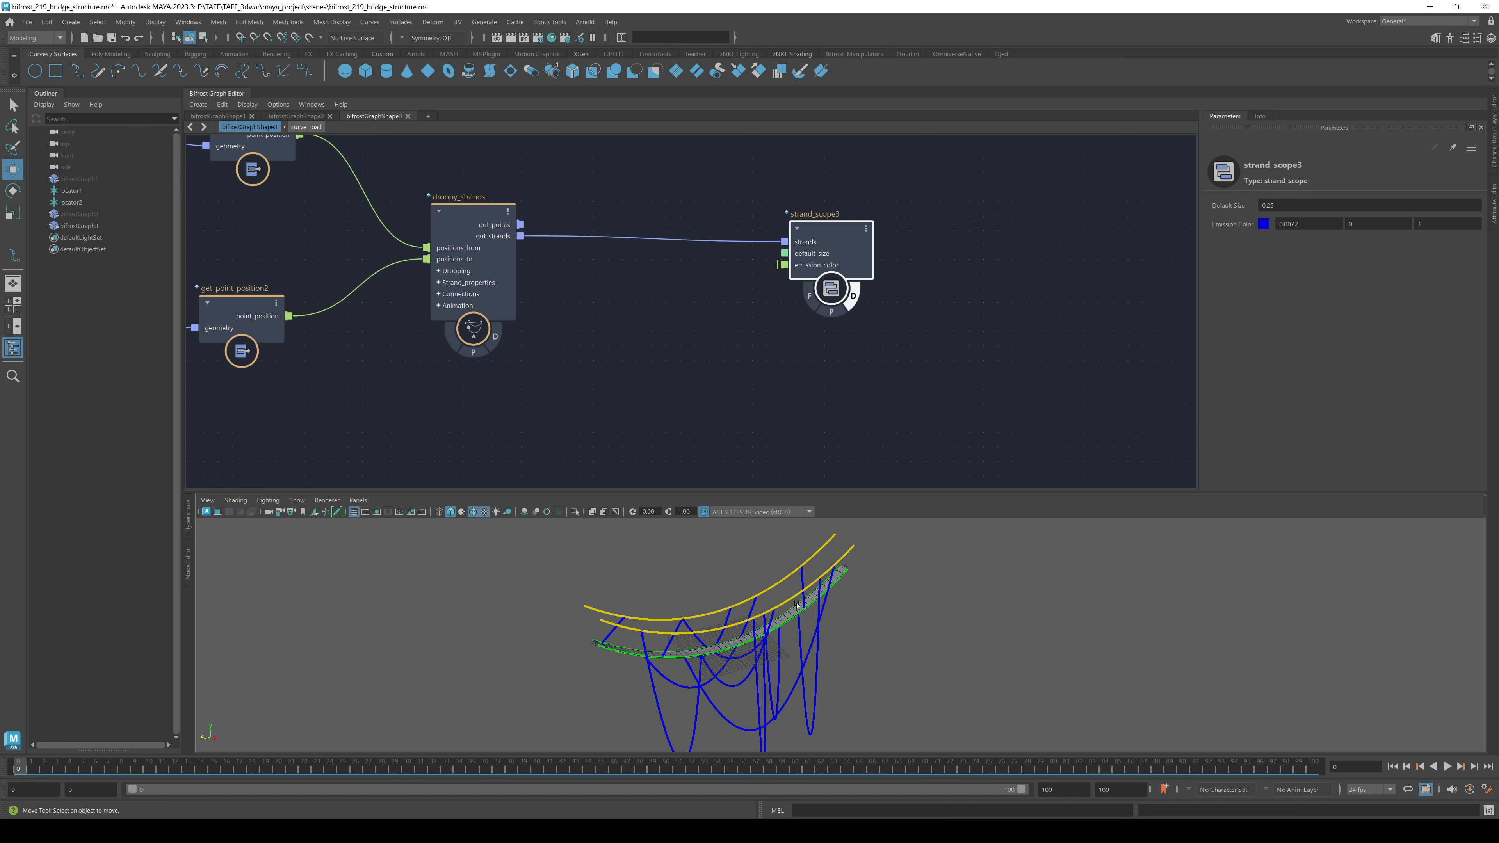
left_click(480, 219)
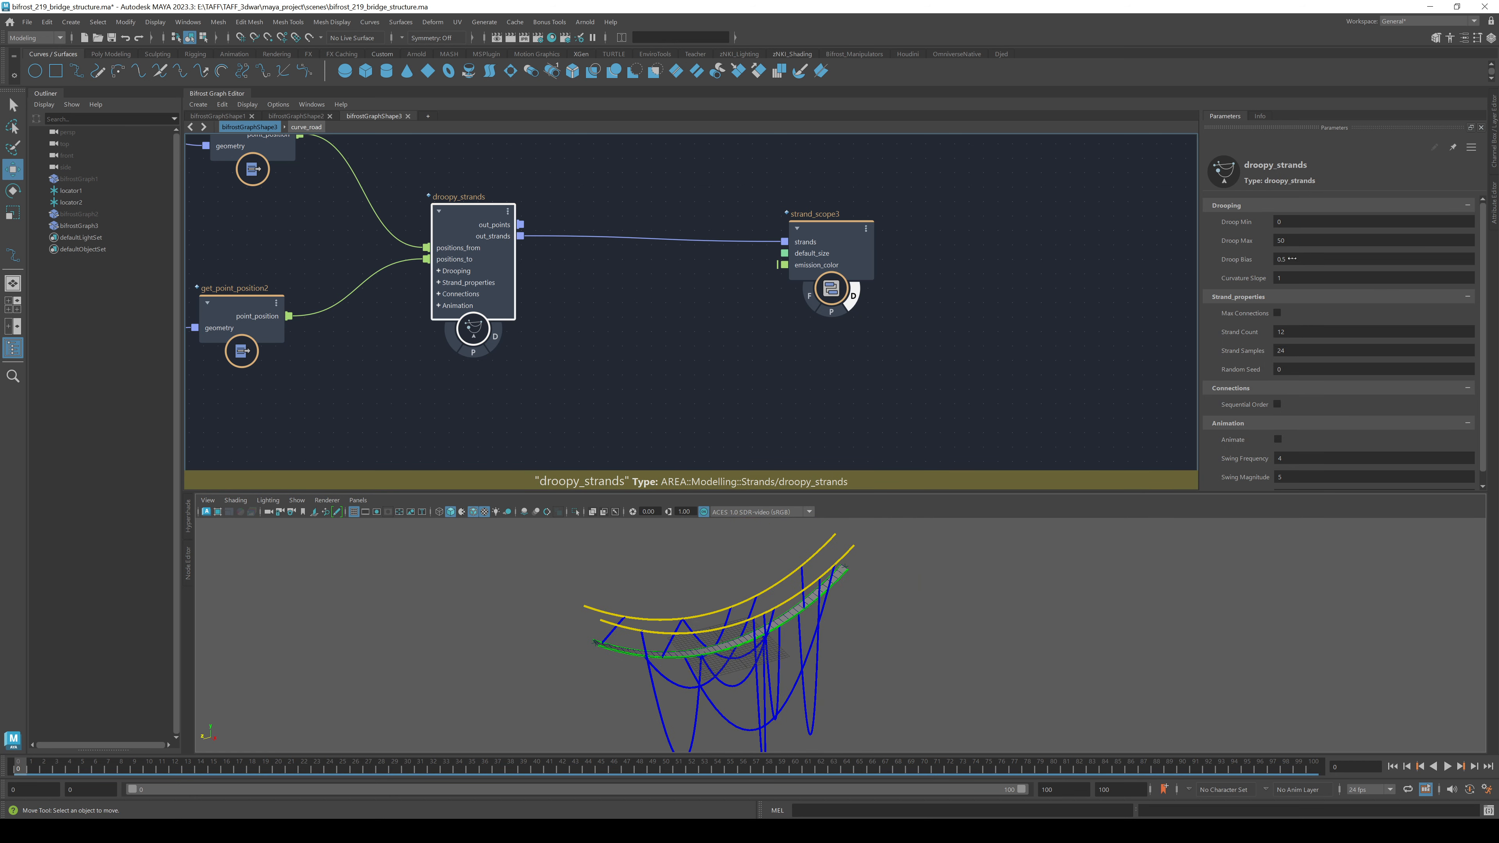
- Enable Max Connections and Sequential Order on droopy_strands and set Droop Max to 2
left_click(1277, 313)
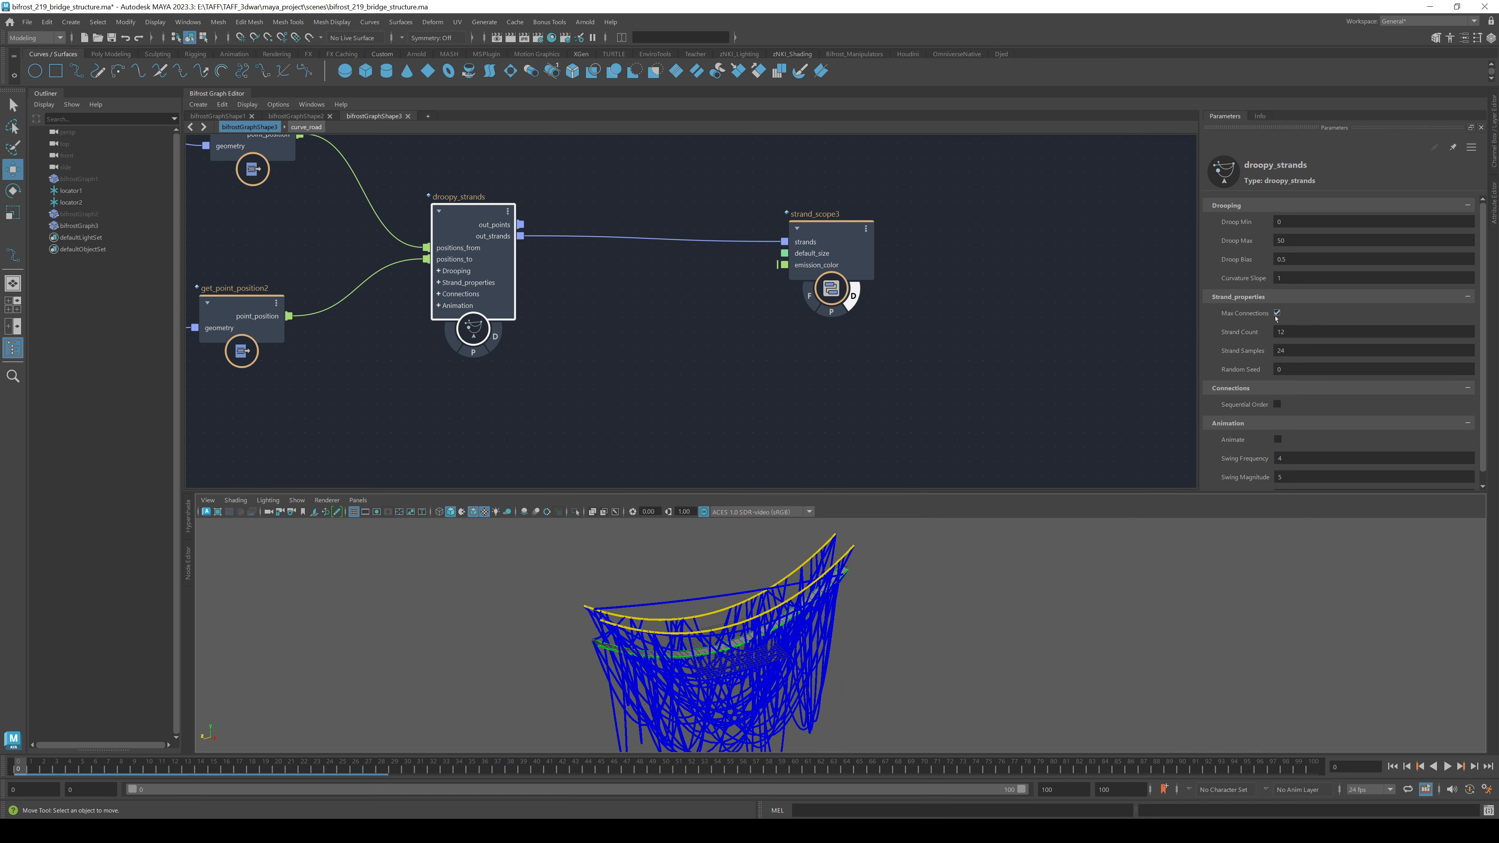
left_click(1277, 404)
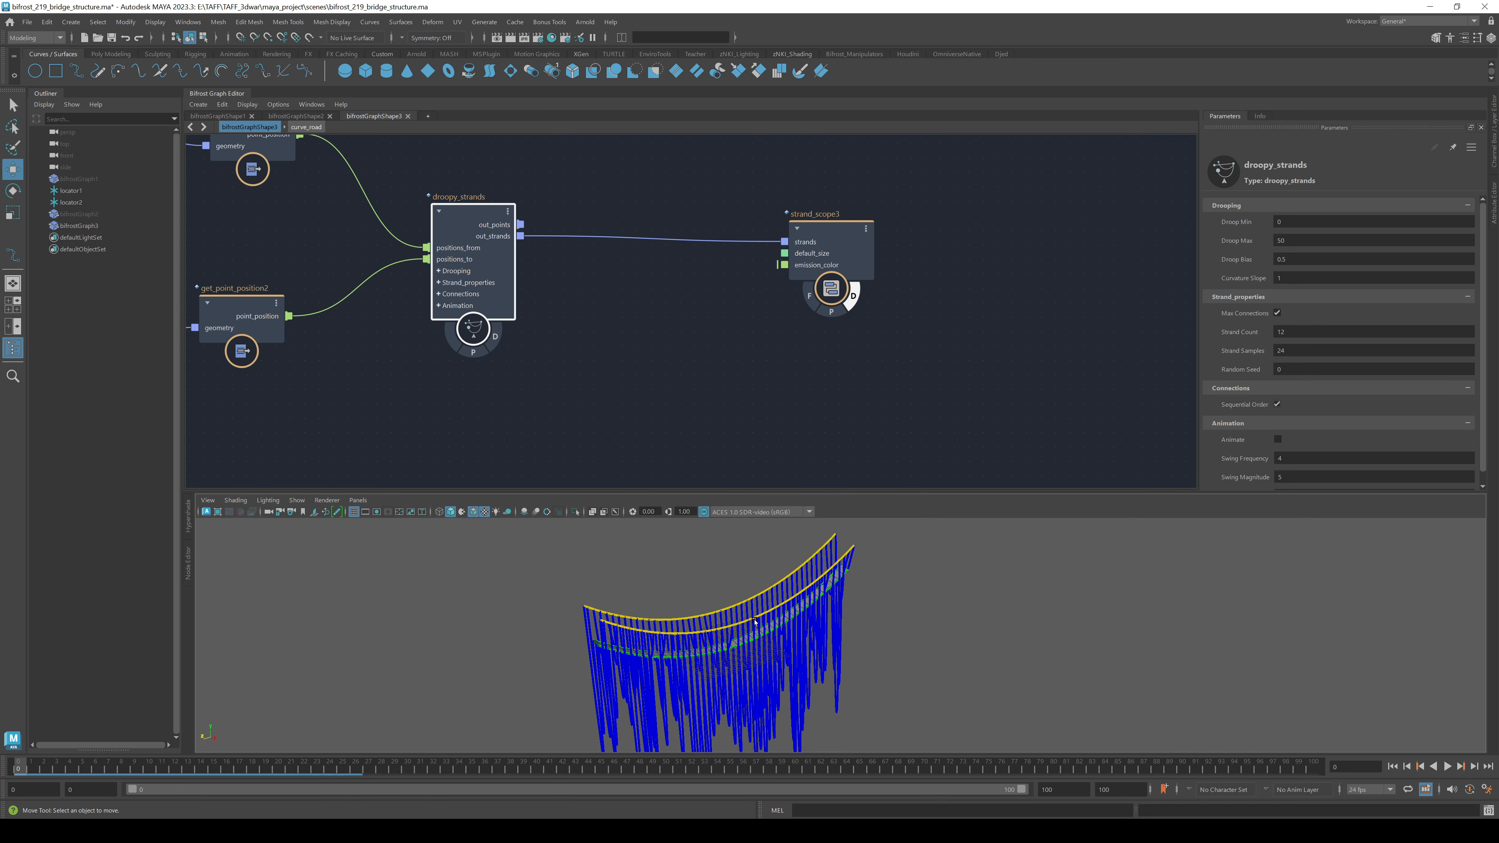
left_click(1321, 240)
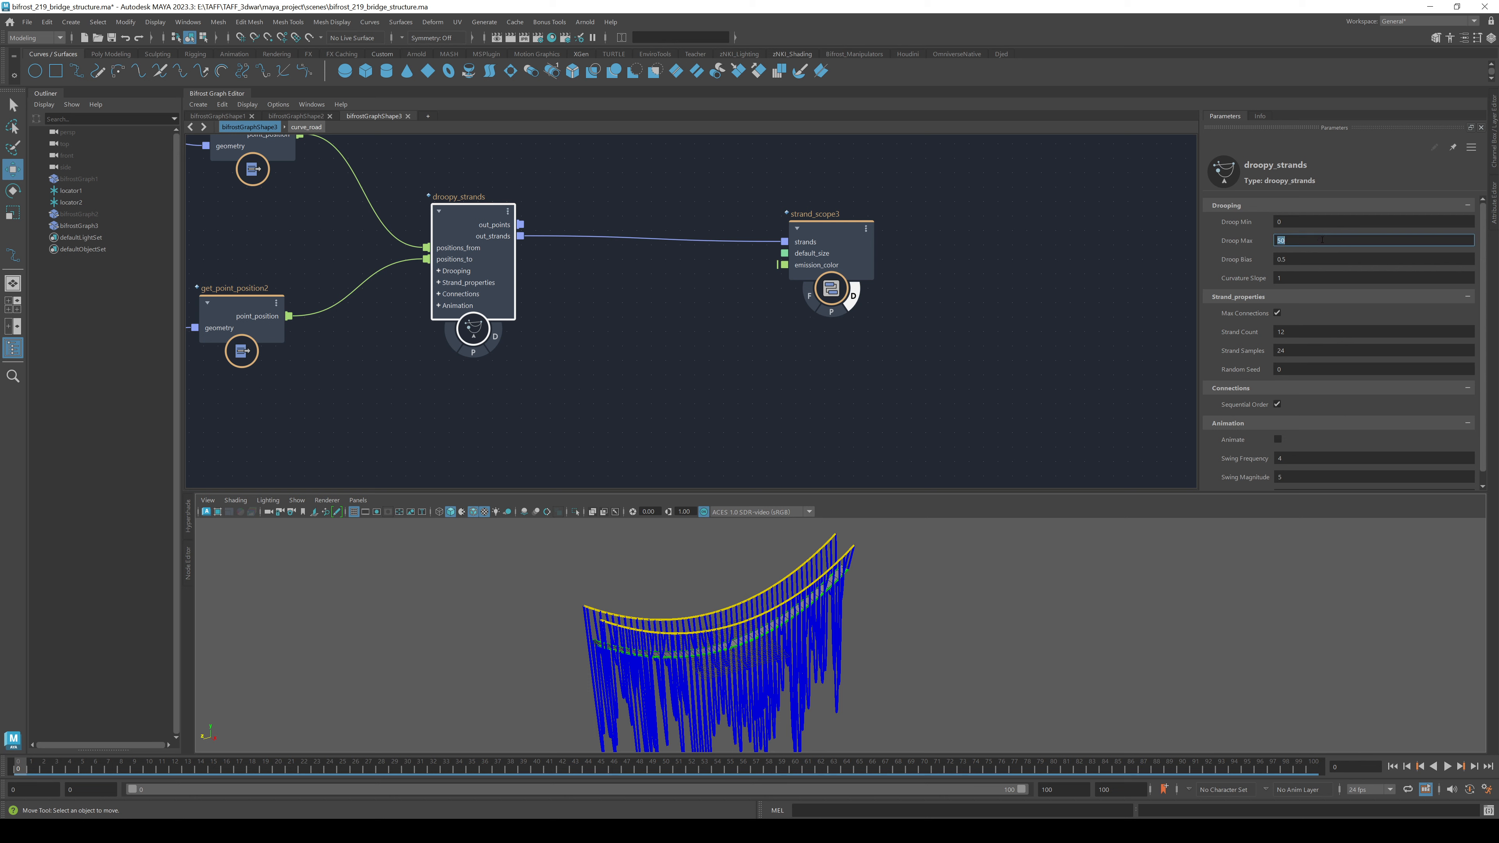
key("Return")
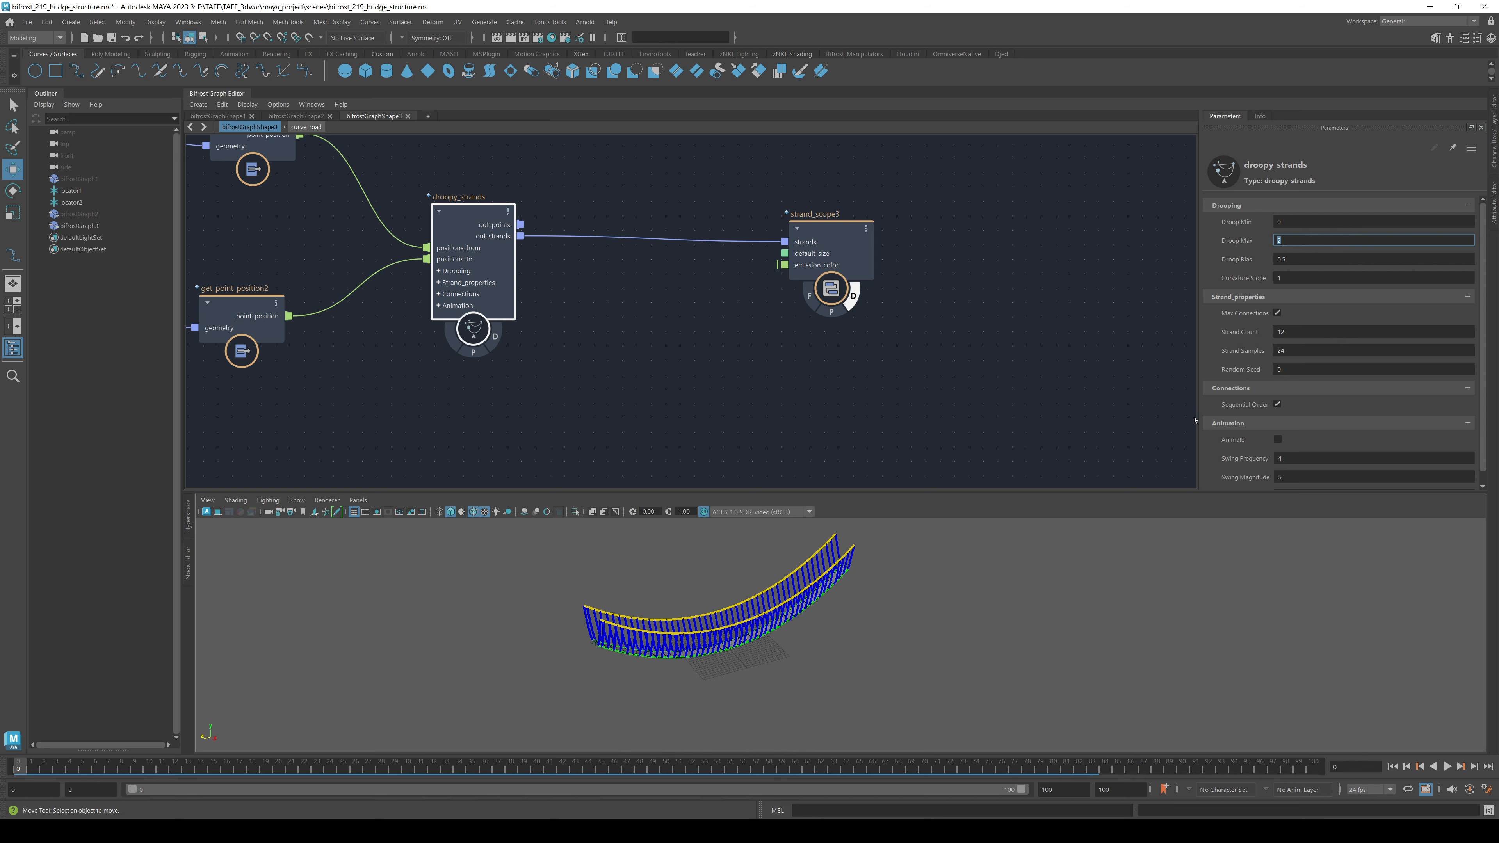
- Lower Droop Bias to 0.1746 and raise Droop Max to 3.462 for slight droop
left_click_drag(948, 667, 883, 649, "alt")
right_click_drag(883, 649, 1337, 665, "alt")
middle_click_drag(999, 600, 933, 686, "alt")
left_click_drag(933, 686, 1097, 661, "alt")
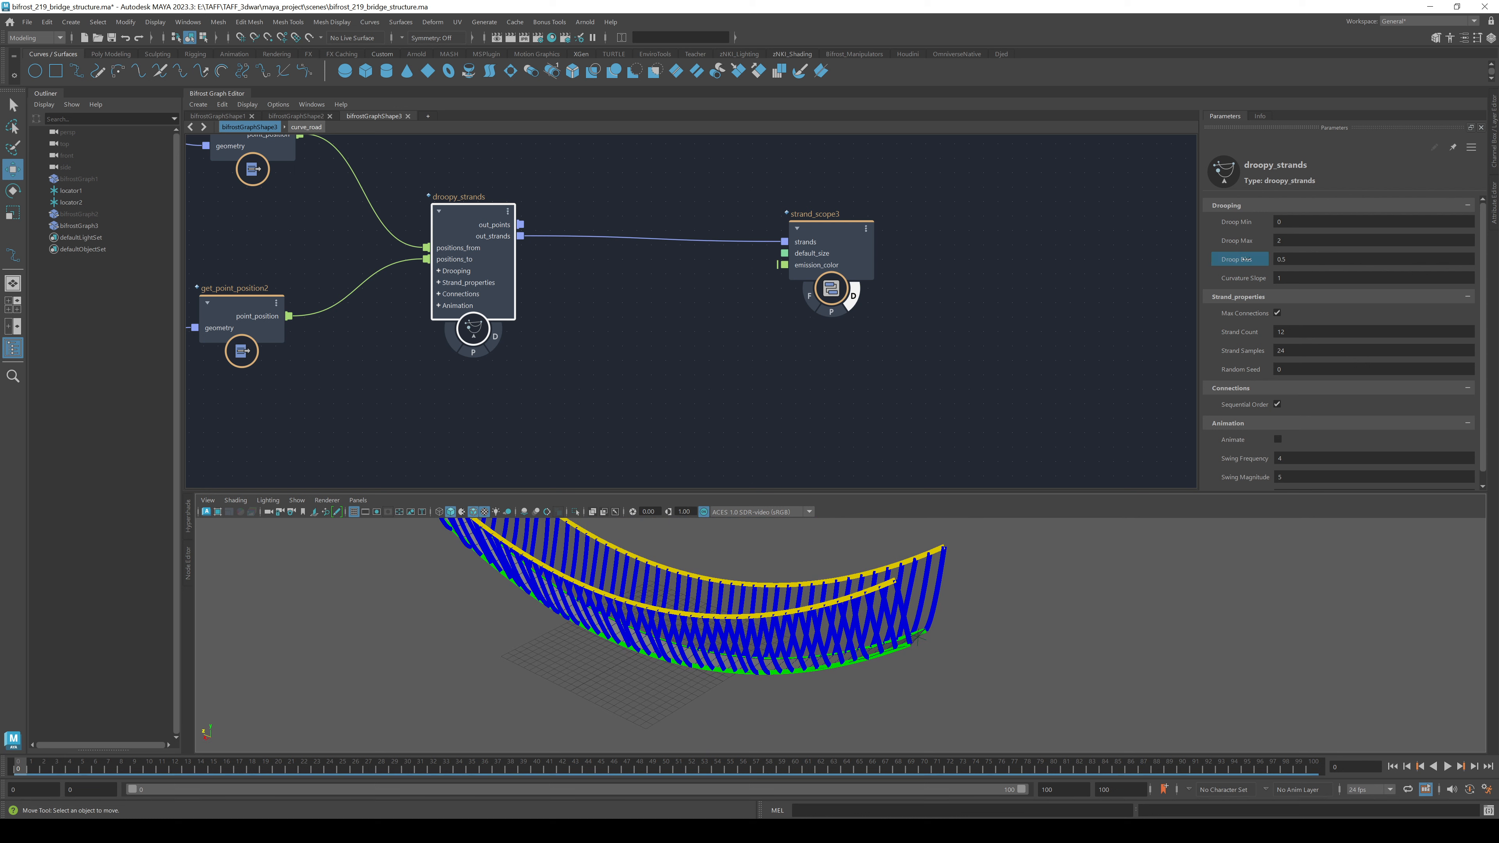
left_click_drag(1236, 259, 1075, 268)
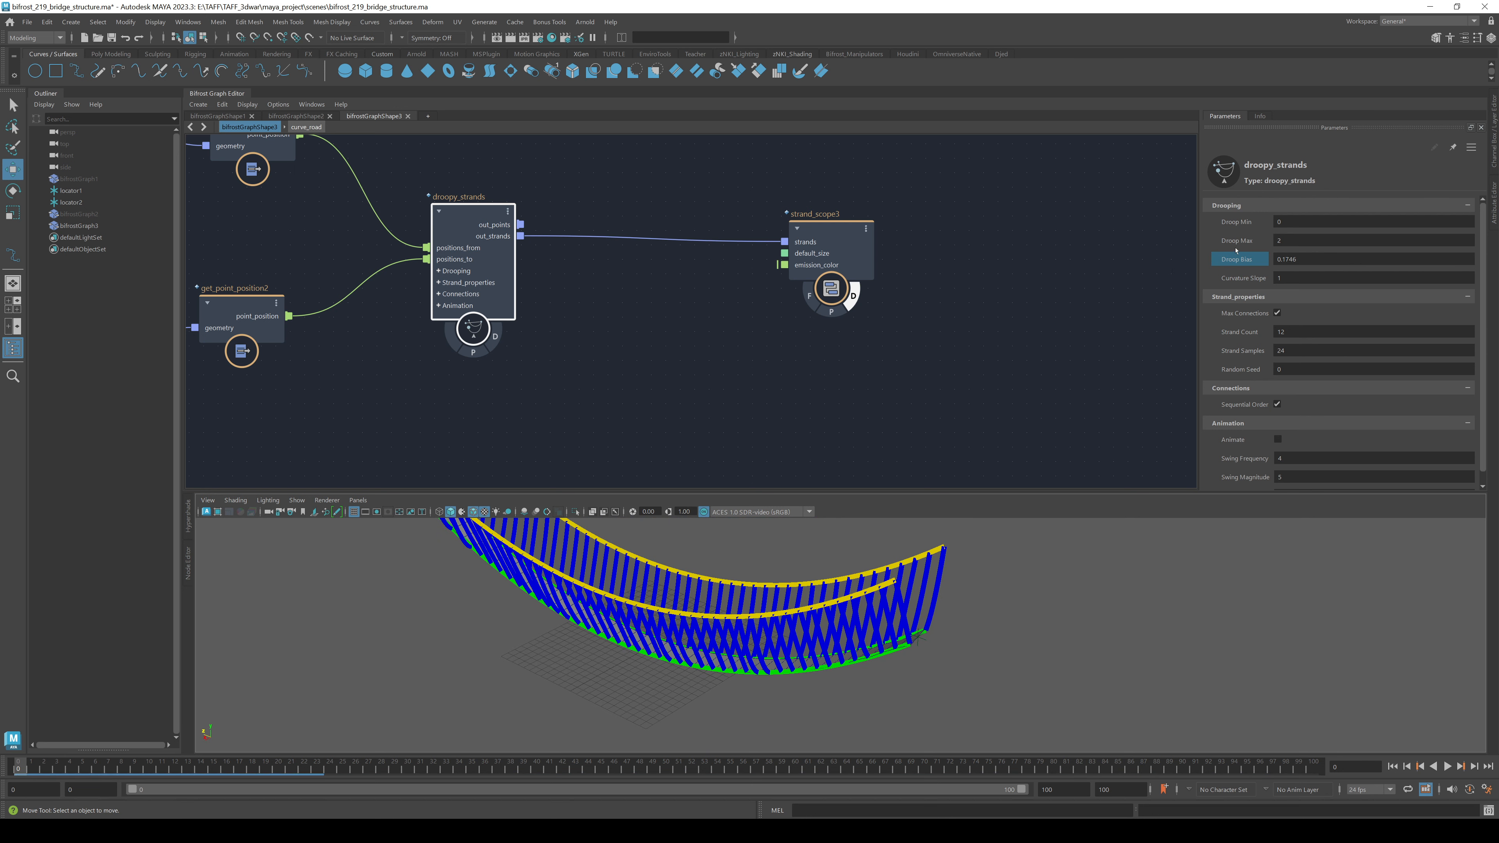
left_click_drag(1236, 241, 1284, 242)
left_click_drag(828, 698, 879, 679, "alt")
left_click(829, 248)
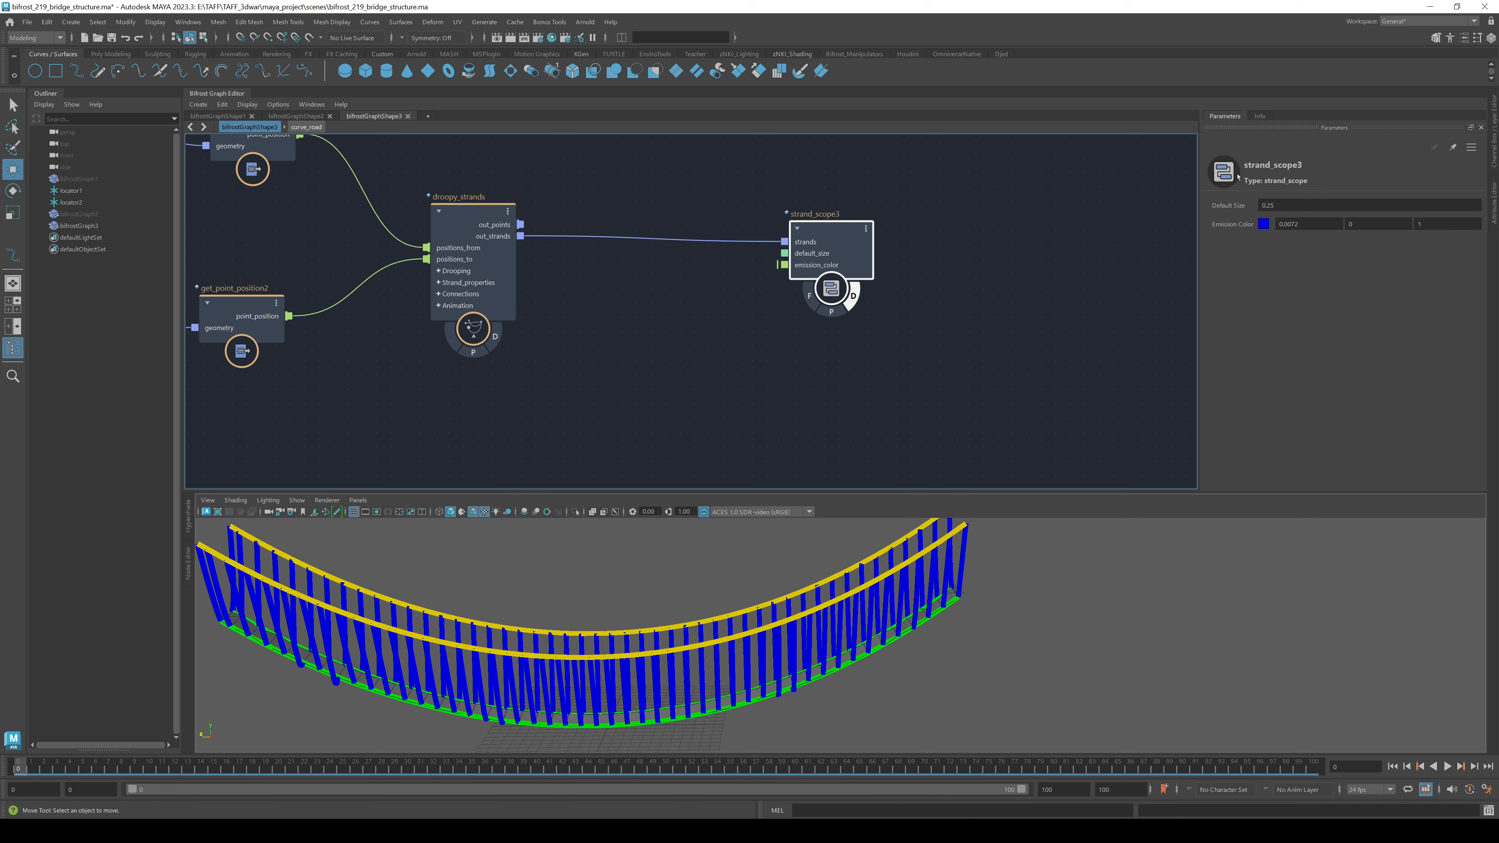
- Reduce strand_scope3 Default Size from 0.25 to 0.1171 and check the thinner hangers
left_click_drag(1228, 205, 1180, 211)
mouse_move(1003, 699)
left_mouse_down("alt")
mouse_move(910, 694)
mouse_move(1018, 694)
left_mouse_up("alt")
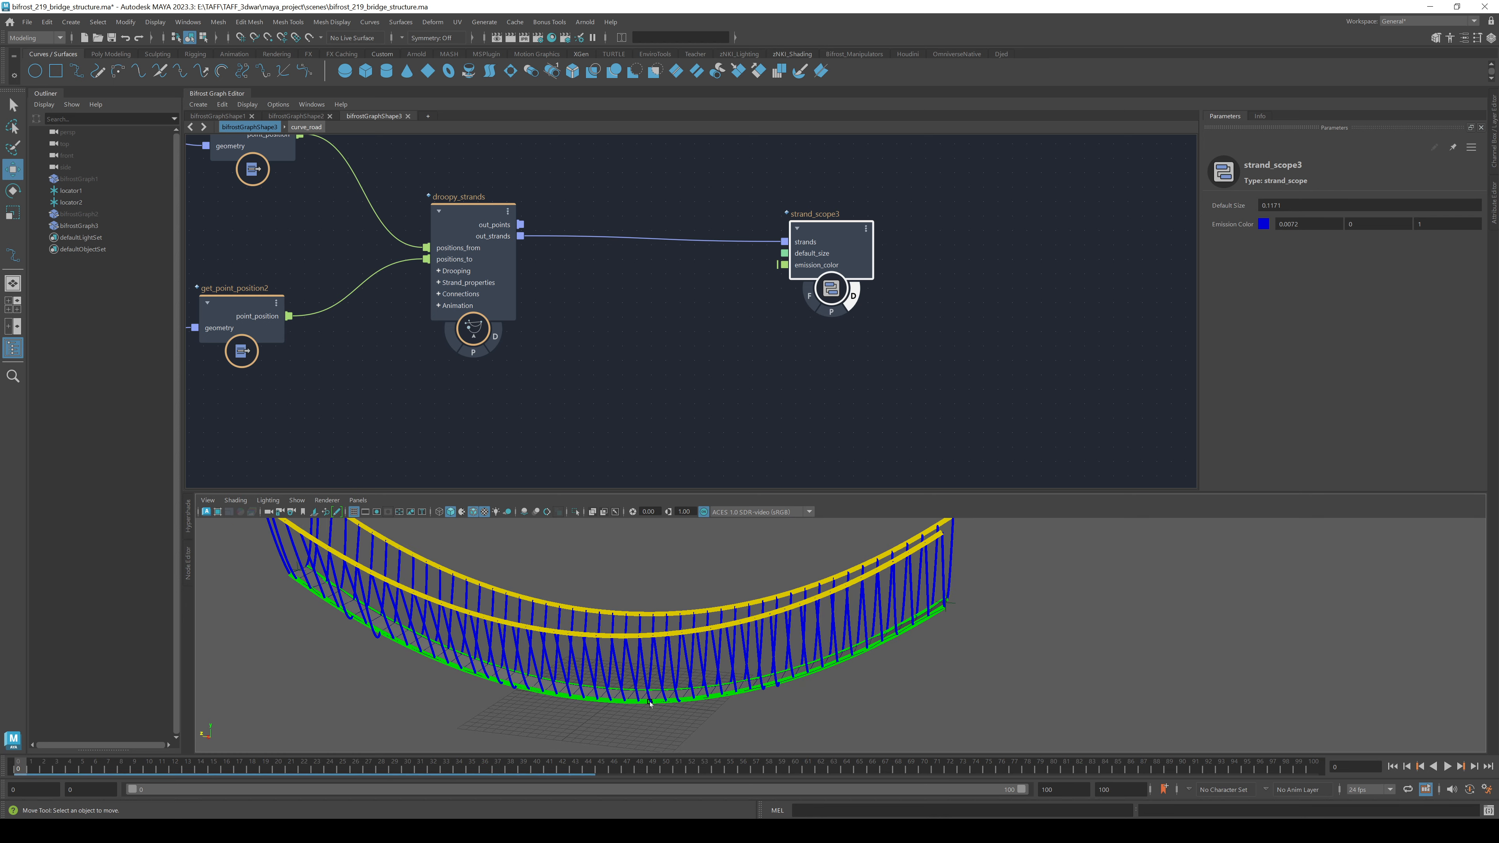
left_click_drag(650, 702, 535, 647, "alt")
middle_click_drag(481, 383, 590, 369, "alt")
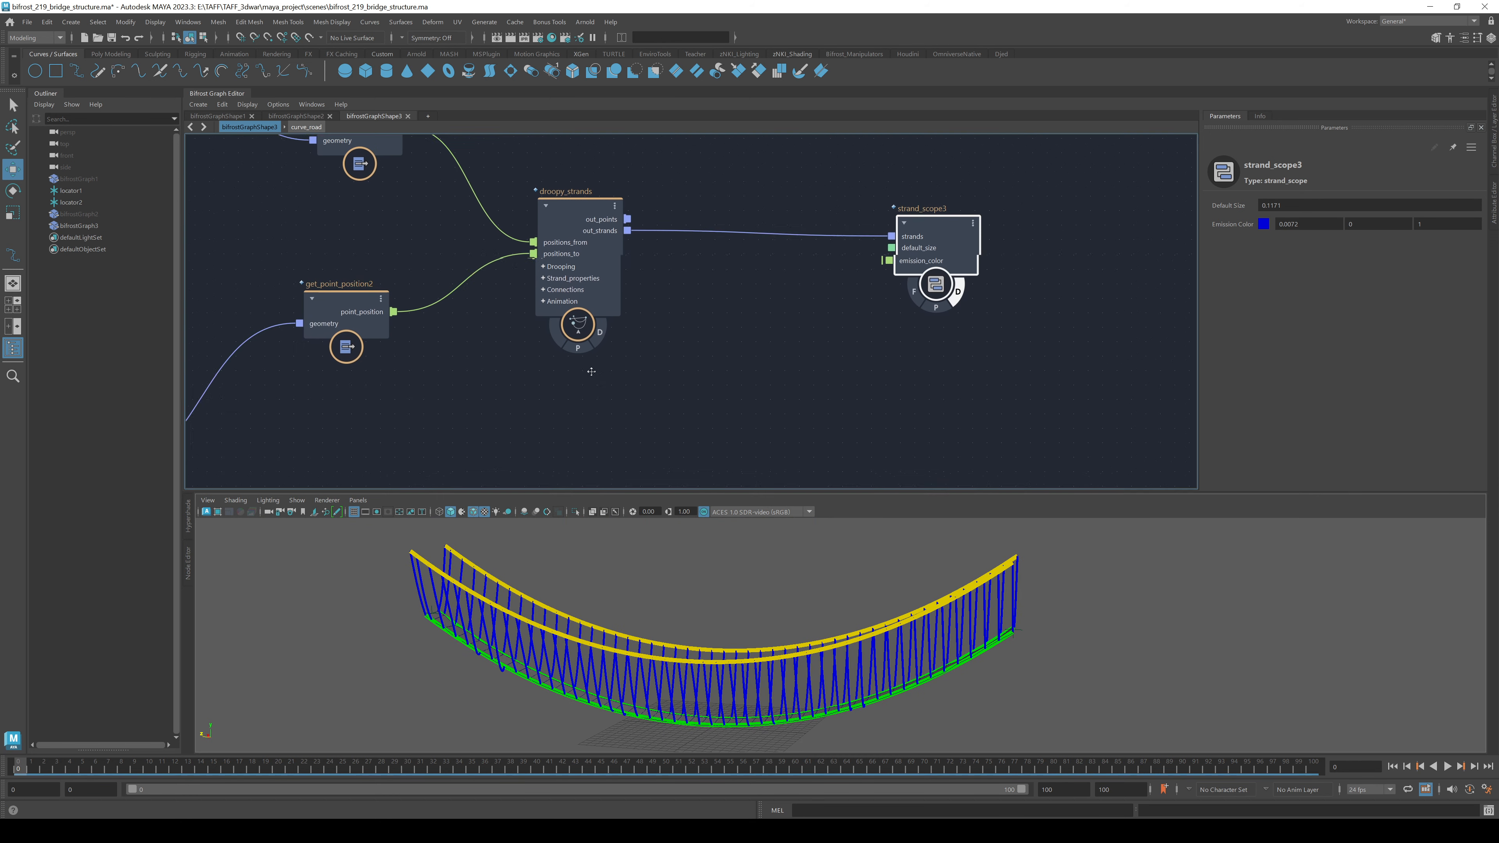